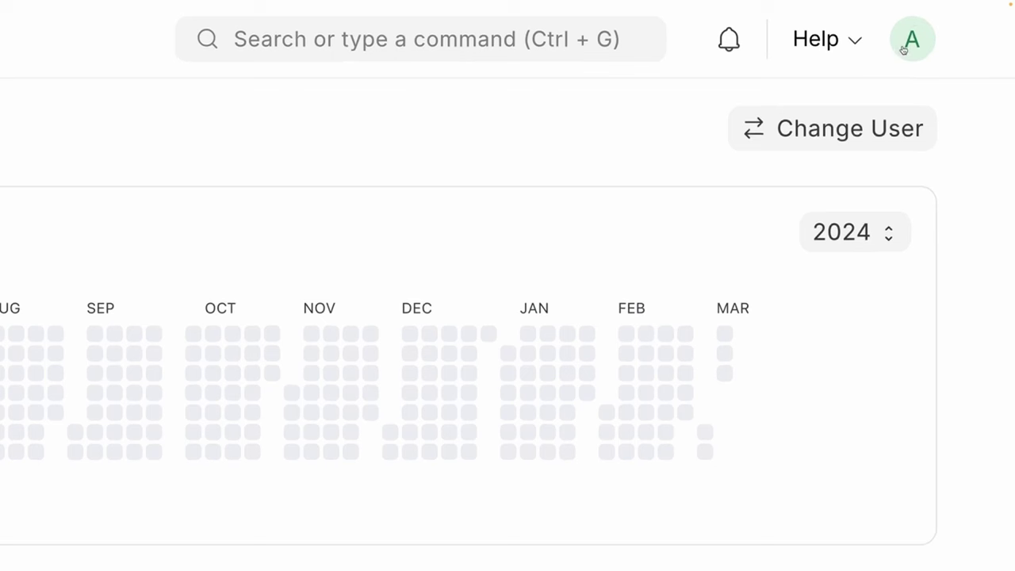
- Reload the profile page with cache cleared, then view the Edit Profile fields and close without saving
click(904, 50)
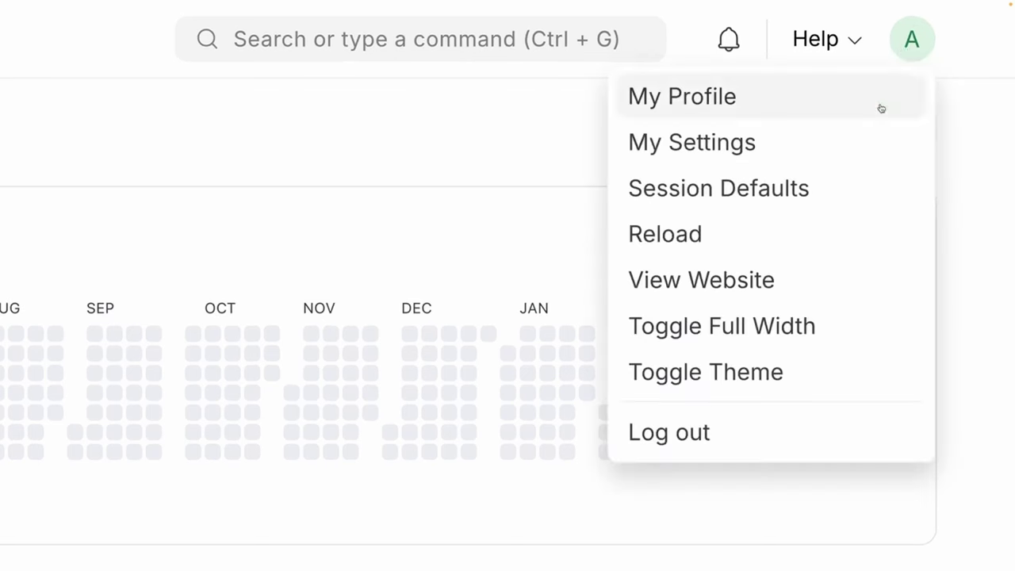
click(728, 255)
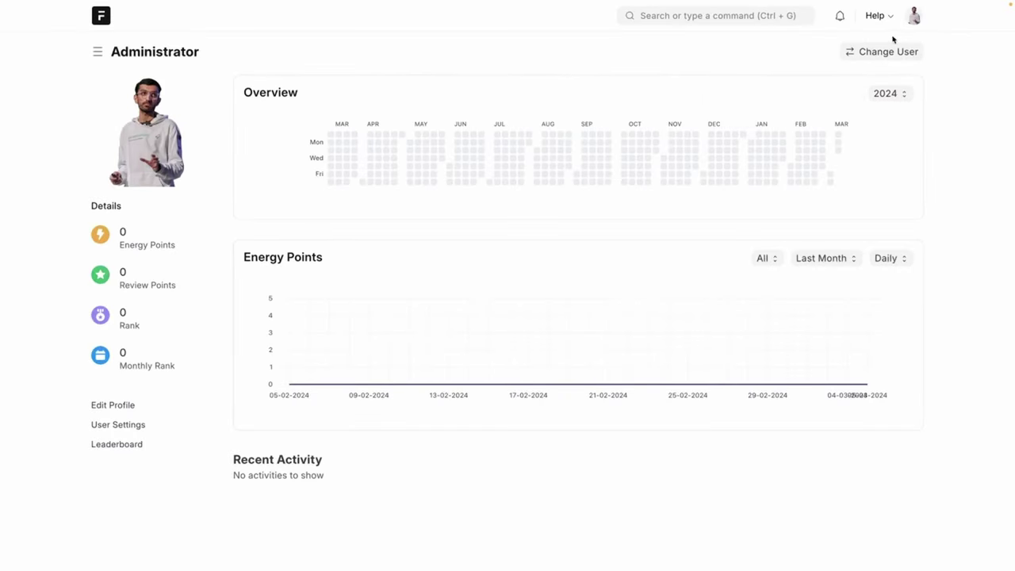
click(111, 406)
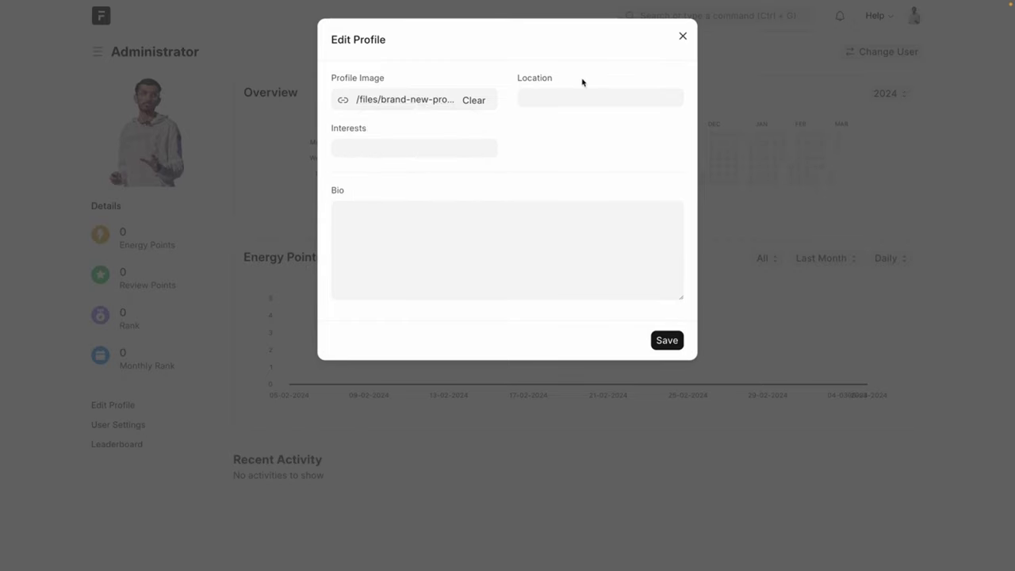
click(723, 168)
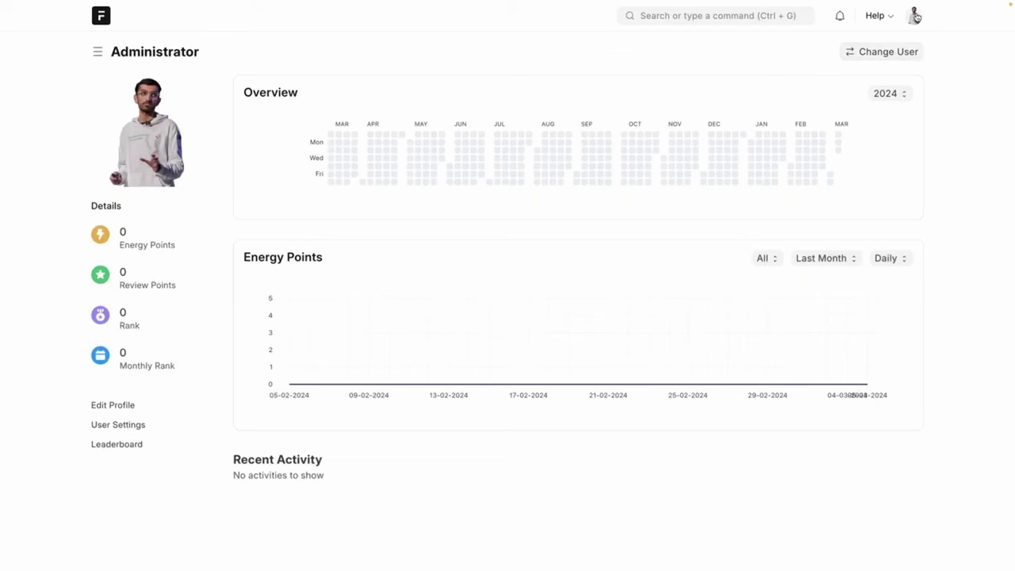
click(916, 17)
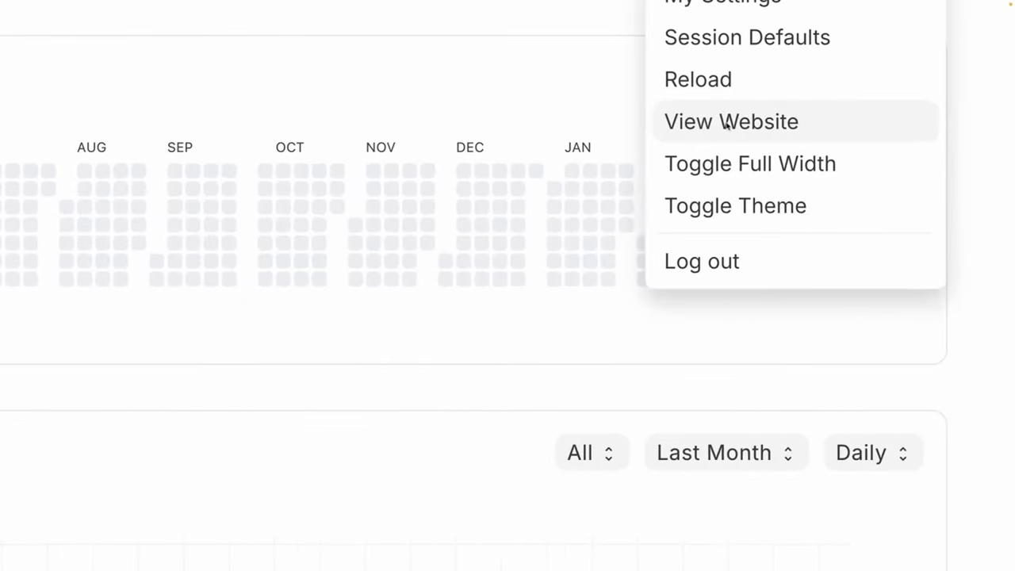
click(728, 125)
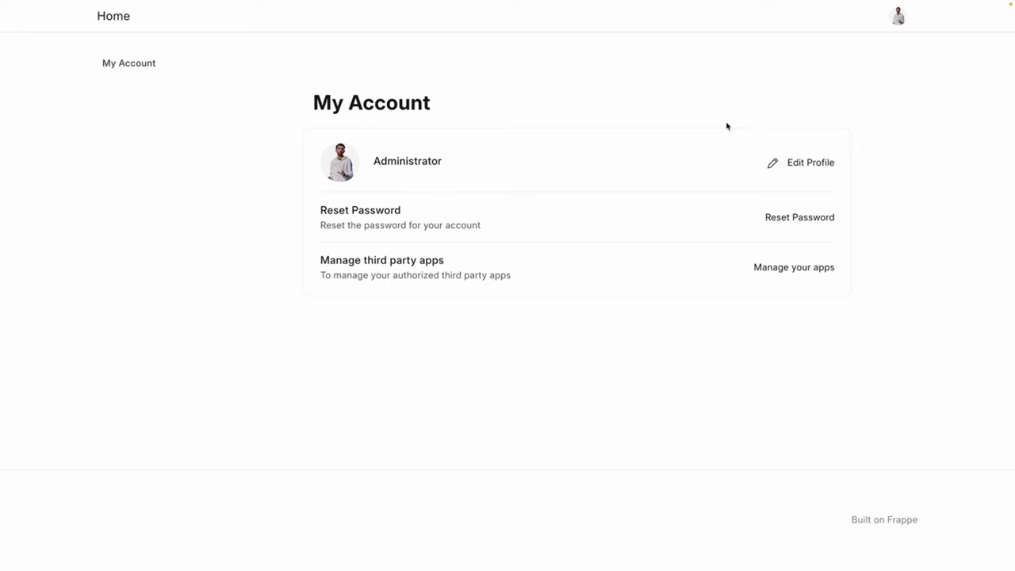
click(800, 163)
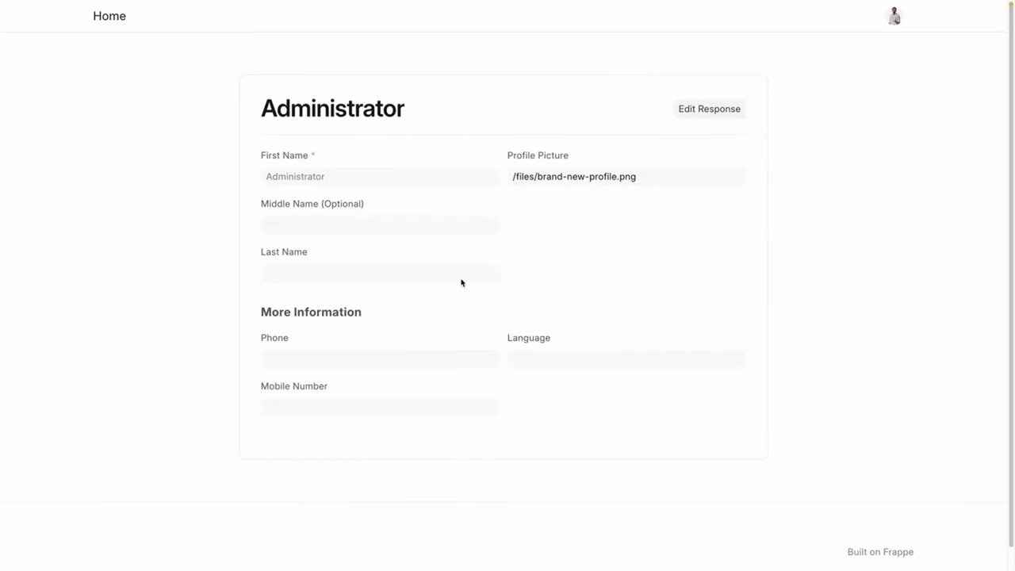
scroll(461, 282, left, 5)
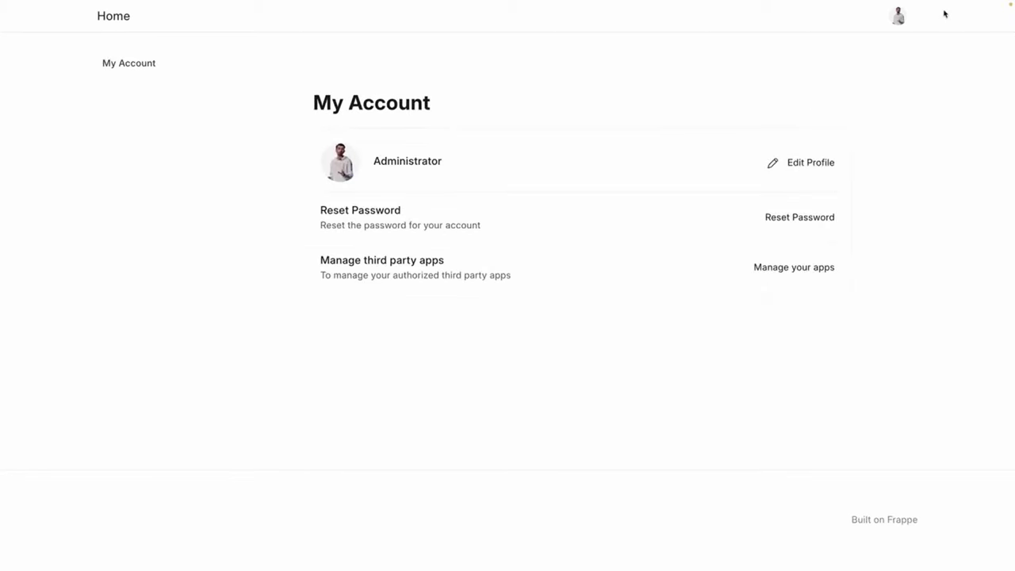
scroll(803, 108, left, 3)
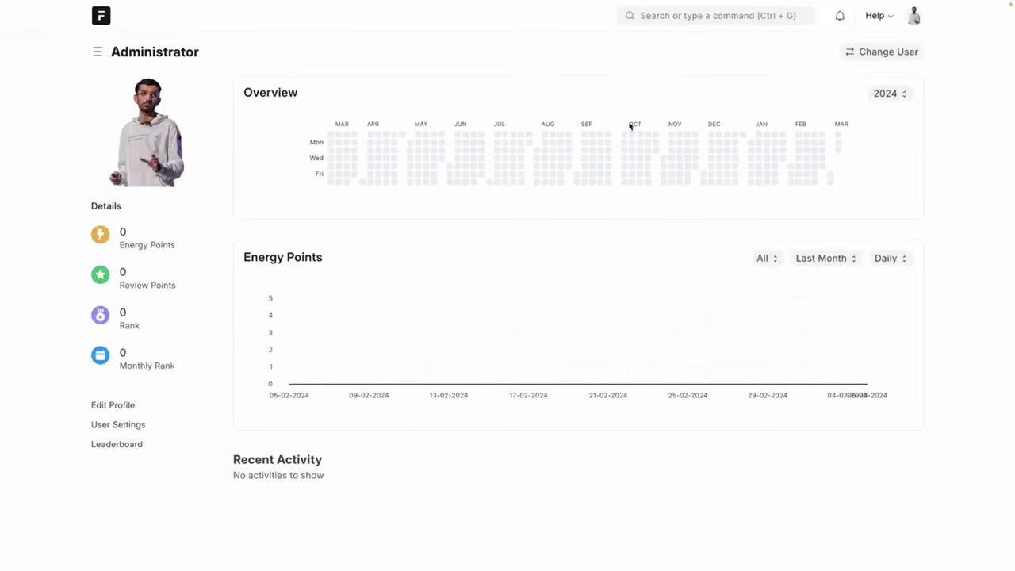
scroll(630, 126, left, 5)
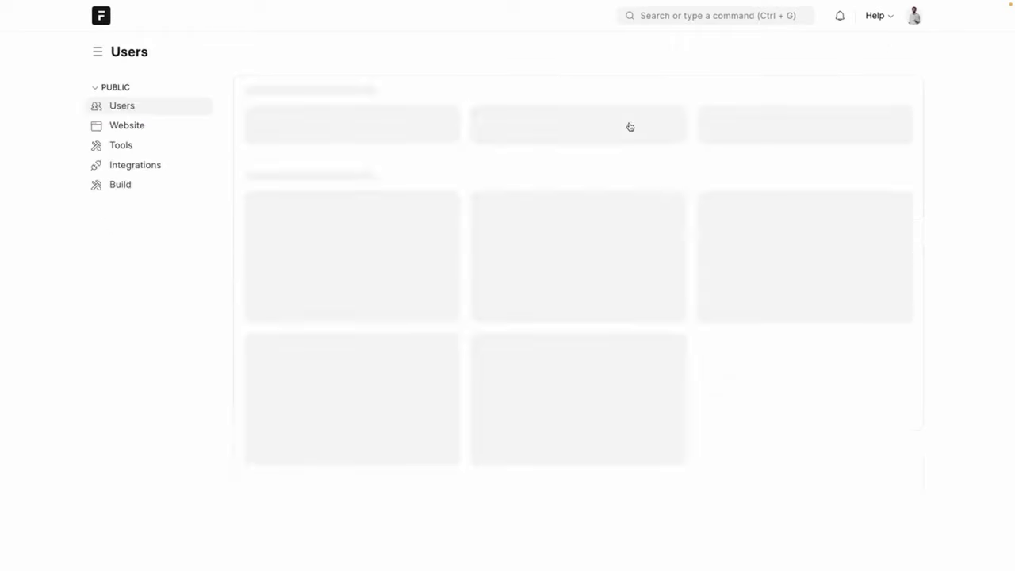
- Return to the website My Account page via the avatar menu
click(914, 18)
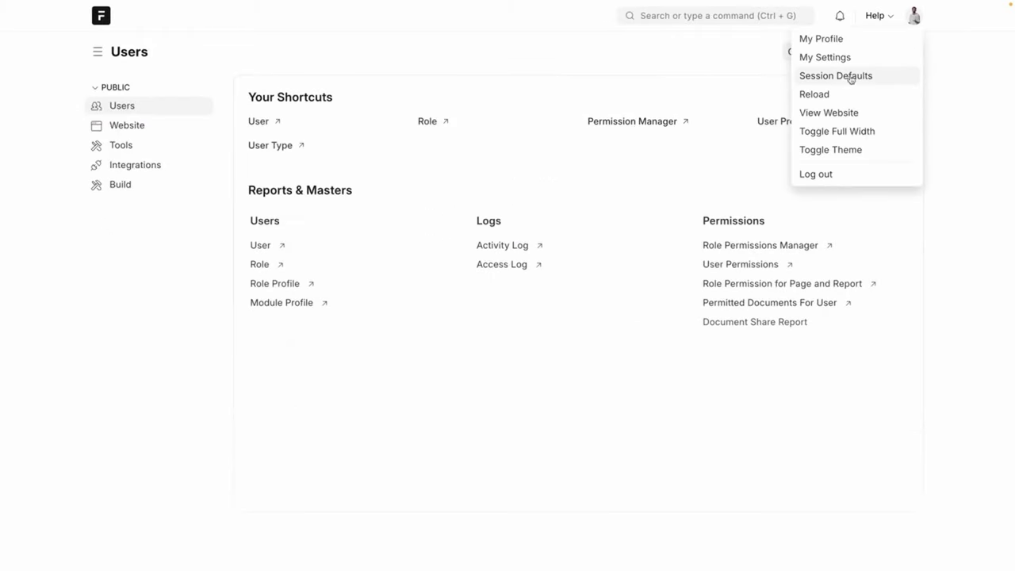
click(833, 113)
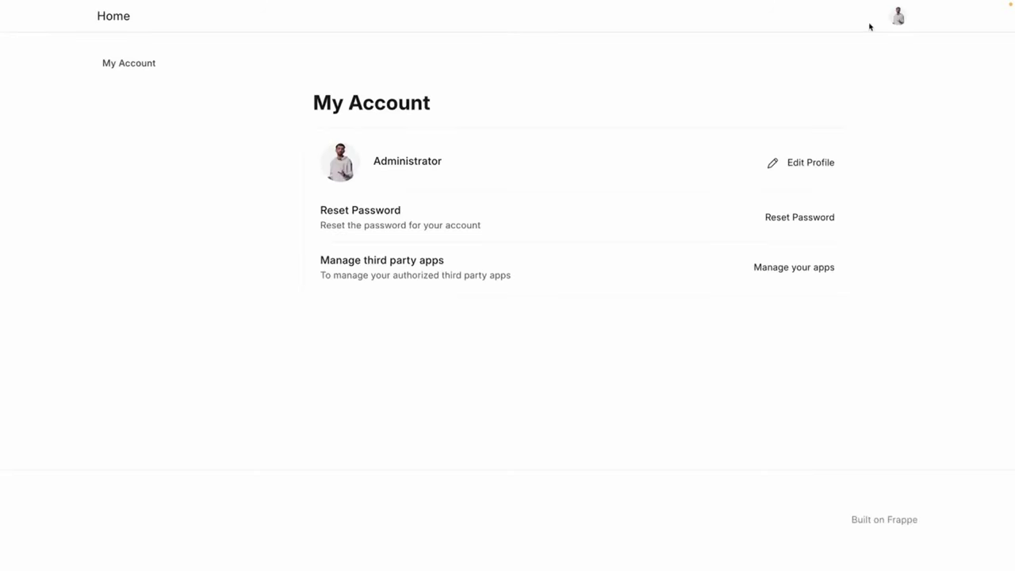
click(898, 17)
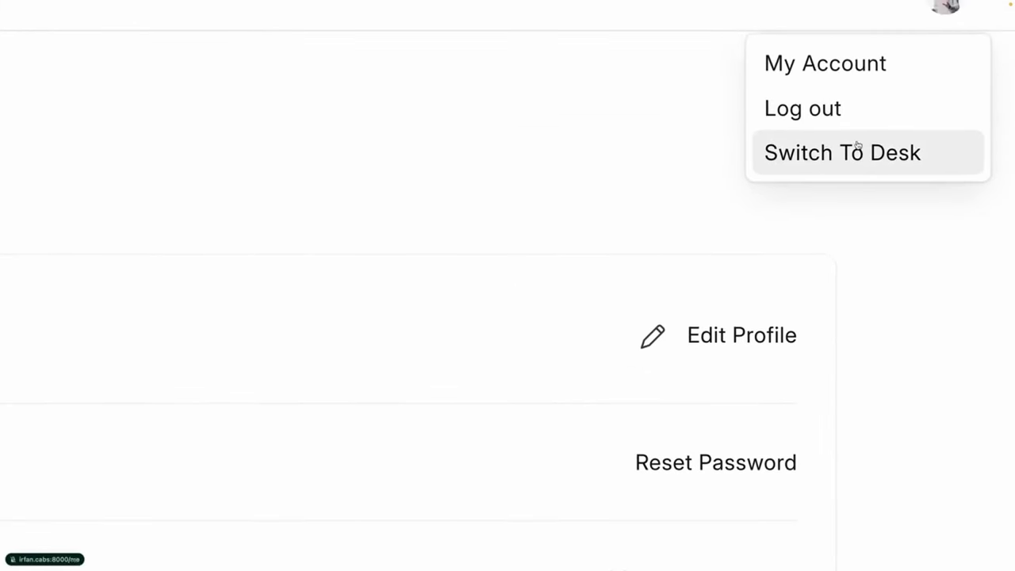
- Back in Desk, search 'syste' in the awesome bar and open System Settings
click(845, 95)
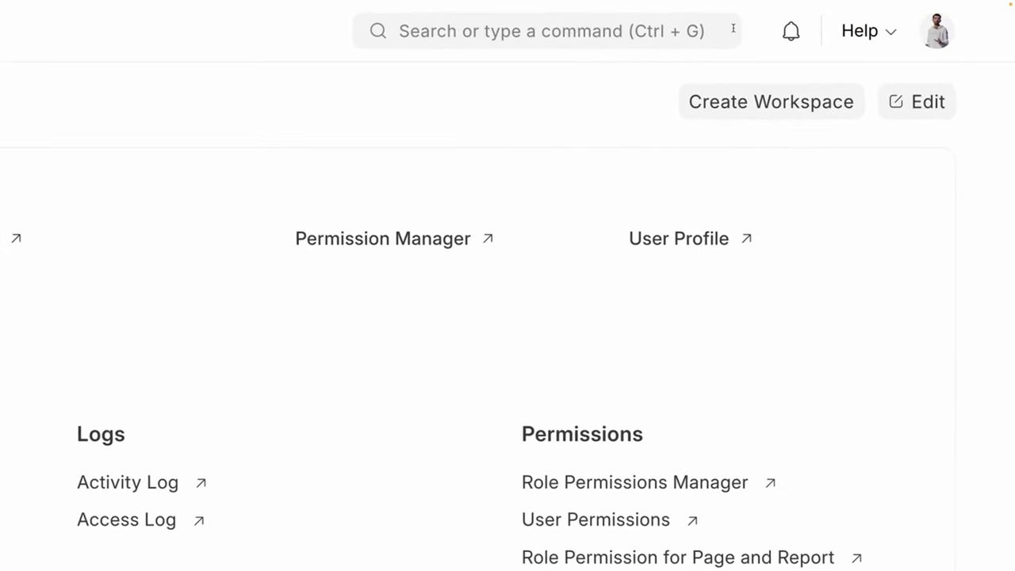
click(518, 17)
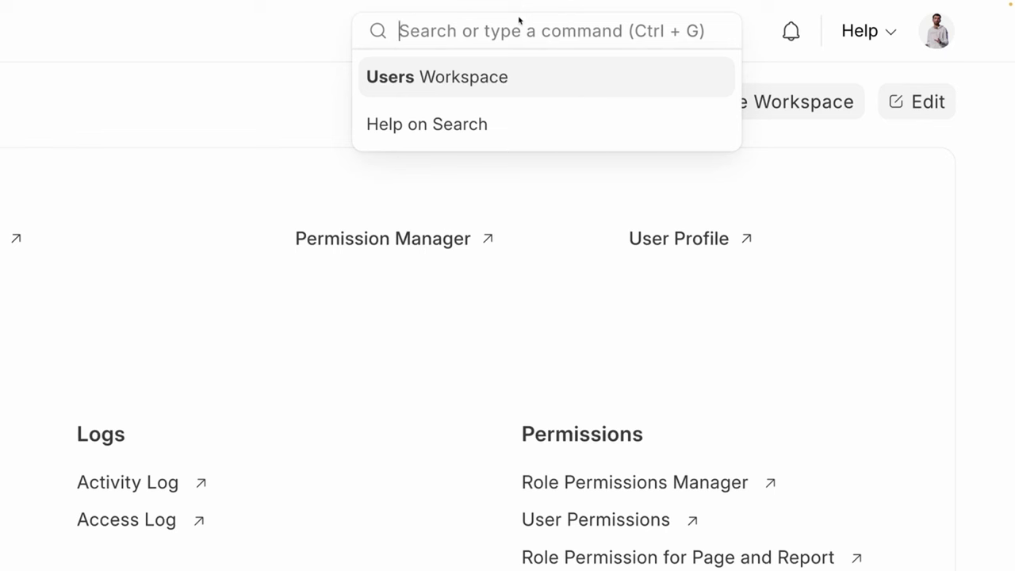
text(syste)
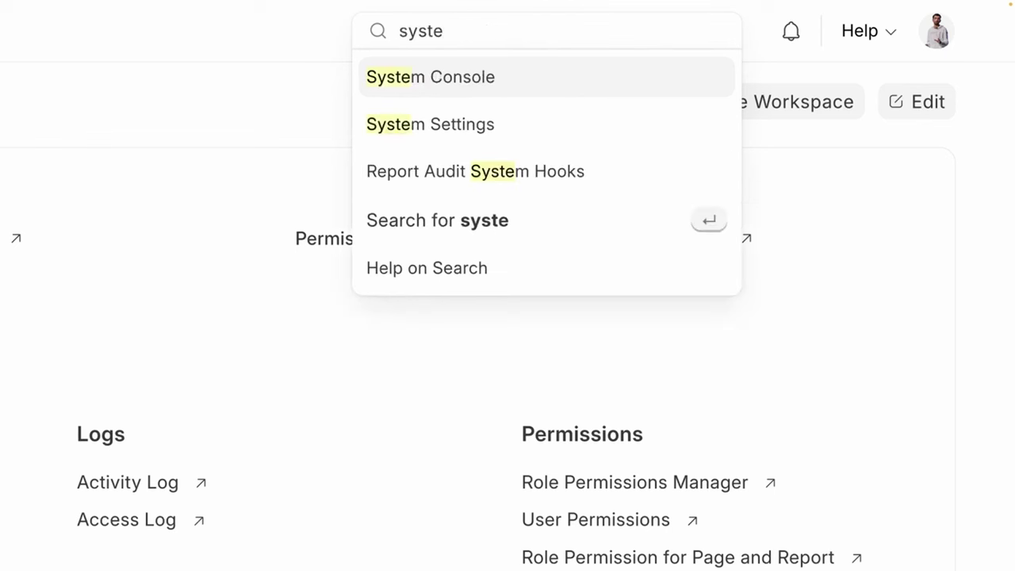
key(Down)
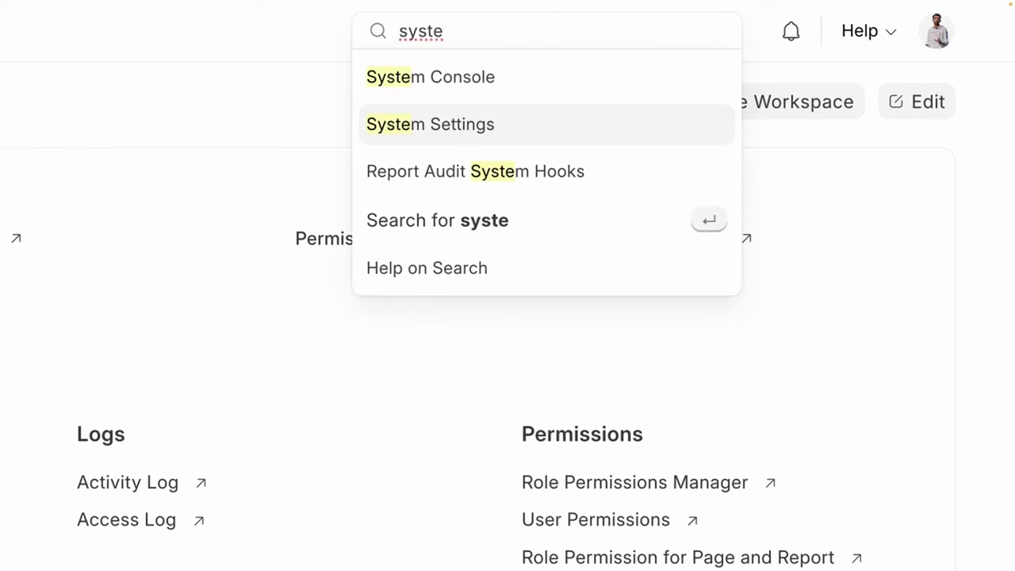
key(Return)
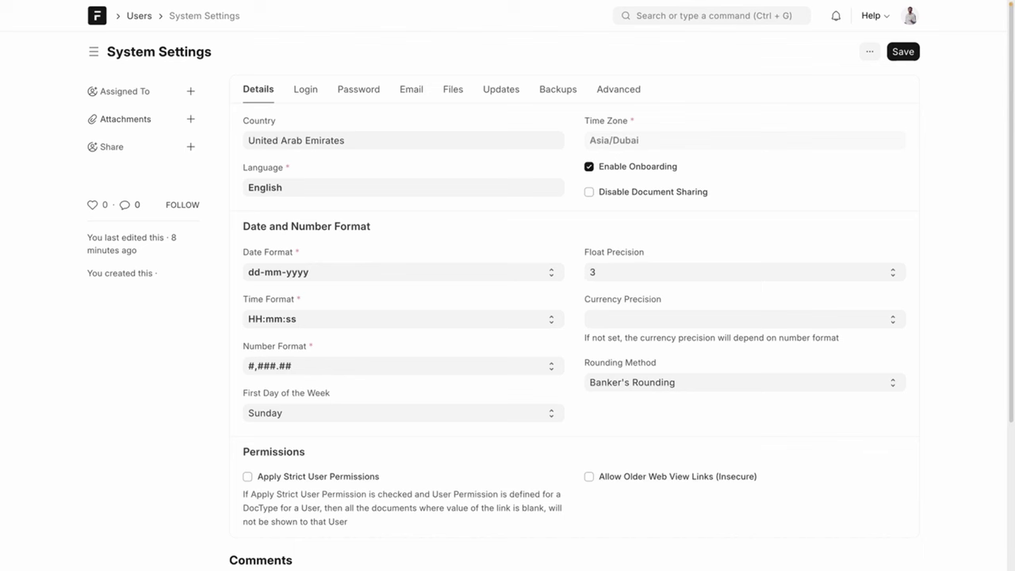
- Review the Login tab: session expiry 170:00, email-link login with 10-minute expiry, brute force security
click(296, 100)
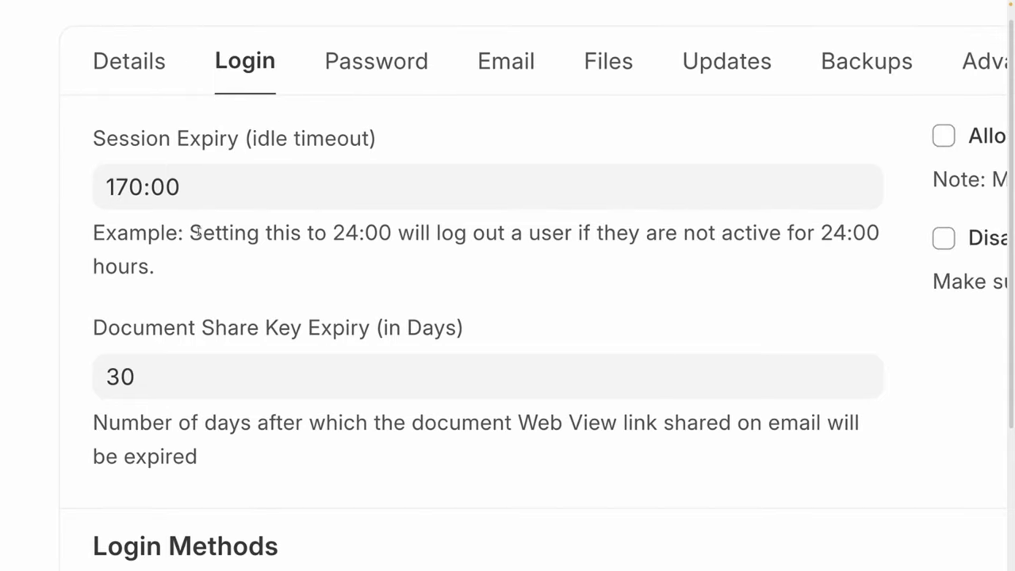
drag(197, 232, 141, 249)
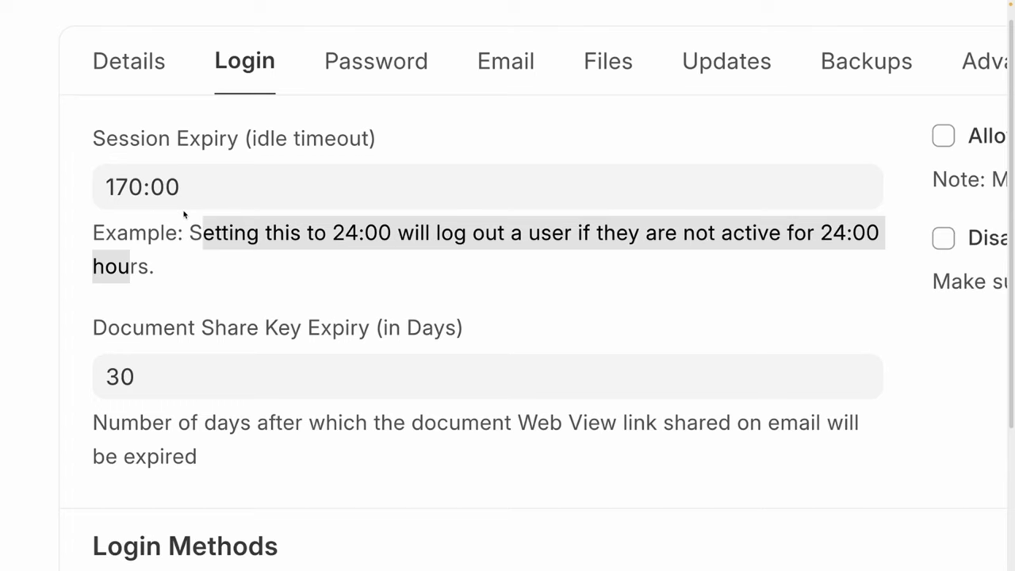
click(281, 312)
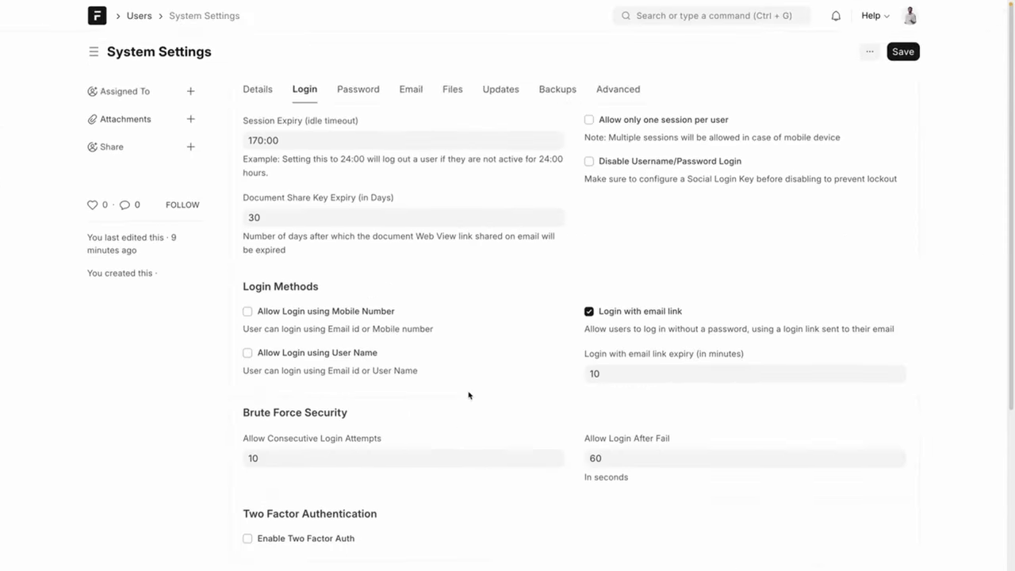
scroll(433, 411, down, 1)
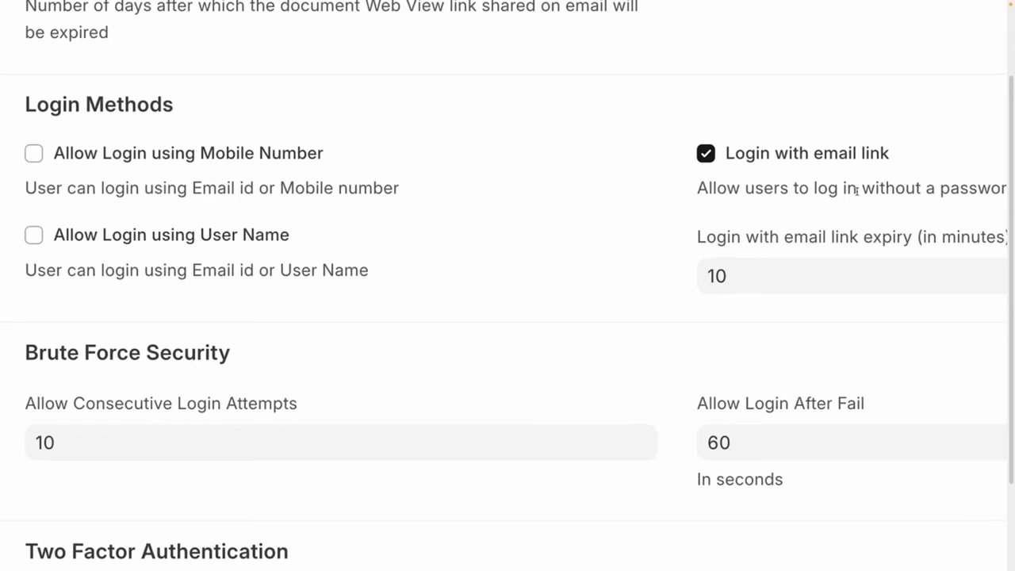
scroll(859, 191, right, 2)
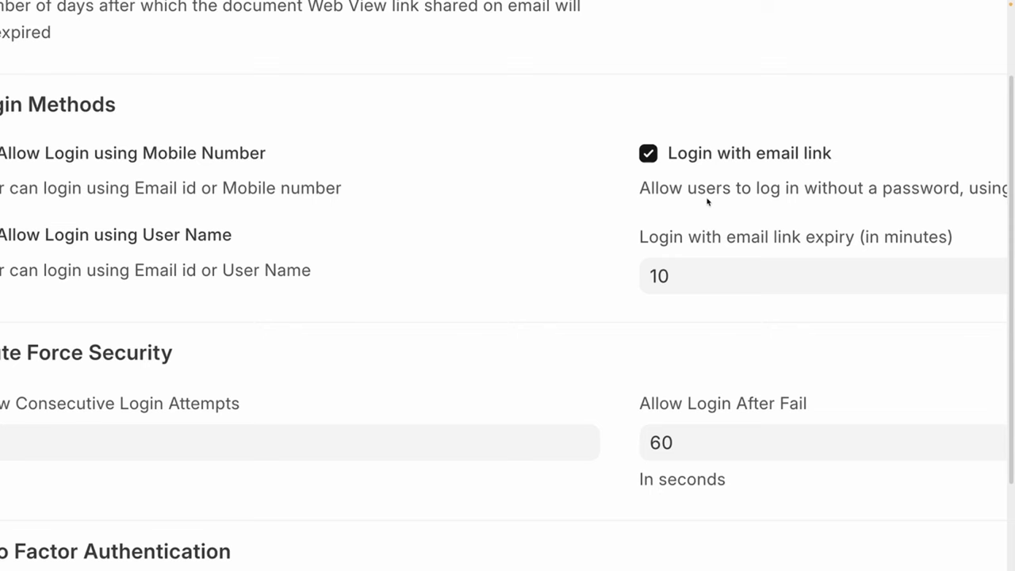
click(910, 15)
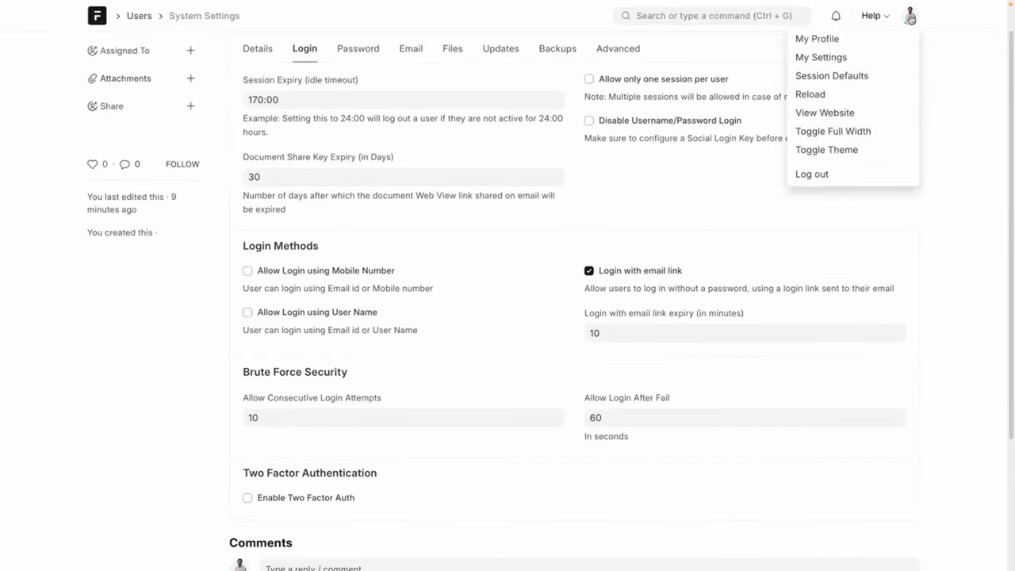
- Log out of Desk and look at the email-link sign-in option
click(838, 175)
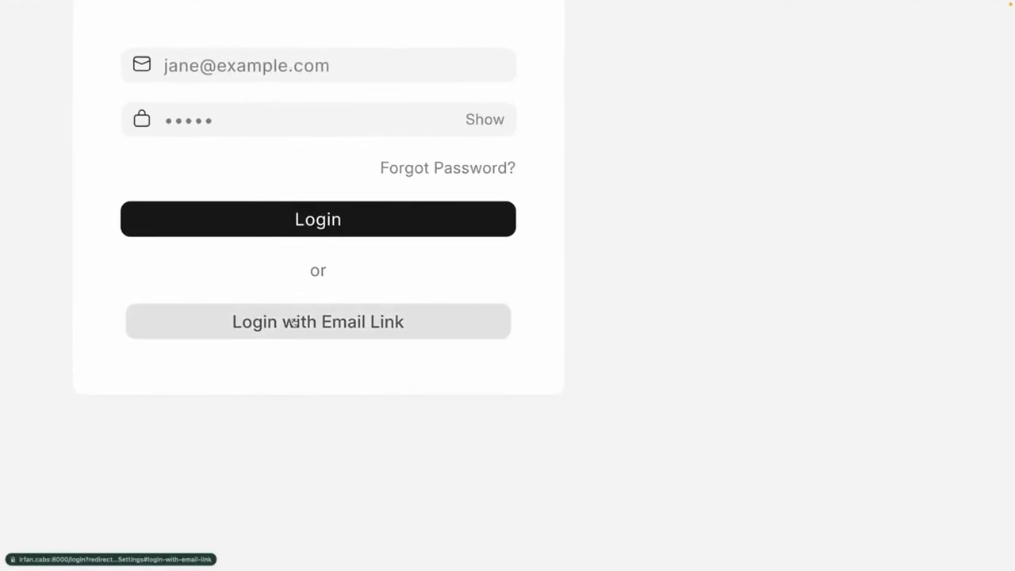
click(336, 326)
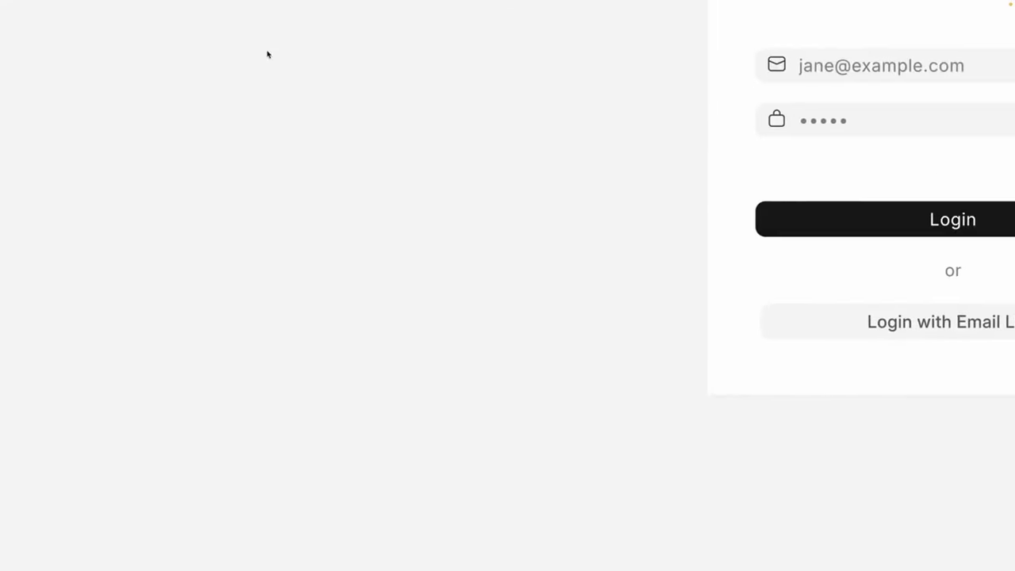
scroll(444, 310, left, 5)
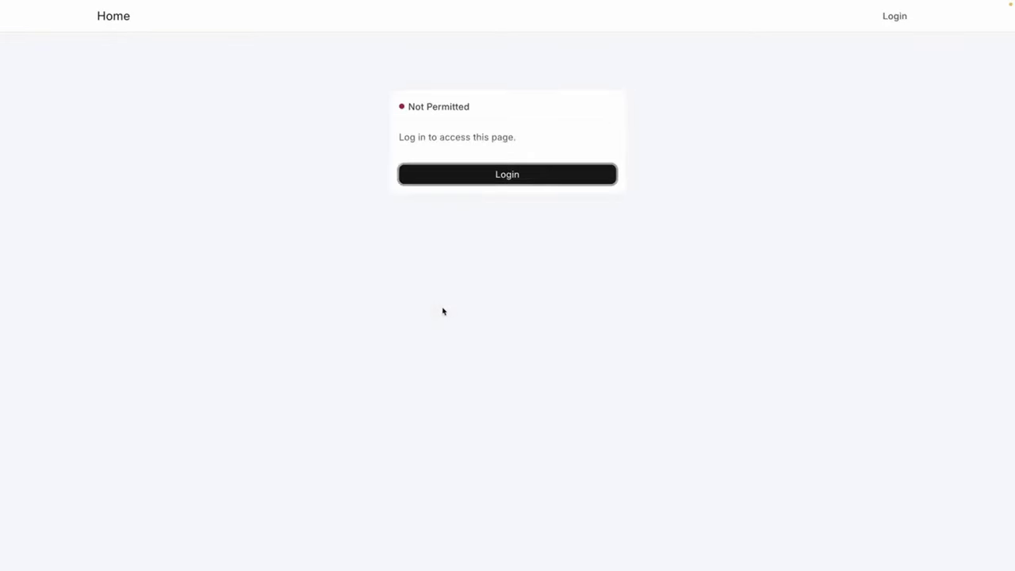
- Sign back in as Administrator using the saved browser credentials
click(530, 179)
click(425, 180)
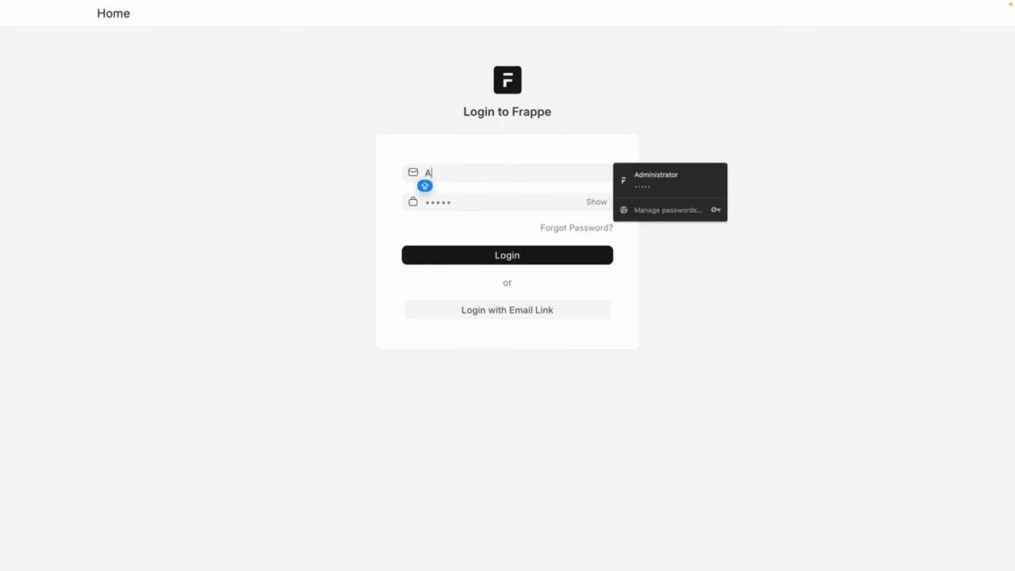
text(Administrator)
click(684, 181)
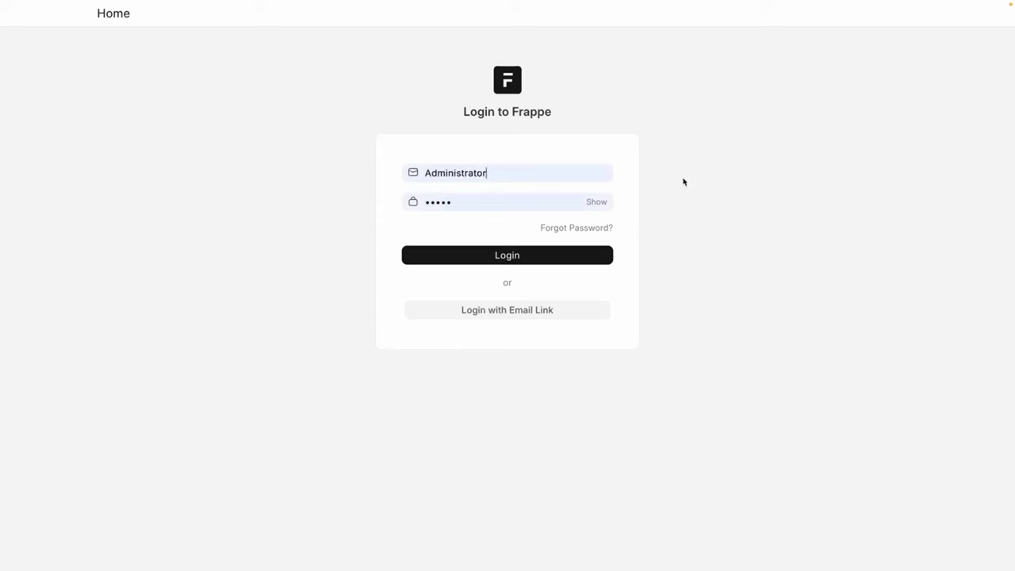
click(543, 262)
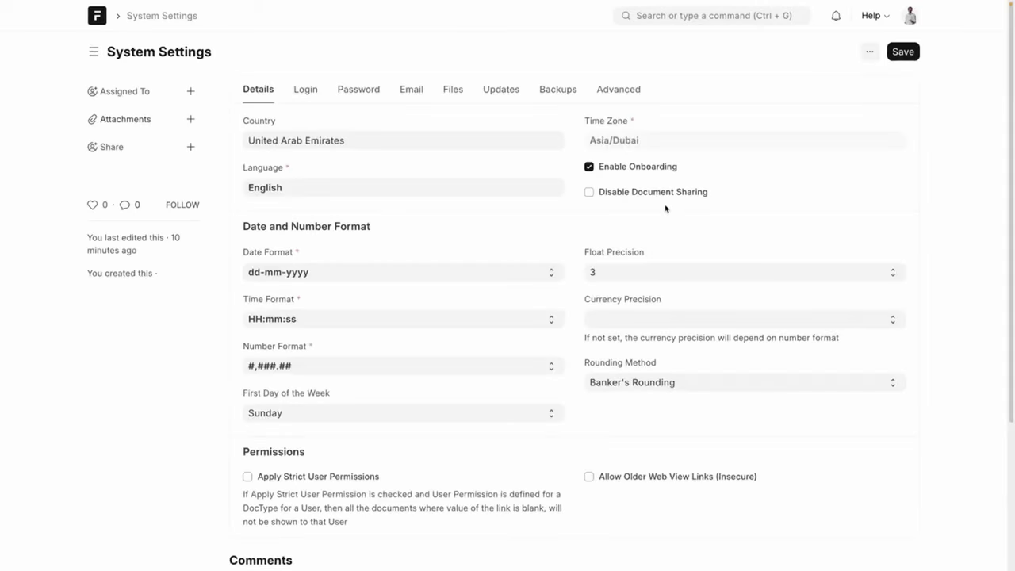
- Go to the Users workspace and open the User list showing Administrator and Guest
click(97, 16)
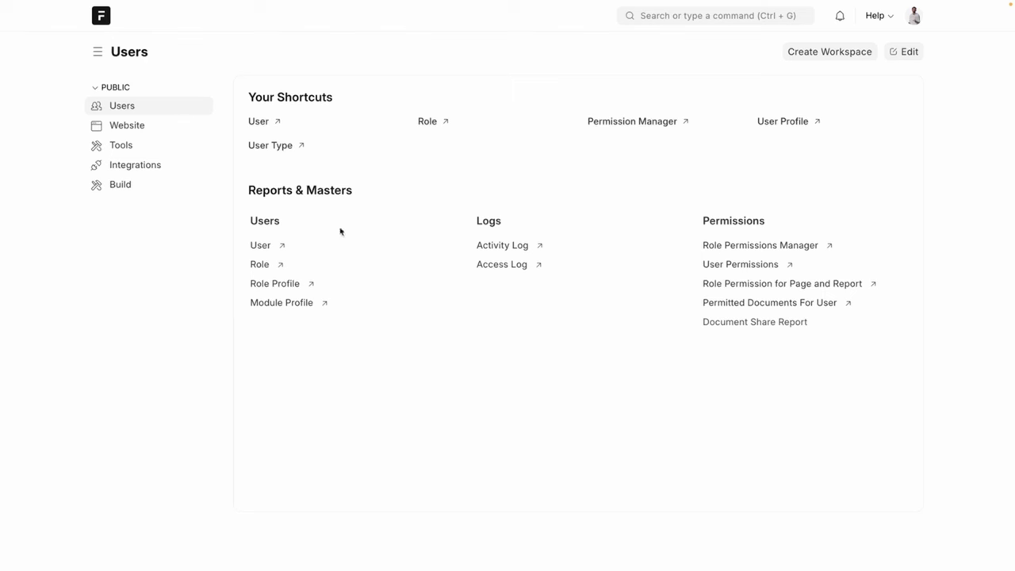
click(264, 131)
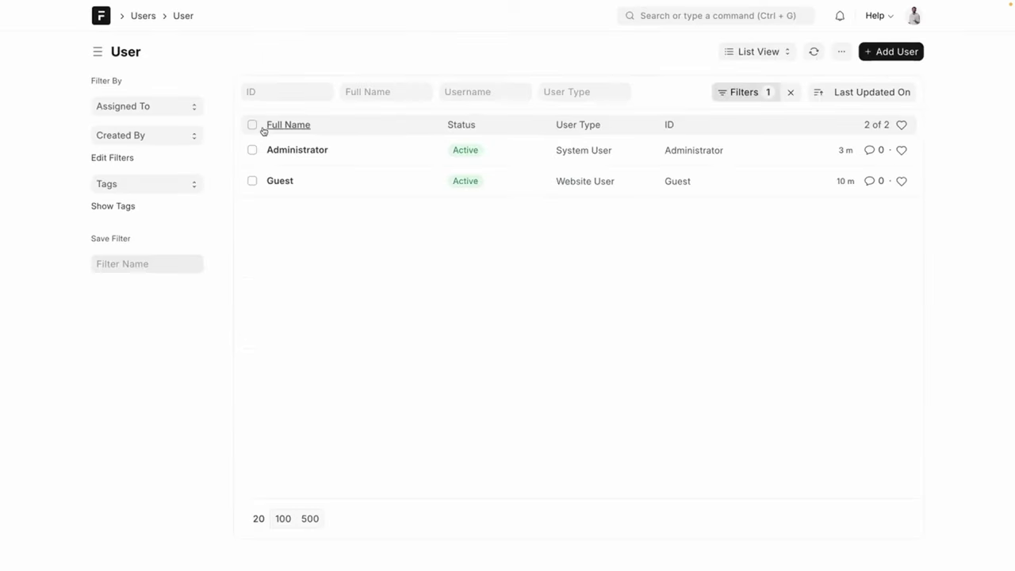
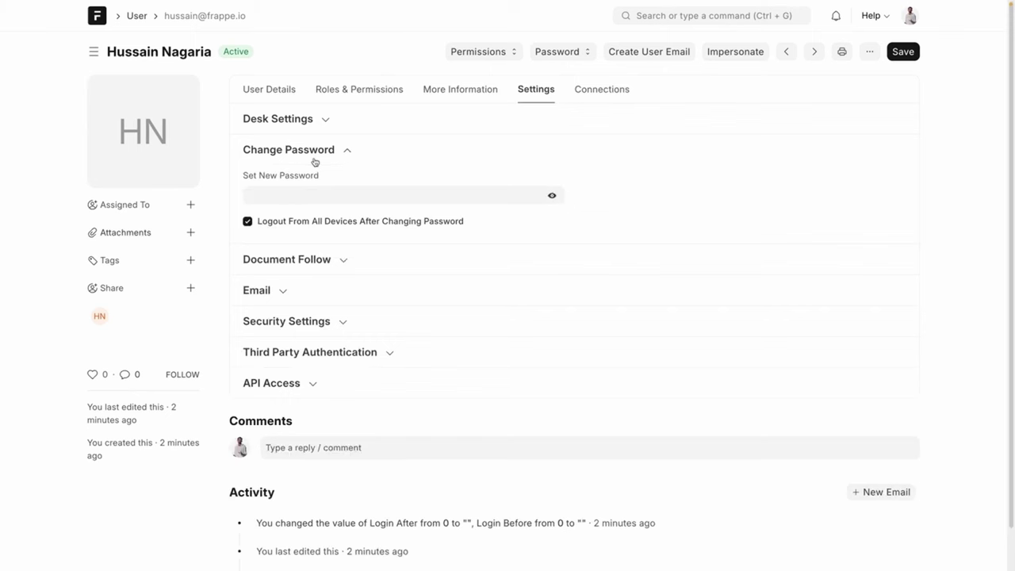
- Collapse and re-expand the Change Password section, then return to the desk home
drag(315, 162, 510, 116)
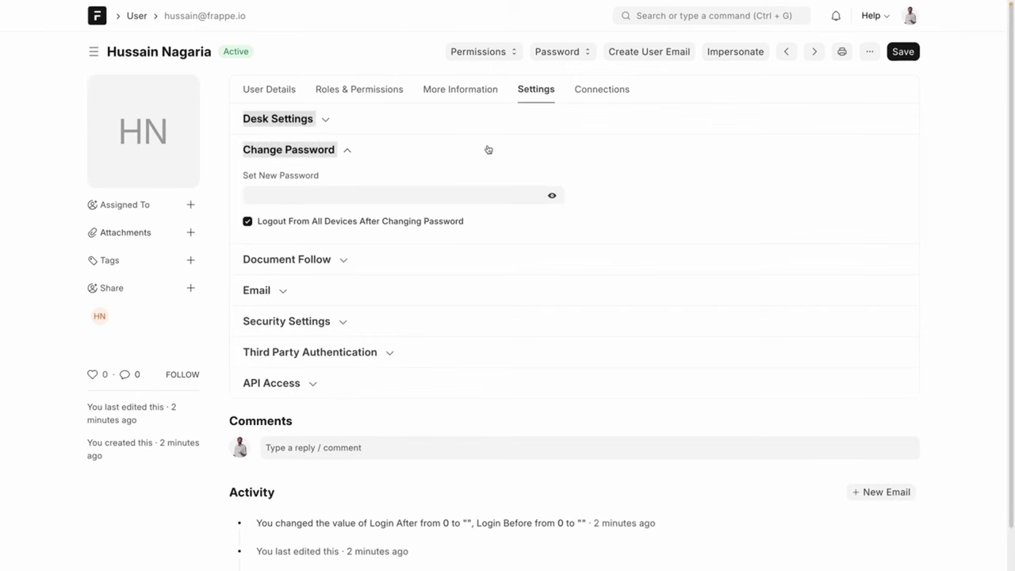
click(487, 149)
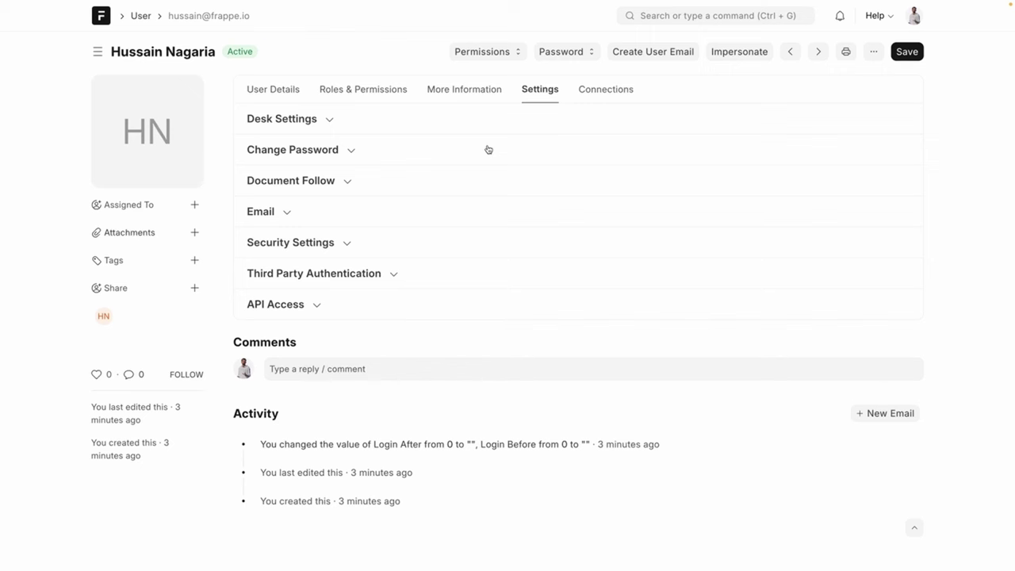
click(333, 153)
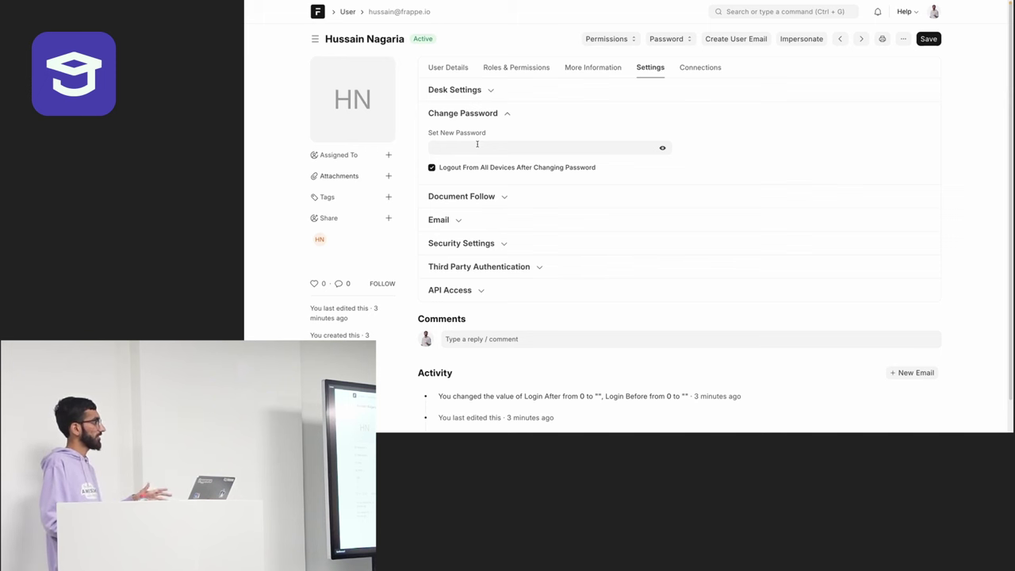
click(316, 12)
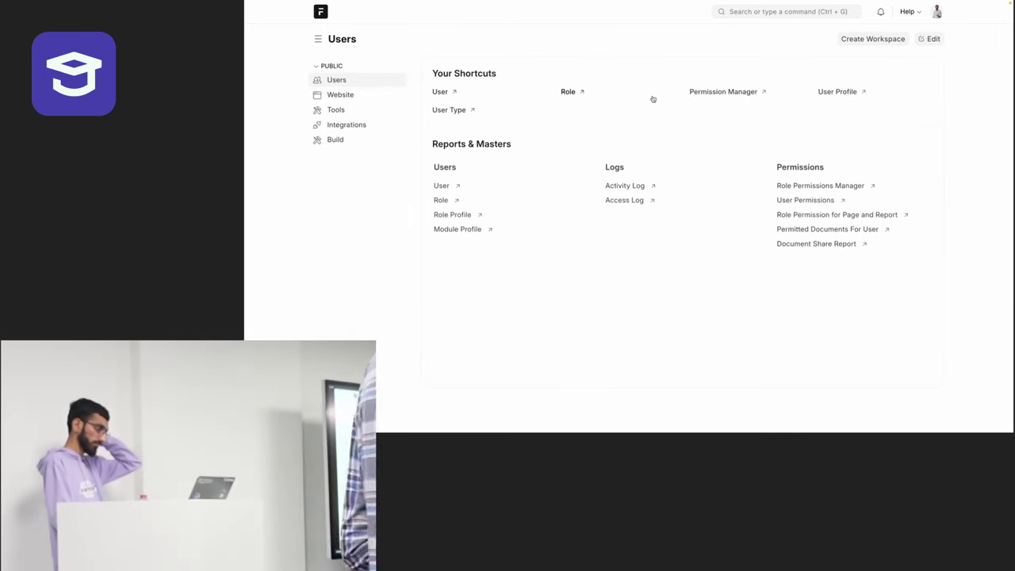
- Go through the Website workspace to the empty, published-filtered Web Page list
click(568, 94)
scroll(652, 188, left, 5)
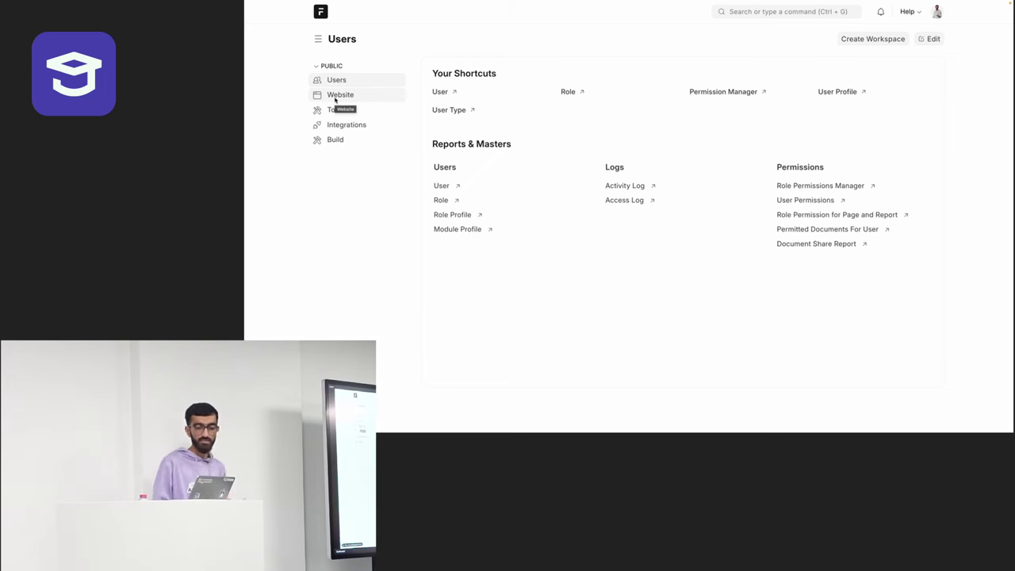
click(395, 96)
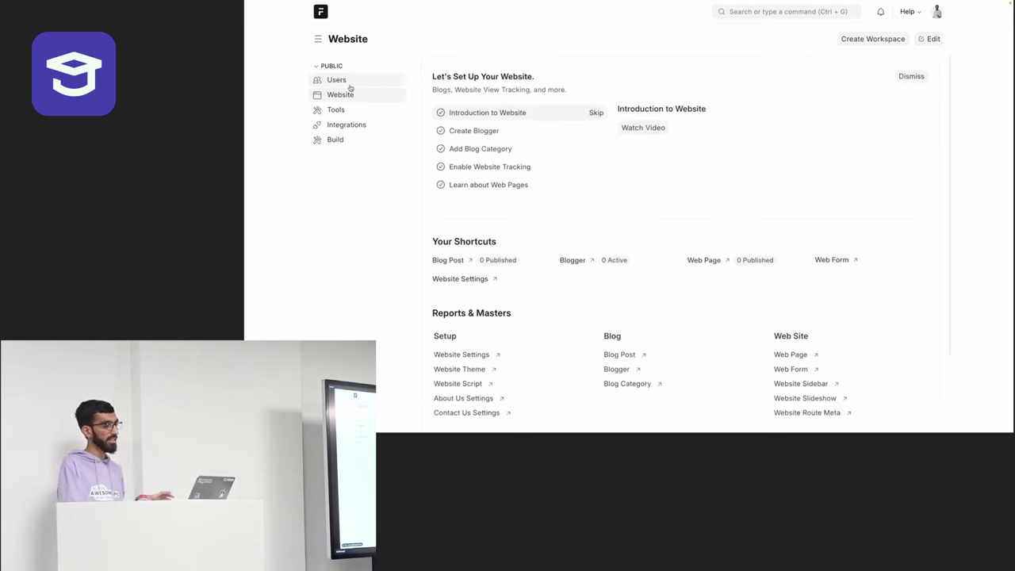
scroll(523, 274, down, 2)
scroll(525, 275, down, 1)
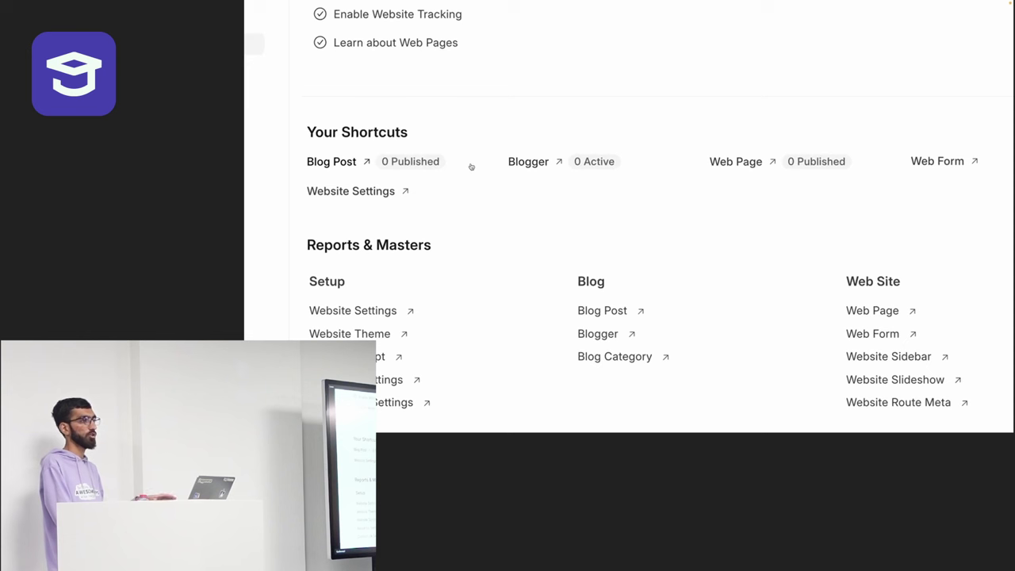
click(736, 168)
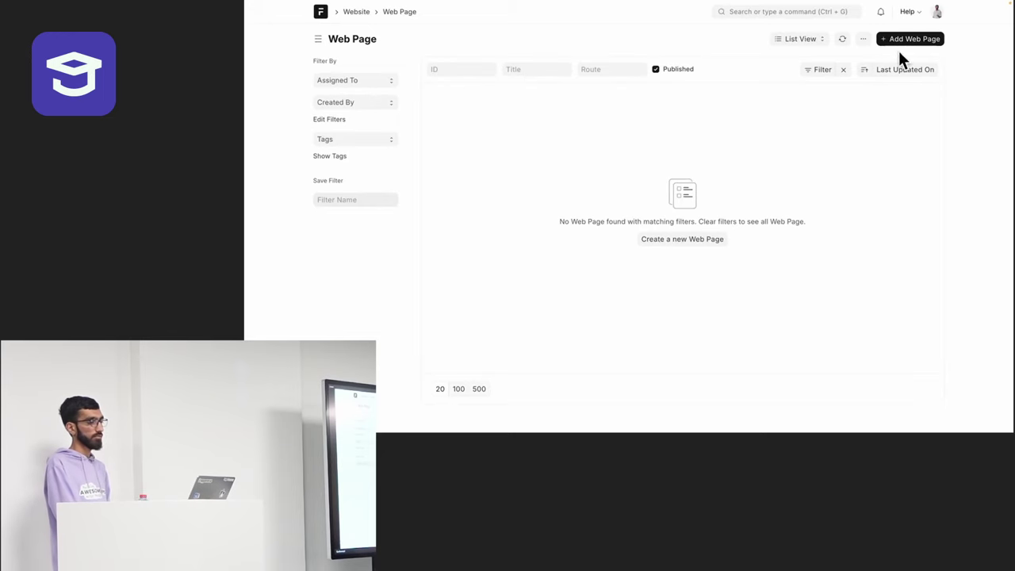
- Start a new web page titled 'About Irfan Cabs', with Dynamic Route toggled on and back off
click(901, 44)
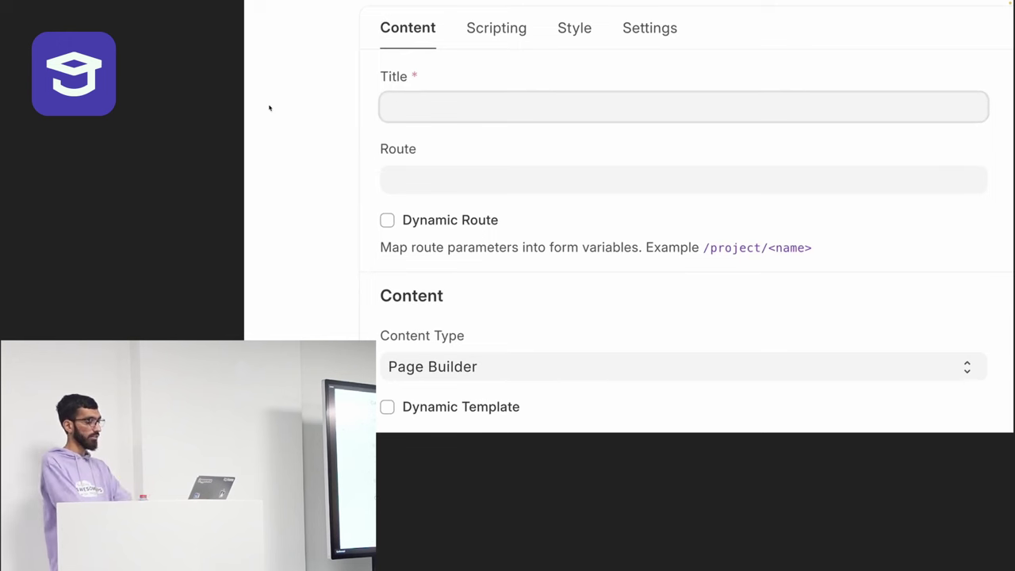
text(About Irfan )
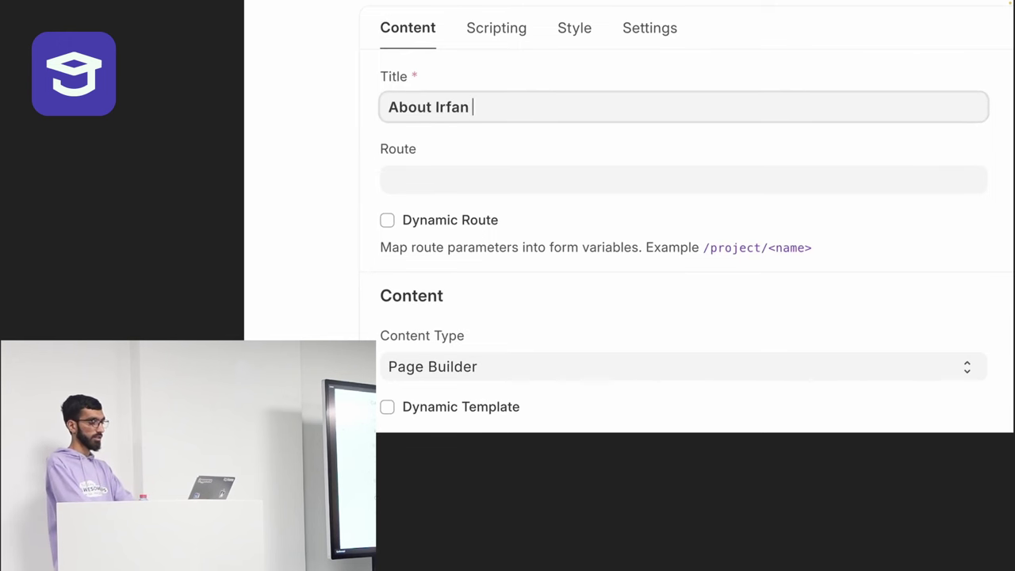
text(Cabs)
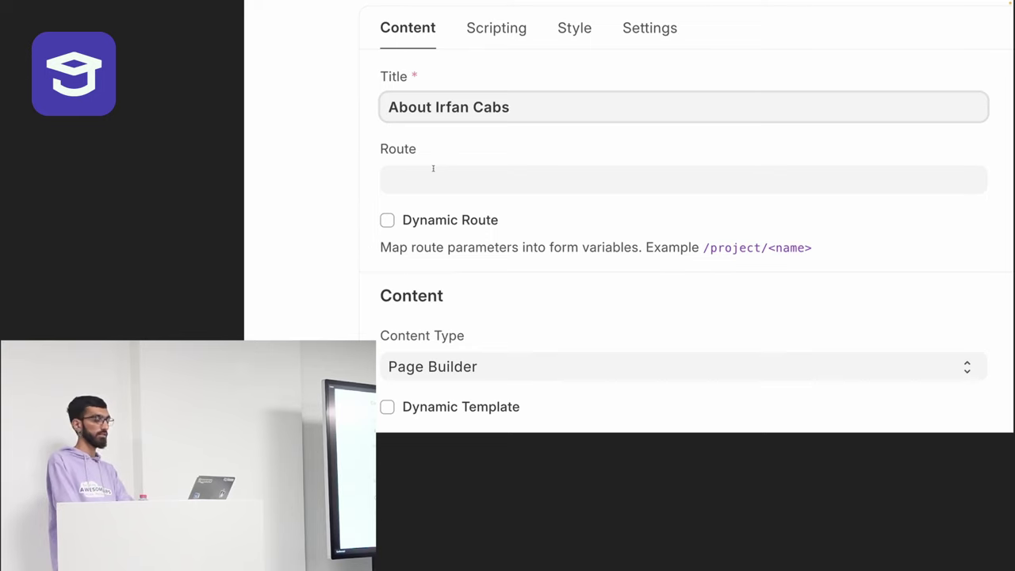
click(489, 221)
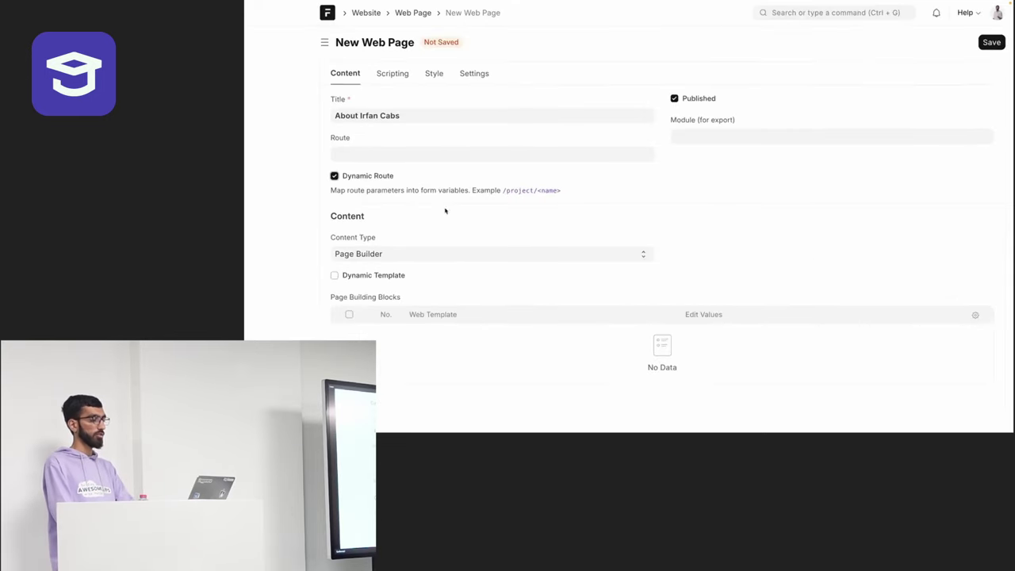
click(335, 176)
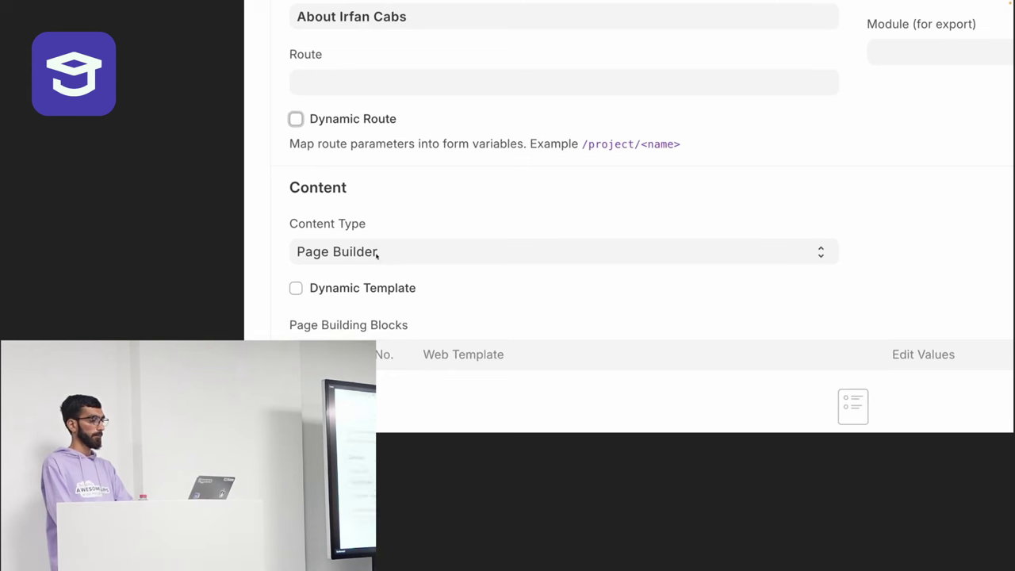
click(376, 253)
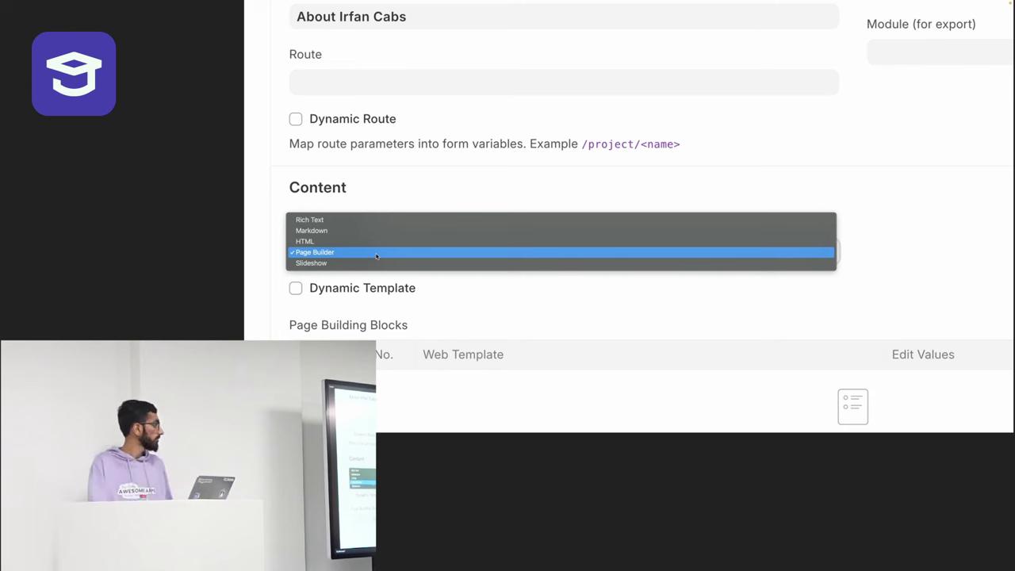
- Keep Page Builder as the page's content type
click(376, 253)
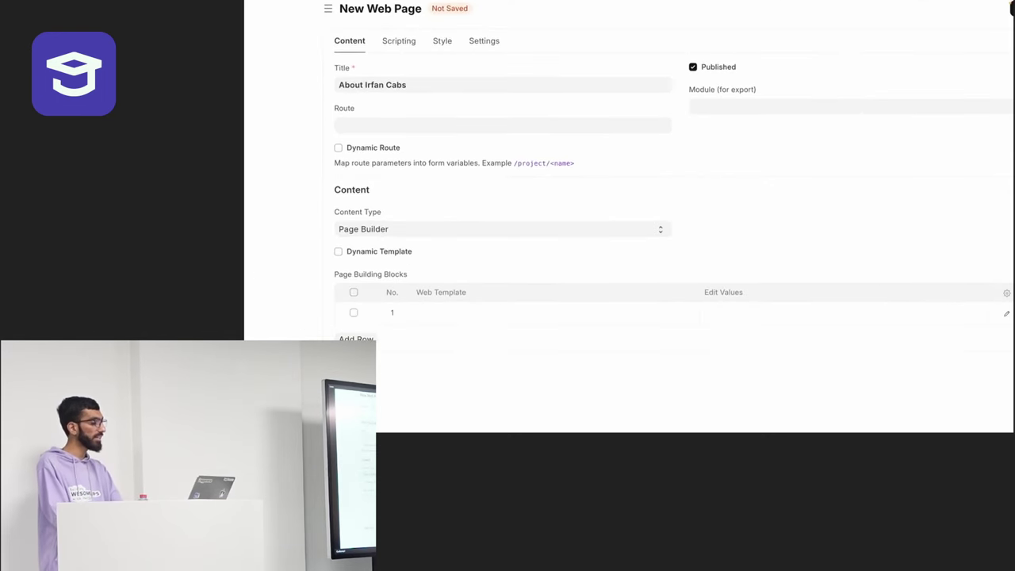
- Choose the Hero template for the first page building block
click(436, 314)
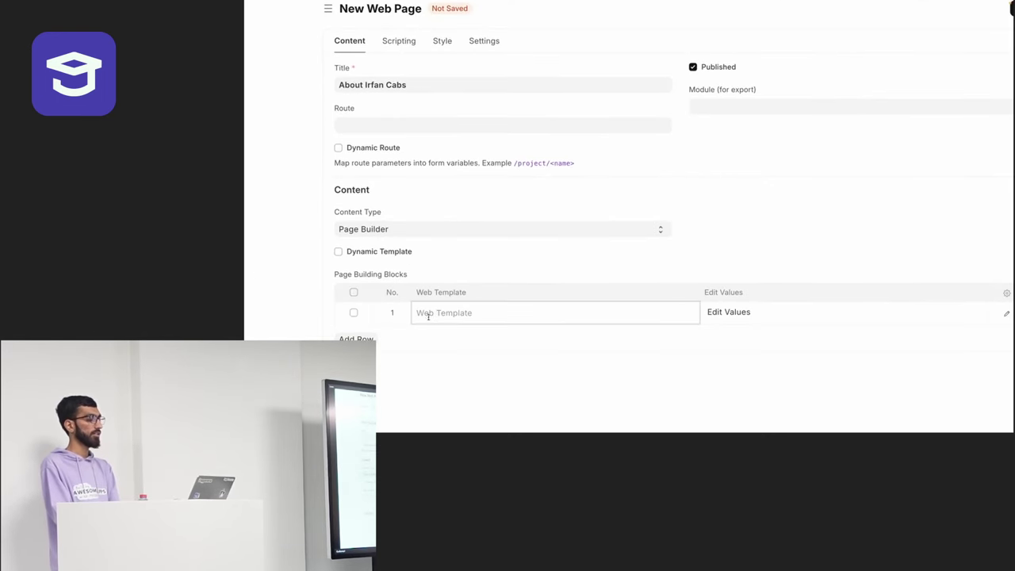
scroll(432, 313, down, 1)
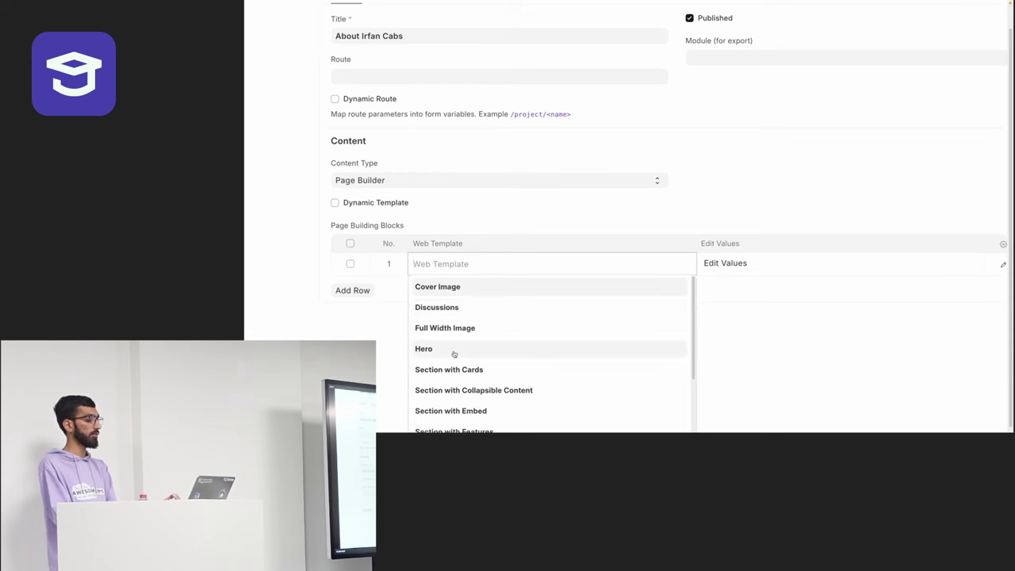
scroll(451, 354, down, 1)
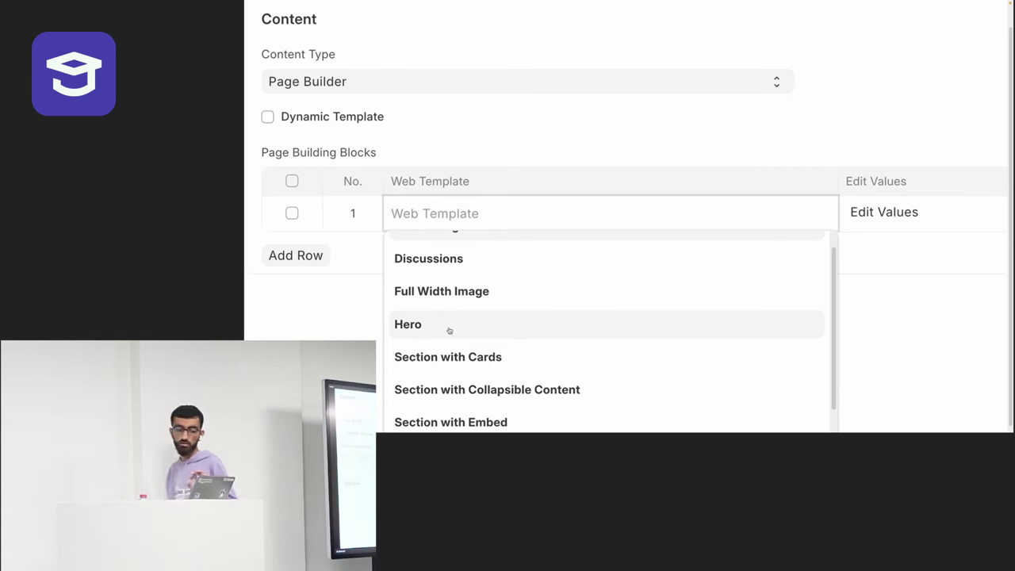
click(445, 316)
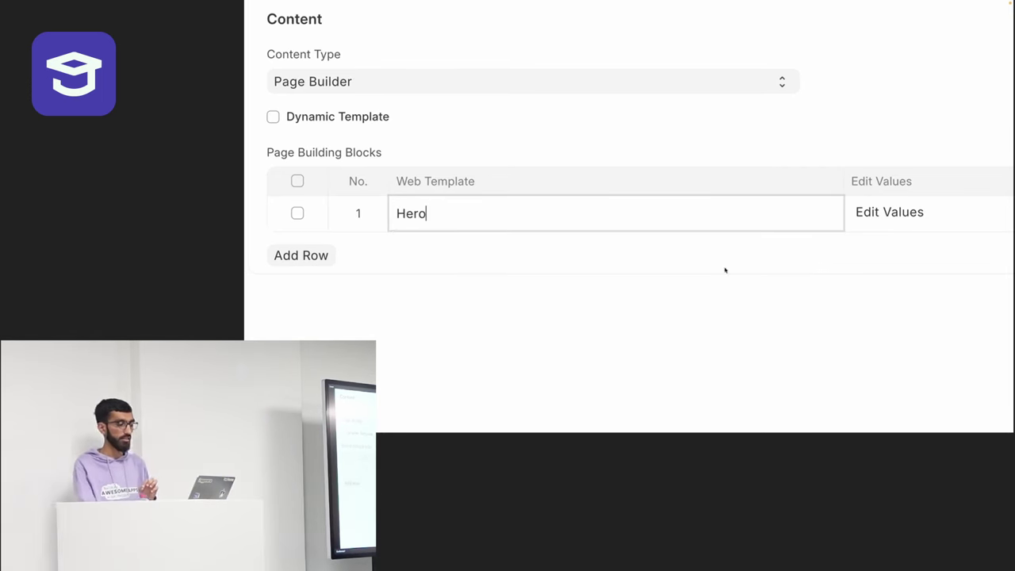
- Fill the Hero values: title Irfan Cabs, subtitle 'Luxury cars for everyone!', Book Now action to '#'
click(869, 213)
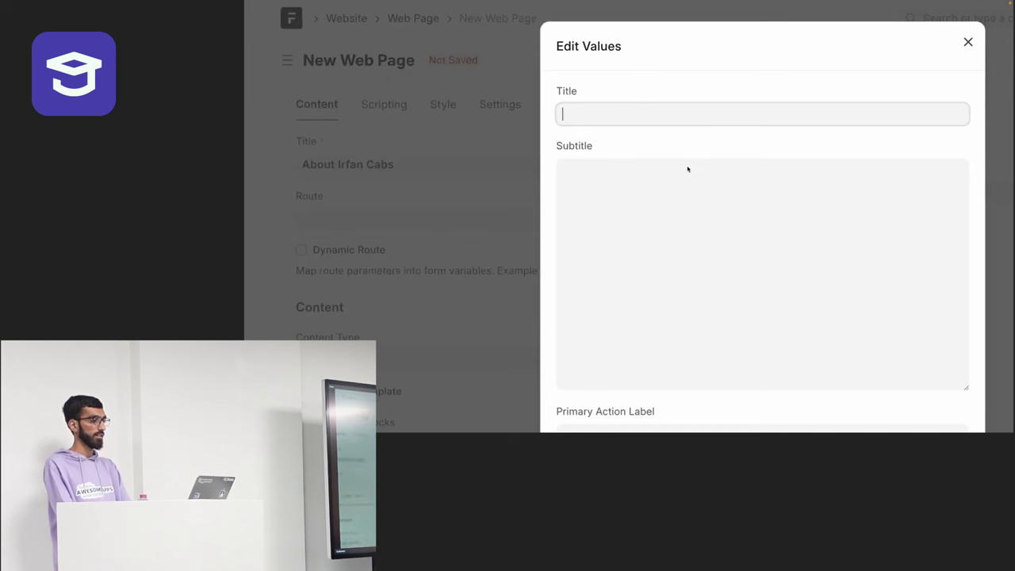
text(Irfan Cabs)
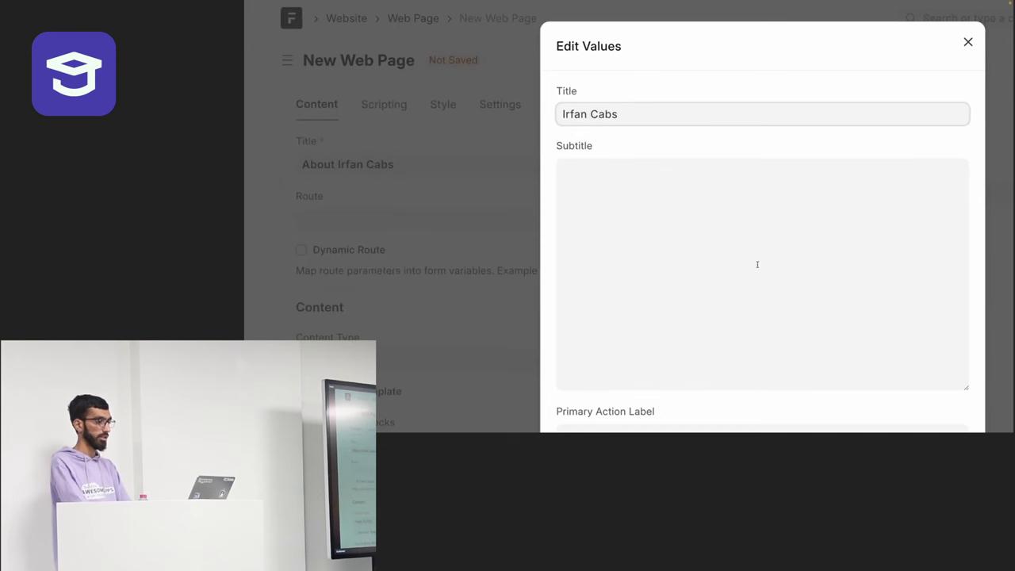
click(758, 264)
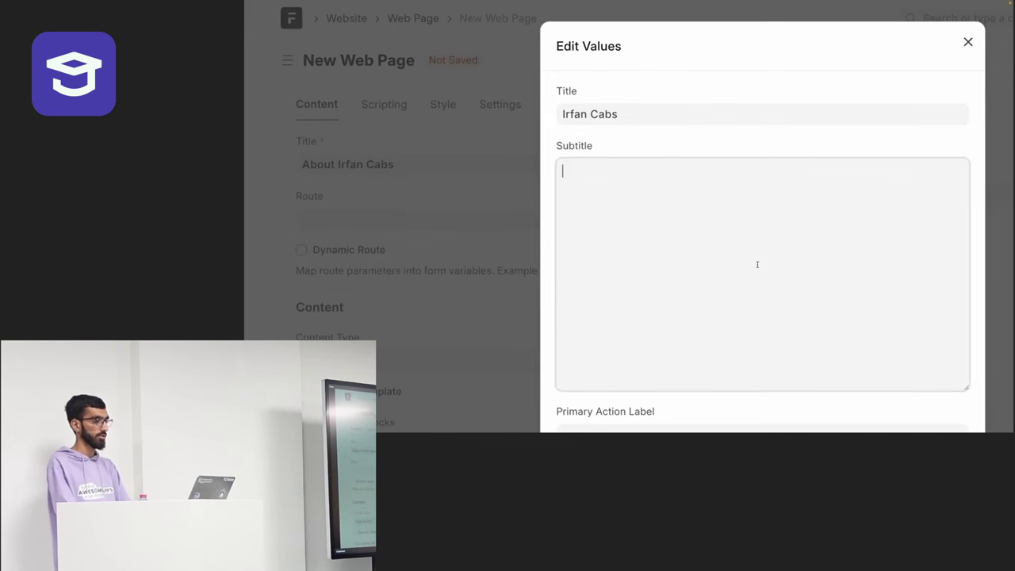
text(Lu)
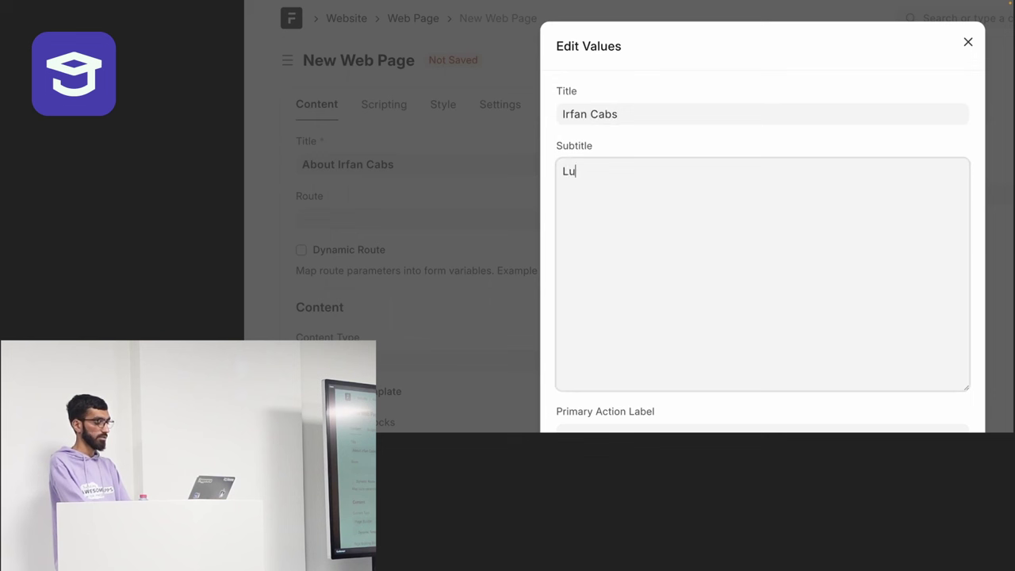
text(xury cars for everyone!)
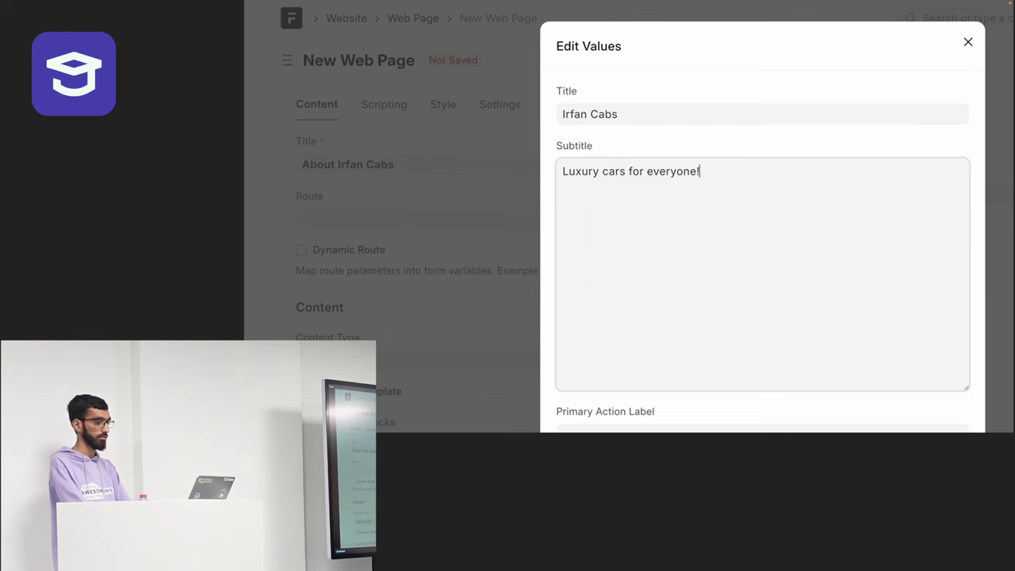
scroll(804, 346, down, 3)
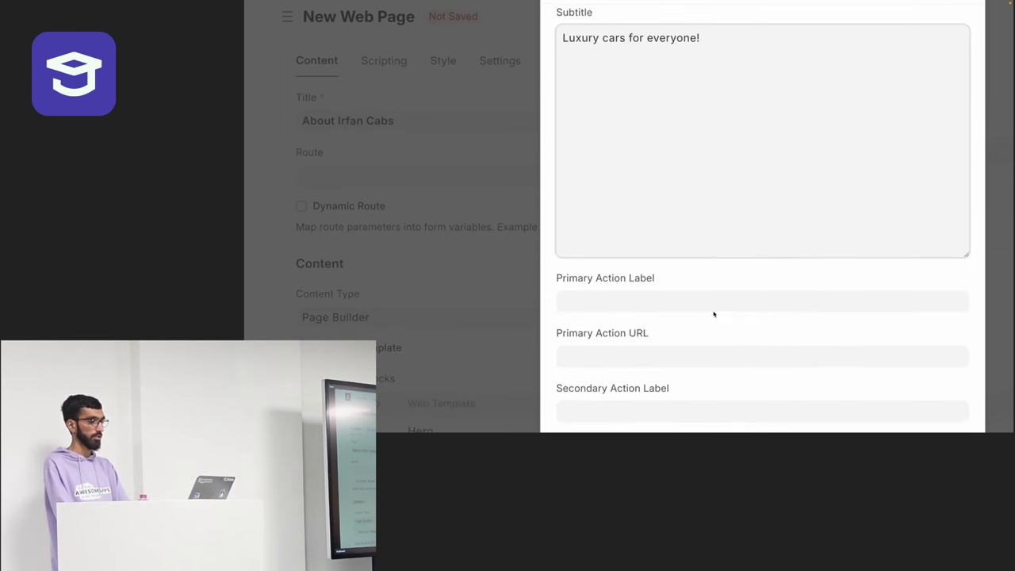
click(705, 300)
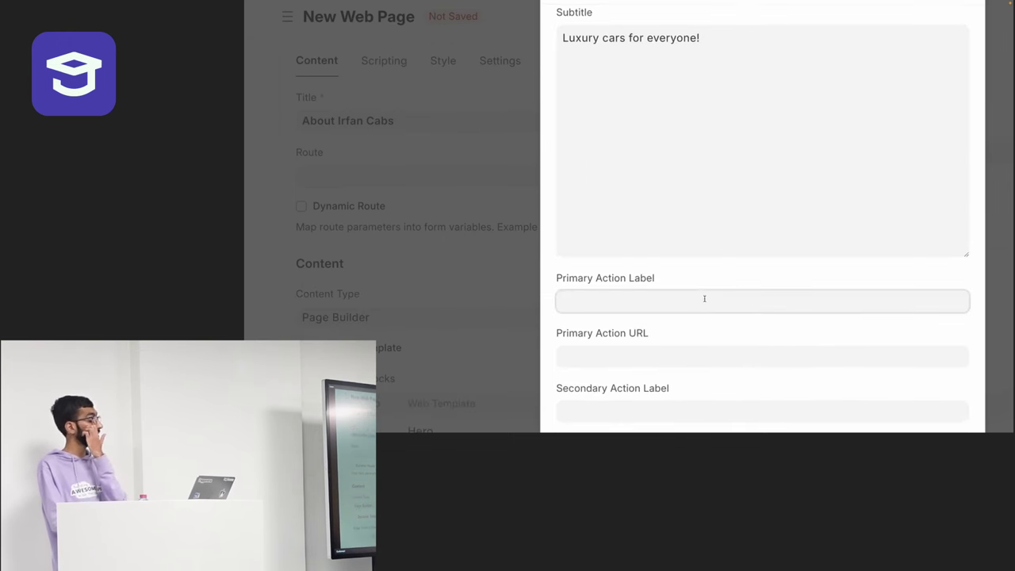
text(Book Now)
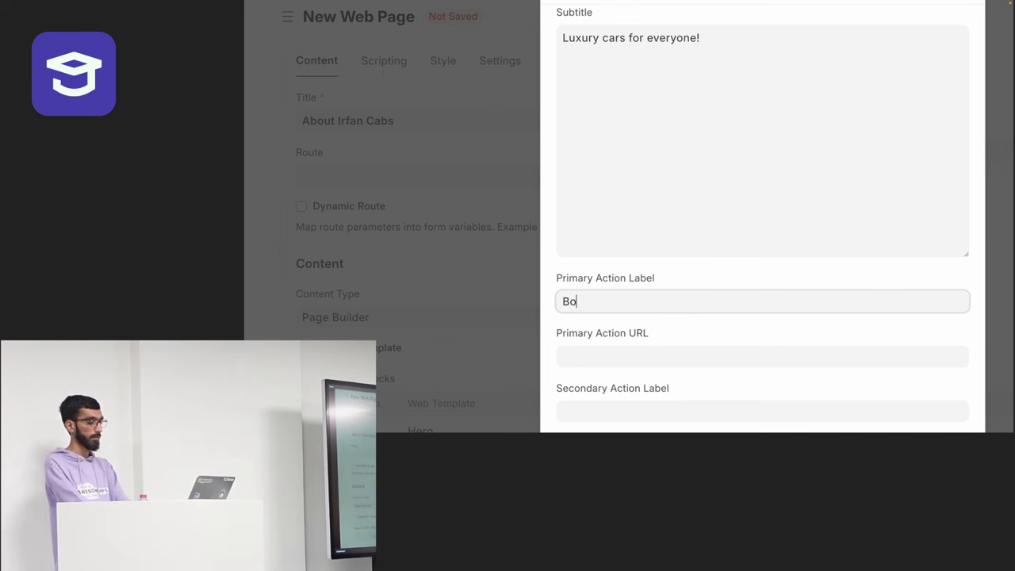
click(643, 356)
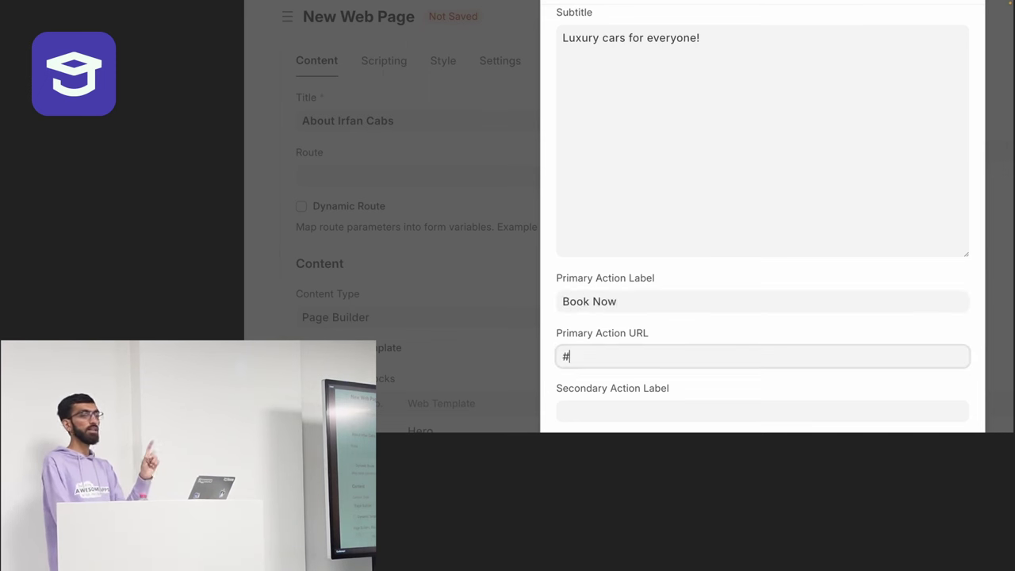
scroll(761, 218, down, 1)
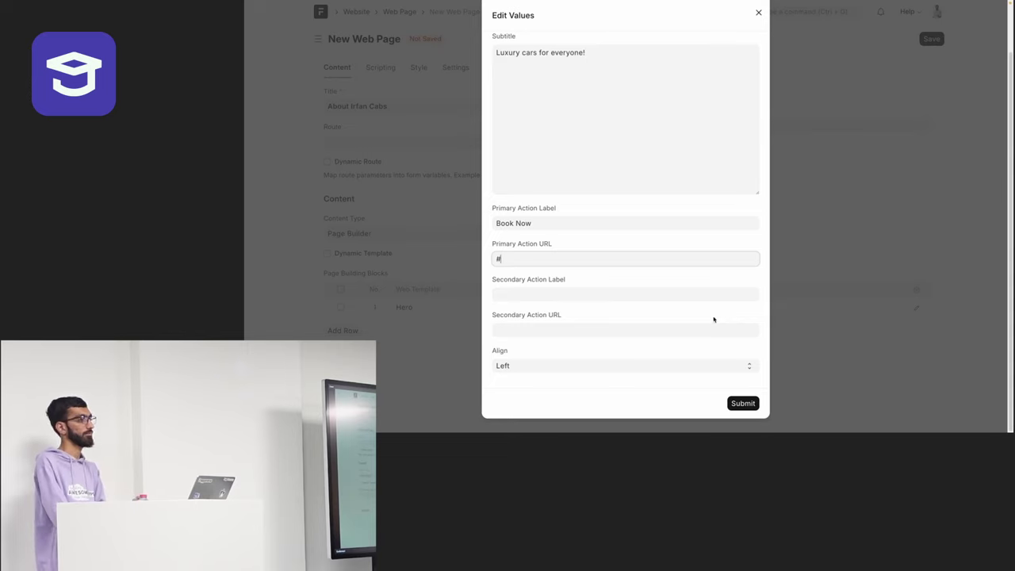
- Submit the Hero values, save the page, and view it on the live website
click(743, 404)
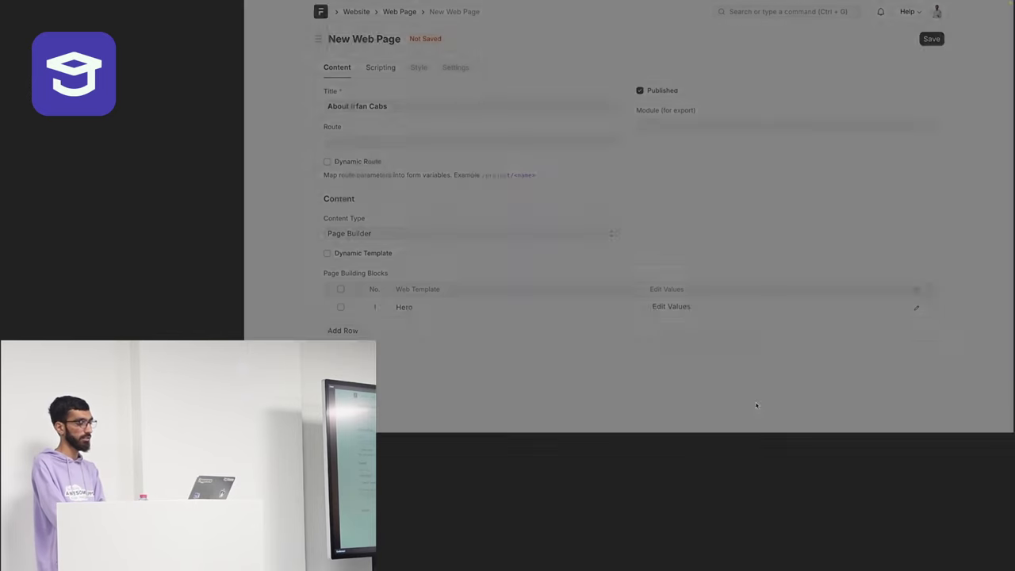
click(924, 43)
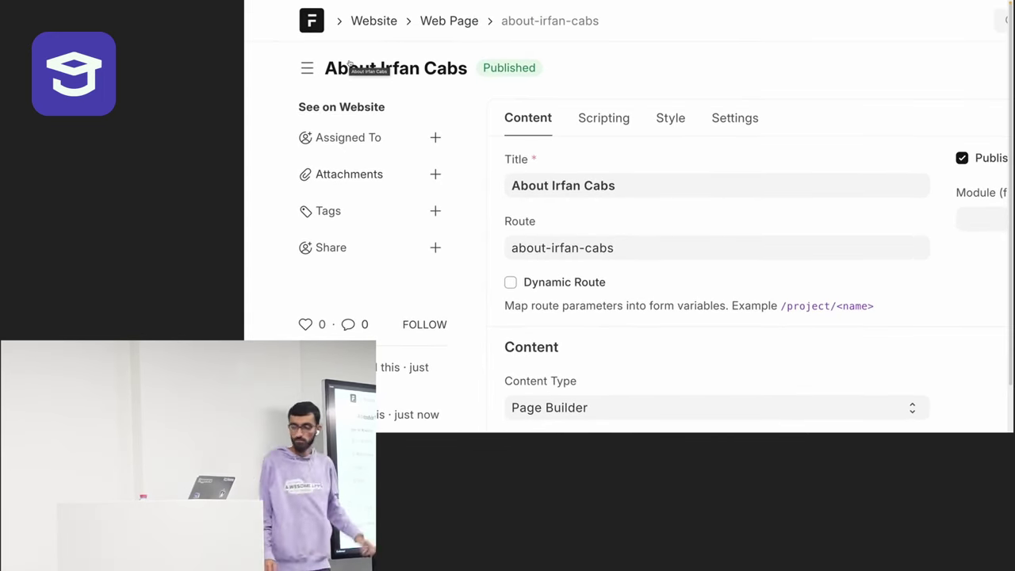
click(335, 109)
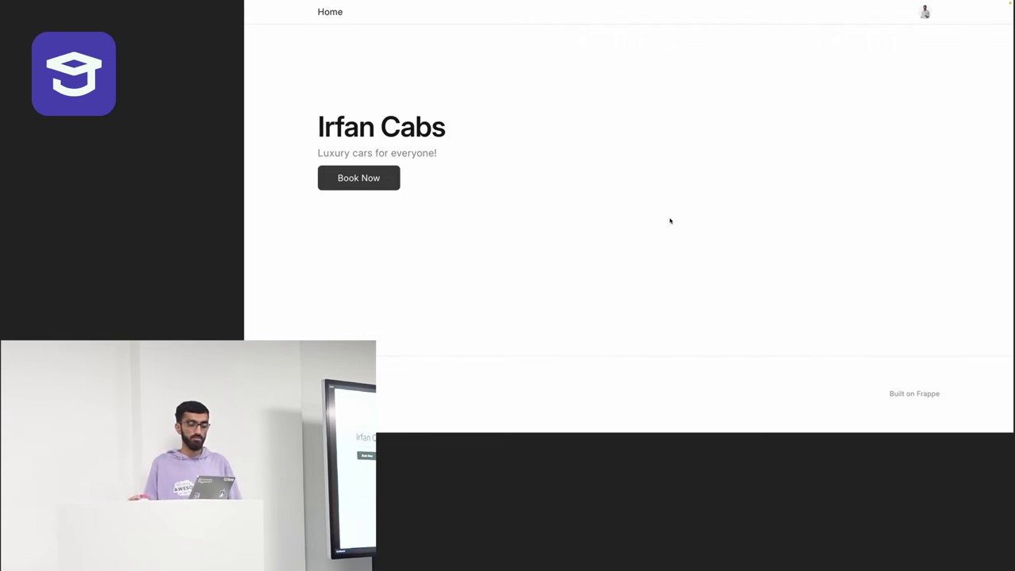
key(ctrl+Tab)
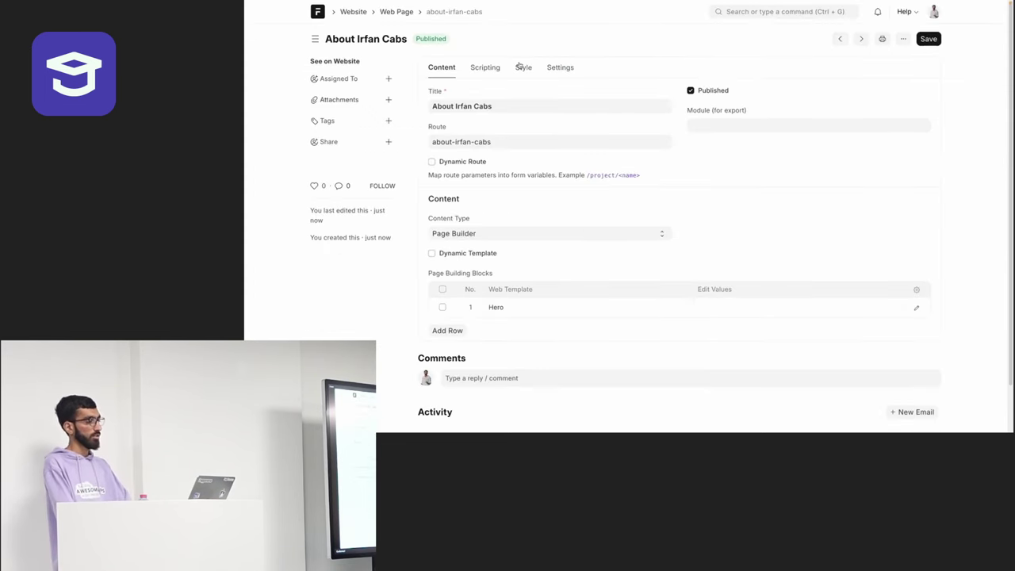
- Turn off Full Width and set Text Align to Center in the Style settings, then save
click(523, 68)
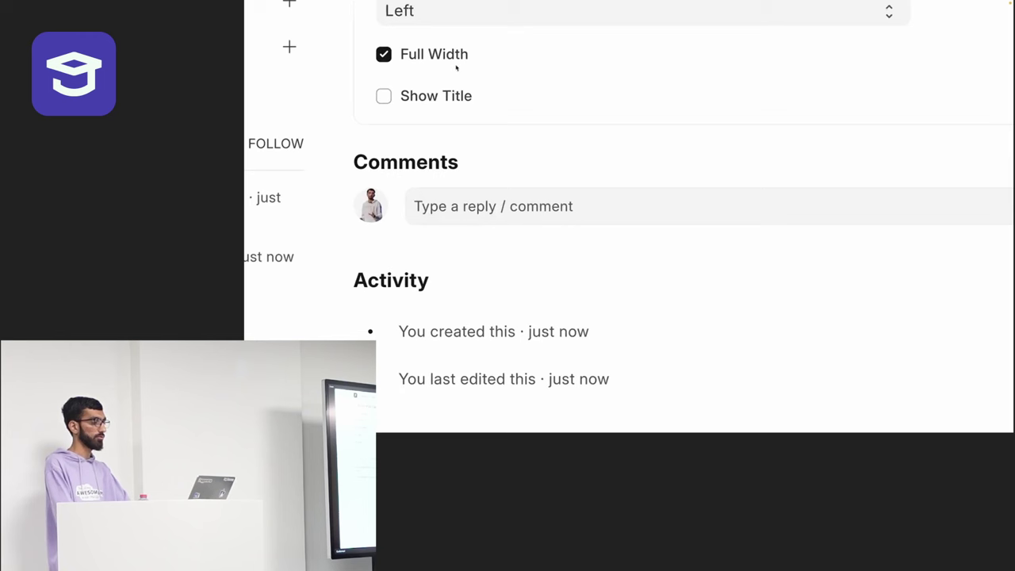
click(456, 63)
scroll(450, 54, up, 2)
click(466, 98)
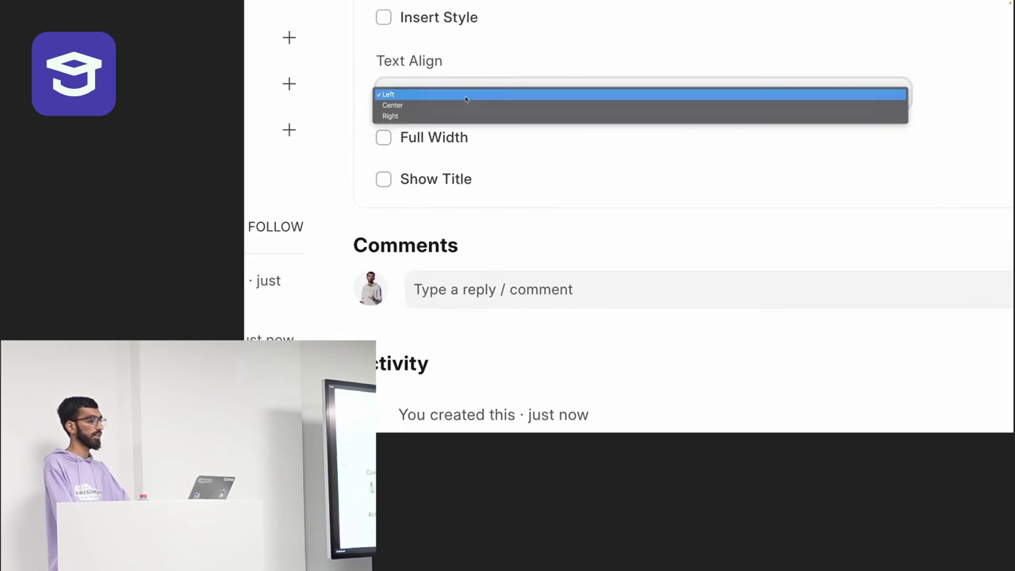
click(466, 105)
key(ctrl+s)
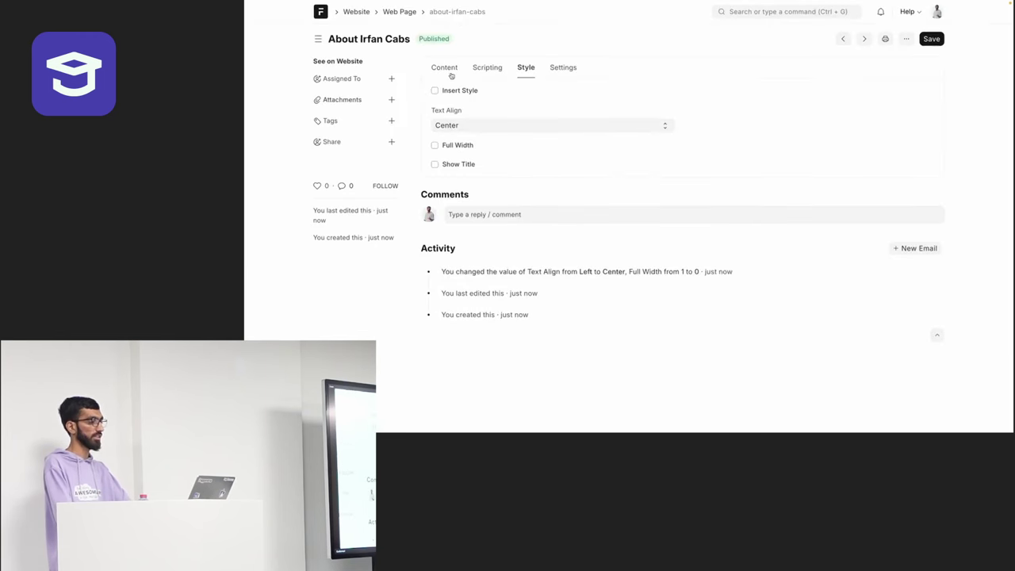
- Preview the restyled page on the website and return to the Content fields
click(356, 62)
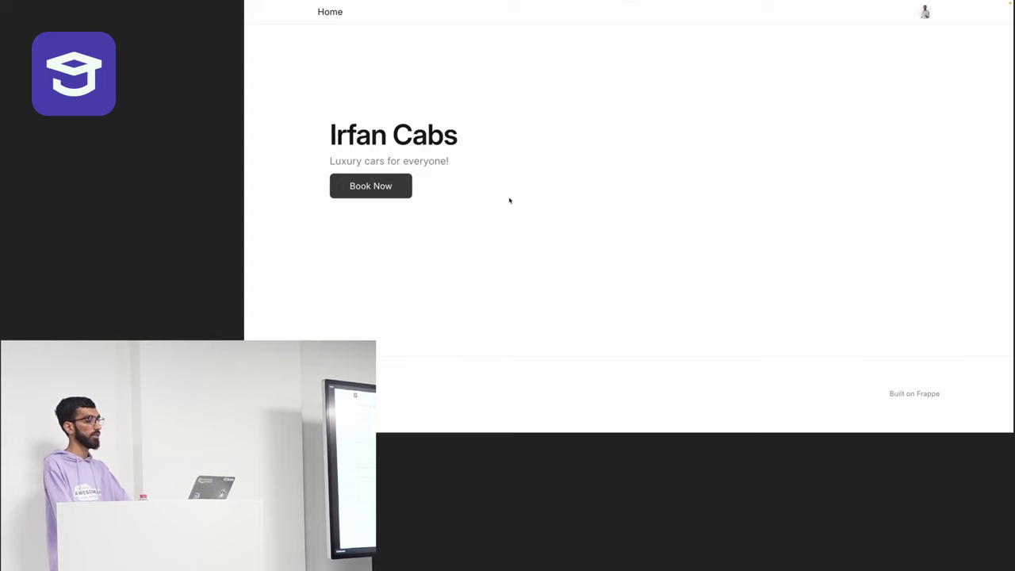
key(ctrl+k)
key(Return)
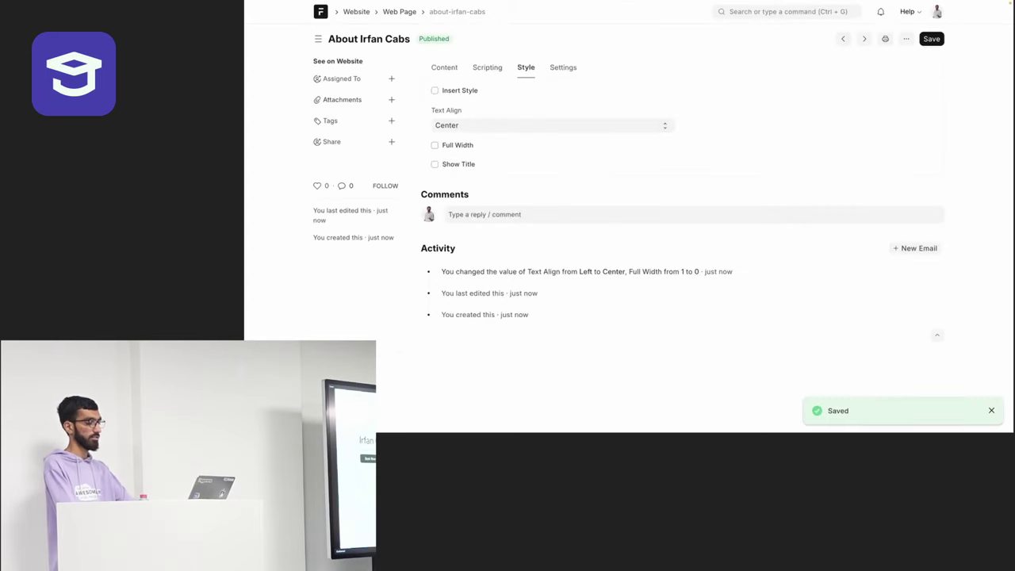
click(455, 67)
scroll(793, 222, down, 2)
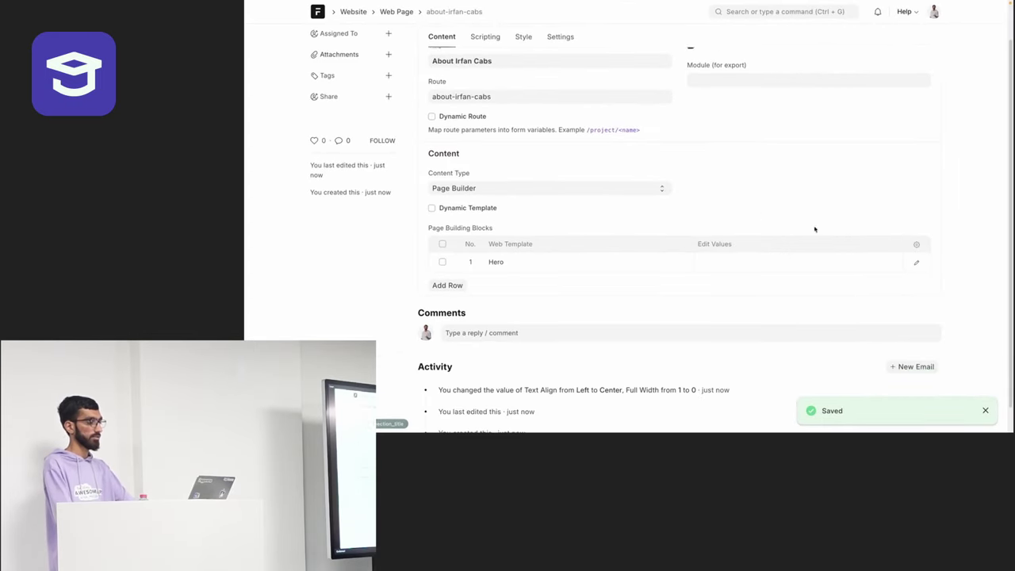
- Remove the Hero row's top and bottom spacing and add a bottom border, then save
click(916, 264)
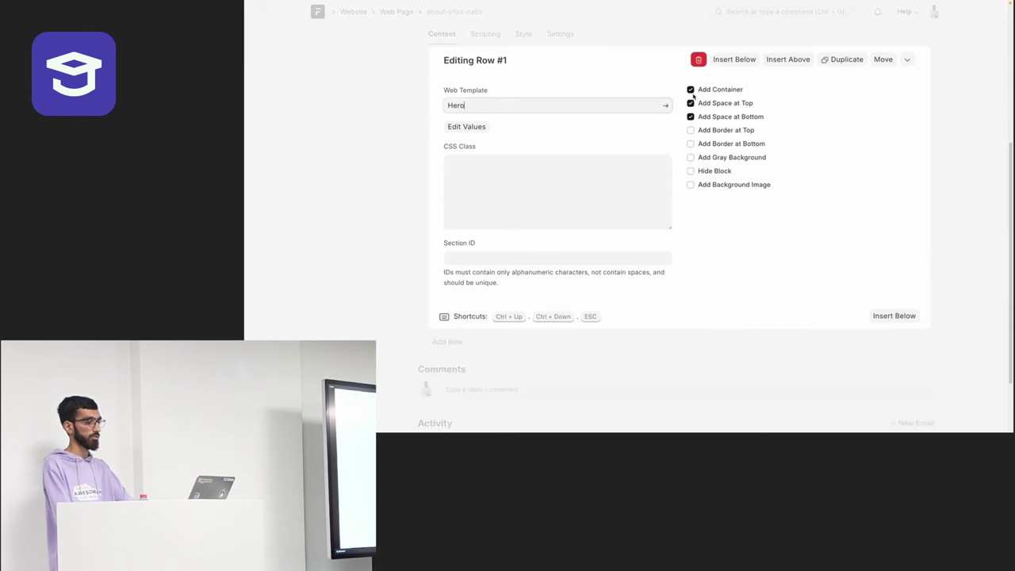
click(690, 103)
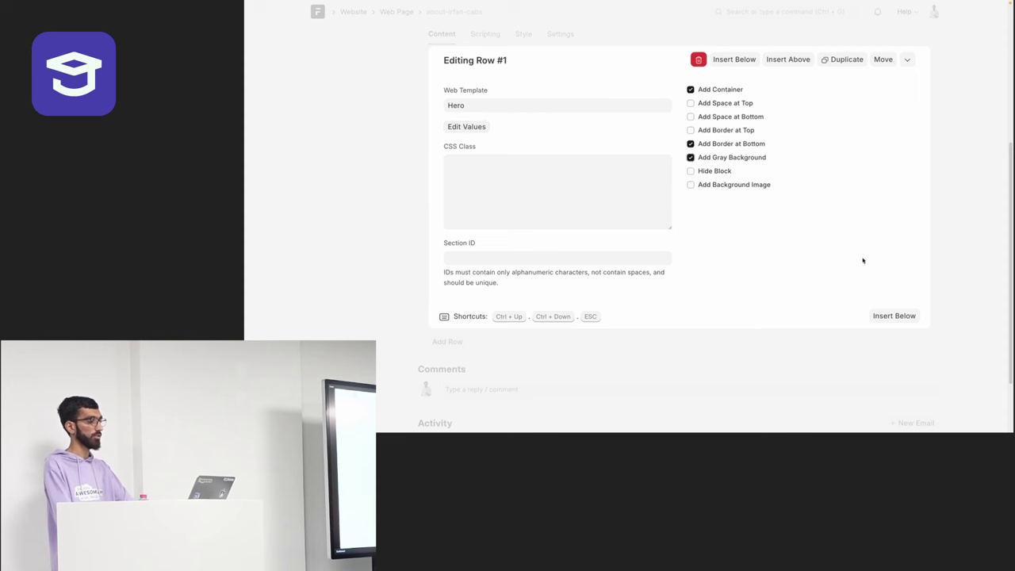
key(ctrl+s)
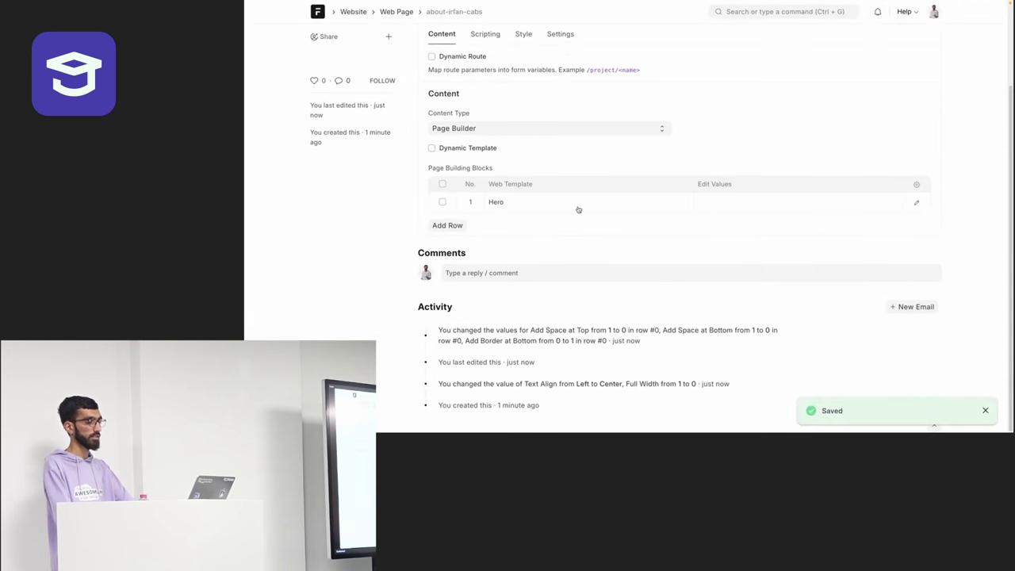
click(576, 208)
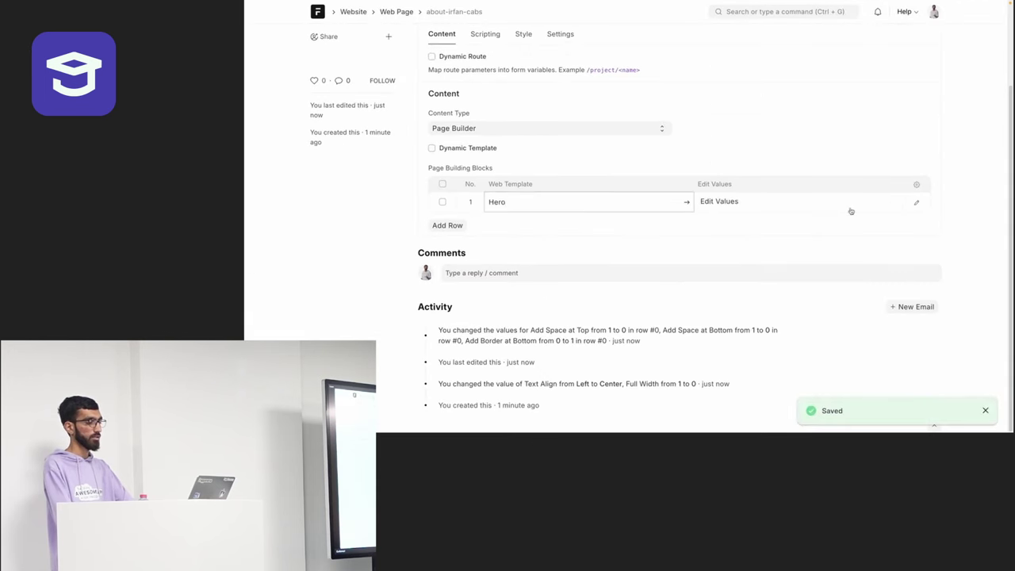
- Set the Hero block's Align value to Center and submit the values
click(721, 201)
scroll(581, 147, down, 1)
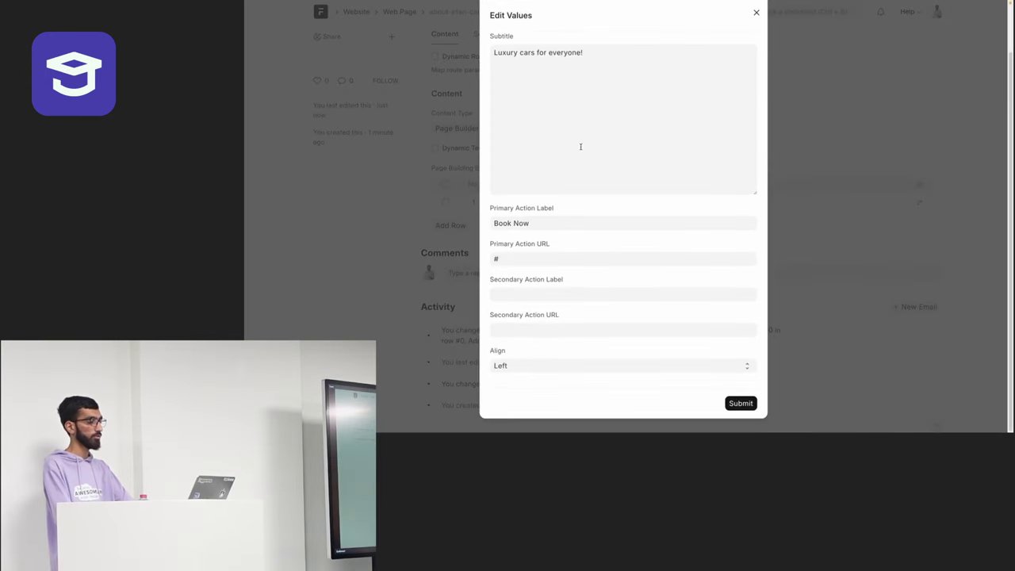
click(530, 365)
click(546, 376)
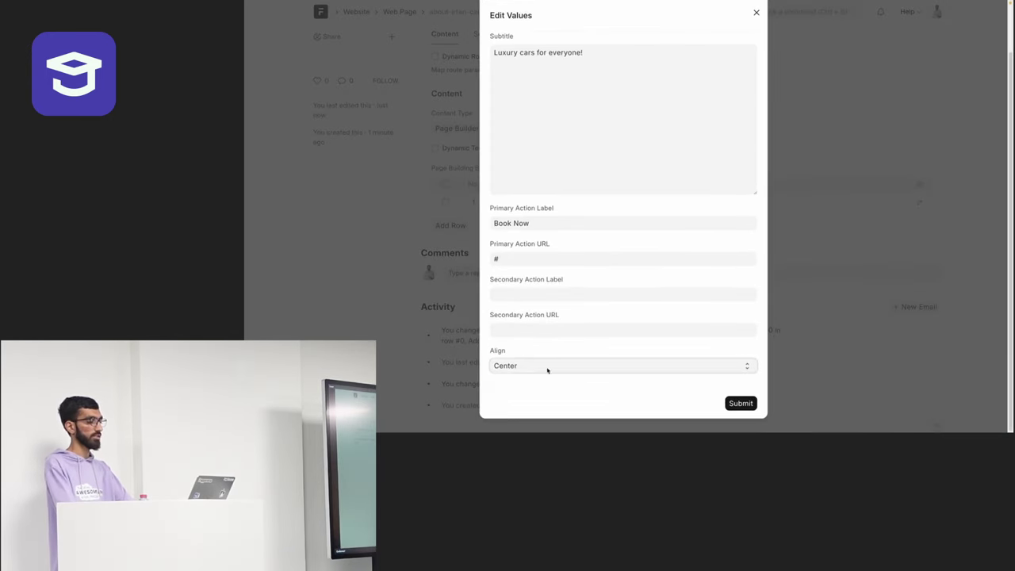
click(740, 404)
- Save the Hero changes, check the centred gray hero live, and return to the Web Page list
scroll(603, 238, up, 3)
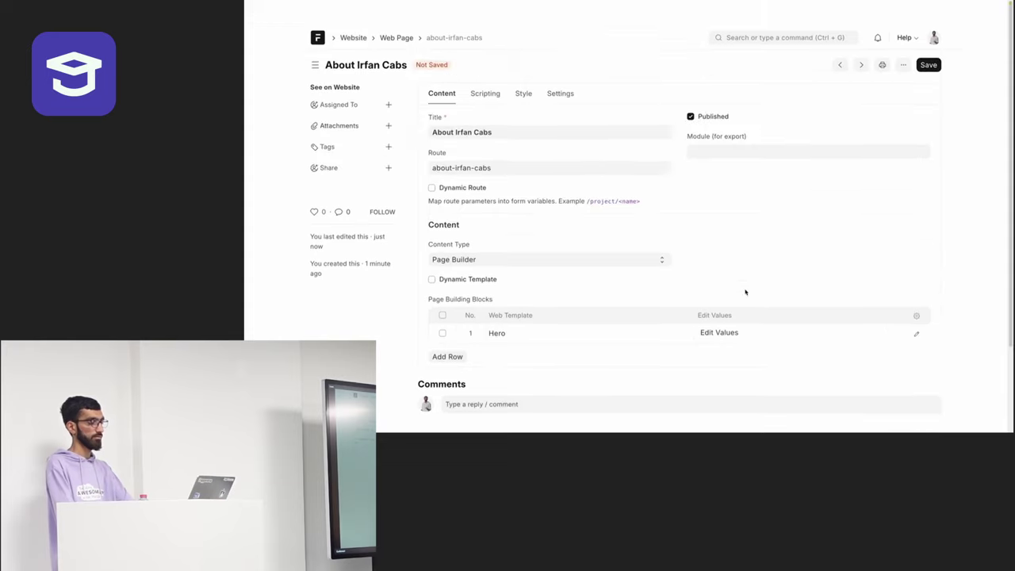
key(ctrl+s)
click(344, 62)
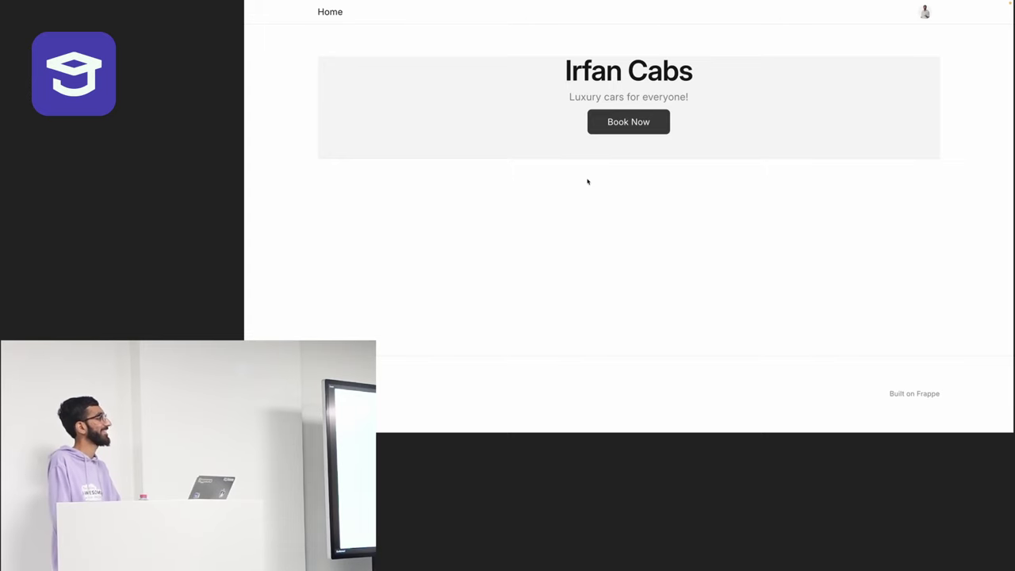
key(ctrl+w)
key(alt+Left)
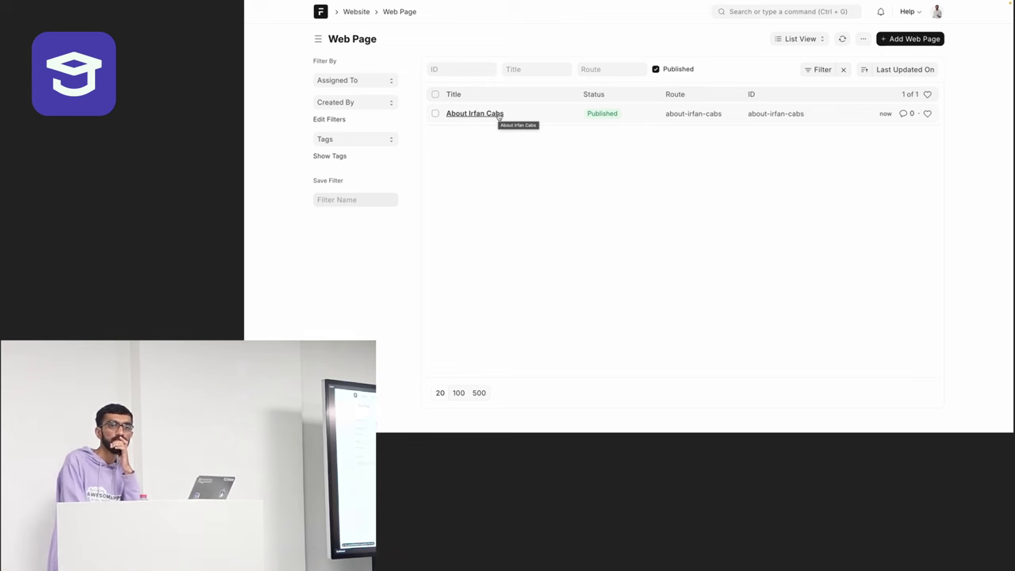
- Open About Irfan Cabs, inspect its Scripting tab's Script section, then return to the Web Page list
click(499, 115)
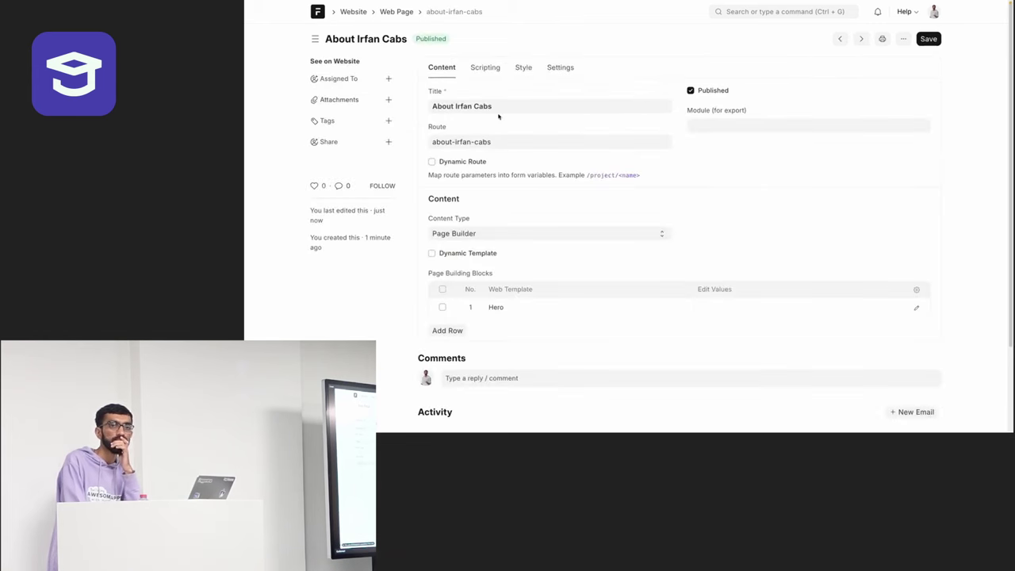
click(495, 70)
click(480, 125)
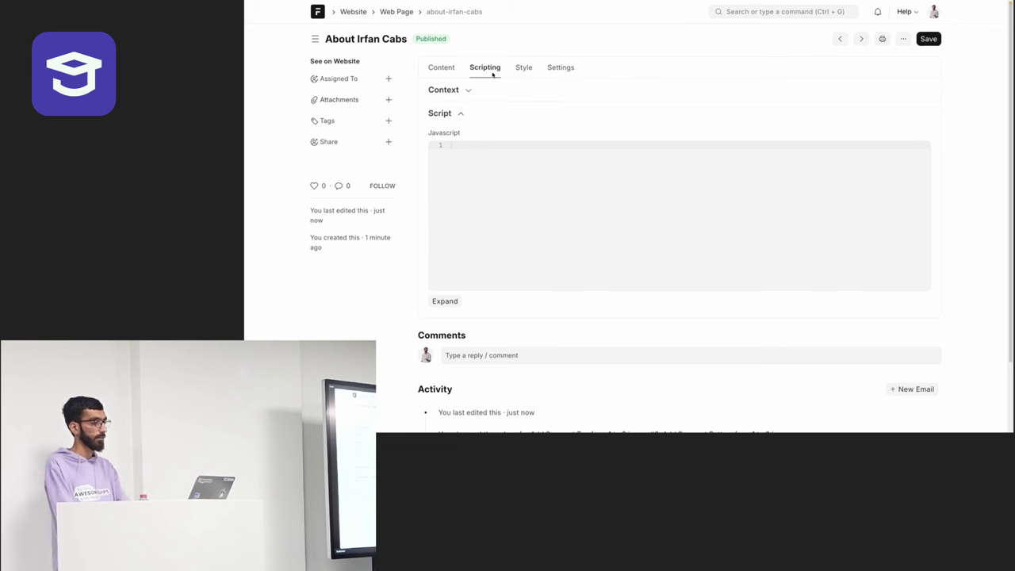
click(449, 72)
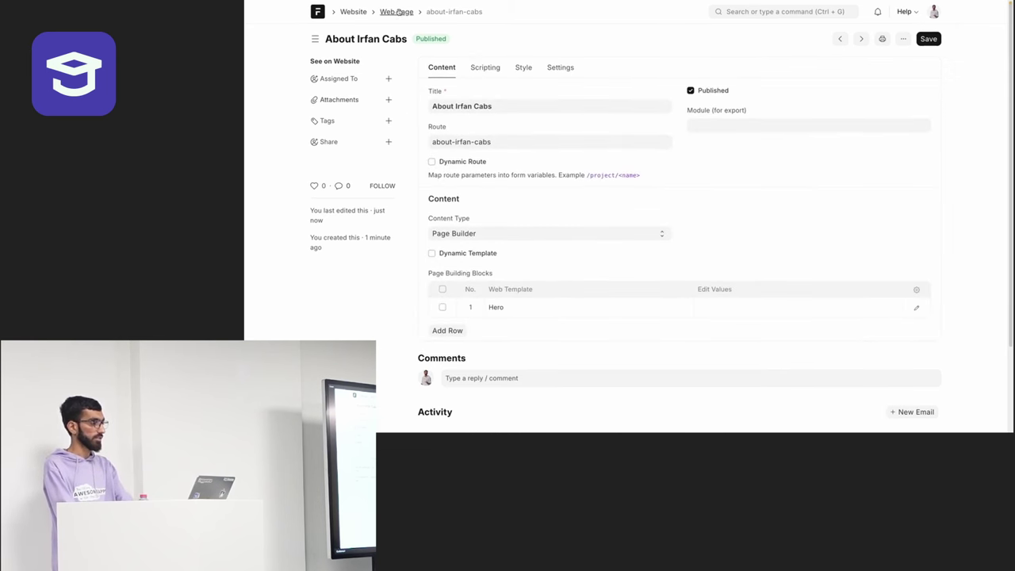
click(399, 12)
- Create a new web page titled 'Terms & Conditions' with Markdown as its content type
click(936, 41)
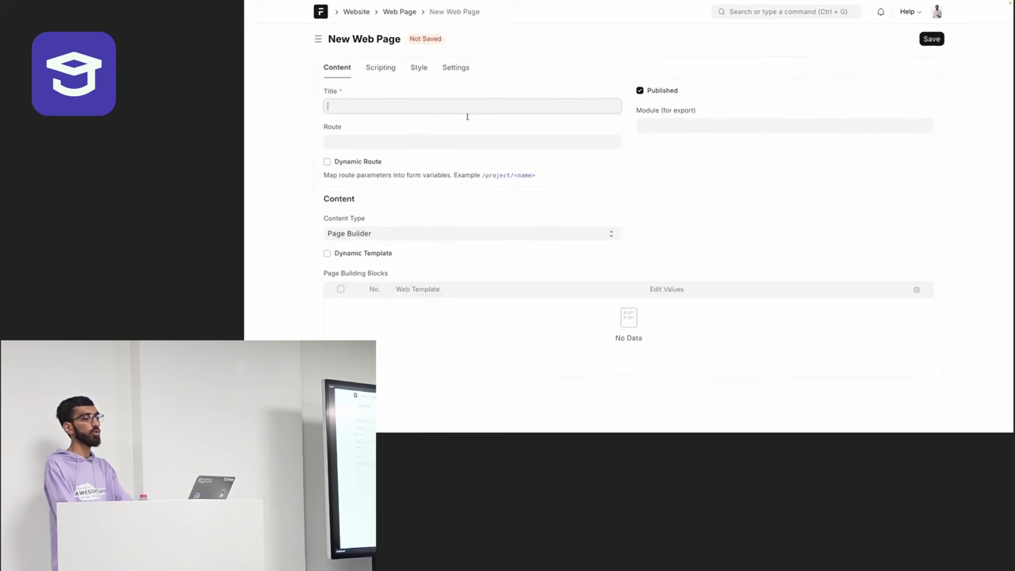
text(Term s)
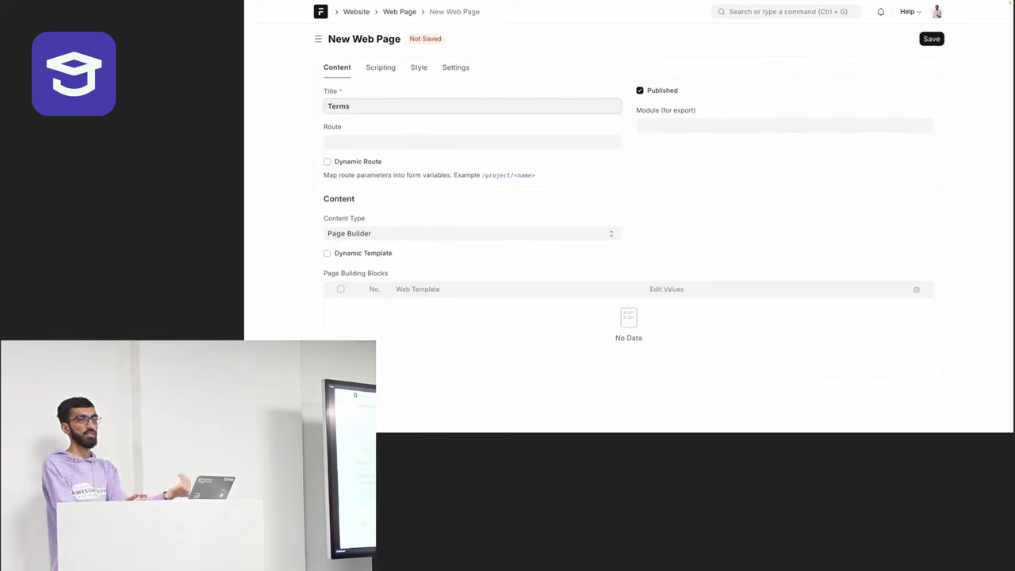
text( & C)
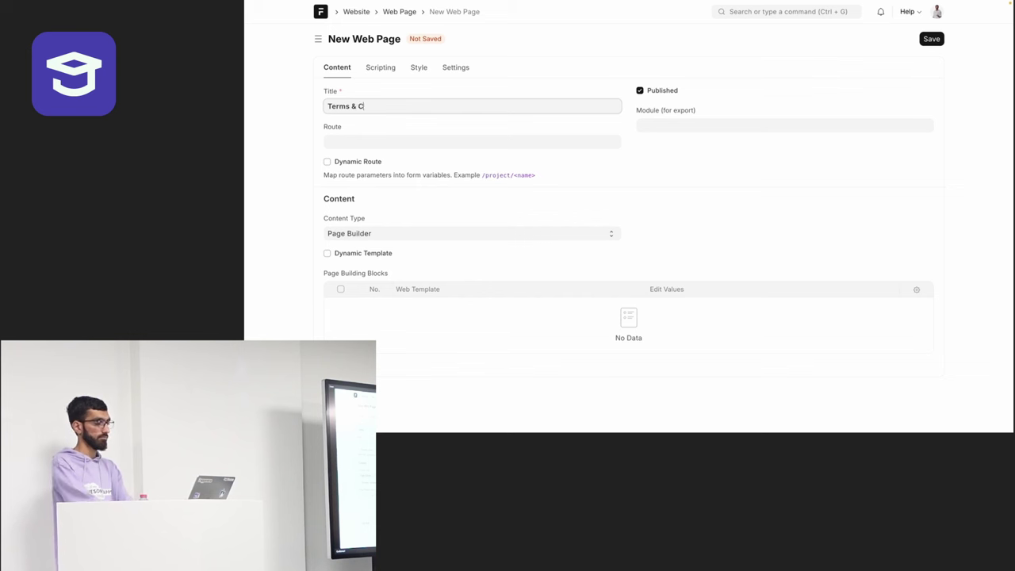
text(onditions)
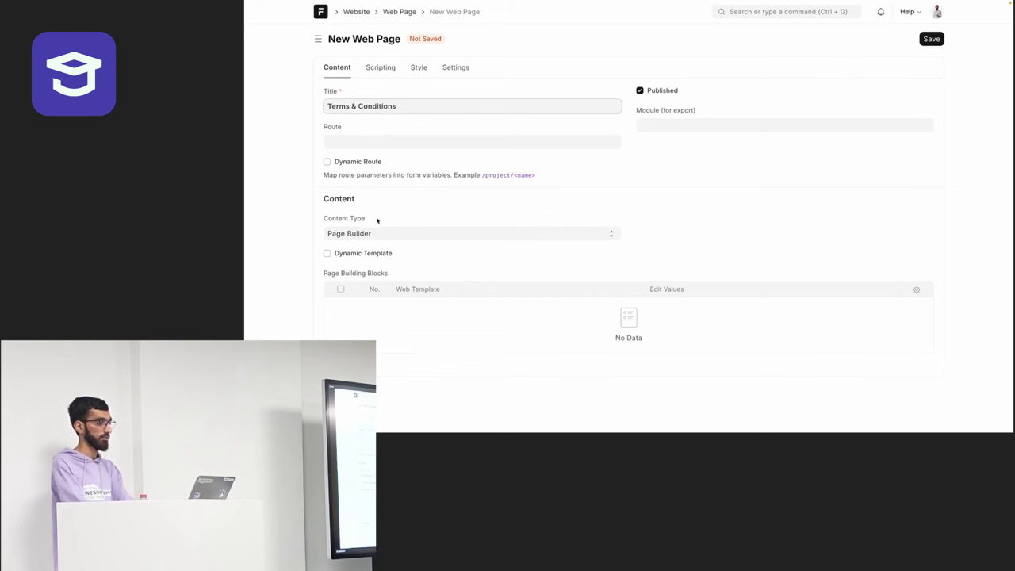
click(378, 234)
click(377, 212)
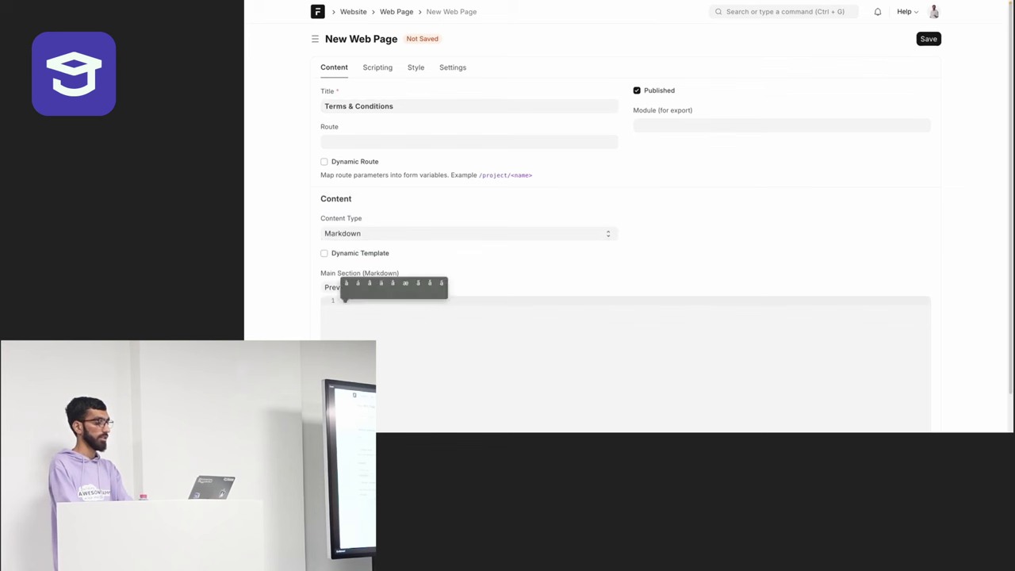
- Write the Markdown heading '## TnC' and bullet '* No refunds', then save the page
key(ctrl+plus)
key(ctrl+plus)
key(ctrl+plus)
key(ctrl+plus)
scroll(627, 238, down, 3)
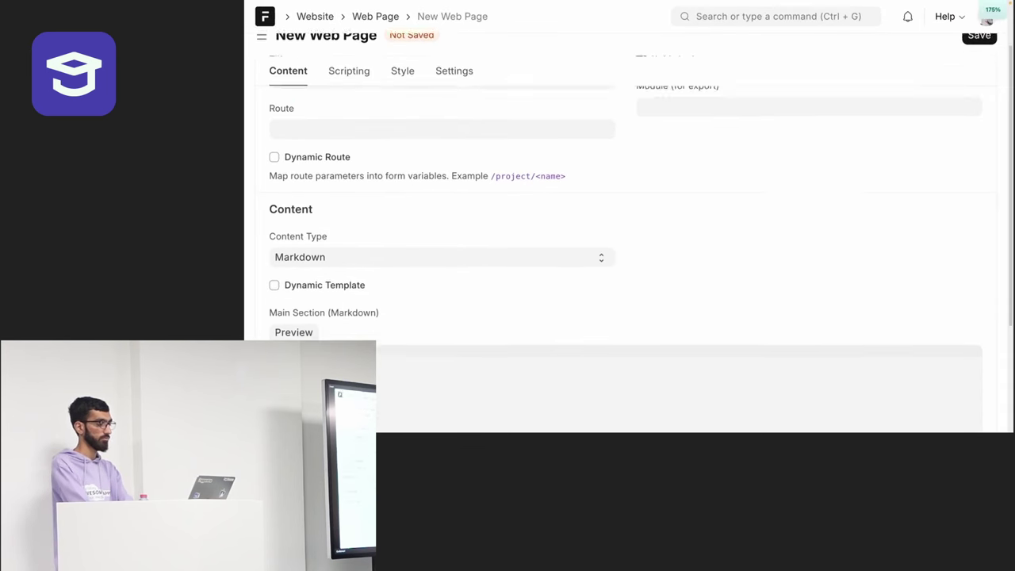
text(## TnC)
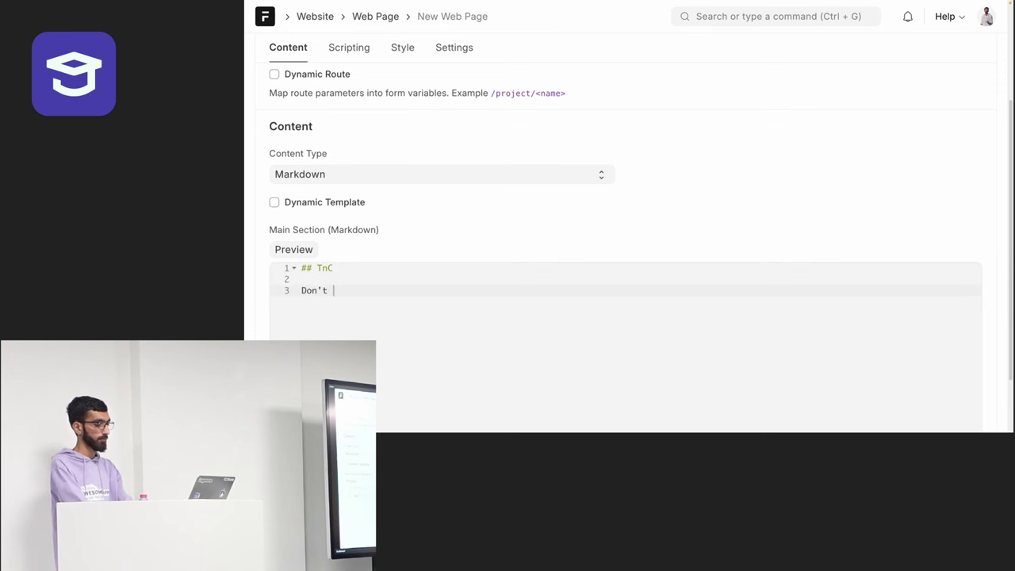
key(Home)
text(*)
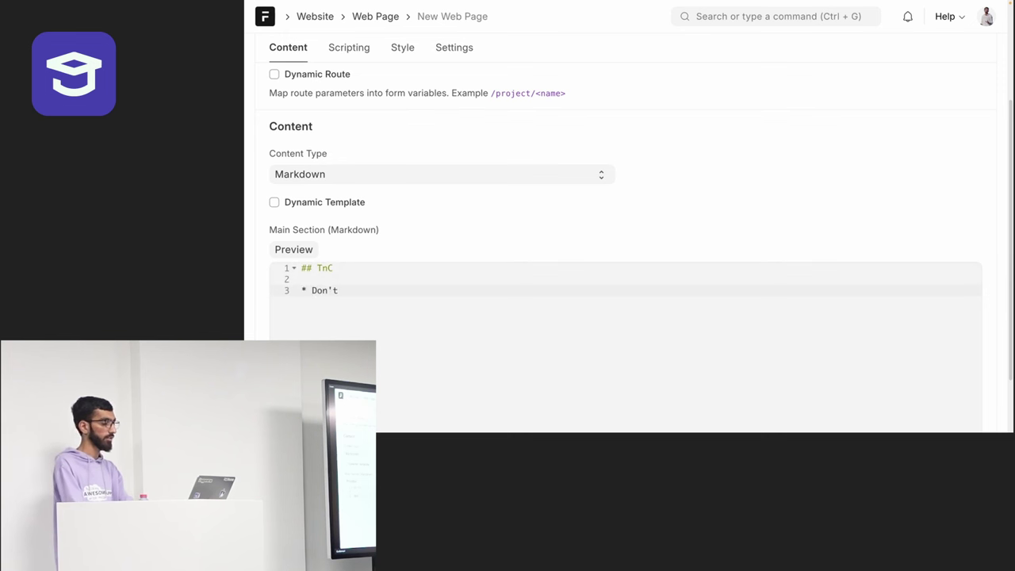
key(BackSpace)
key(BackSpace)
key(BackSpace)
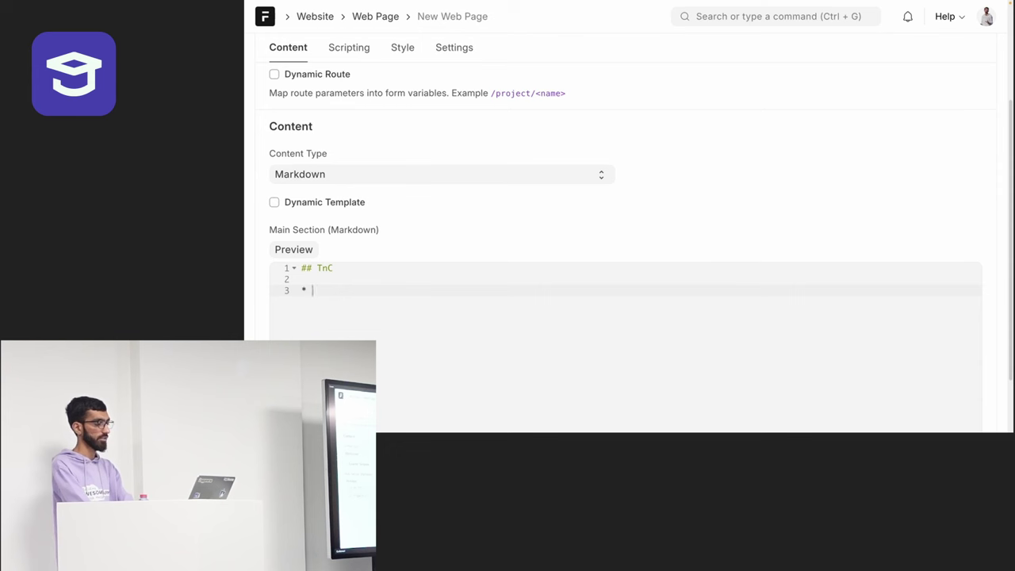
text(No f)
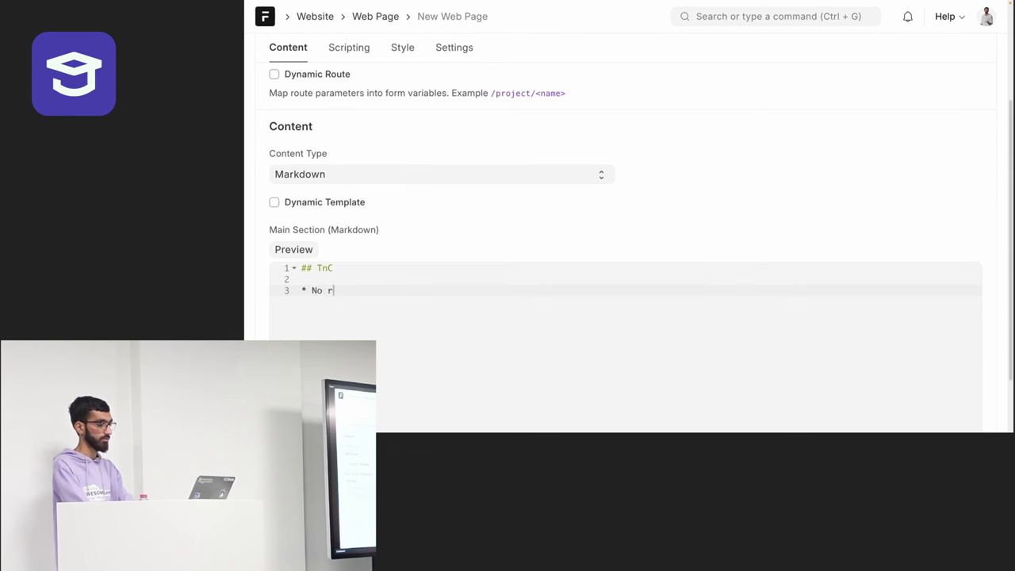
key(ctrl+s)
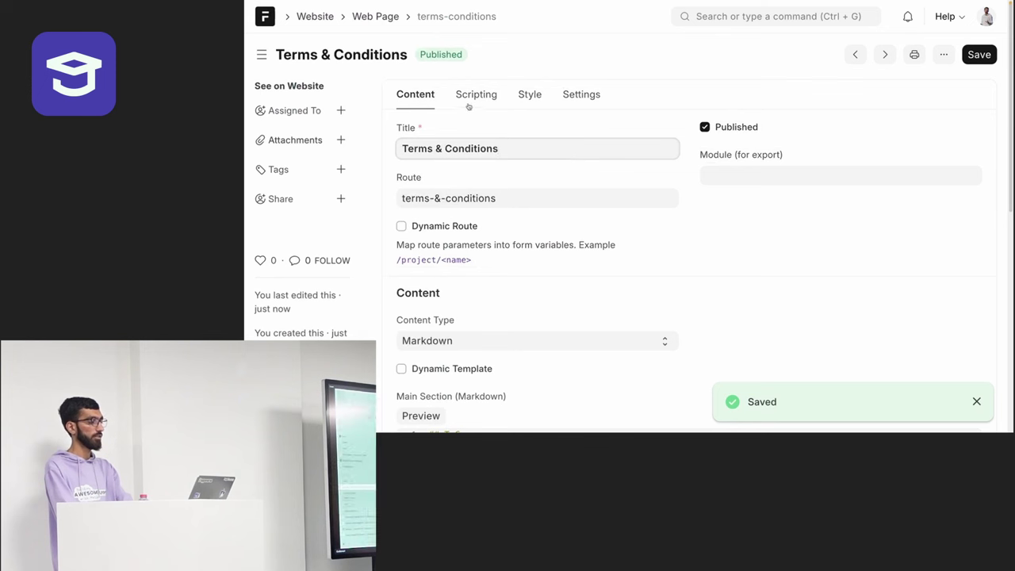
- On the Style tab turn off Full Width, set Text Align to Right, tick Show Title, and save
click(583, 94)
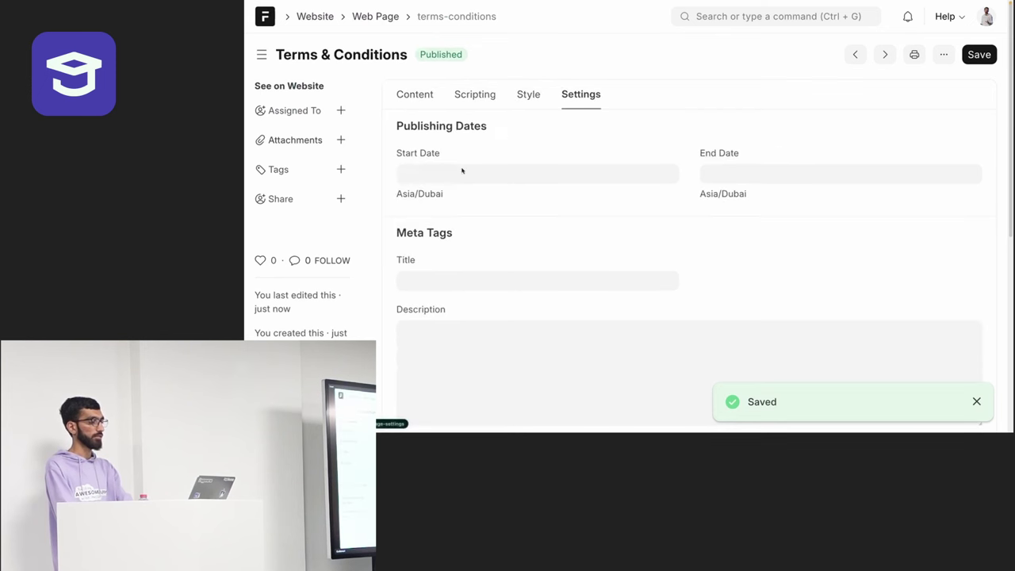
click(478, 96)
click(528, 96)
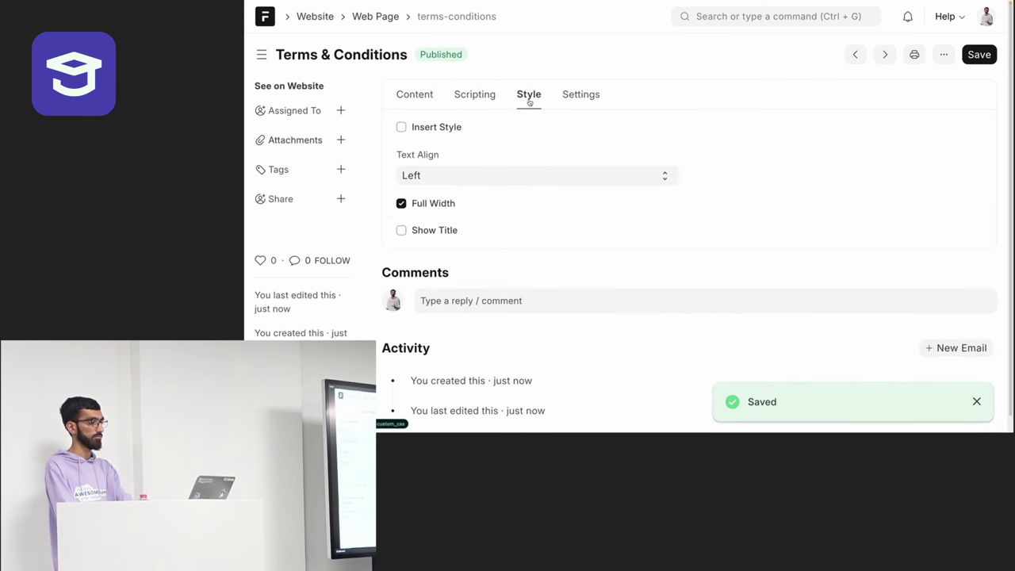
click(434, 206)
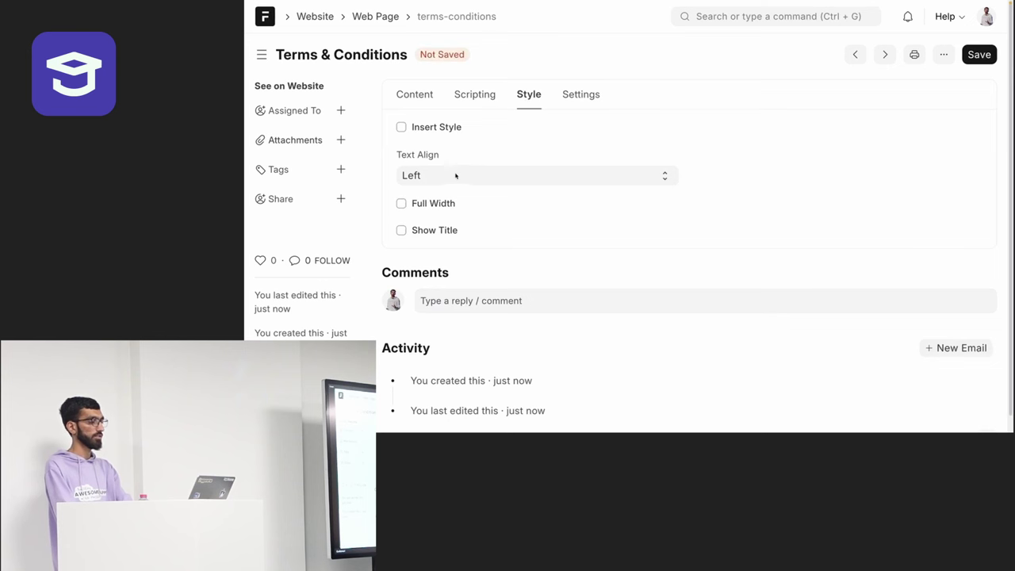
click(456, 175)
key(Down)
key(Down)
key(Return)
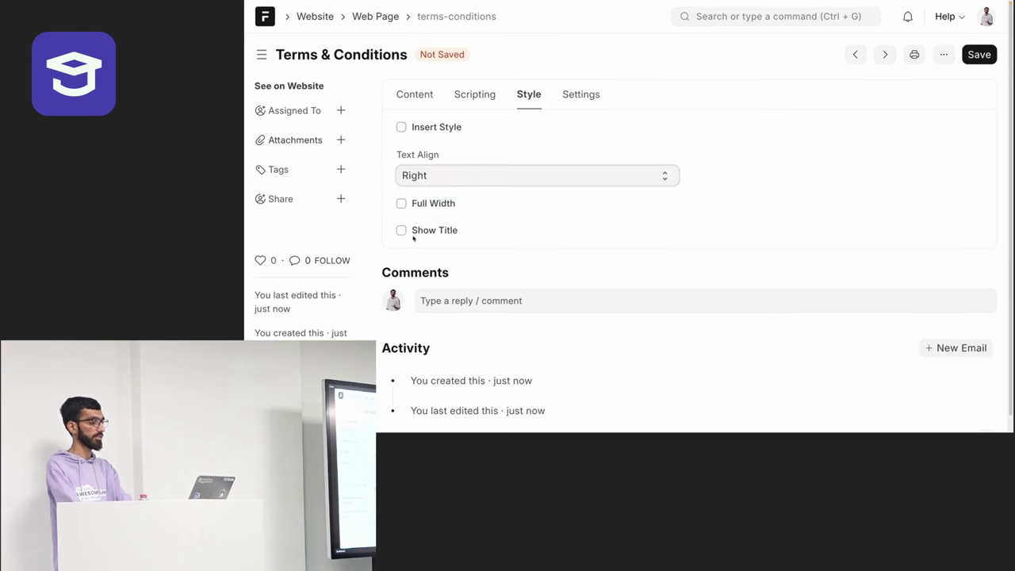
click(413, 234)
key(ctrl+s)
- Preview the Terms & Conditions page on the website, then go back to the Web Page list
click(290, 87)
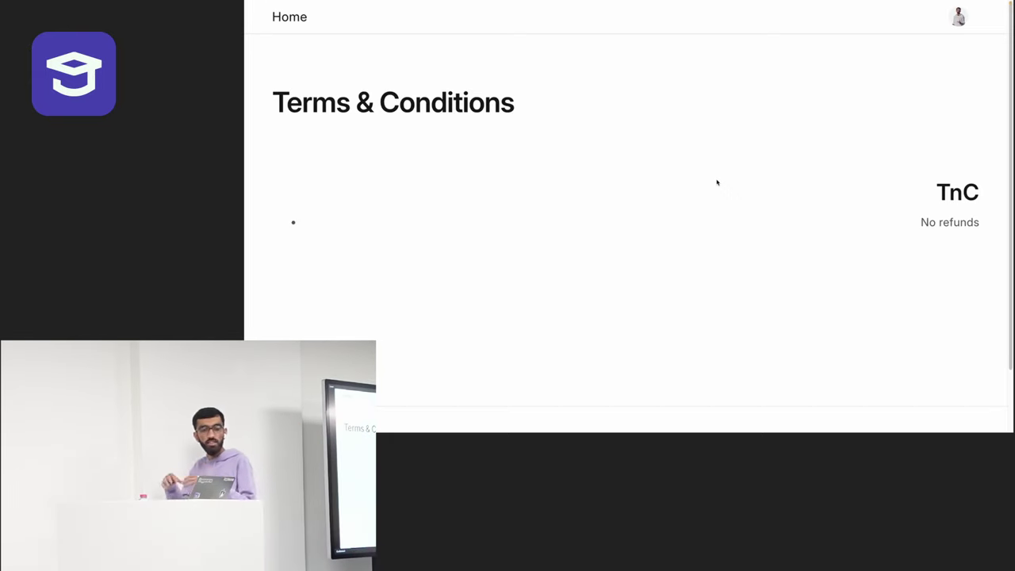
key(ctrl+w)
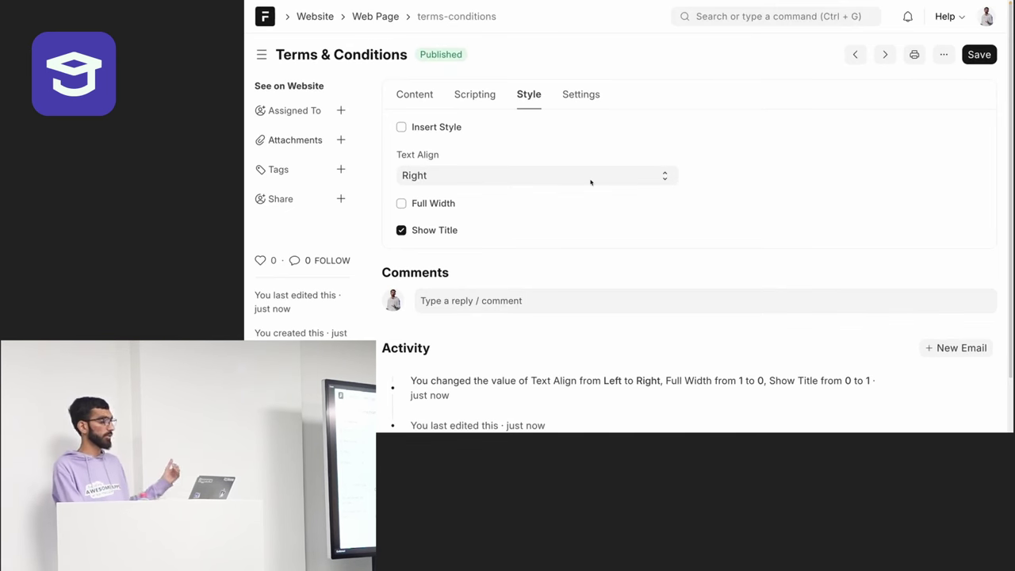
key(alt+Left)
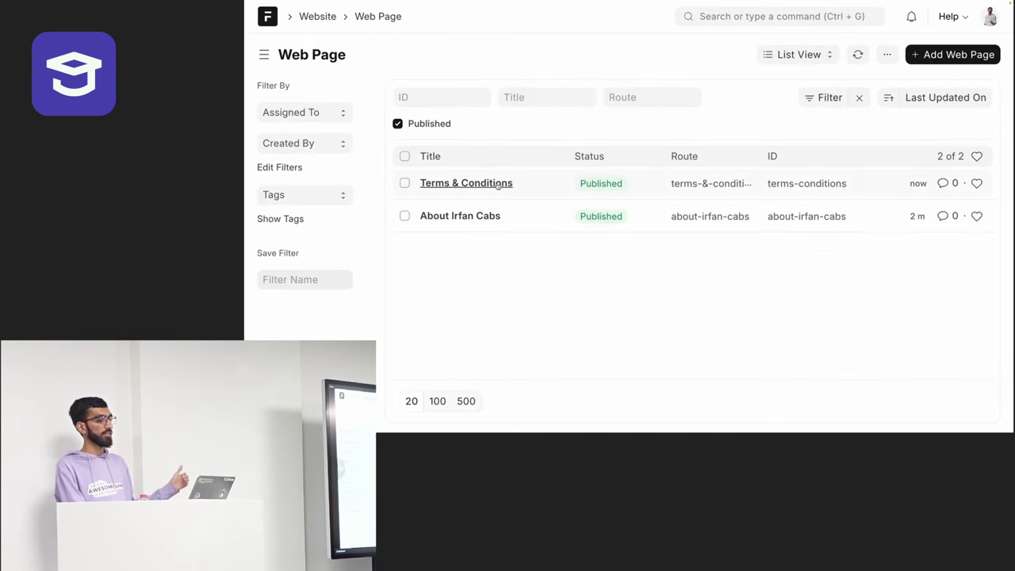
- Search 'website settings' in the awesomebar and open Website Settings
click(755, 16)
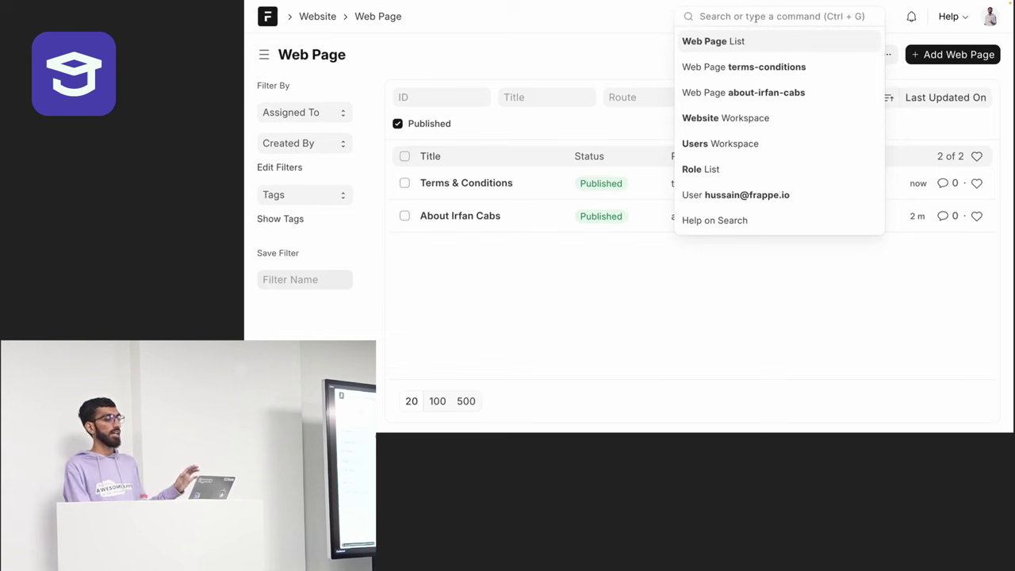
text(webwsi)
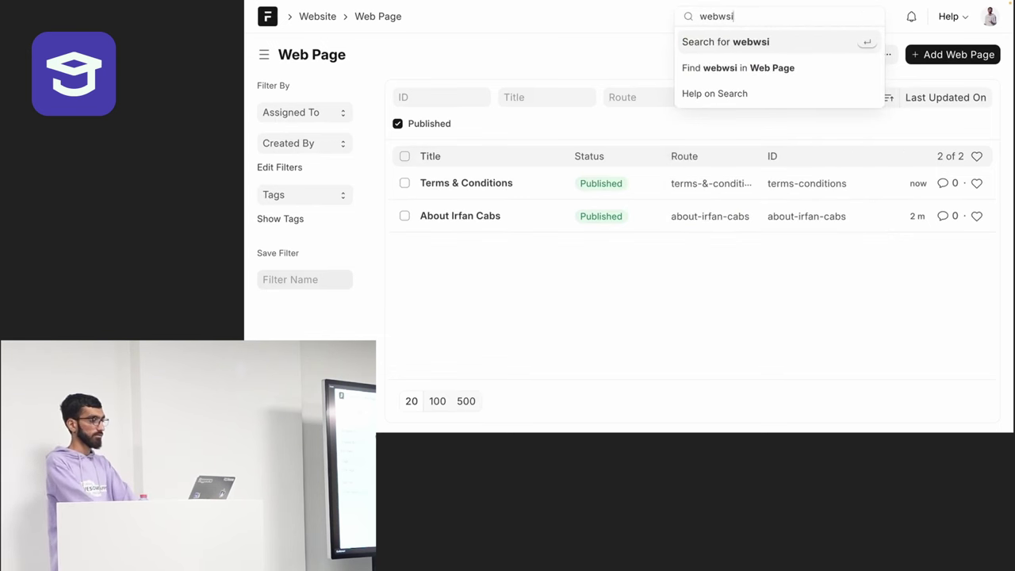
key(BackSpace)
key(BackSpace)
key(BackSpace)
text(site)
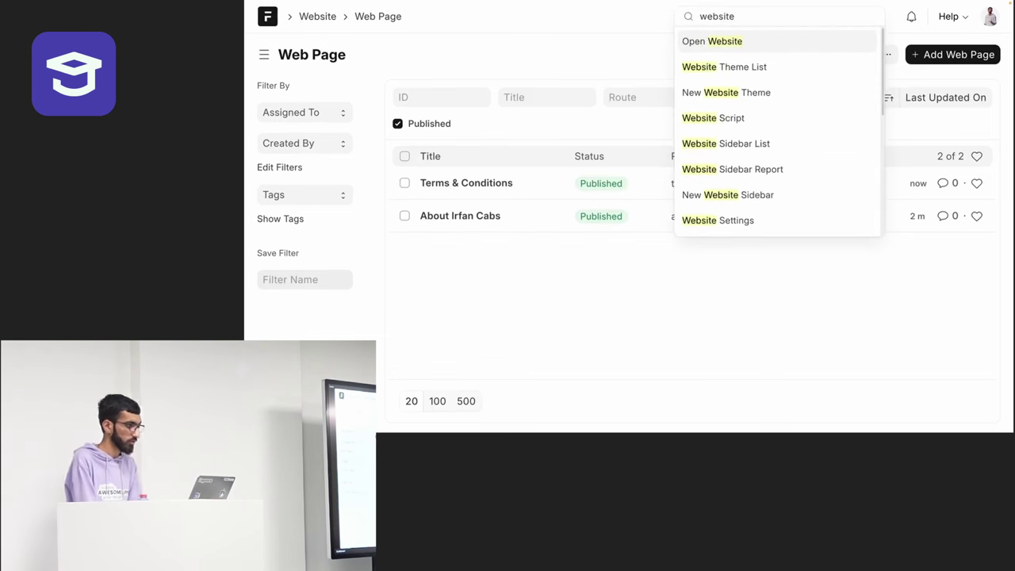
text( se)
key(Return)
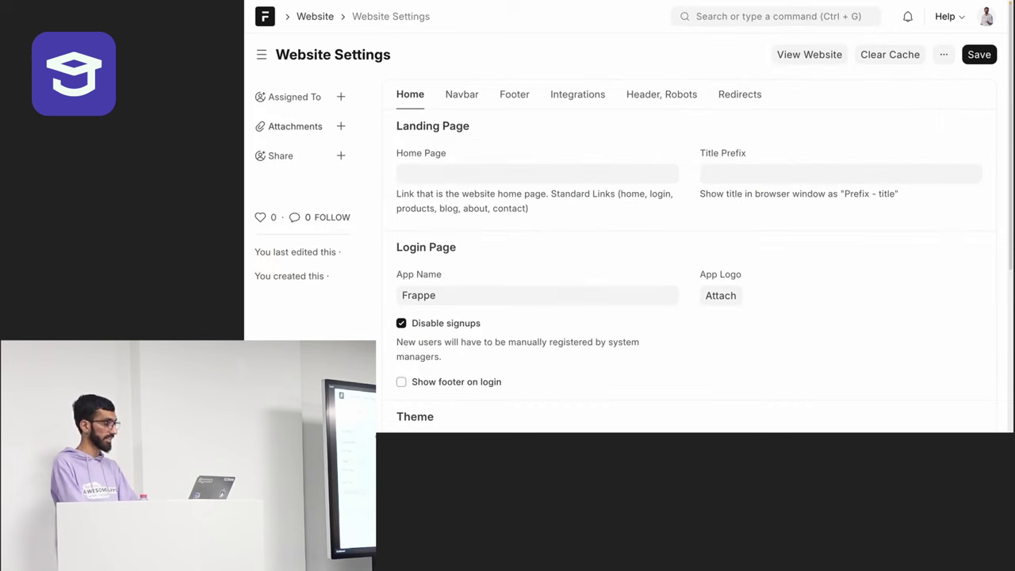
- Zoom out, view the live website home page, then return to the Website Settings tab
scroll(542, 163, down, 1)
key(ctrl+minus)
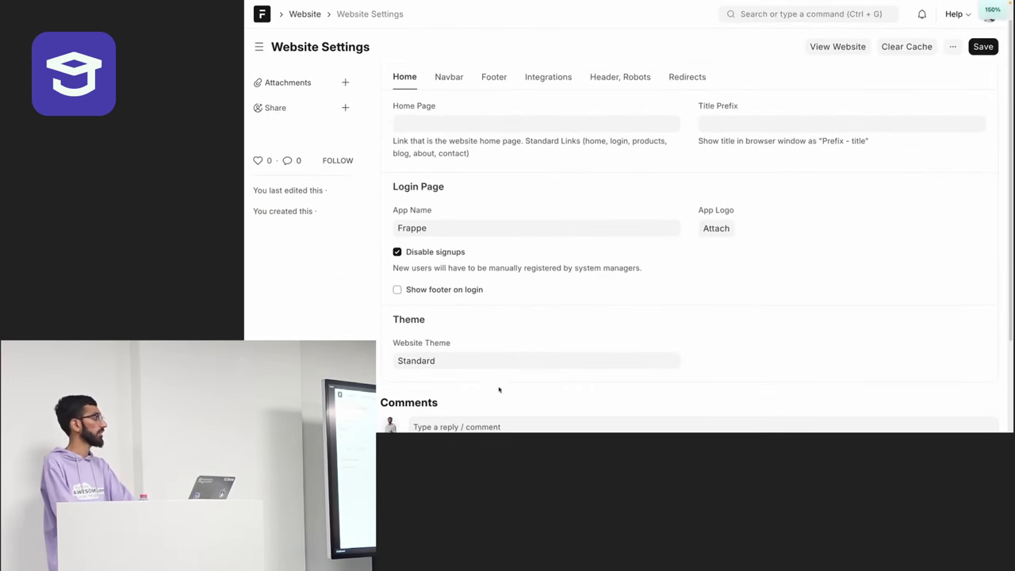
key(ctrl+k)
key(Return)
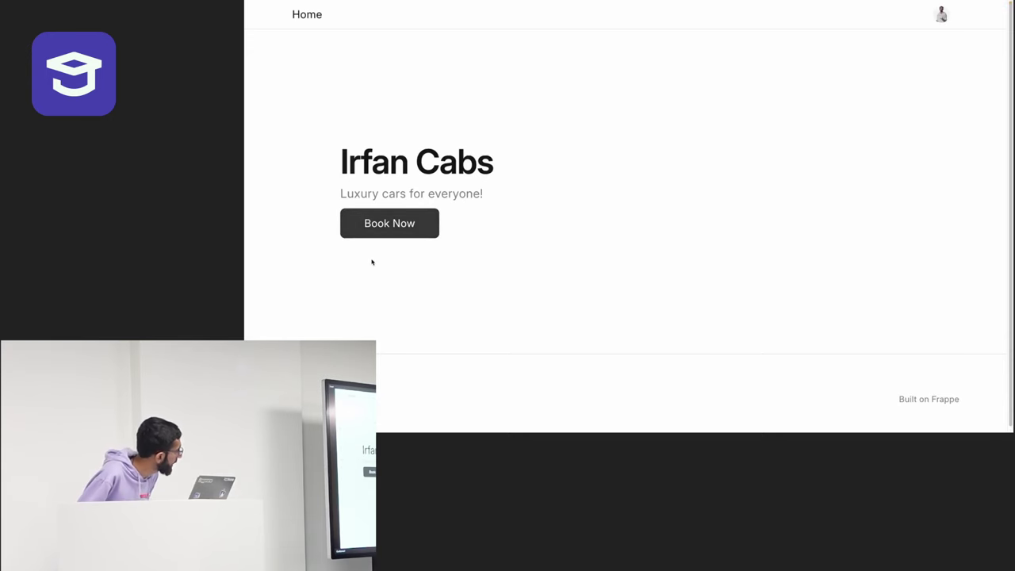
key(super+t)
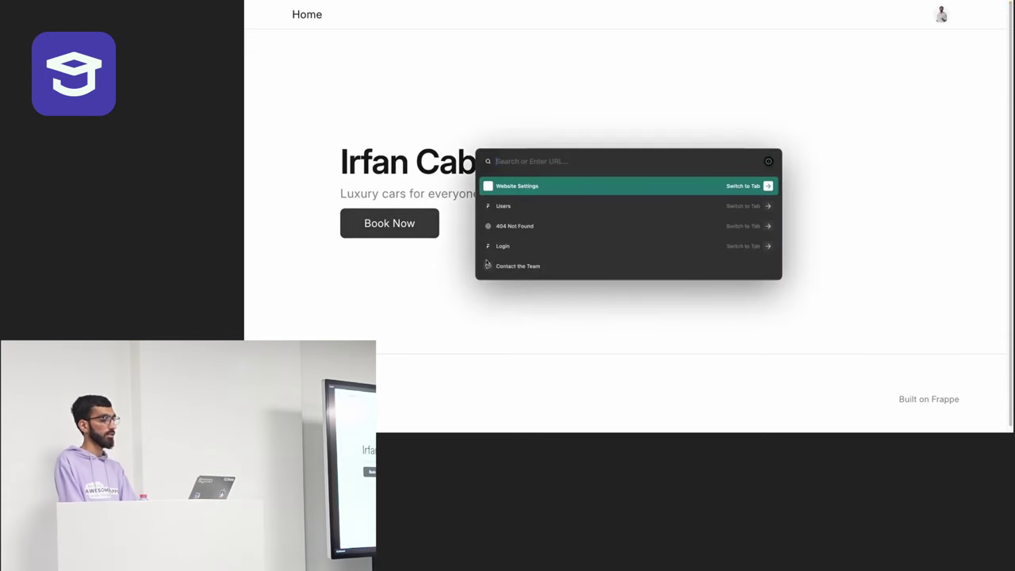
key(Down)
key(Up)
key(Return)
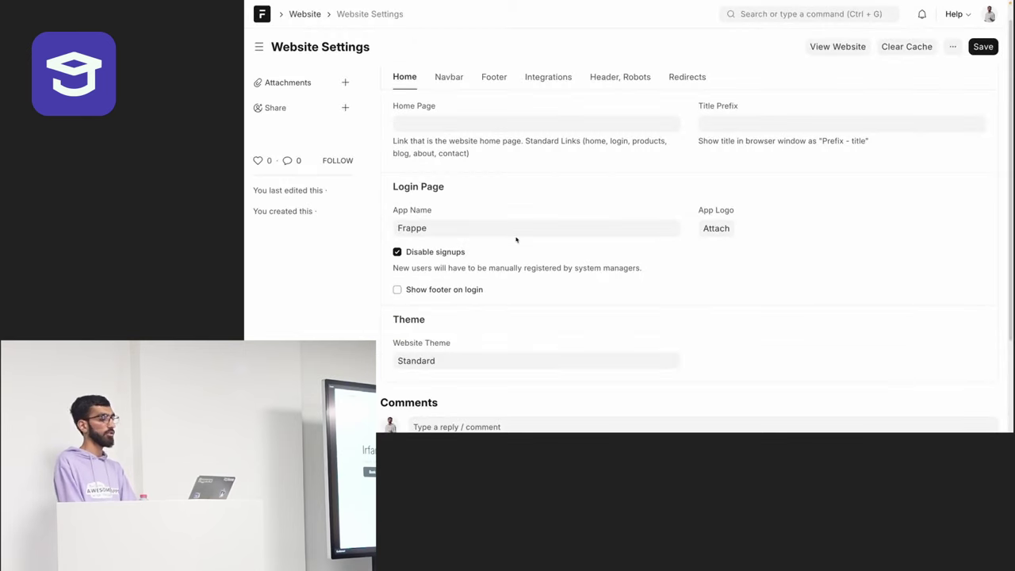
- Change the App Name to 'My App'
scroll(464, 158, down, 1)
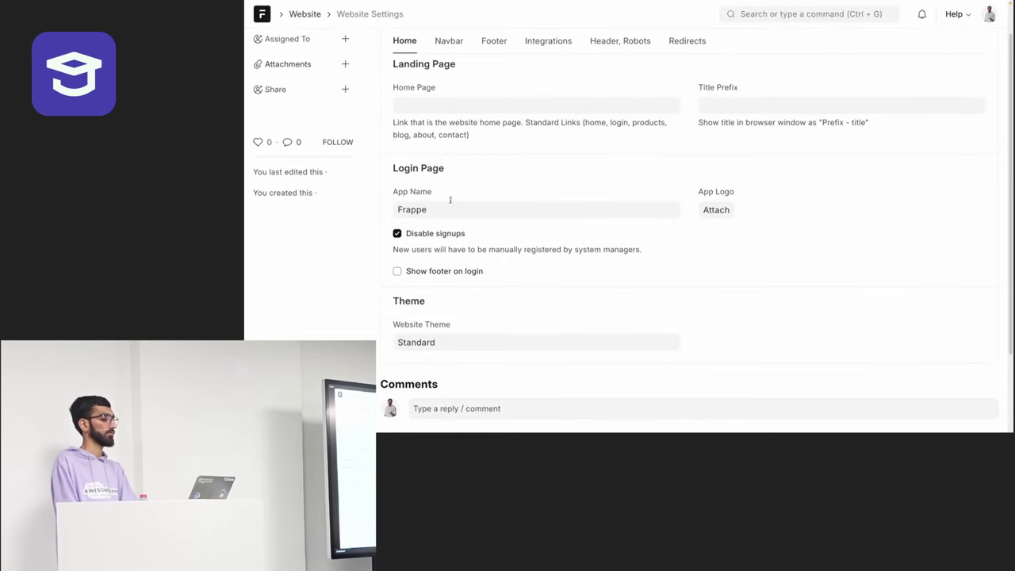
click(421, 215)
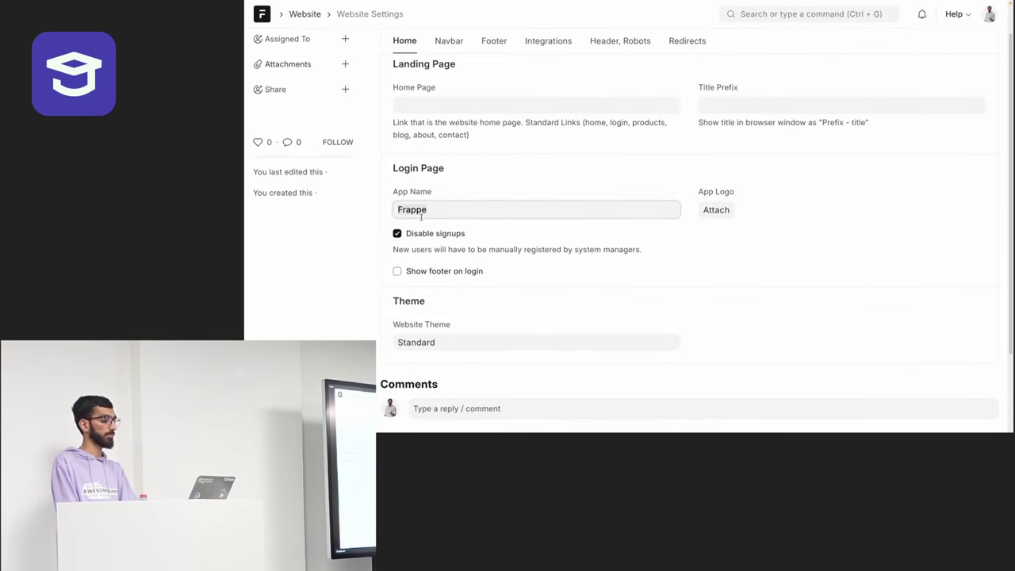
key(ctrl+a)
text(My App)
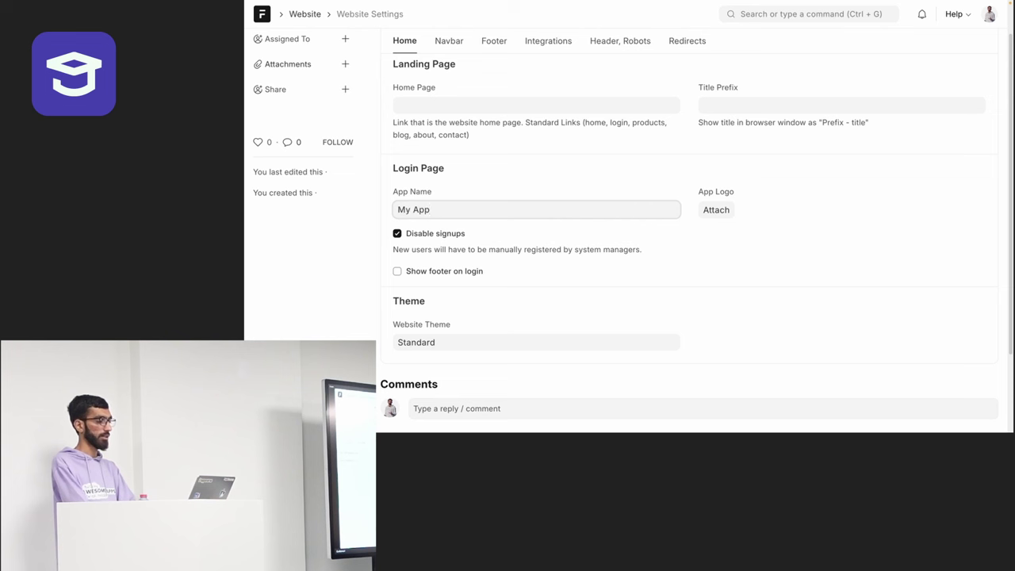
- Clear the Standard Website Theme and choose to create a new Website Theme
click(456, 101)
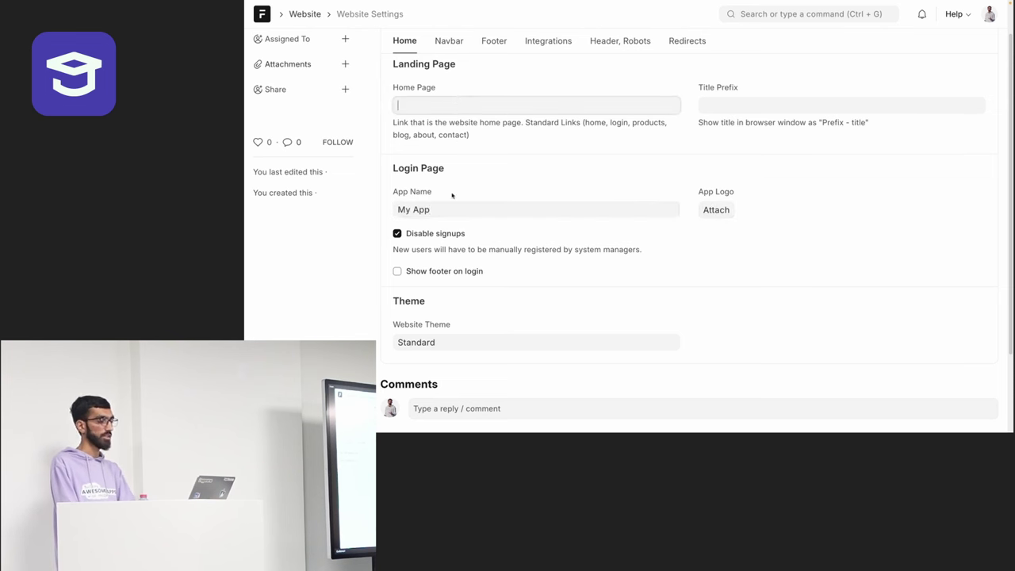
click(445, 340)
key(ctrl+a)
key(BackSpace)
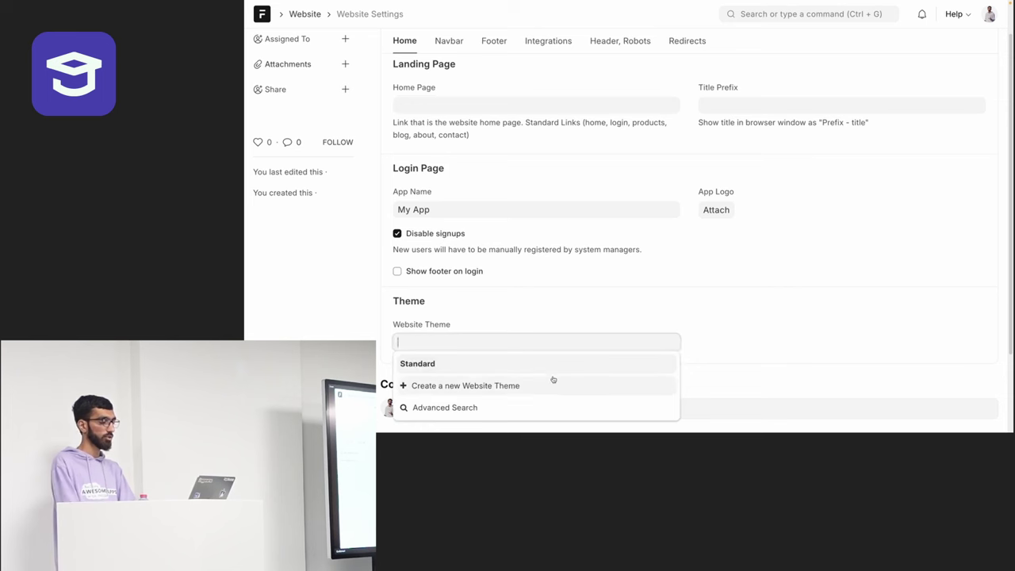
click(553, 384)
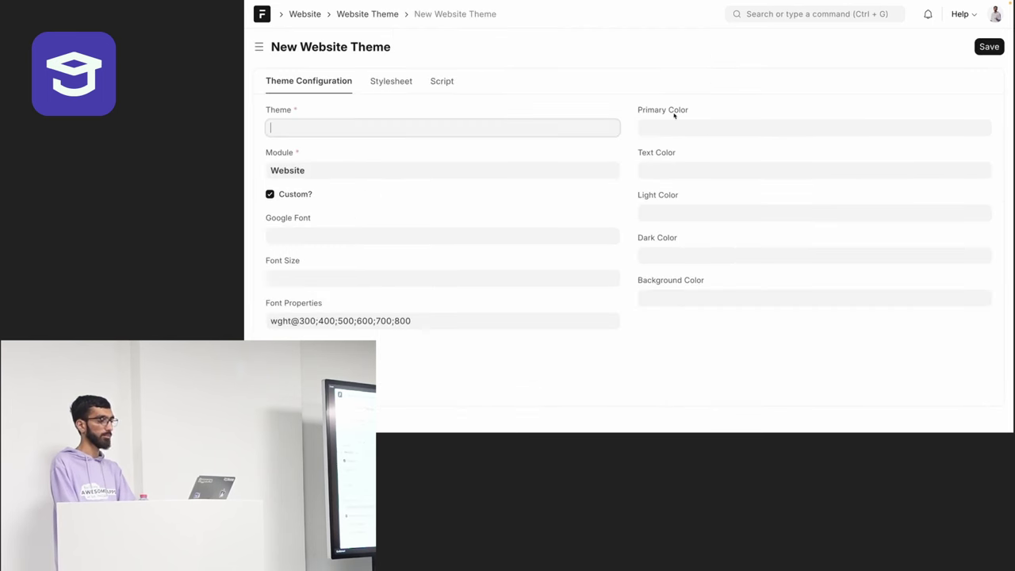
- Create a red colour named Primary (#CB2929) and use it as the Primary Color
click(671, 120)
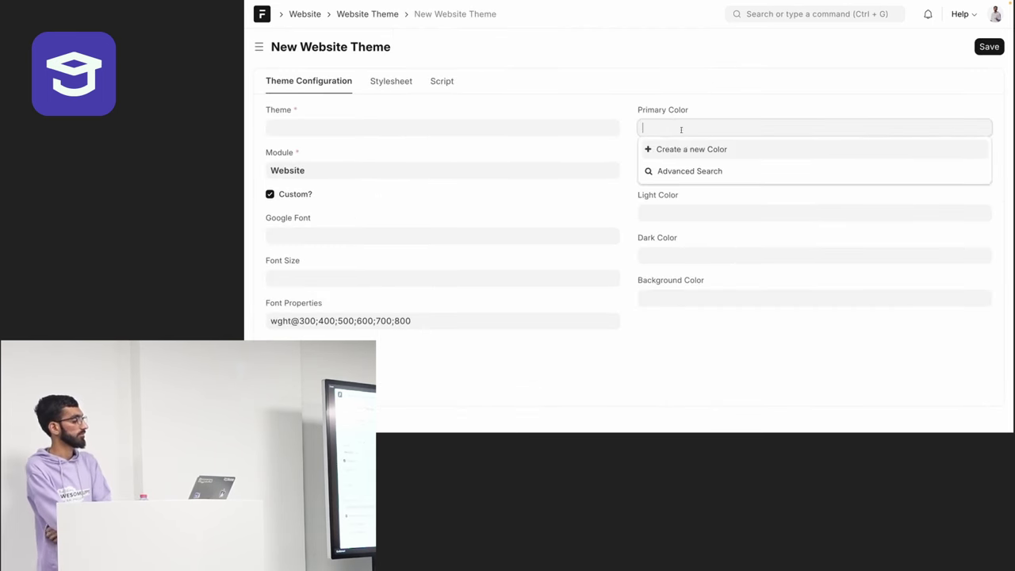
click(685, 149)
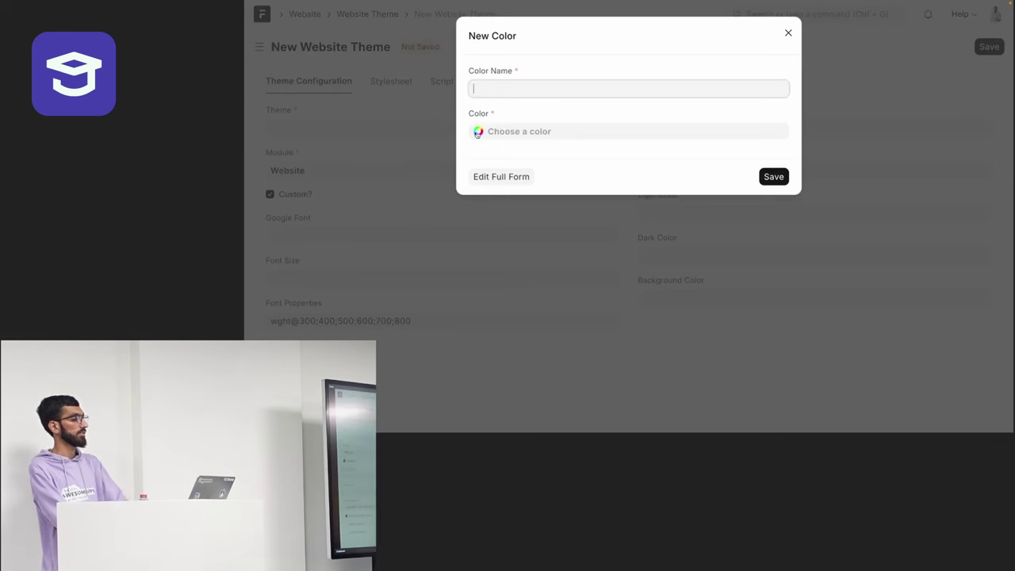
click(555, 131)
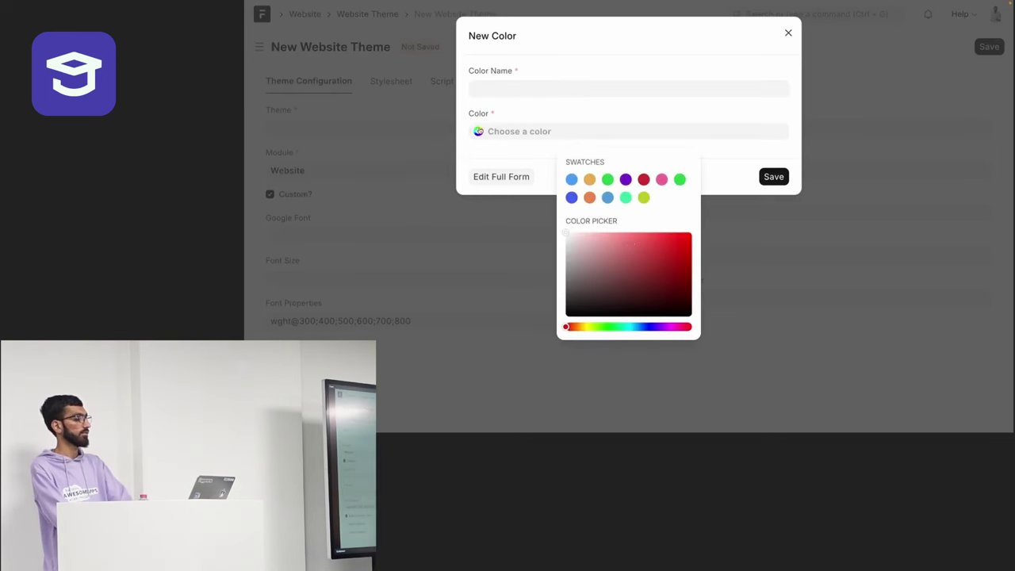
click(644, 179)
click(580, 83)
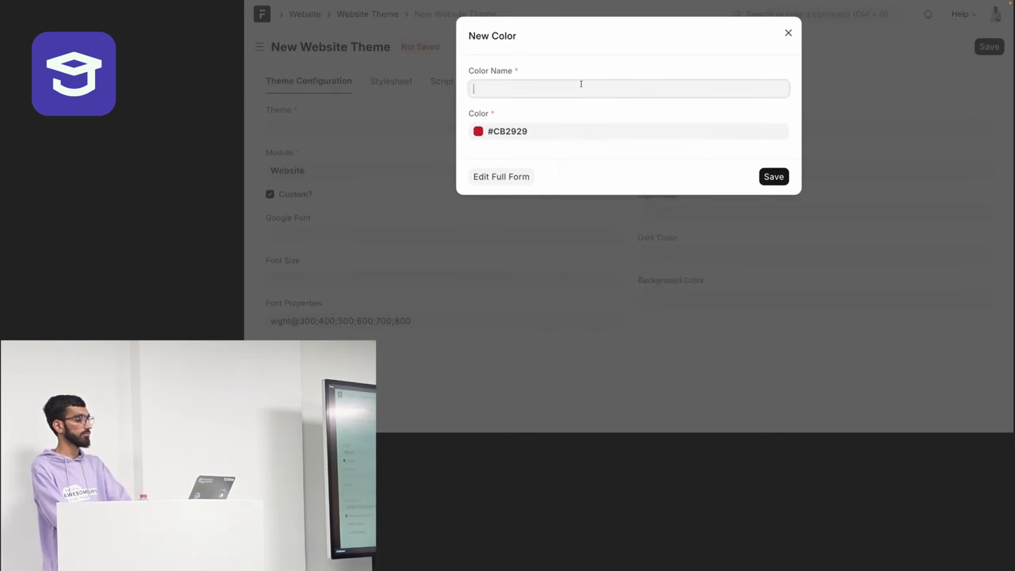
text(Primary)
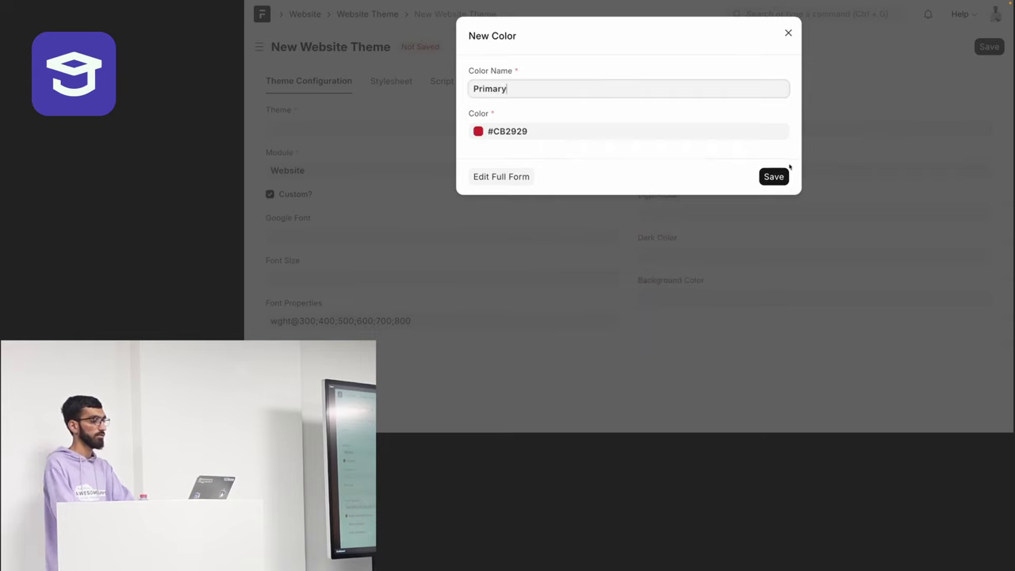
click(781, 175)
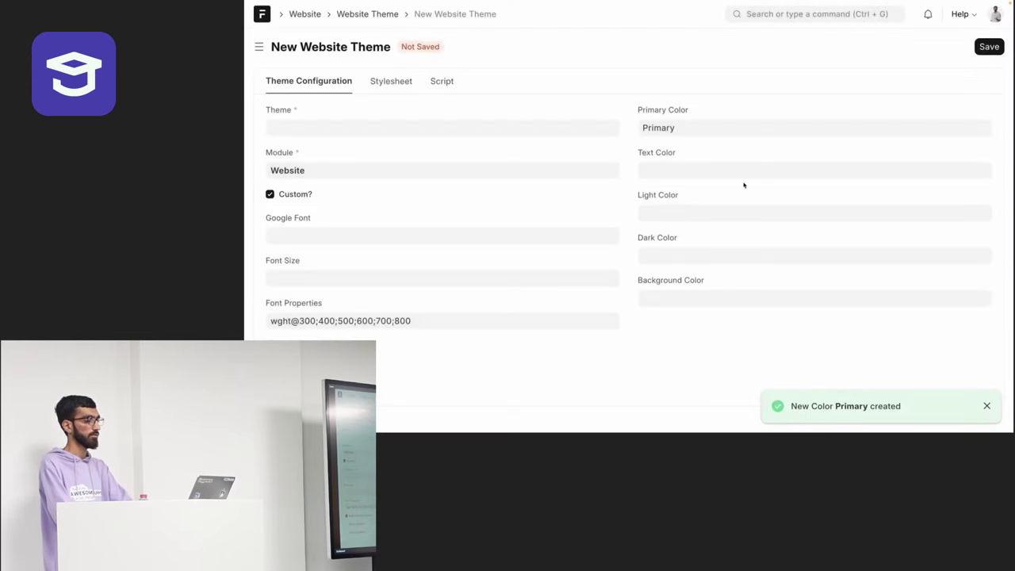
- Create a green colour named Secondary (#29CD42) for Text Color and dismiss the Missing Fields warning
click(717, 170)
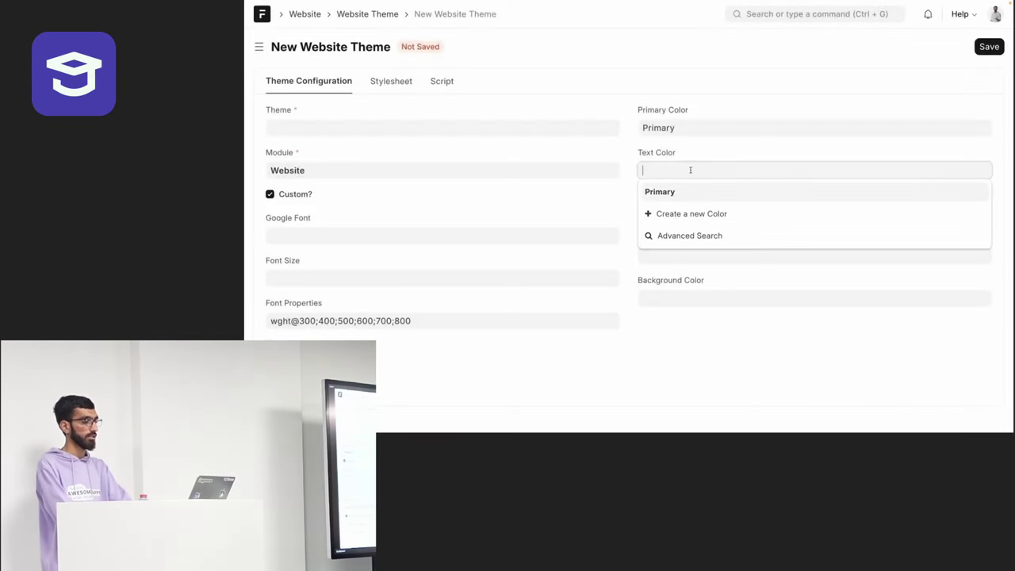
click(687, 214)
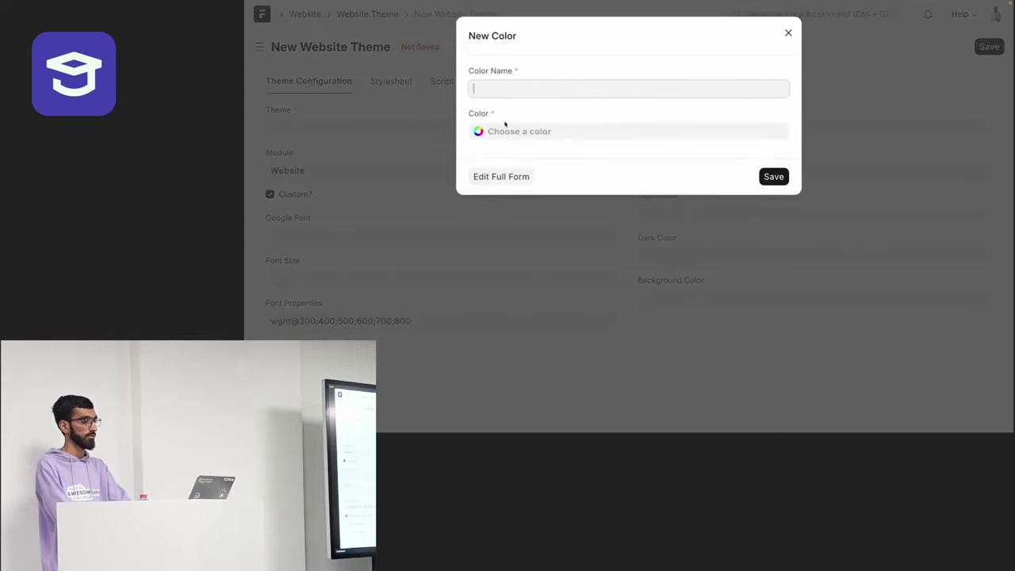
click(505, 131)
click(608, 179)
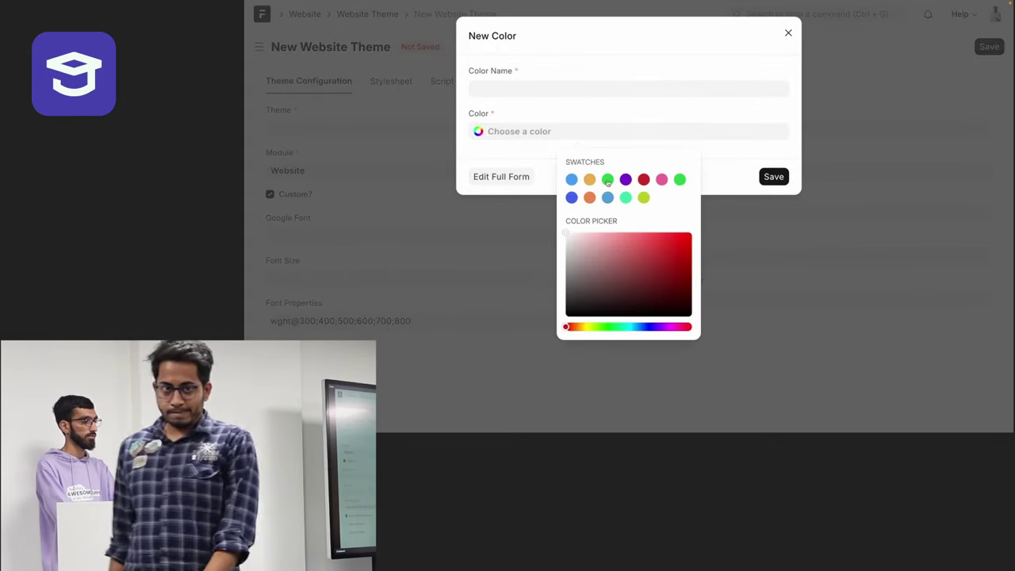
click(498, 86)
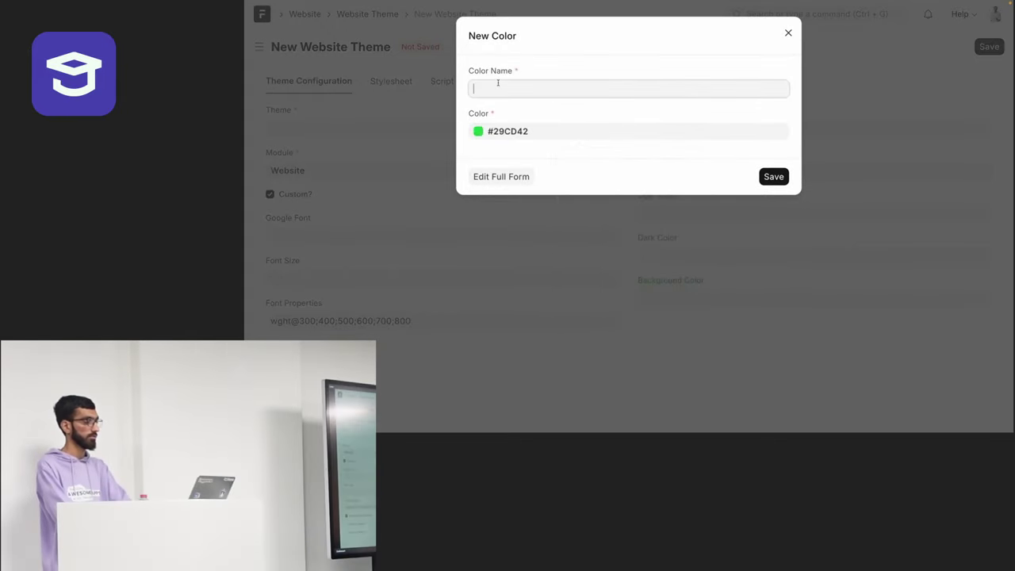
text(Sec)
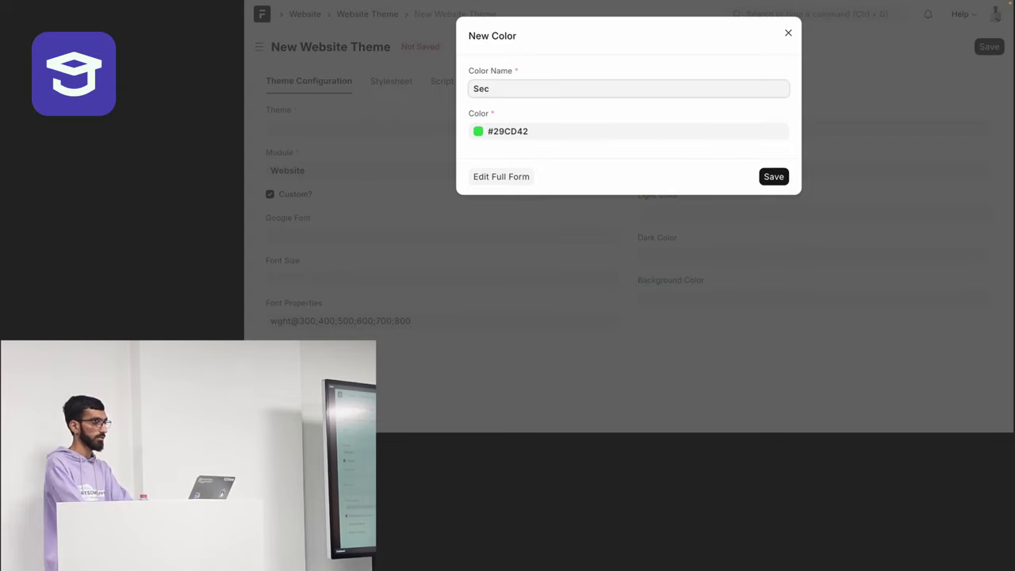
text(pndondary)
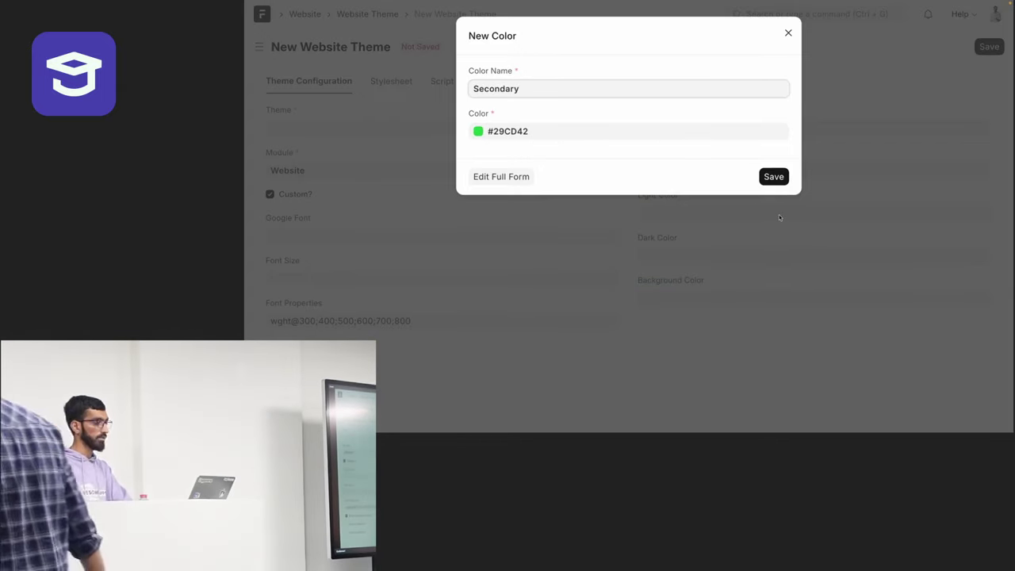
click(773, 182)
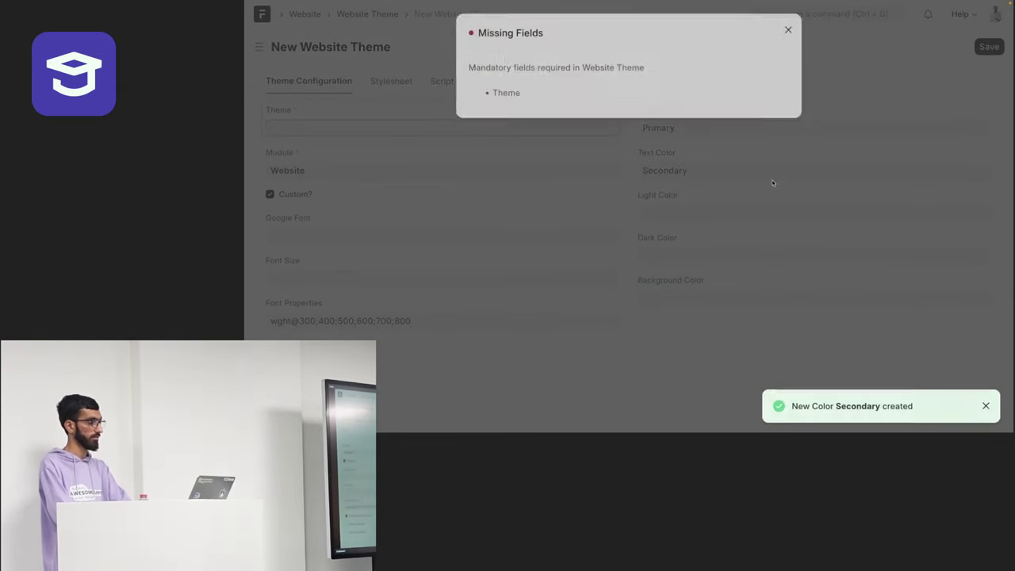
click(507, 154)
click(404, 128)
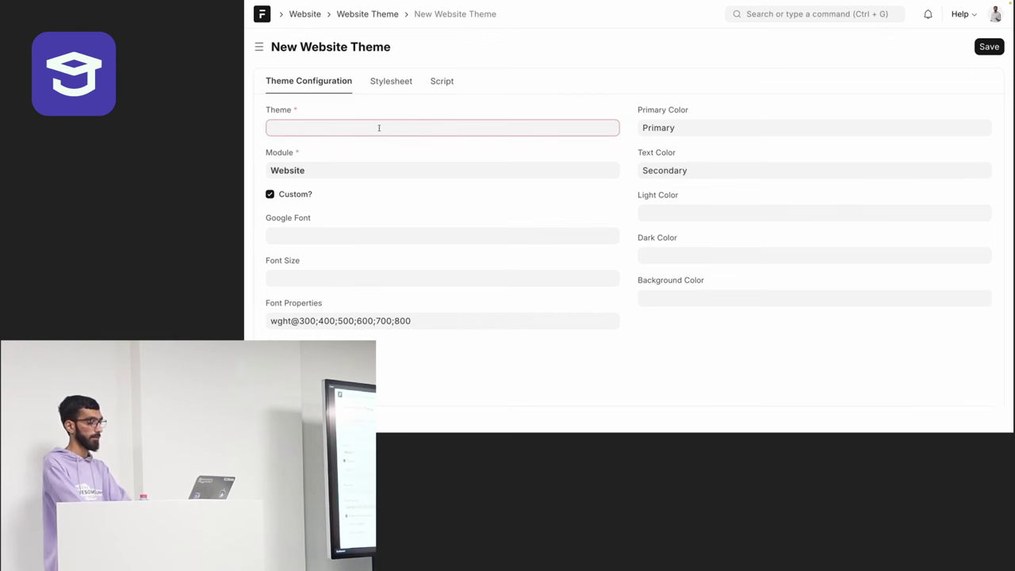
- Name the theme 'Irfan Themes', save it, make it the Default Theme, and view the public website
text(Irfan T)
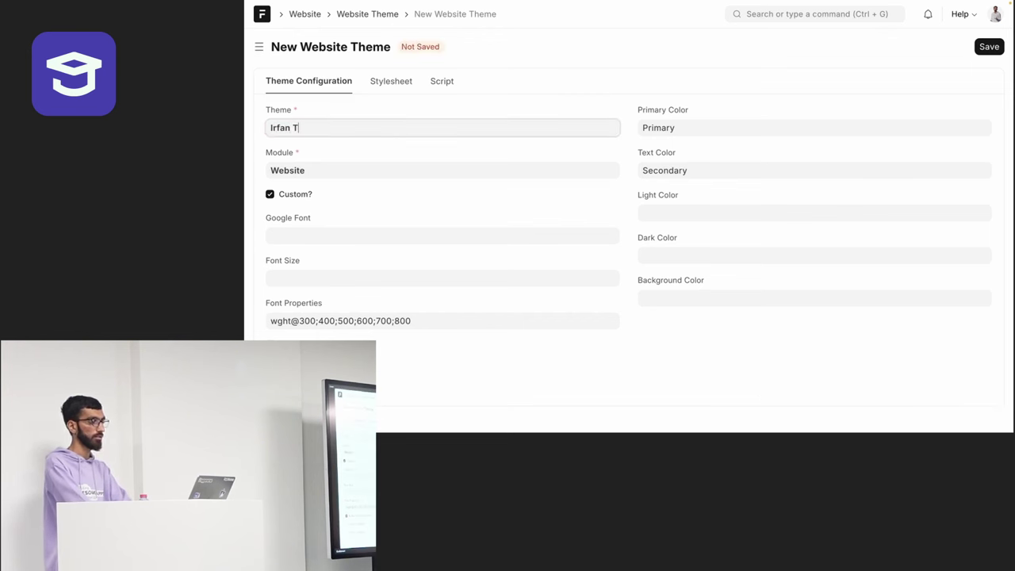
text(hemes)
key(ctrl+s)
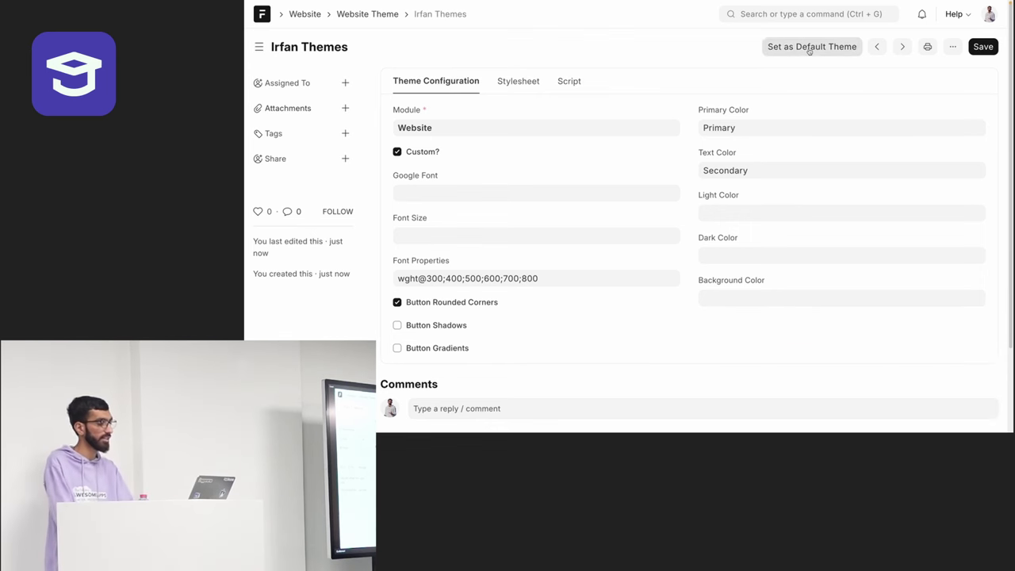
click(809, 47)
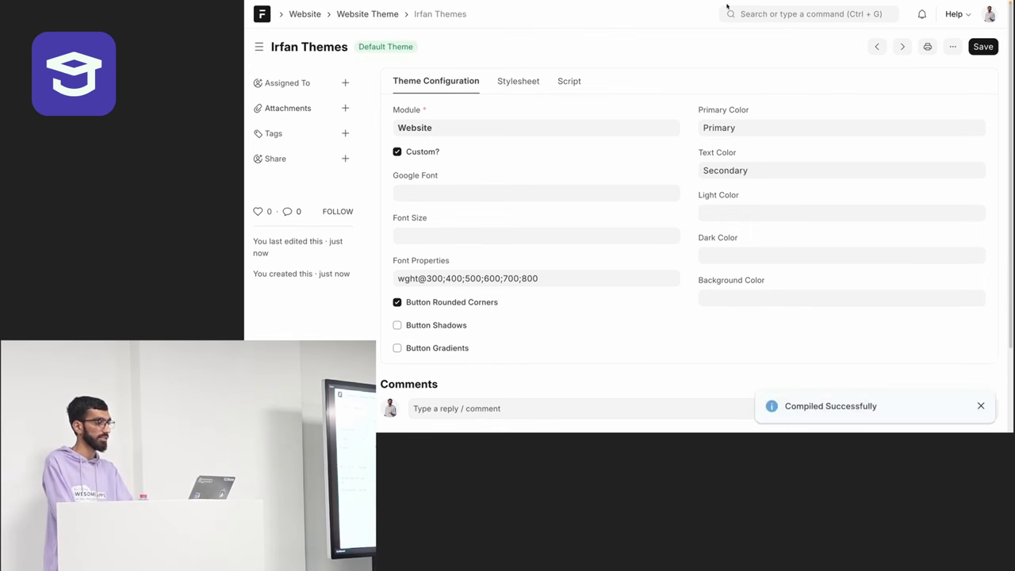
click(986, 15)
click(912, 100)
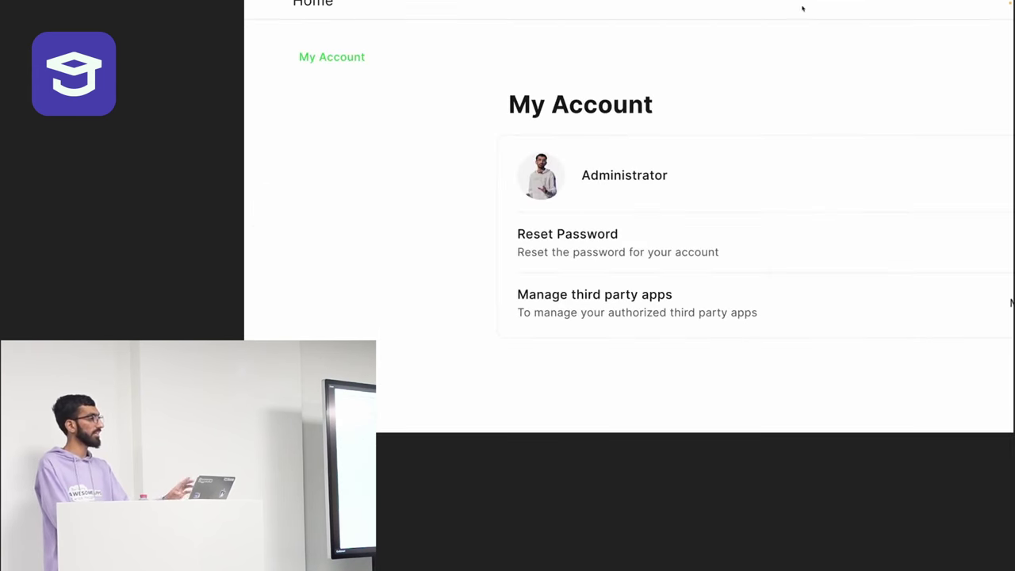
- Back in the desk, preview the Terms & Conditions page on the website and return to the list
mouse_move(245, 141)
key(alt+Left)
key(alt+Left)
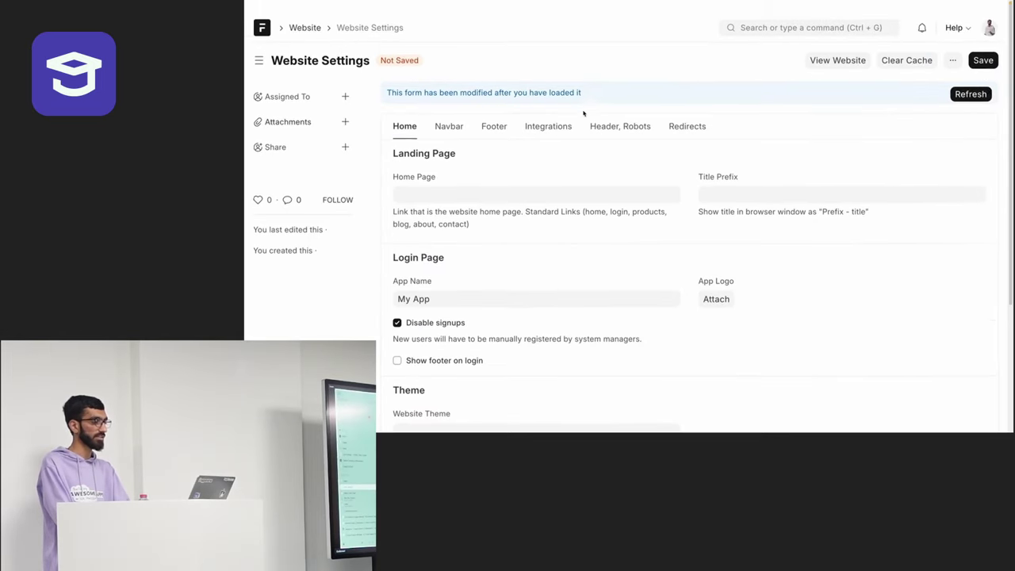
key(alt+Left)
click(436, 139)
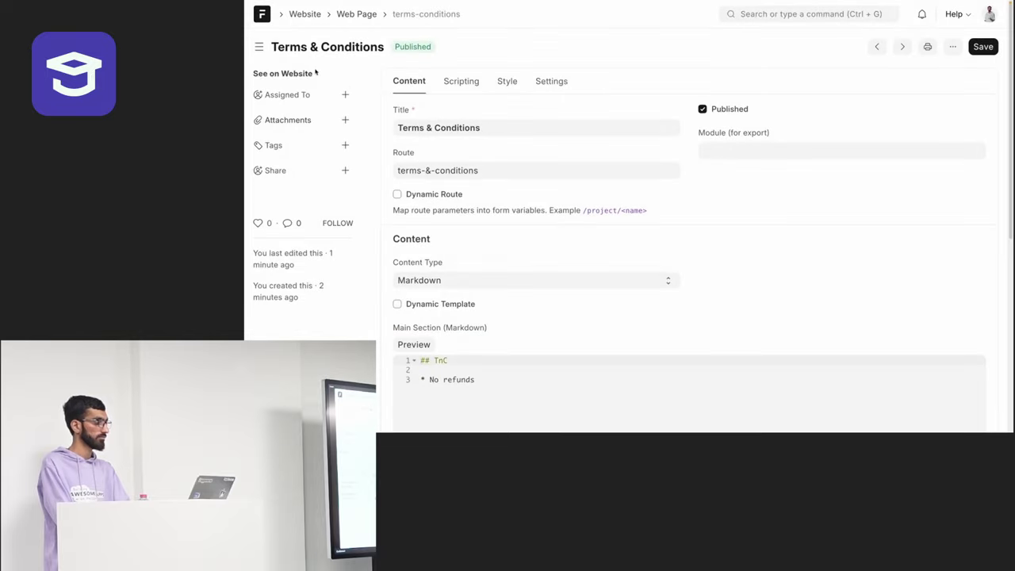
click(294, 73)
key(ctrl+w)
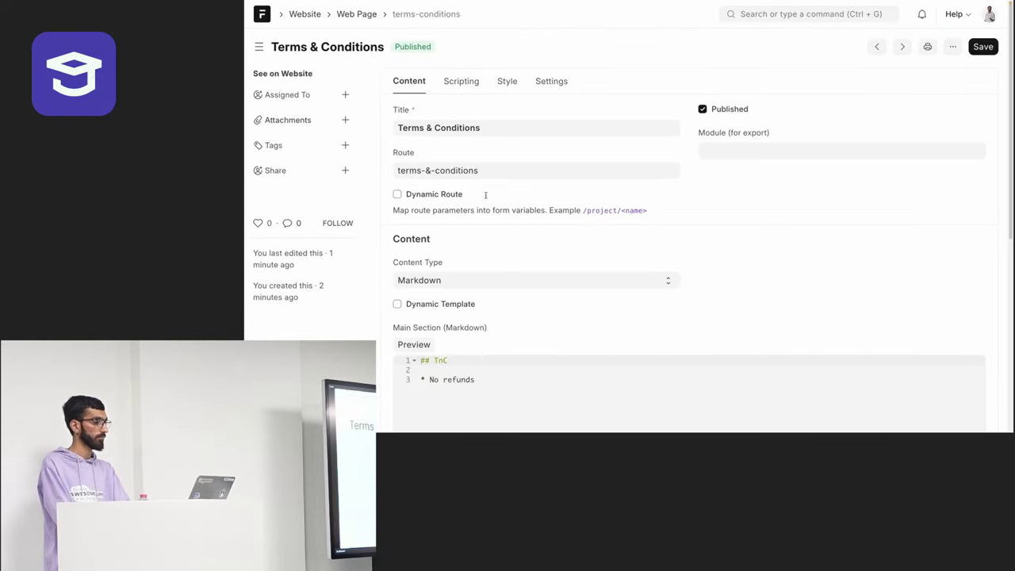
key(alt+Left)
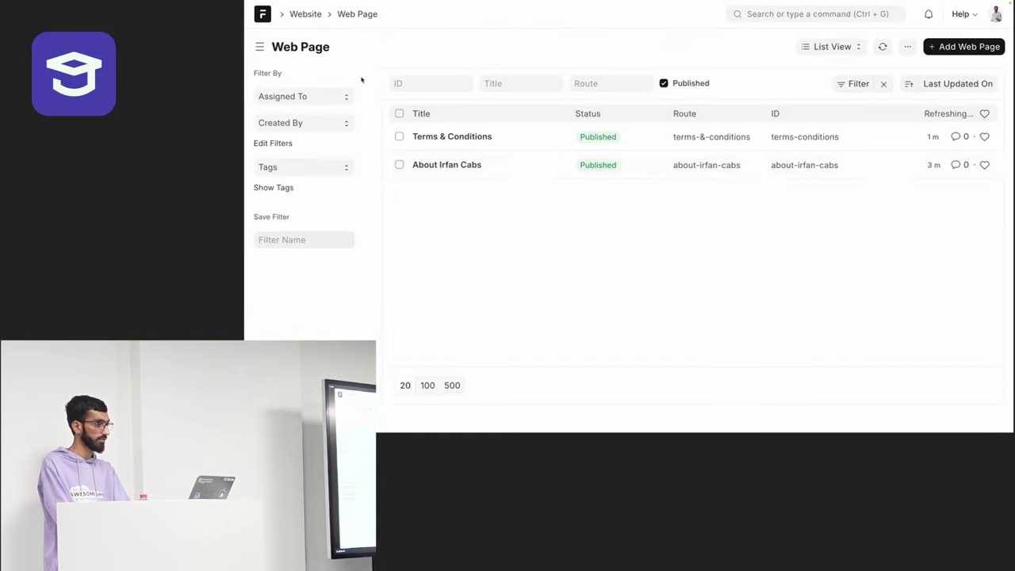
- Preview the About web page on the public website, then return to the Web Page list
click(480, 168)
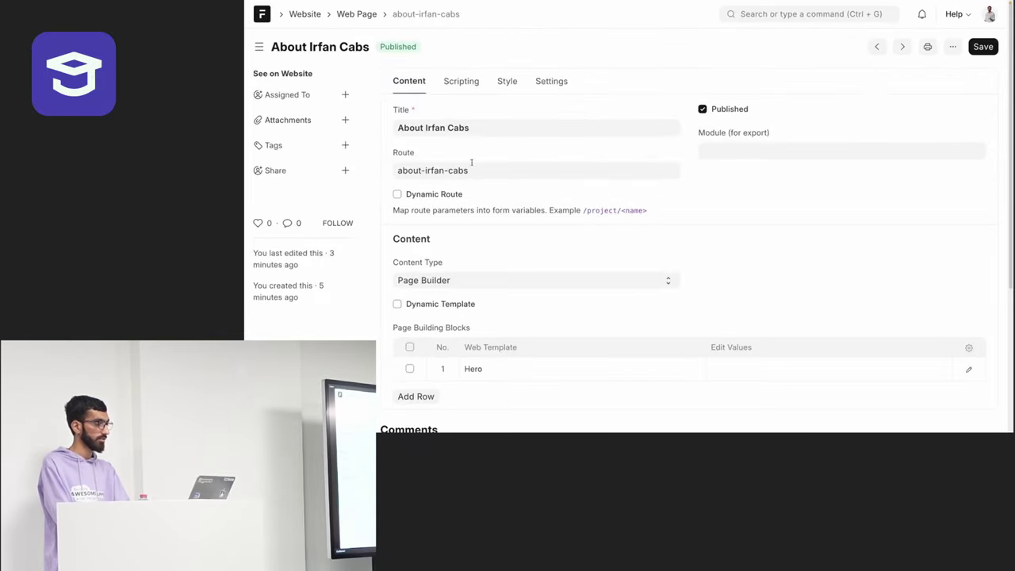
click(291, 71)
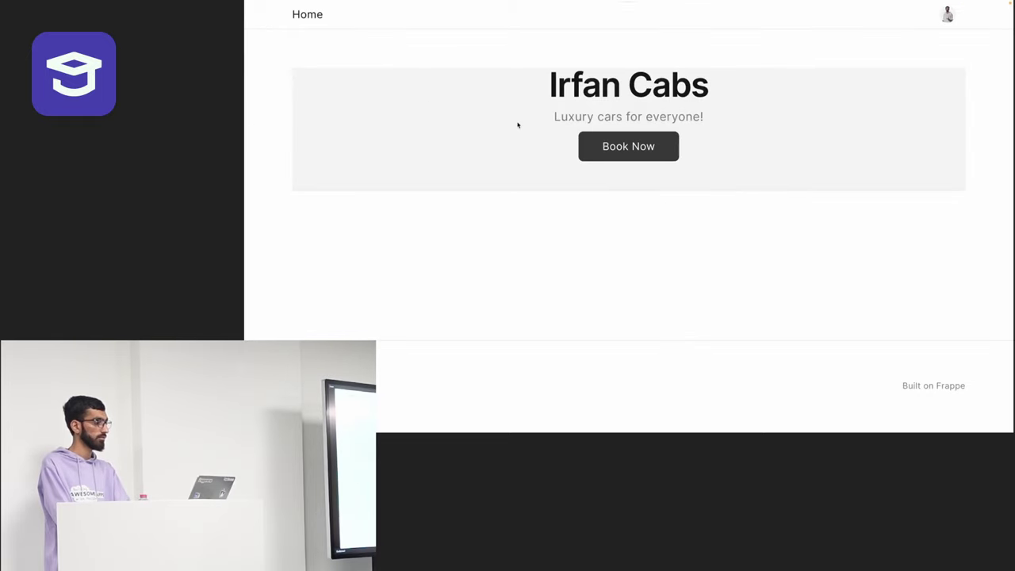
scroll(718, 160, left, 5)
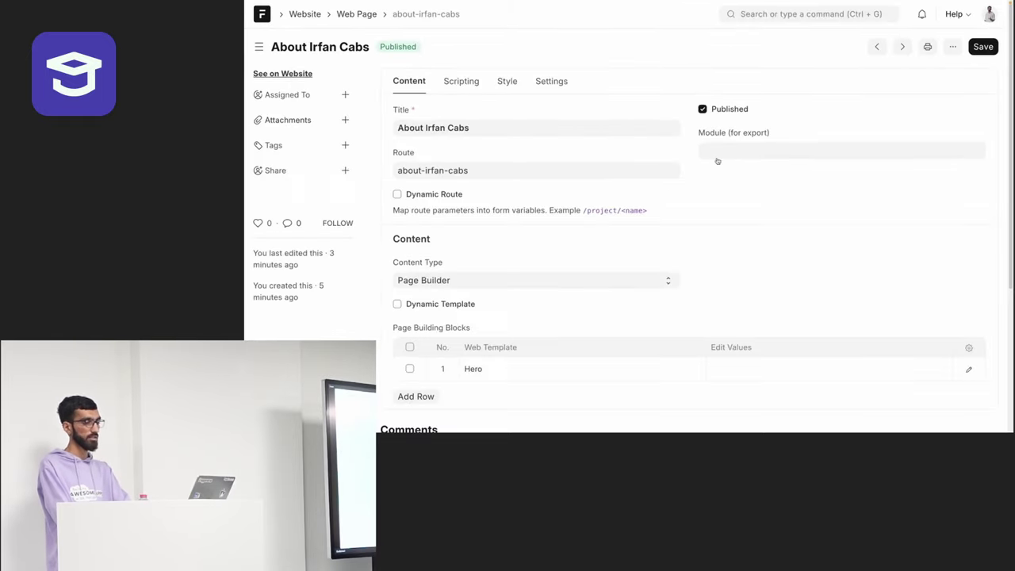
scroll(716, 161, left, 5)
key(alt+Left)
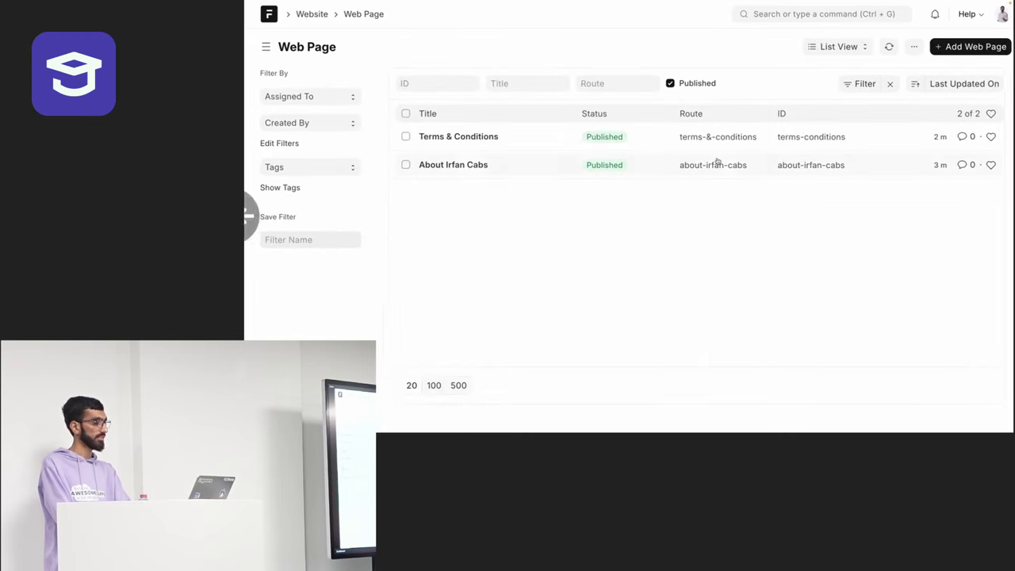
key(alt+Right)
key(alt+Left)
key(alt+Left)
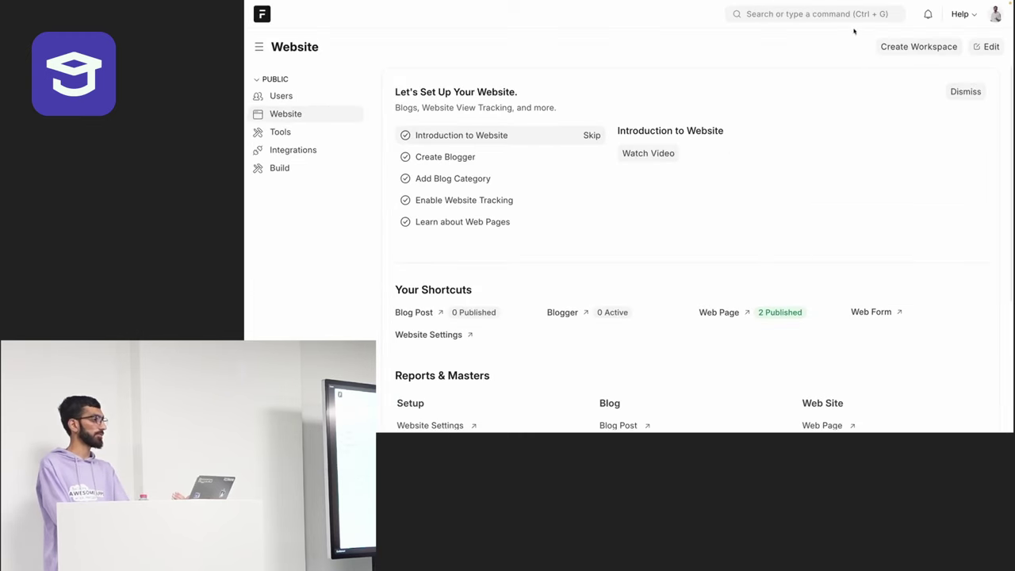
- Open Website Settings, clear the website cache, and check the live website
click(817, 8)
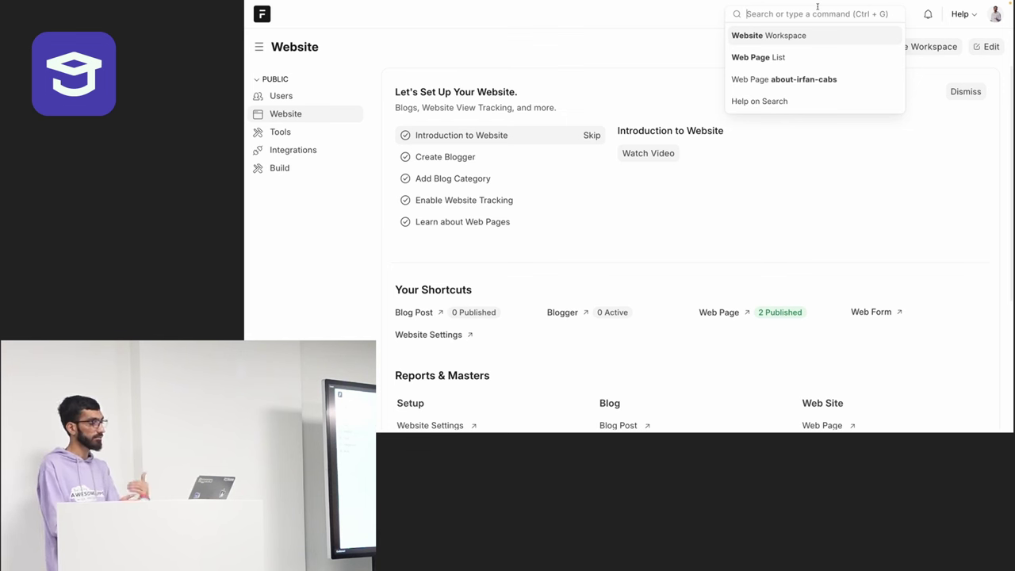
text(webste)
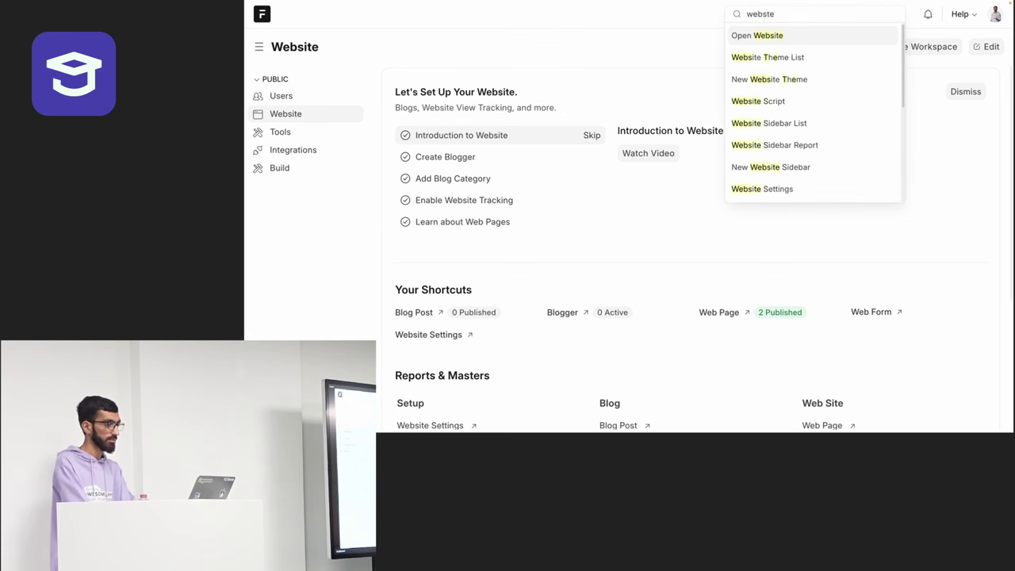
key(BackSpace)
key(BackSpace)
text(ite set)
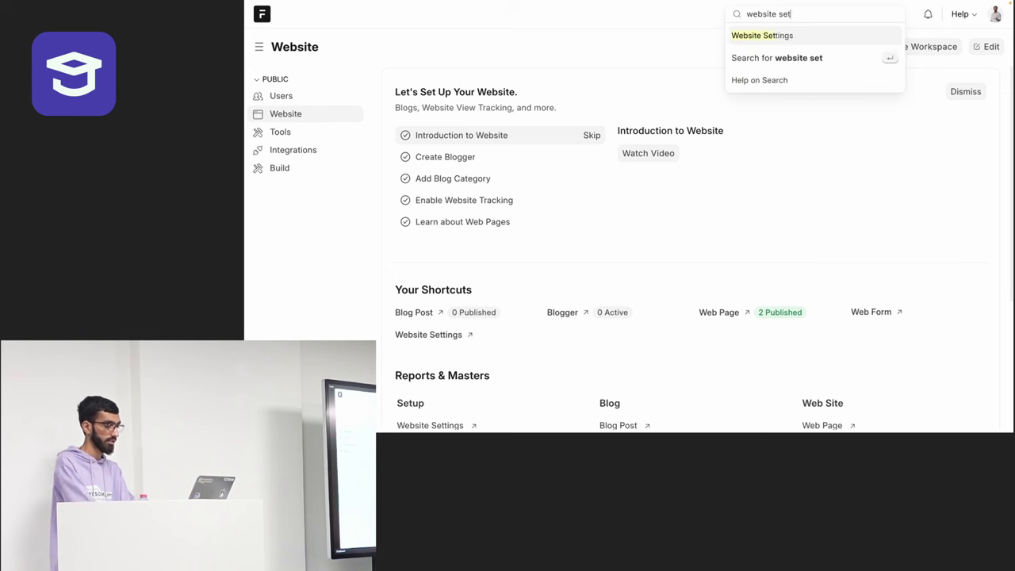
key(Return)
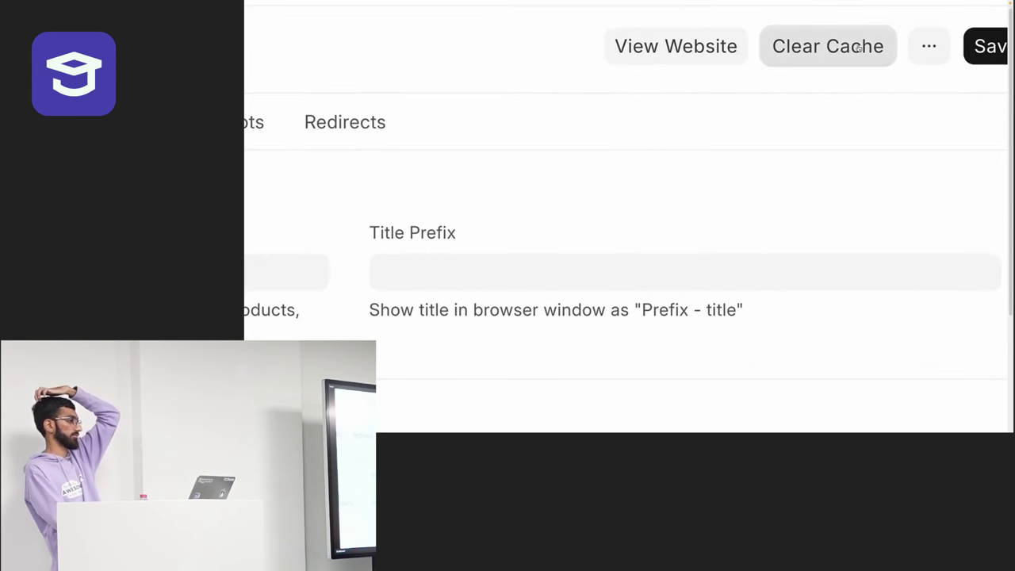
click(859, 48)
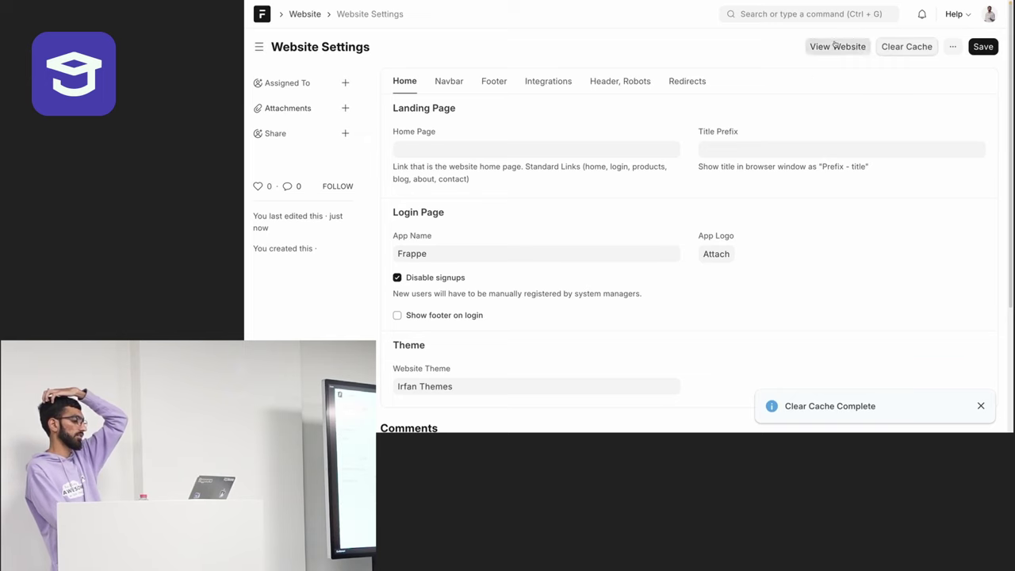
click(833, 46)
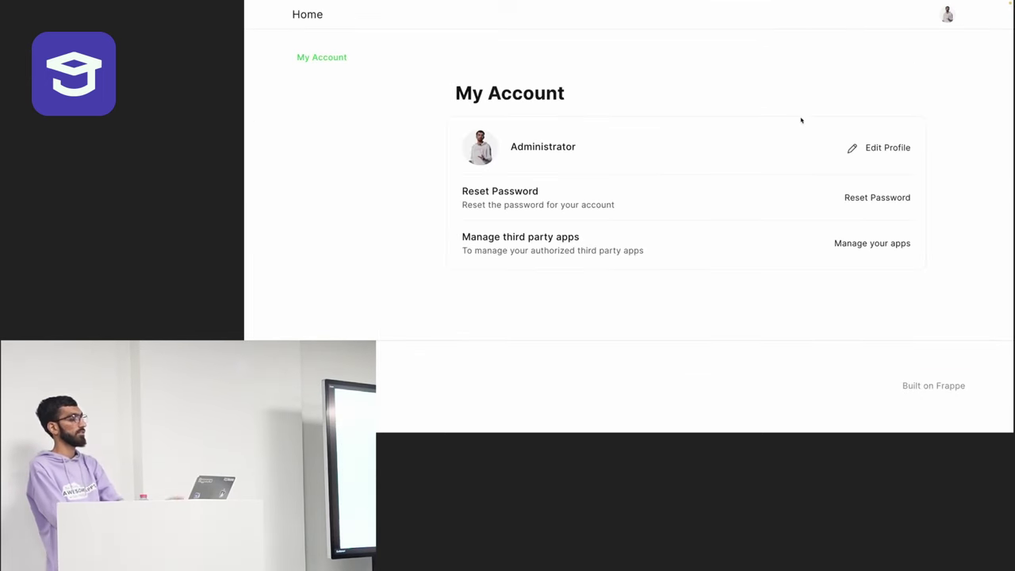
key(ctrl+w)
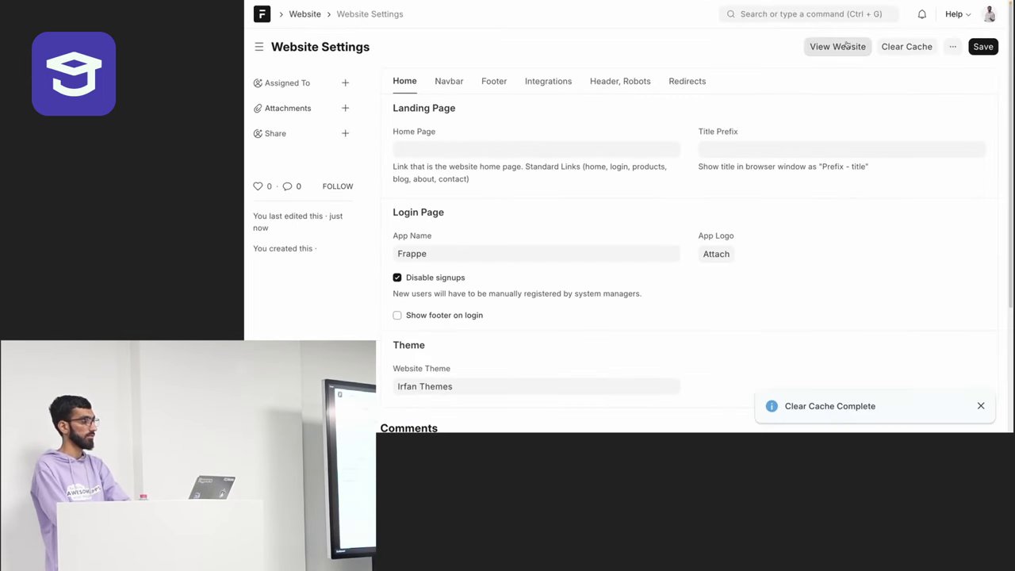
- Open the About Irfan Cabs web page, view it live, then swipe back
click(755, 14)
text(web pa)
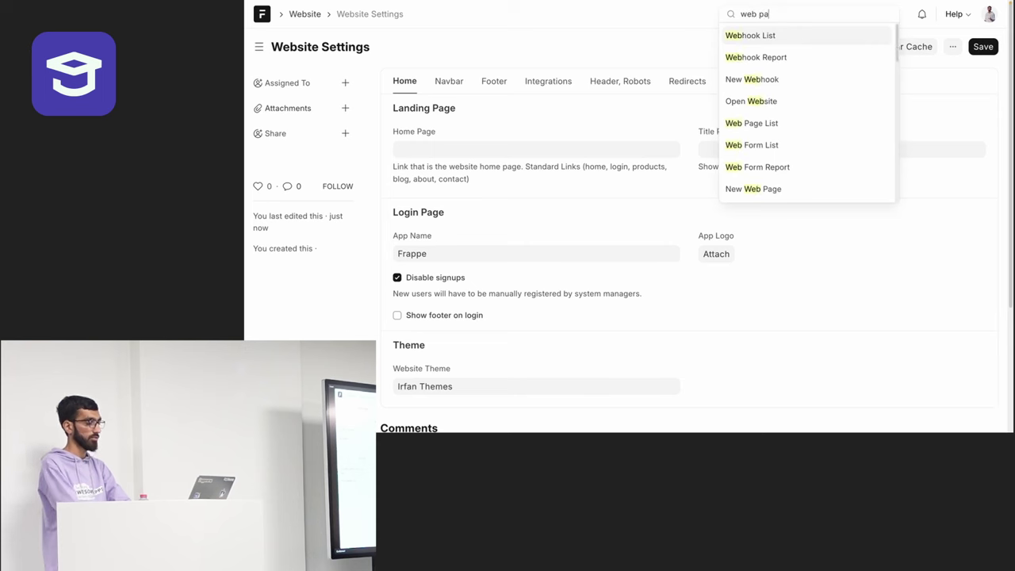
key(Return)
click(448, 175)
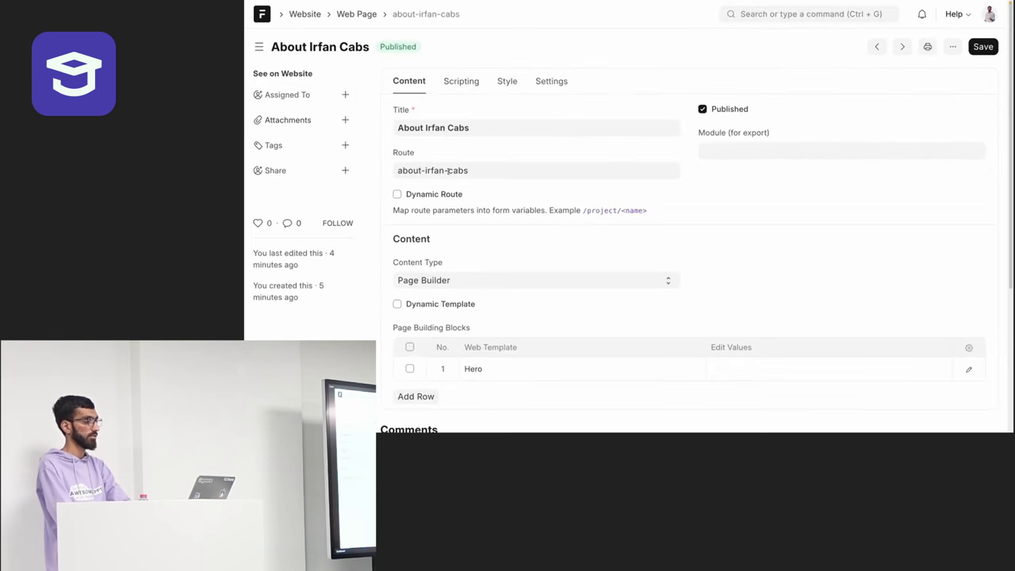
click(309, 73)
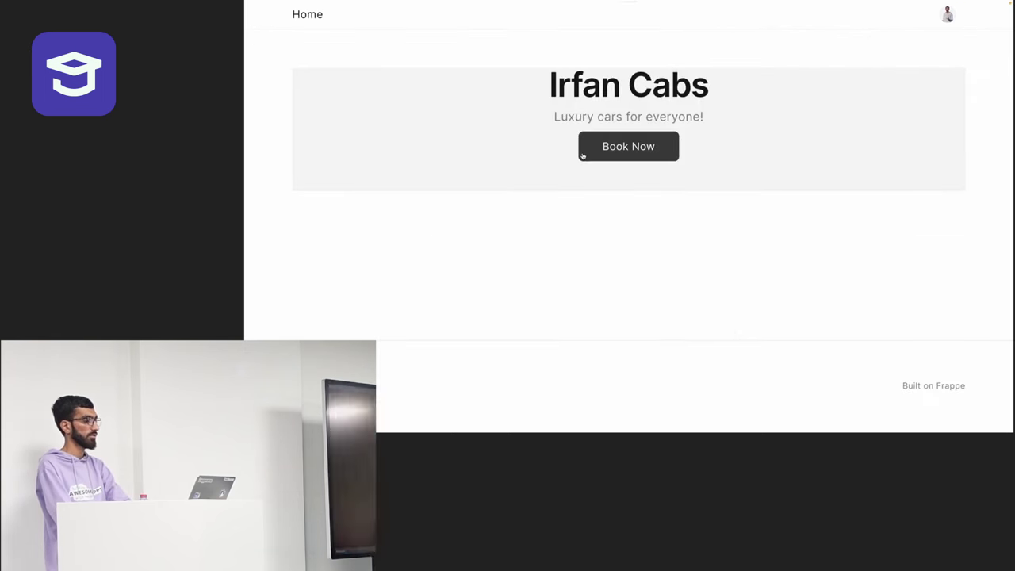
scroll(614, 208, left, 5)
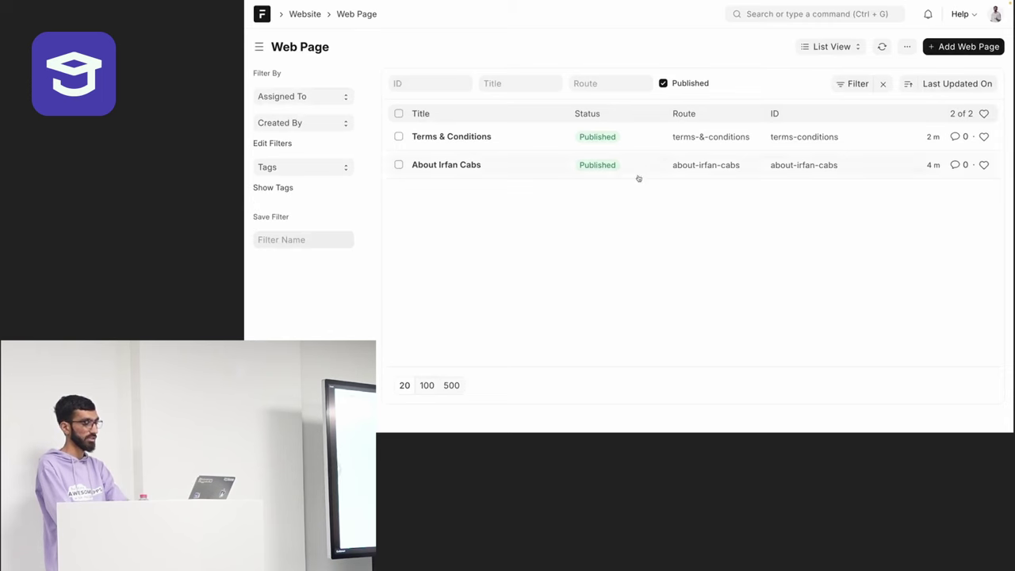
scroll(635, 178, left, 5)
- Open Irfan Themes and set Light and Dark Color to Primary and Background Color to Secondary
scroll(579, 286, down, 1)
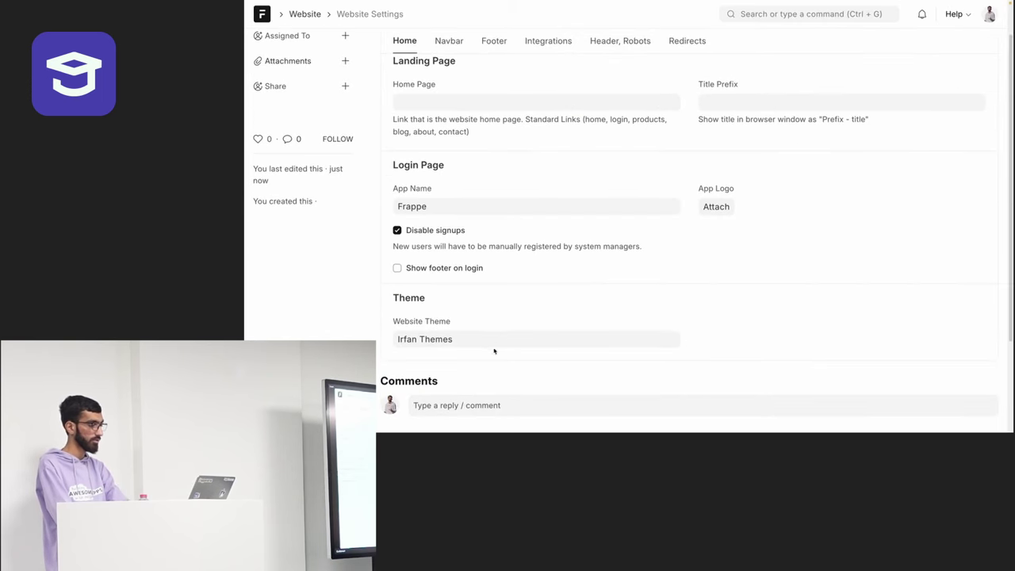
click(500, 341)
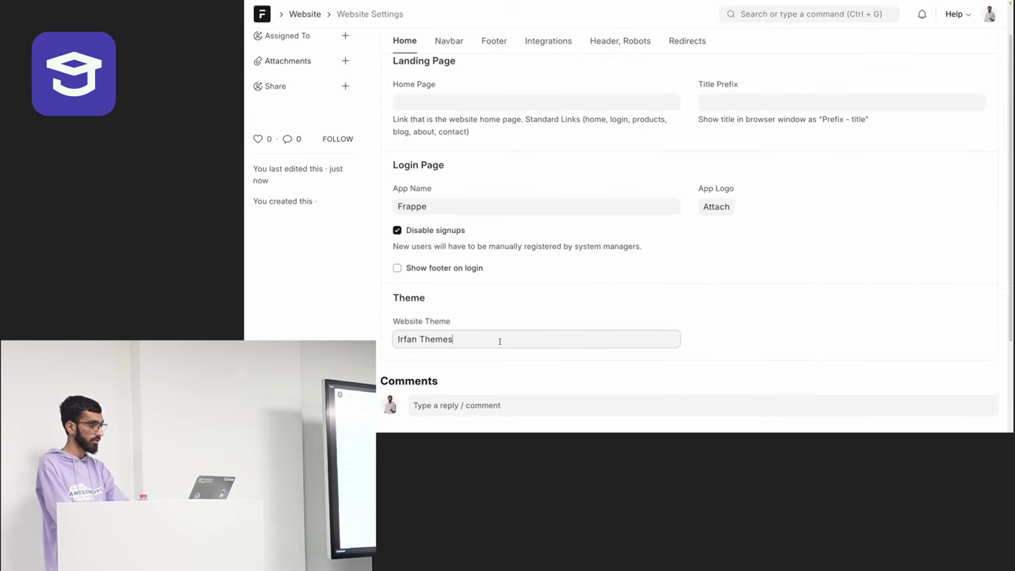
click(673, 340)
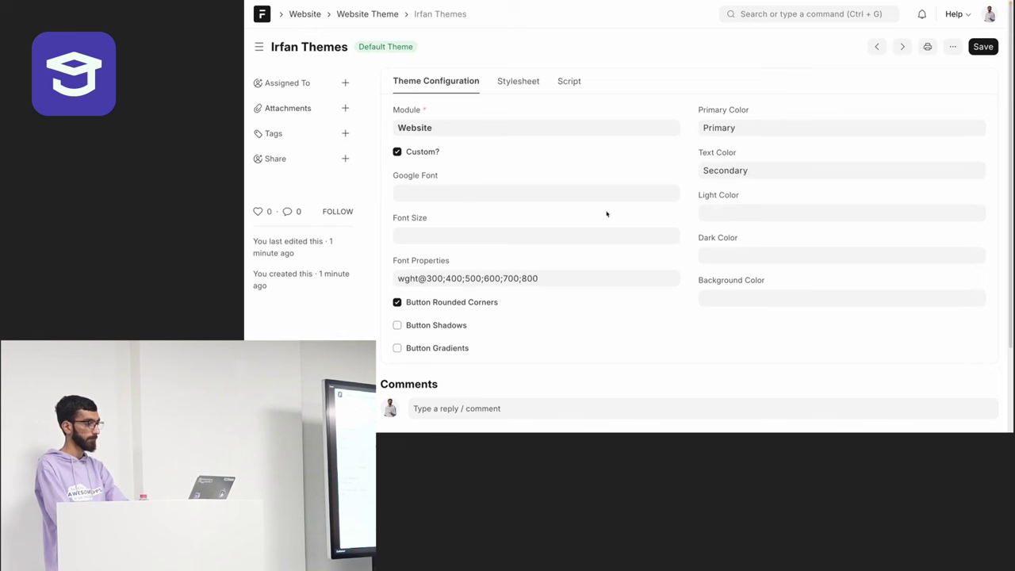
click(732, 212)
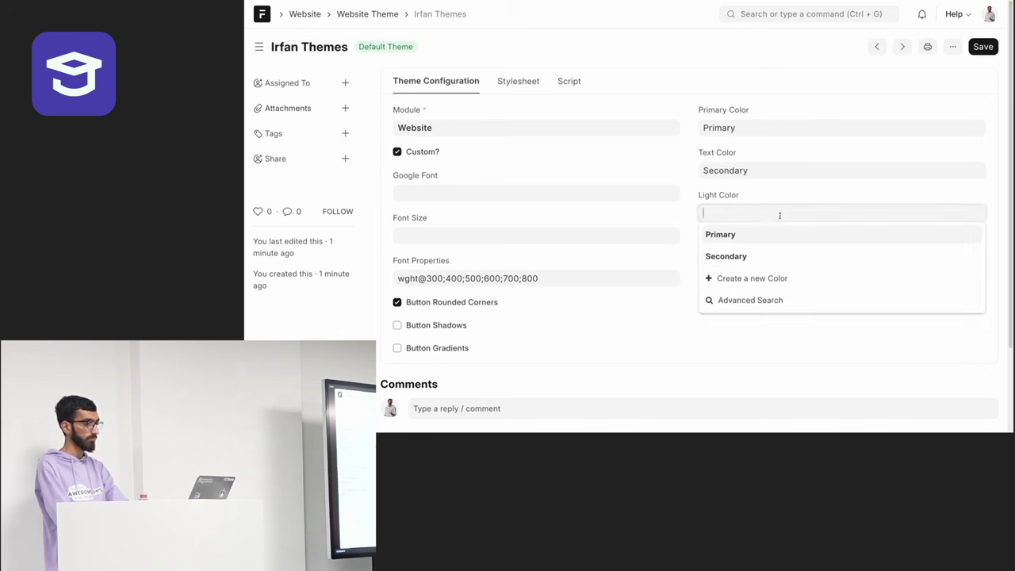
click(753, 235)
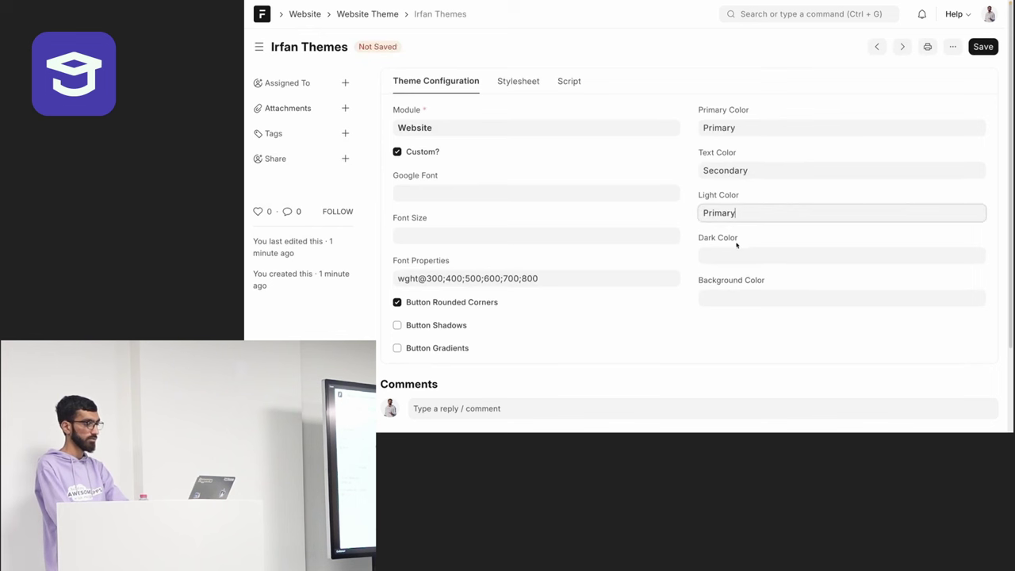
click(729, 253)
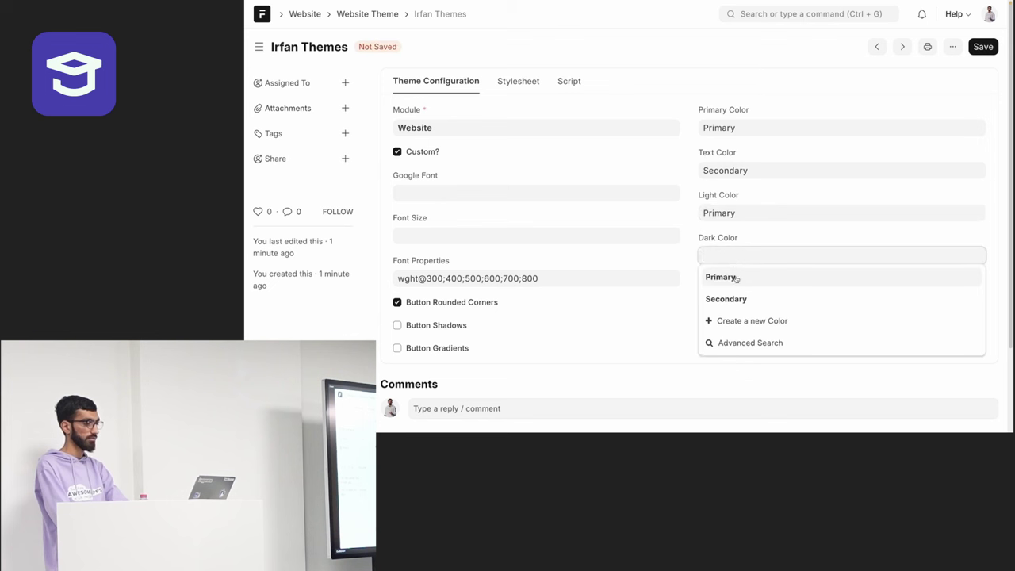
click(736, 277)
click(723, 300)
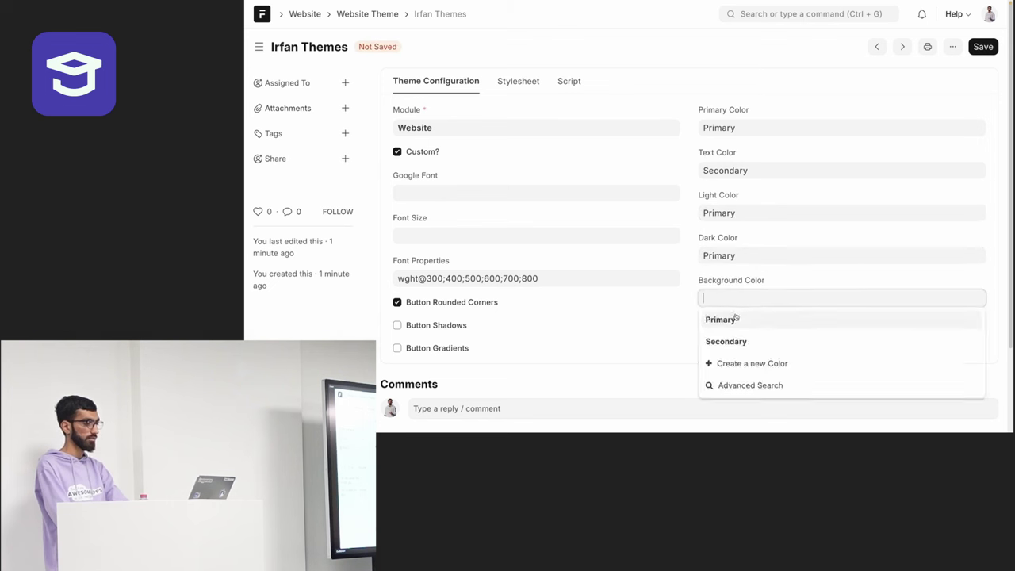
click(719, 341)
- Turn on button shadows and gradients, set the Google Font to poppins, and save
click(398, 325)
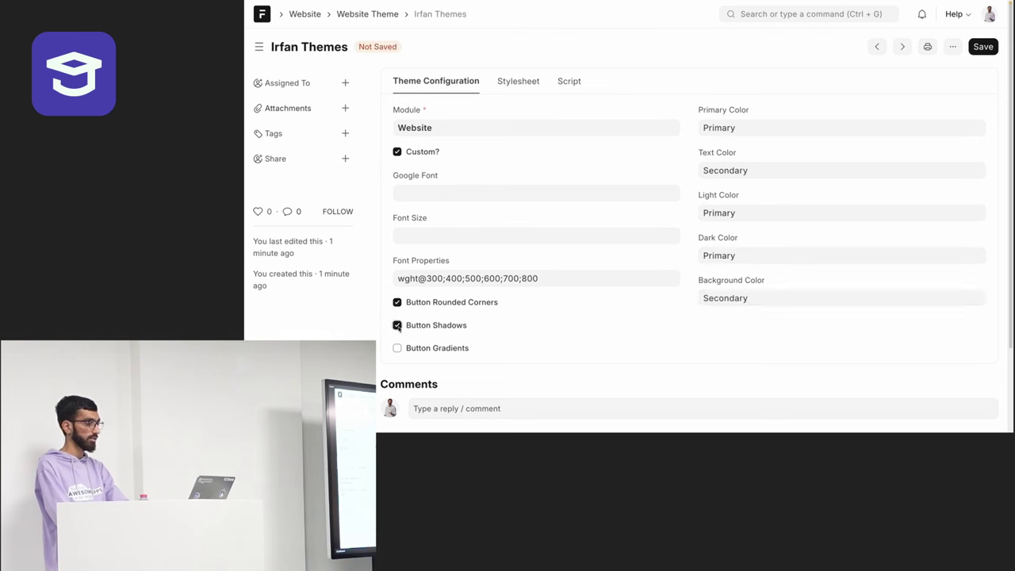
click(397, 347)
click(421, 195)
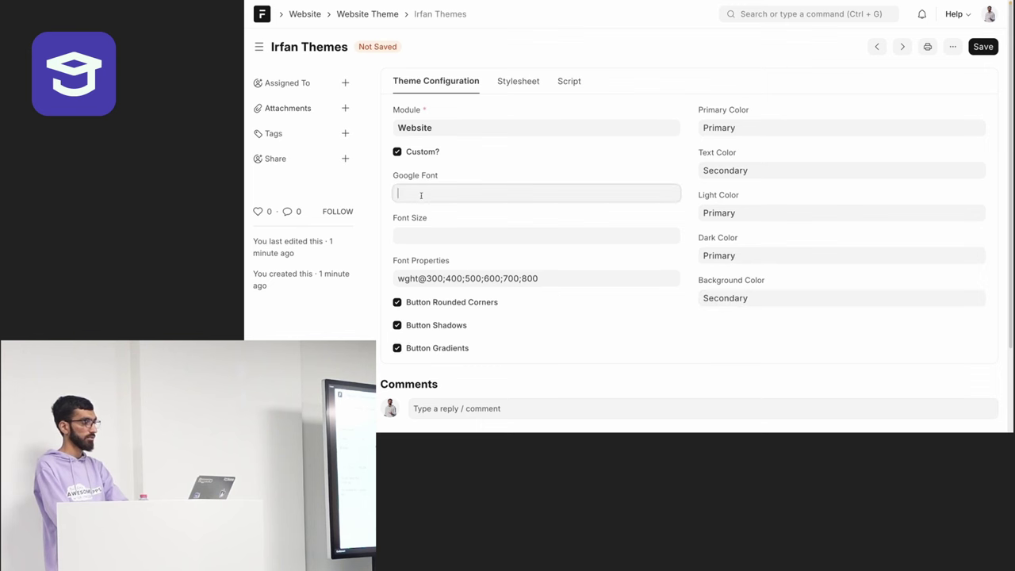
text(poppins)
key(ctrl+s)
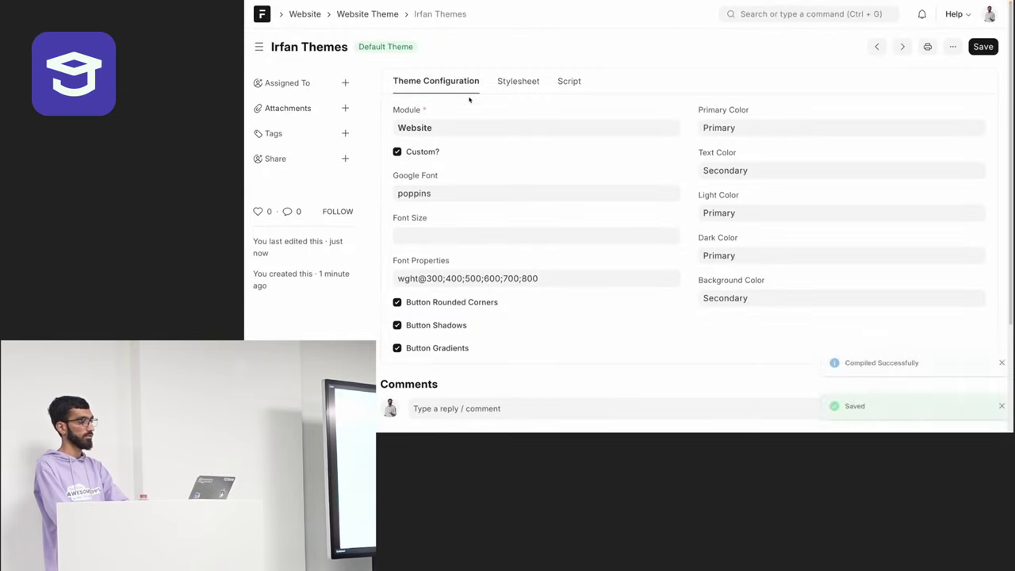
- Open About Irfan Cabs from the Web Page list, check its live heading font, then swipe back
click(829, 14)
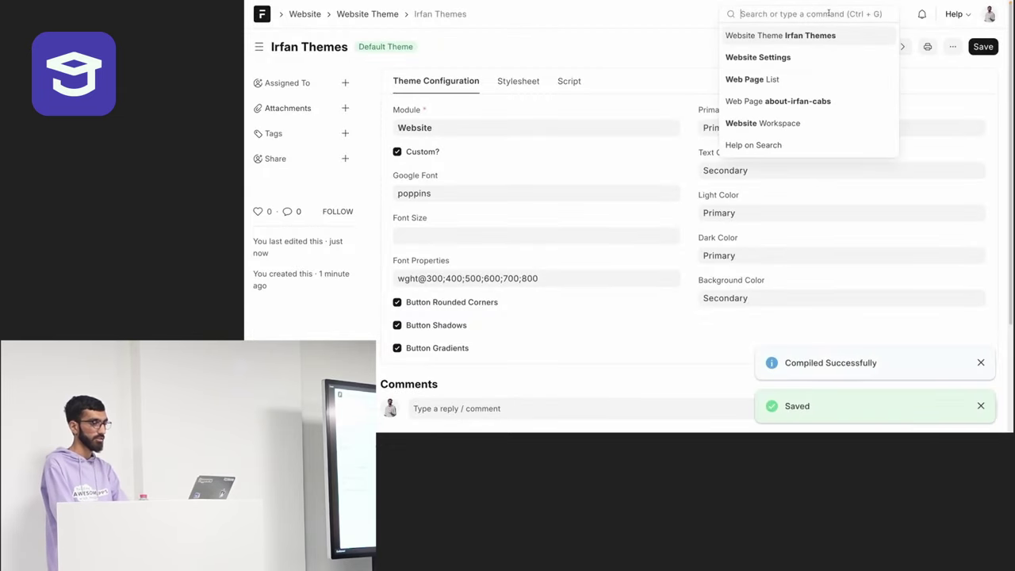
text(web pa)
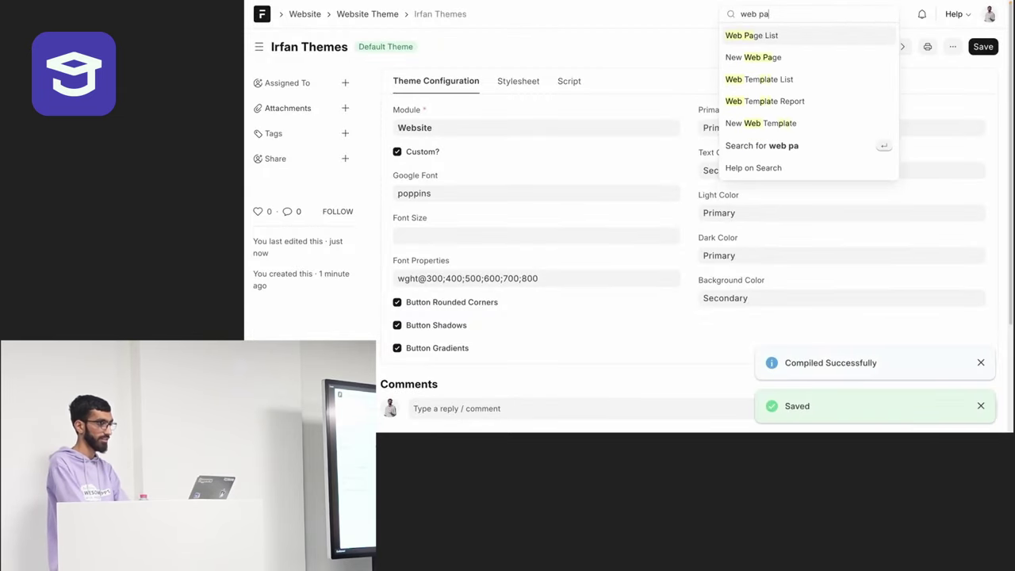
key(Return)
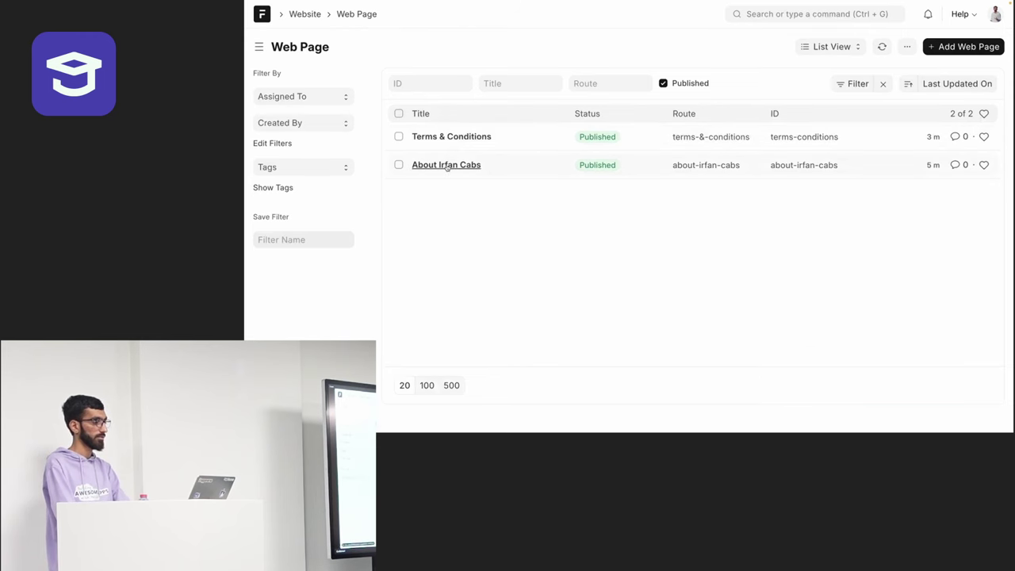
click(448, 165)
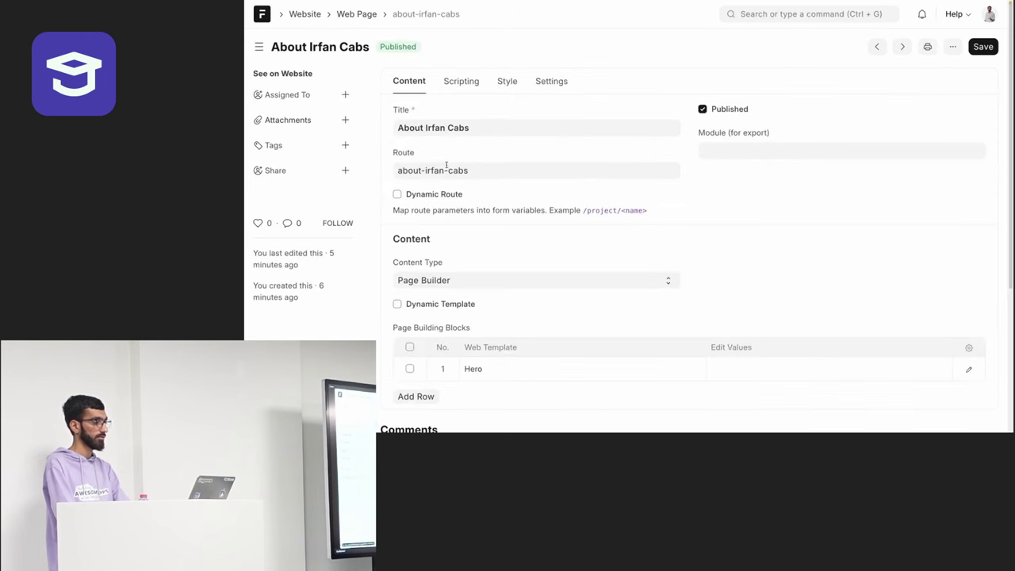
click(292, 76)
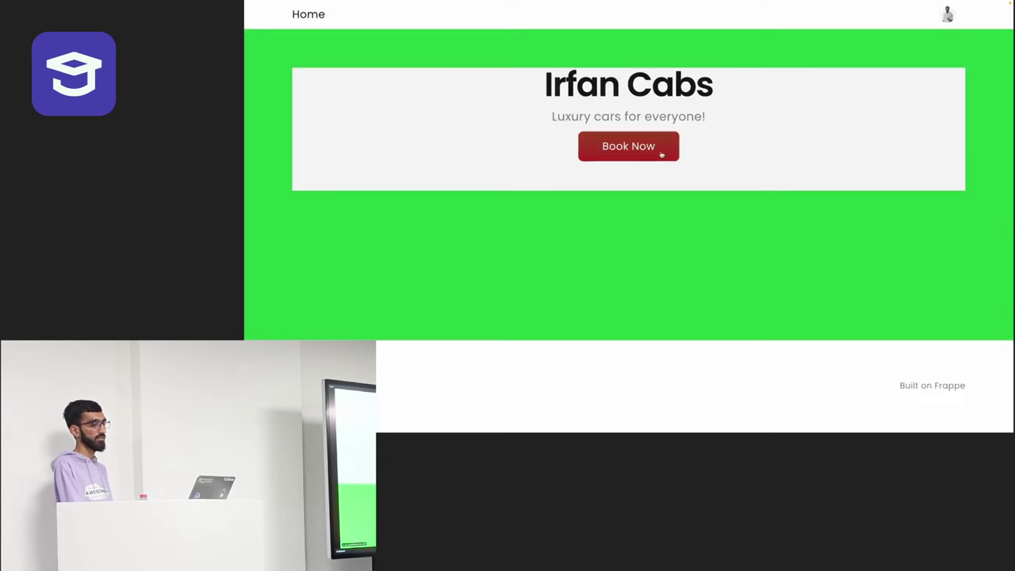
drag(524, 80, 732, 96)
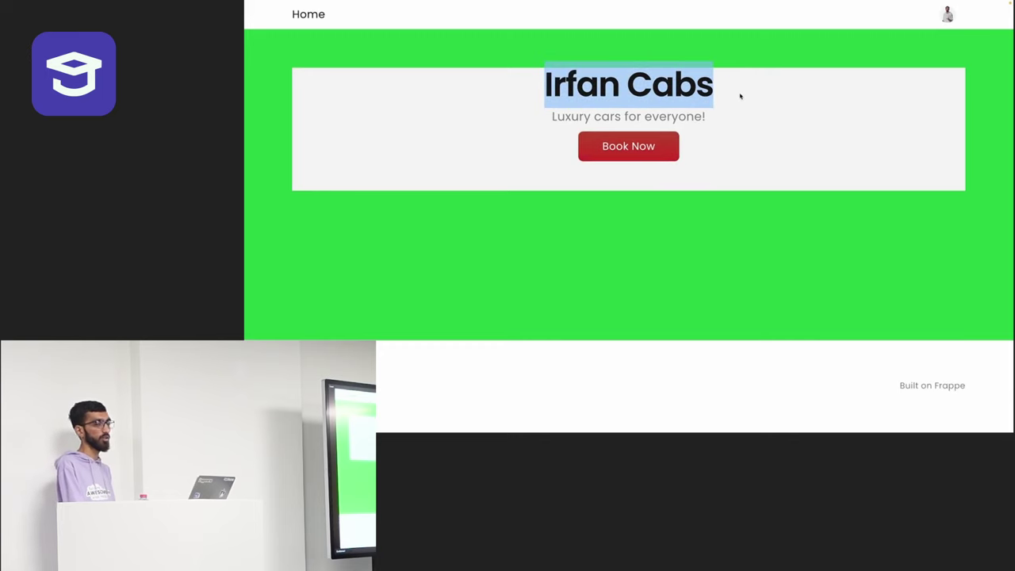
scroll(703, 182, left, 5)
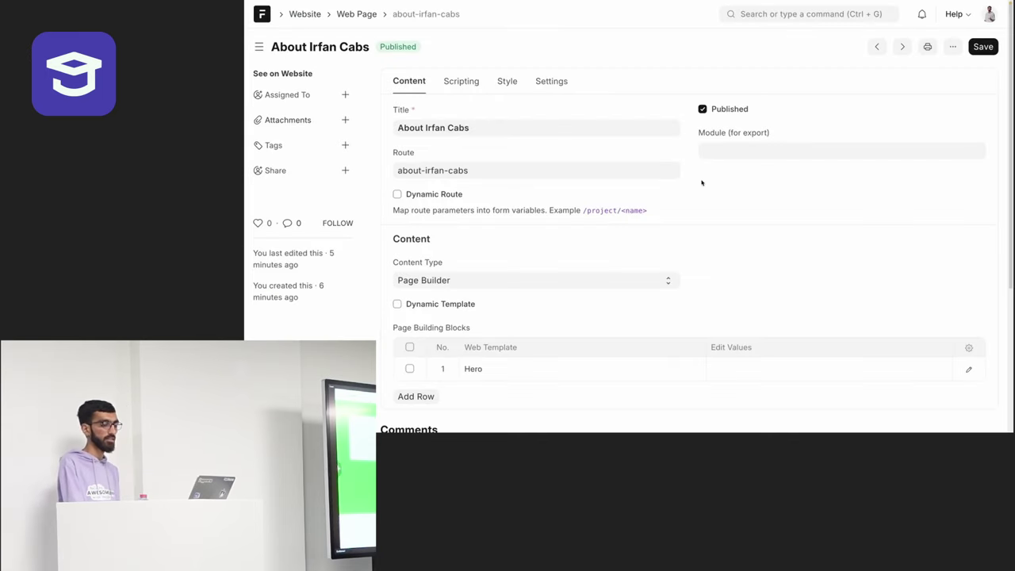
- Tick Insert Style on the About Irfan Cabs Style tab, then swipe back to Irfan Themes
click(506, 82)
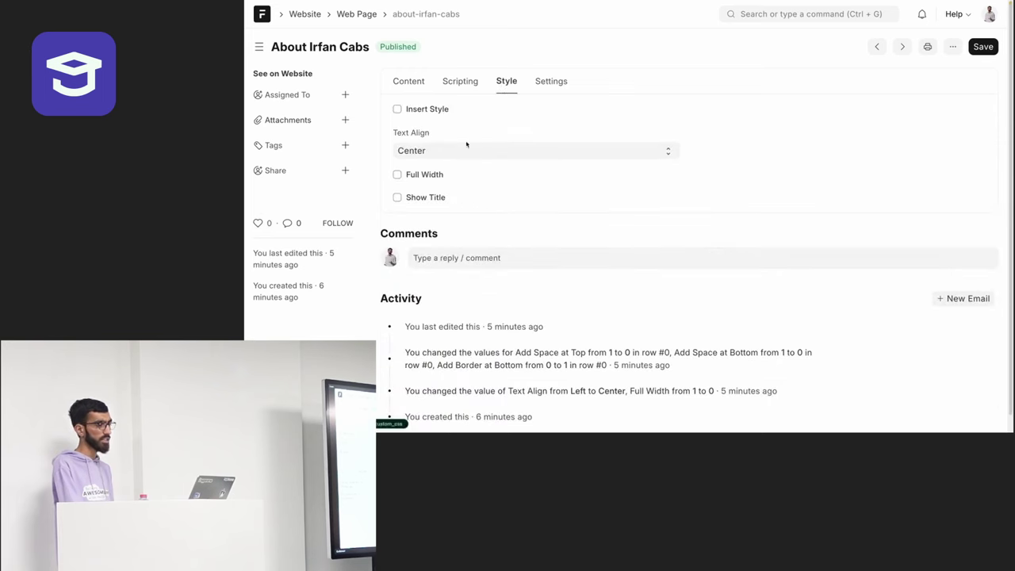
click(402, 108)
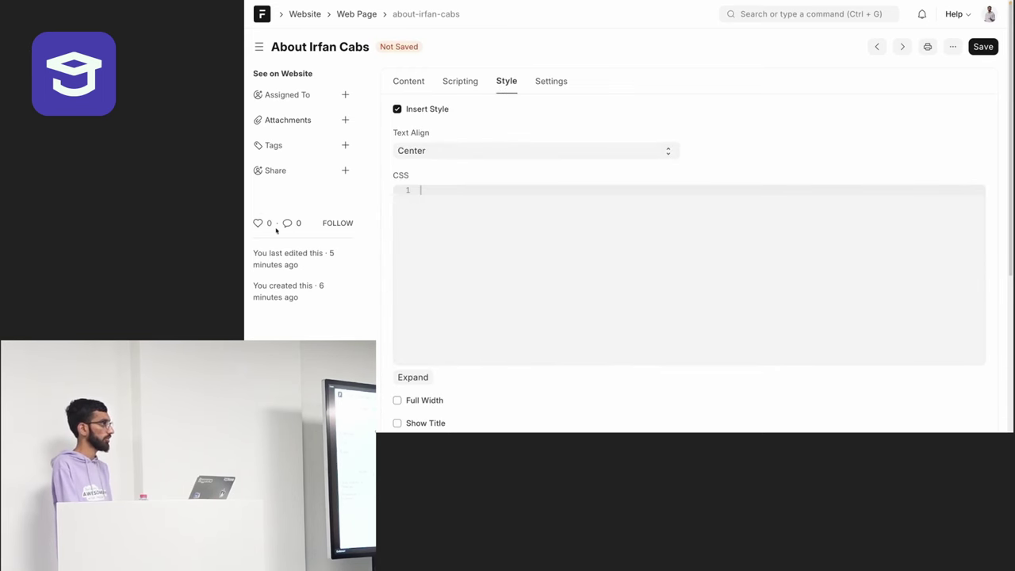
scroll(277, 229, left, 5)
scroll(277, 229, left, 5)
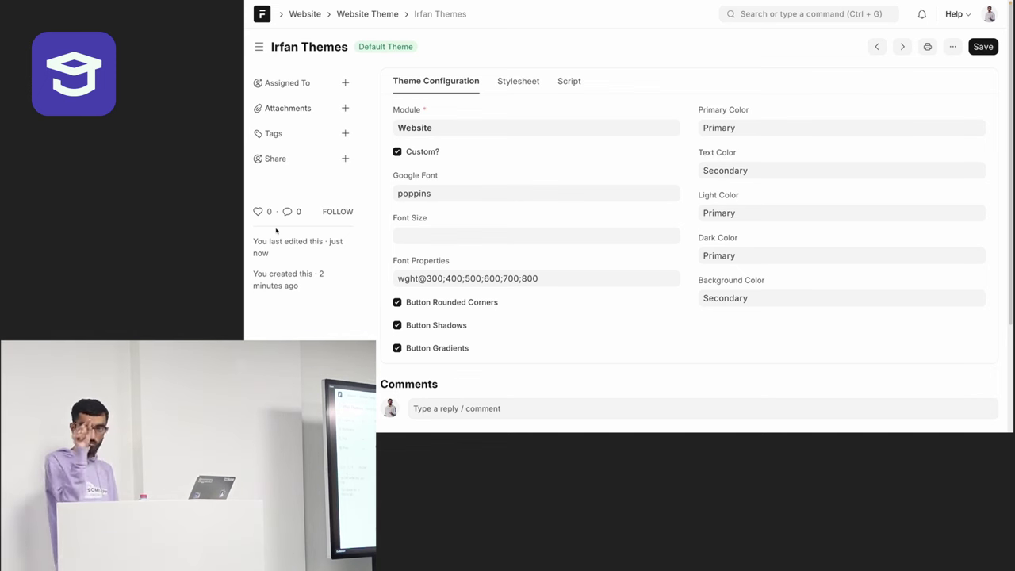
- Load localhost in a new Arc tab
key(super+t)
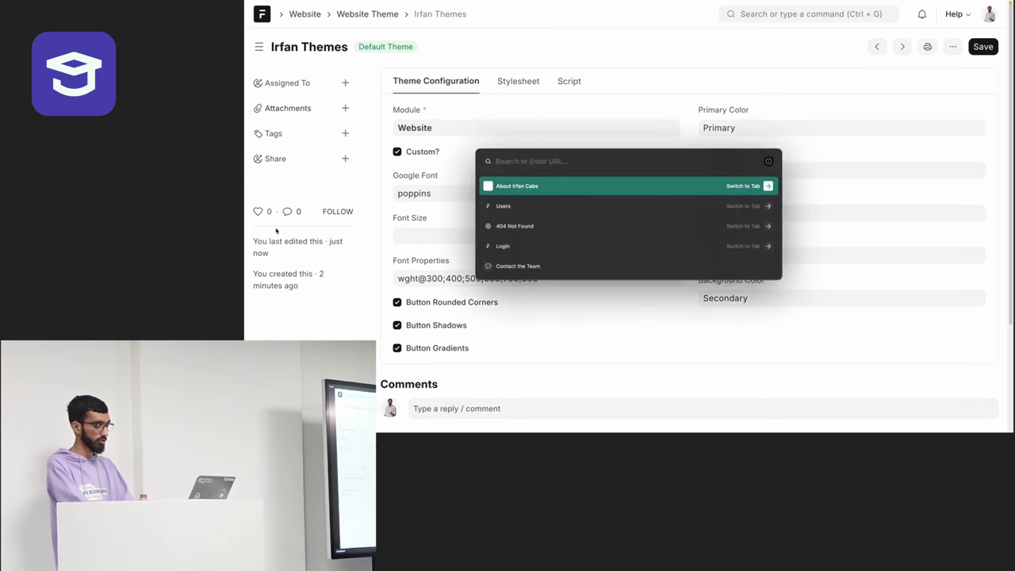
text(localhost)
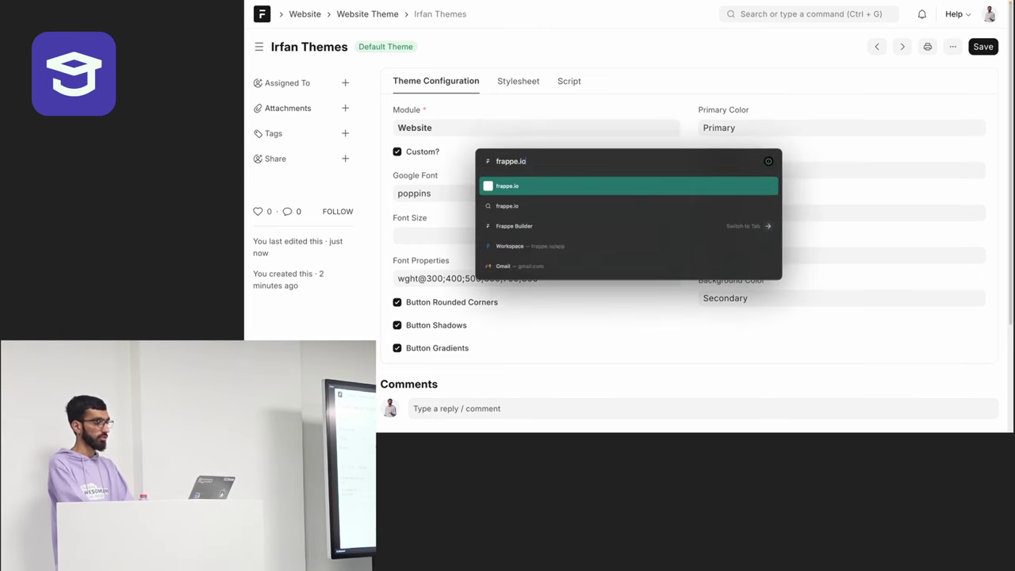
key(Return)
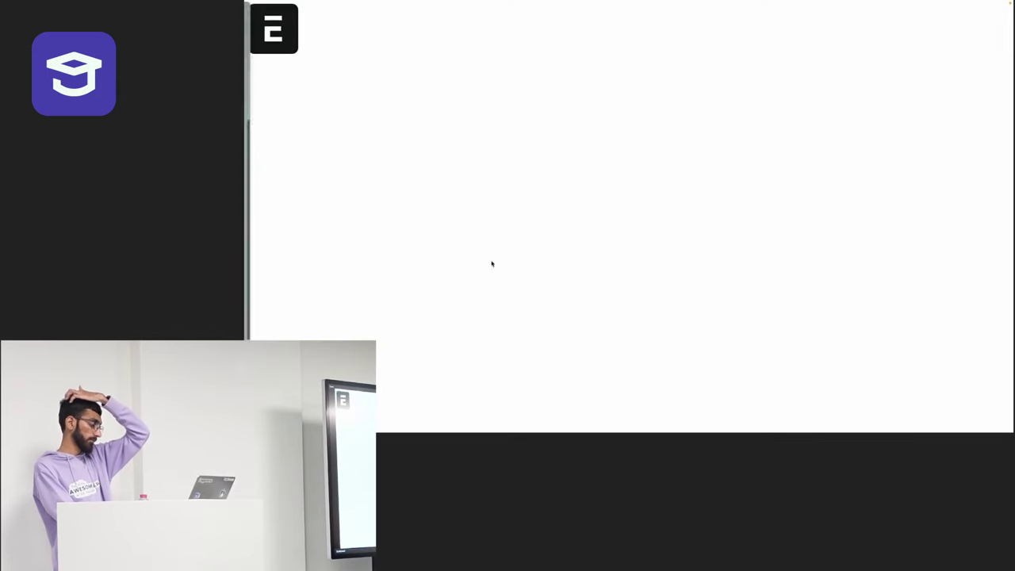
mouse_move(244, 104)
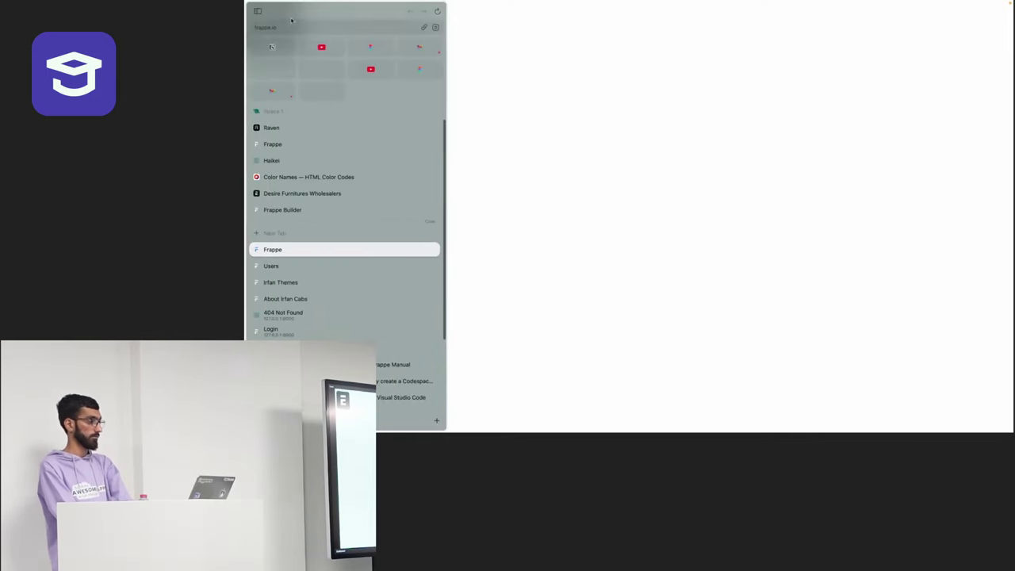
click(309, 26)
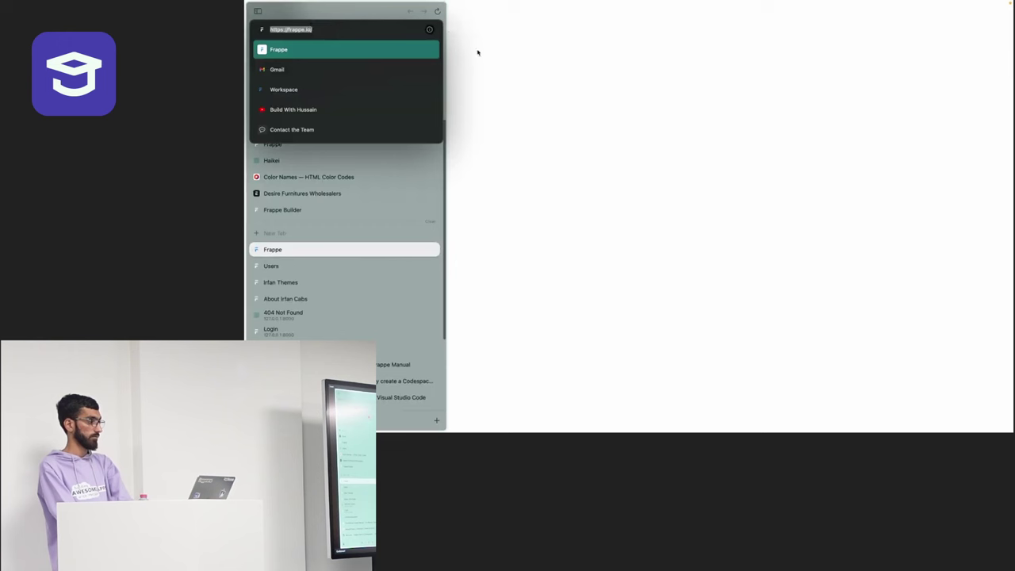
click(576, 123)
- Navigate to the frappe.io/builder address
mouse_move(894, 5)
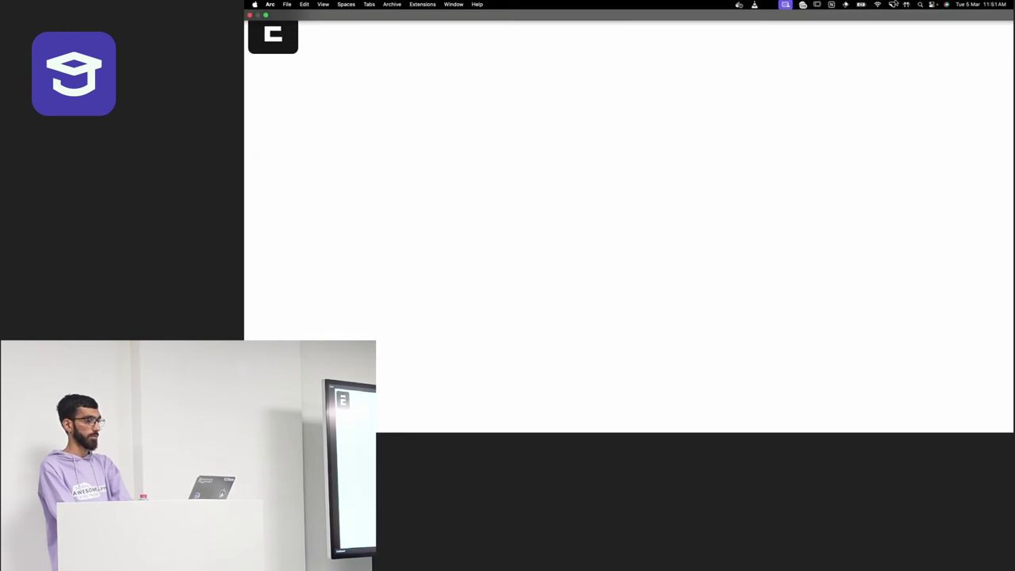
key(super+t)
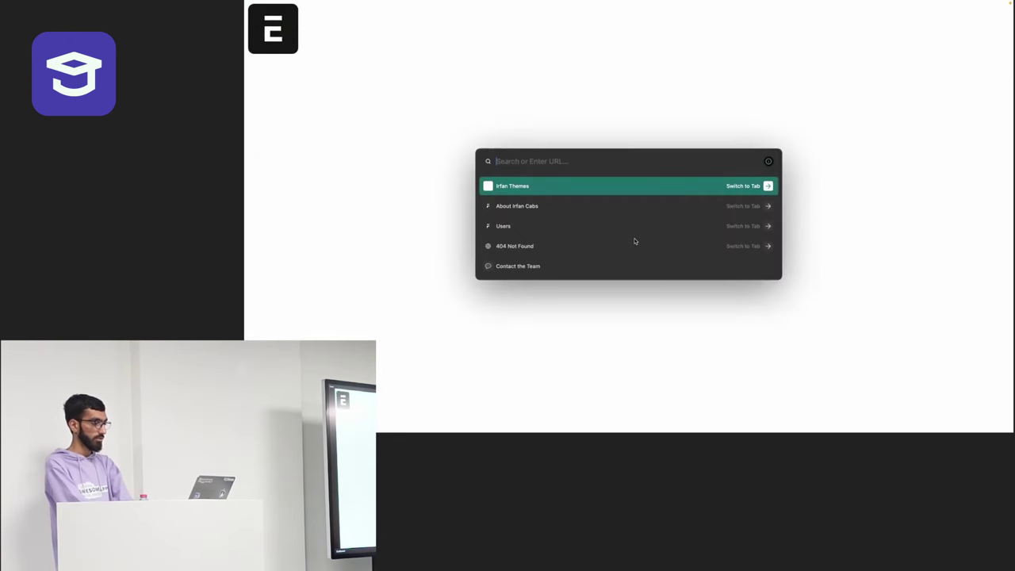
text(frappe.ip/)
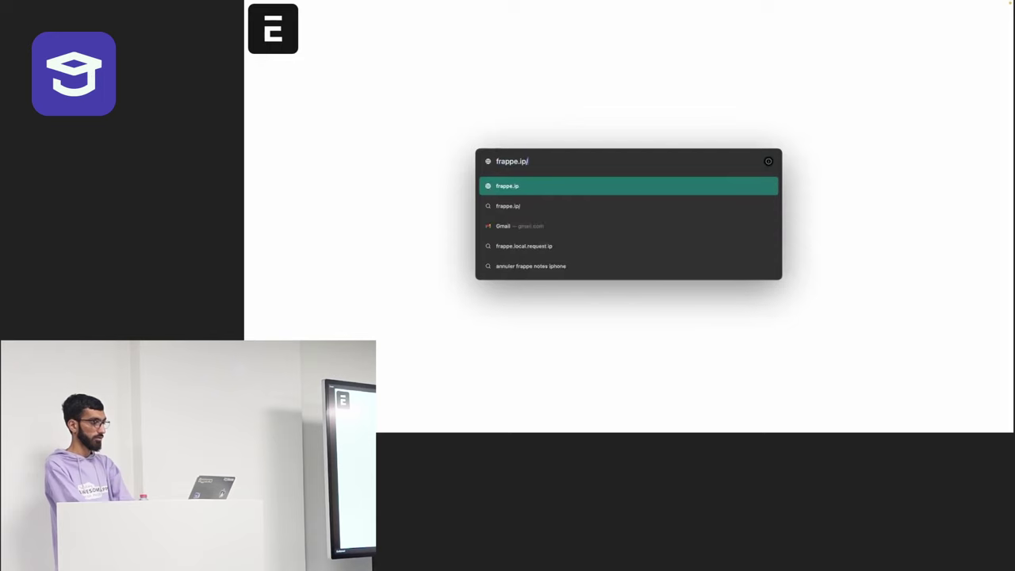
key(BackSpace)
key(BackSpace)
text(o/builde)
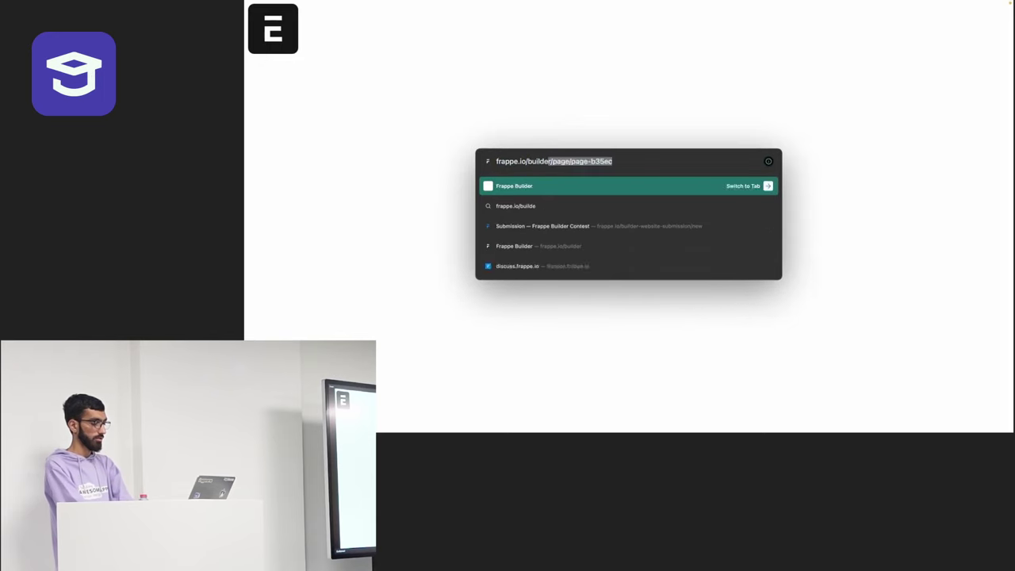
key(Return)
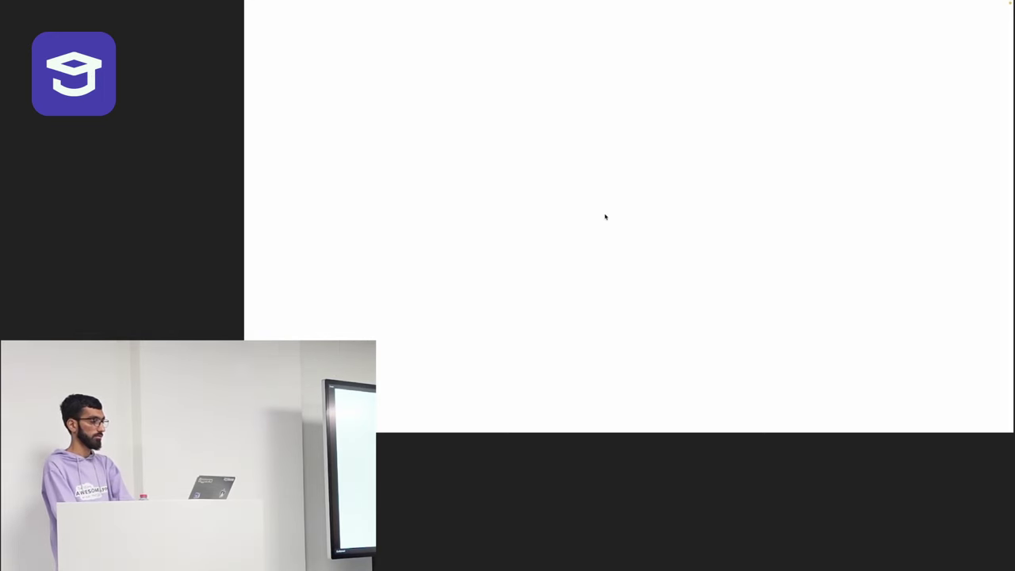
- Switch to the Irfan Themes tab, then run a Google search for 'frappe builder'
mouse_move(245, 119)
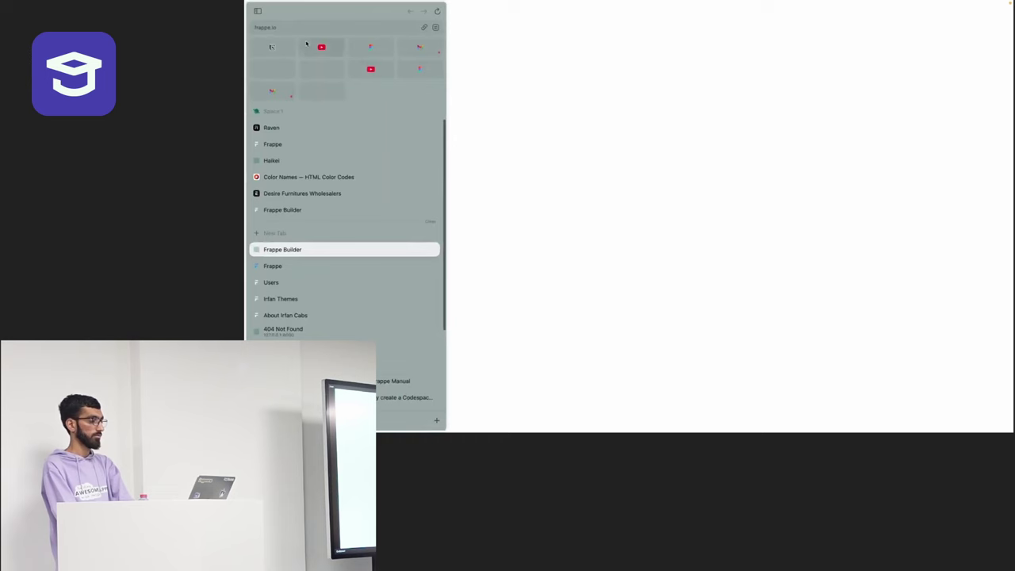
key(super+t)
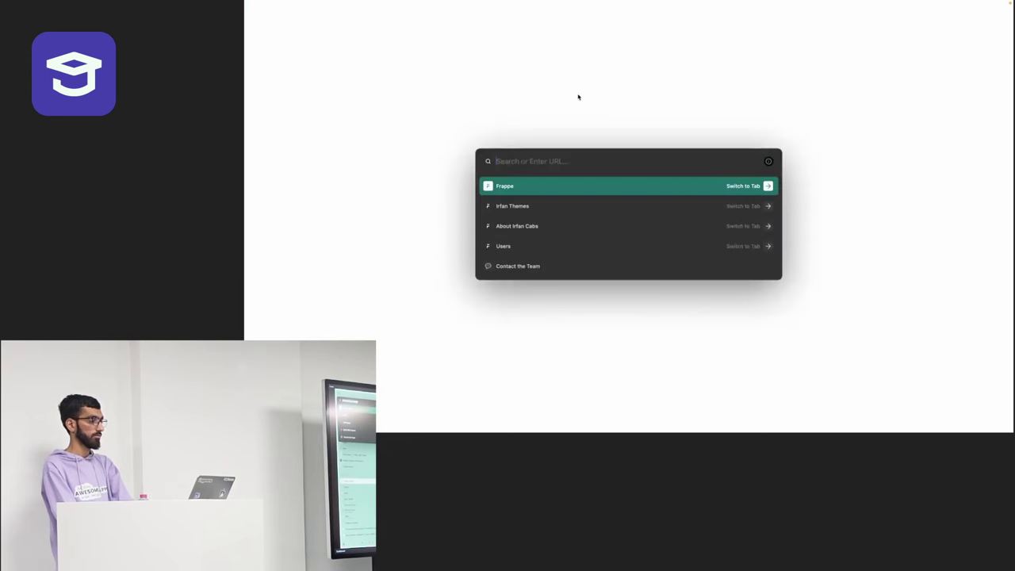
key(Escape)
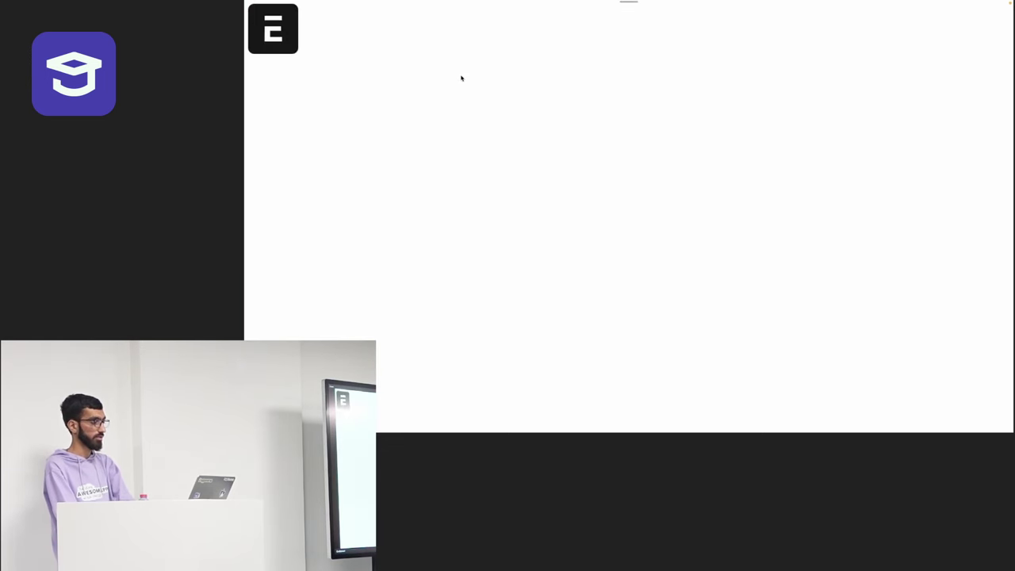
key(super+t)
key(Down)
key(Return)
key(super+t)
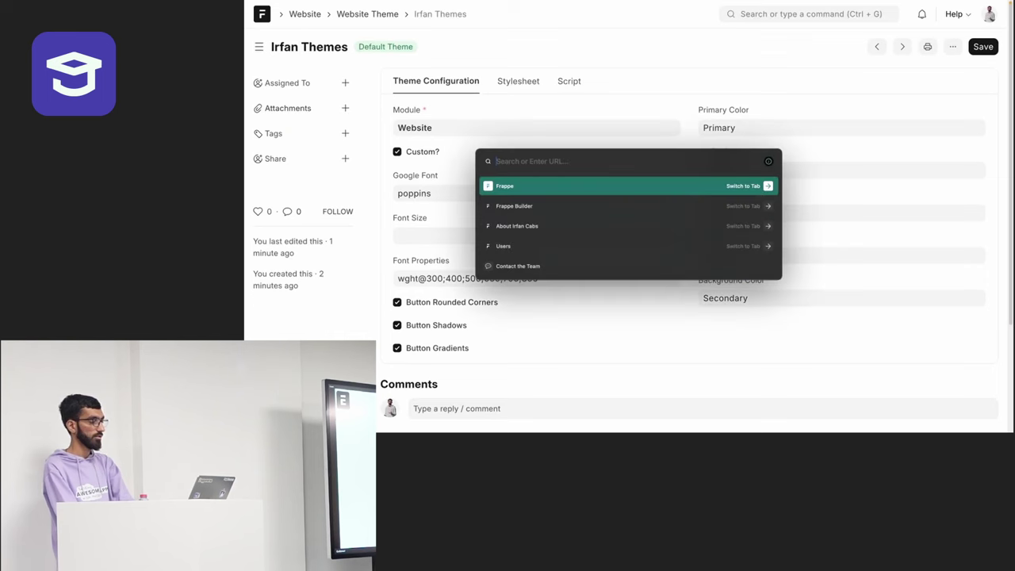
text(frappe builder)
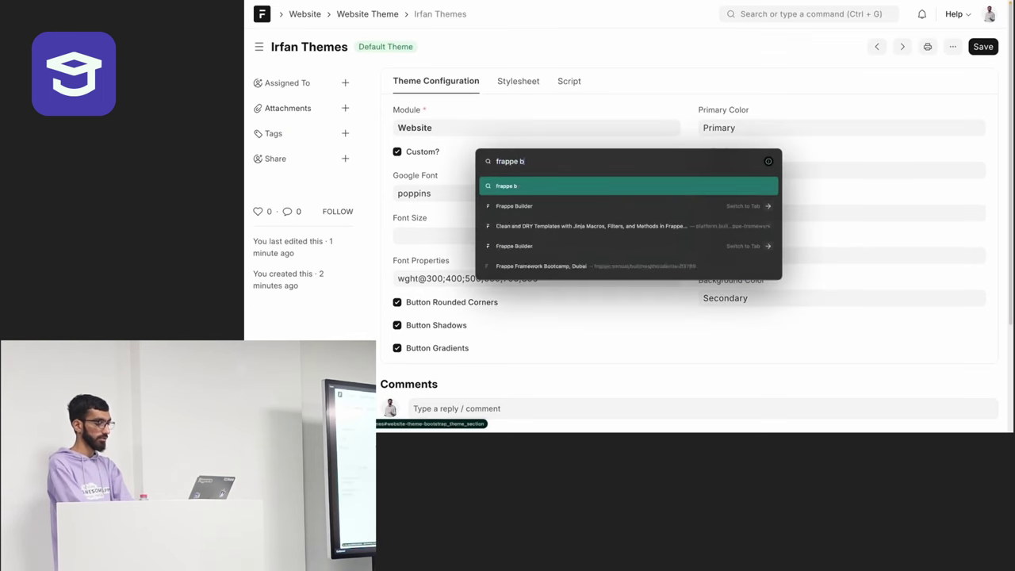
key(Return)
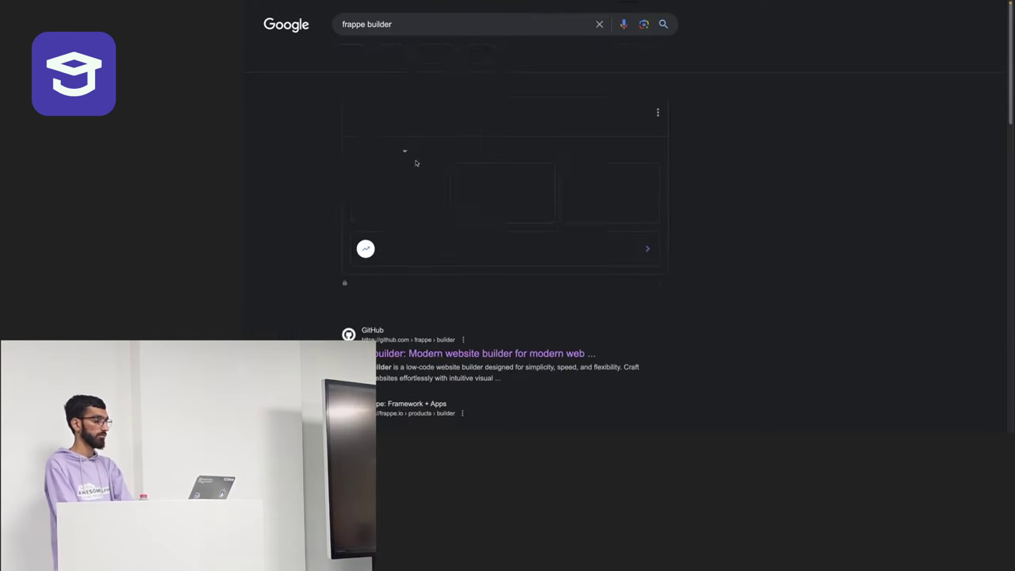
- Open the frappe/builder repository from the GitHub search results
scroll(406, 238, down, 3)
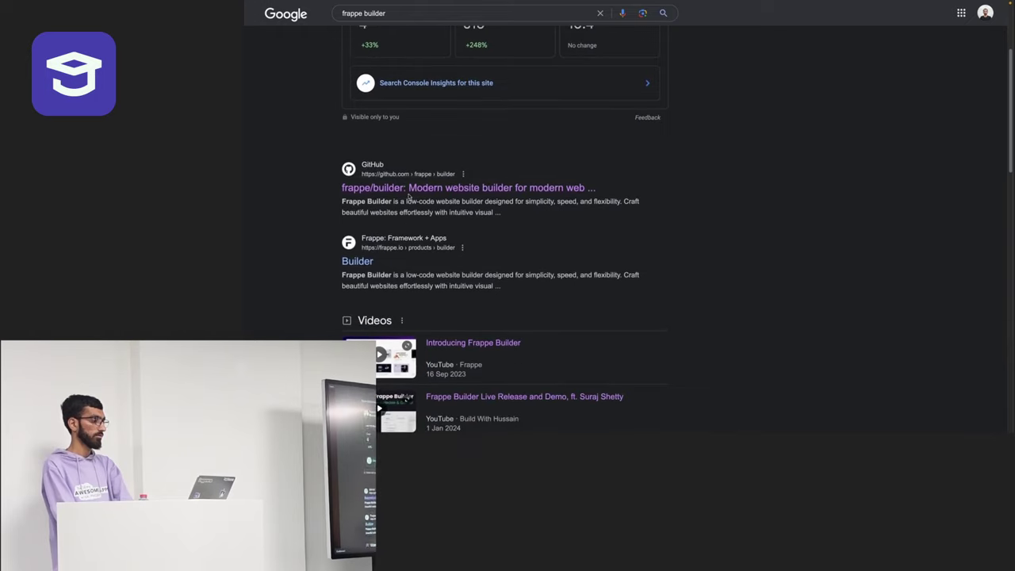
click(402, 188)
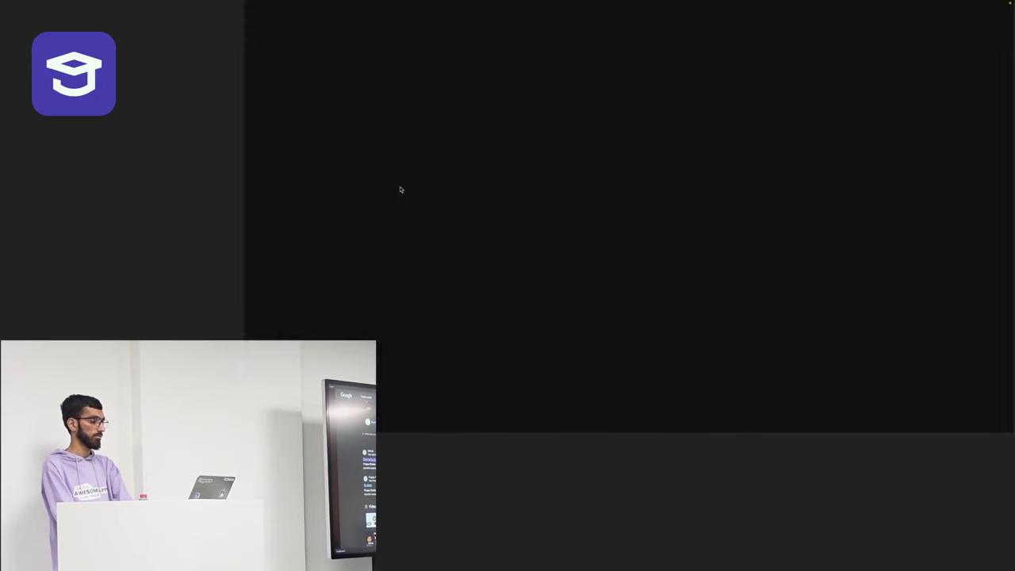
scroll(555, 277, down, 10)
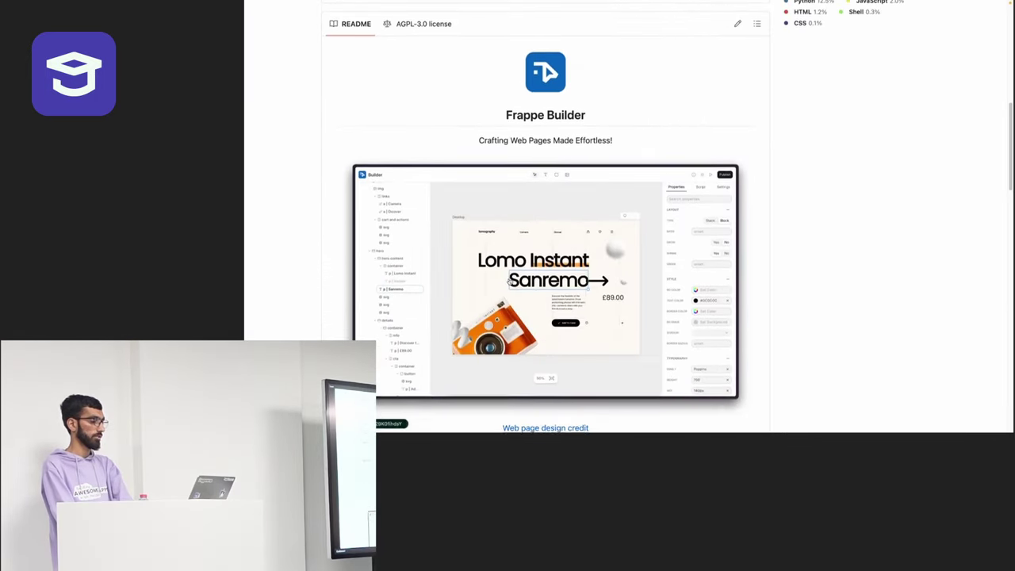
scroll(509, 282, up, 5)
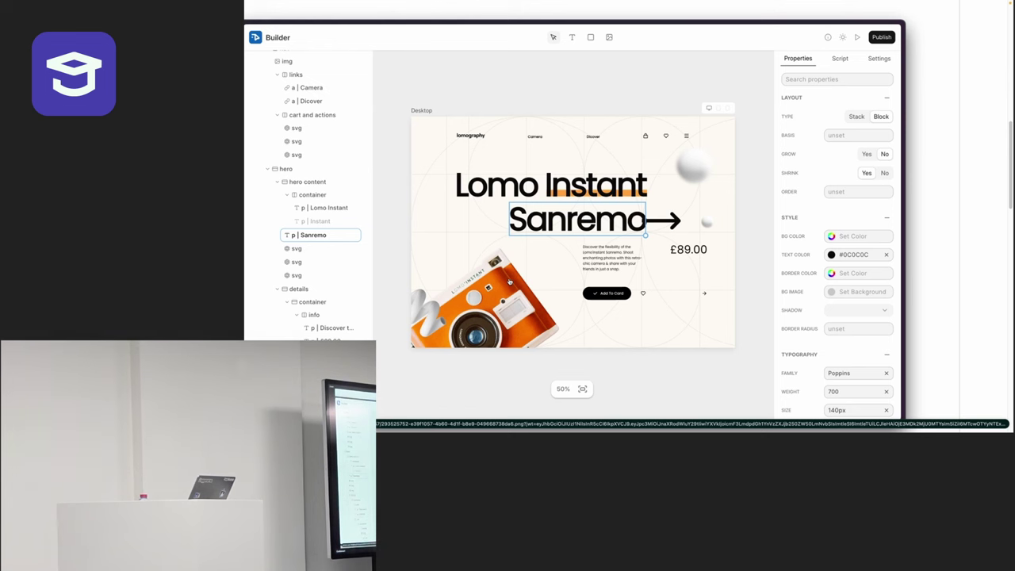
- Read through the README and open the repository's linked YouTube demo video
key(ctrl+0)
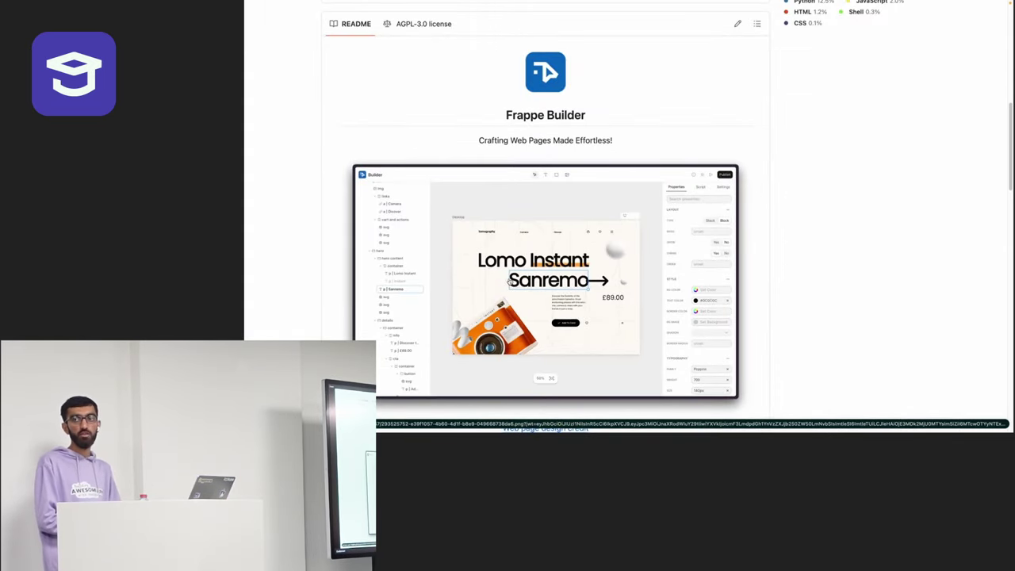
scroll(537, 260, up, 10)
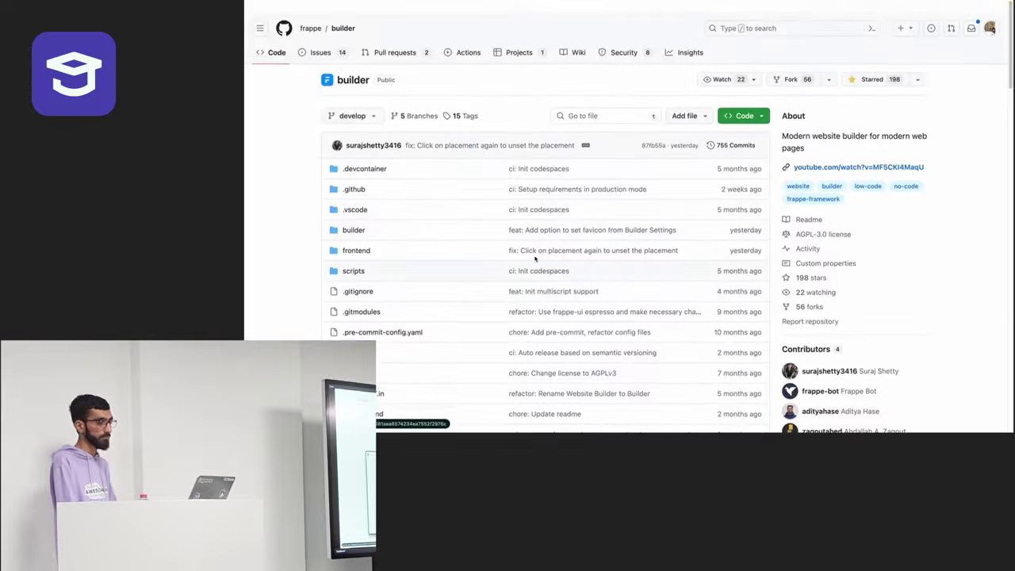
scroll(596, 225, down, 3)
scroll(597, 226, down, 3)
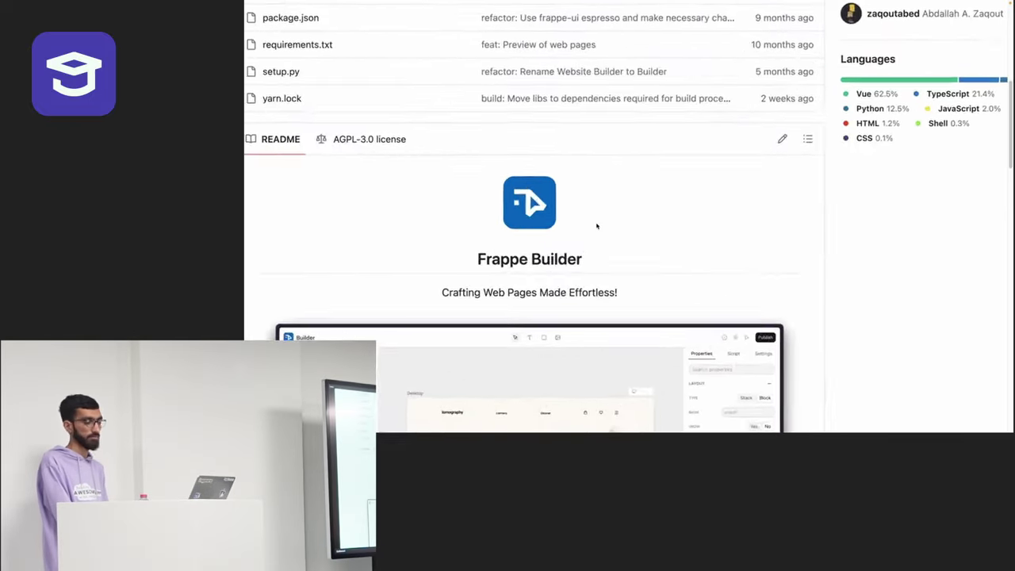
scroll(597, 226, down, 10)
scroll(596, 226, down, 7)
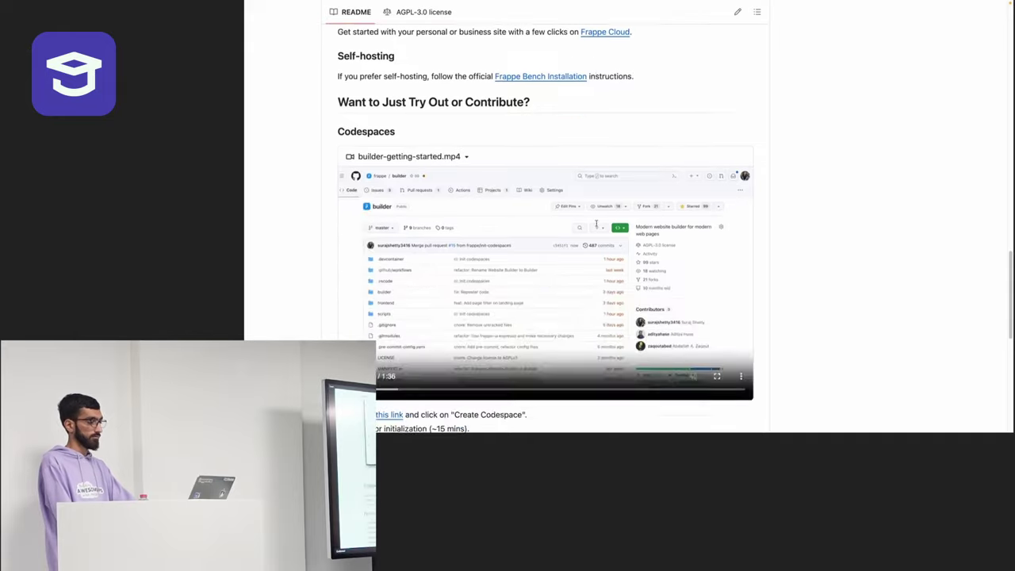
scroll(916, 148, up, 20)
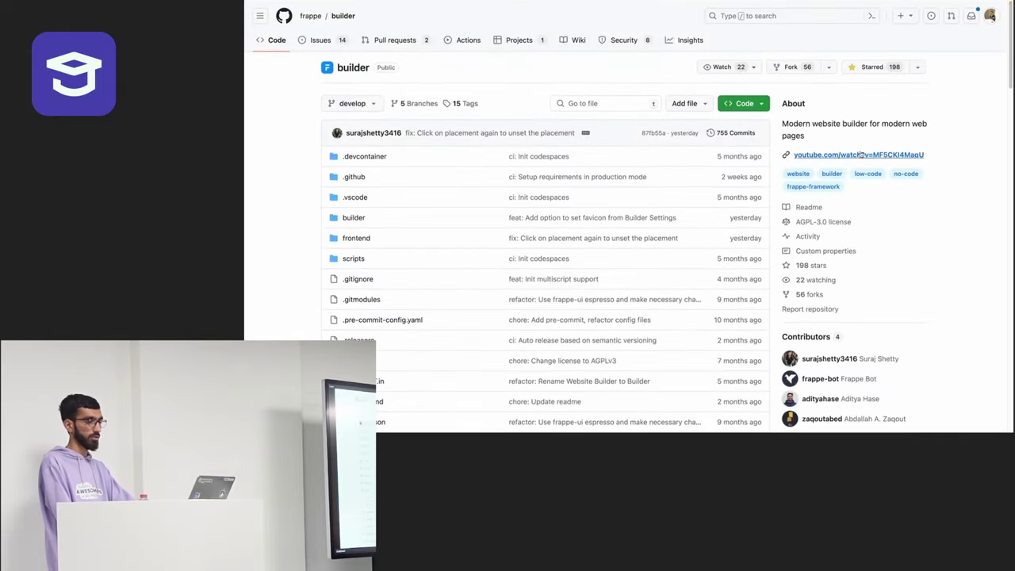
click(860, 155)
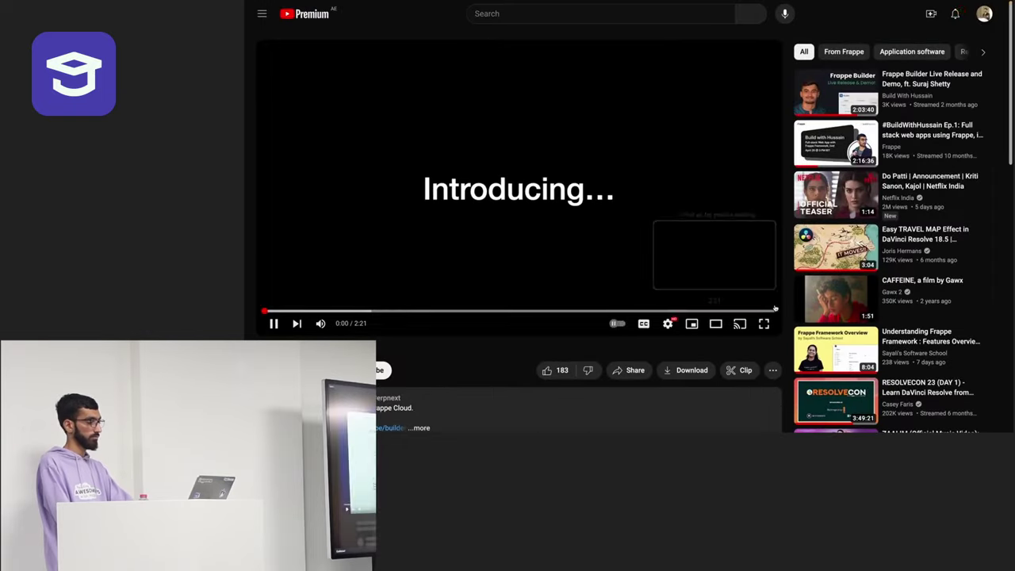
- Play the Frappe Builder demo full screen, skip ahead to the Organick hero scene, then exit full screen
click(765, 325)
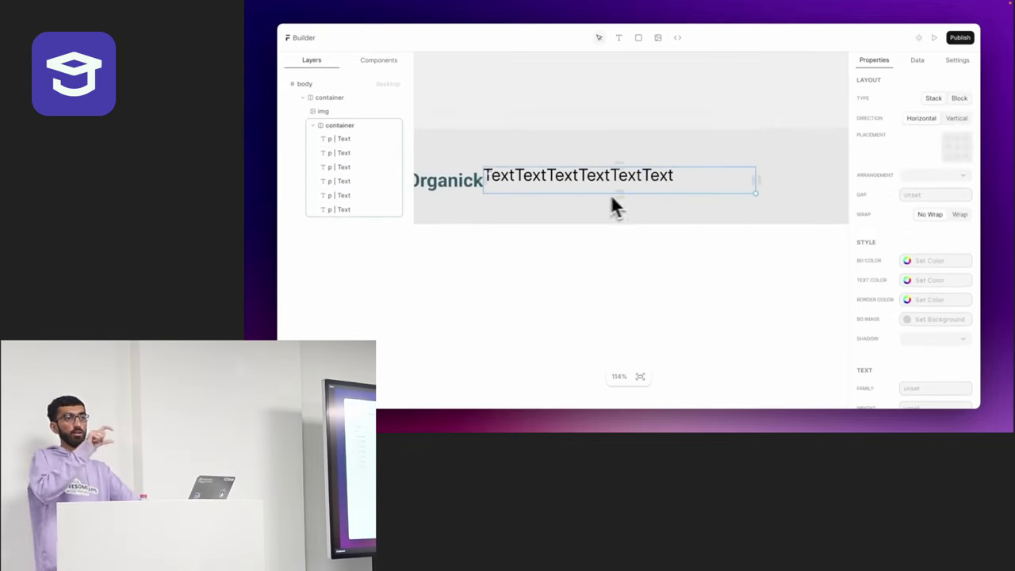
mouse_move(777, 375)
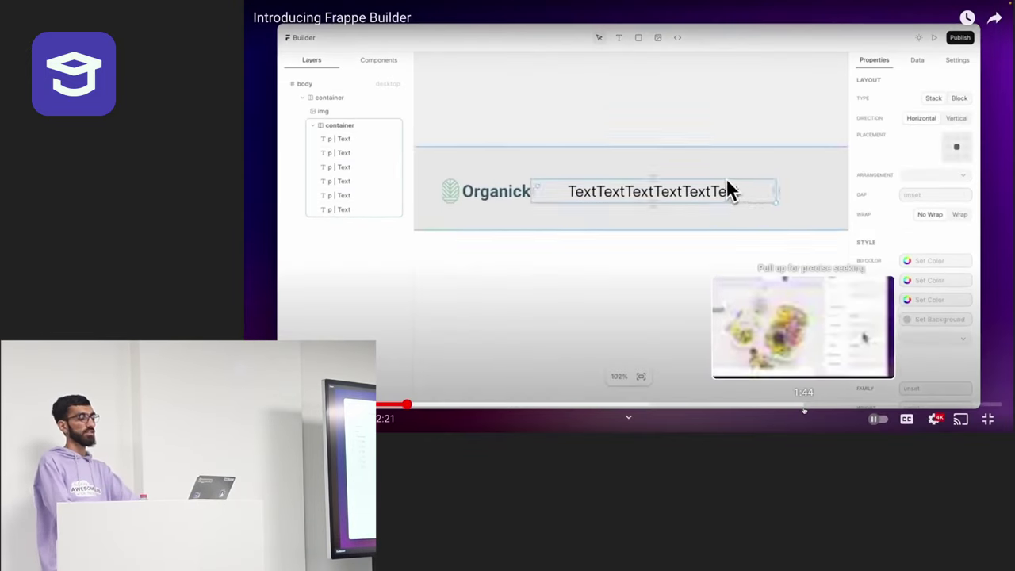
click(804, 404)
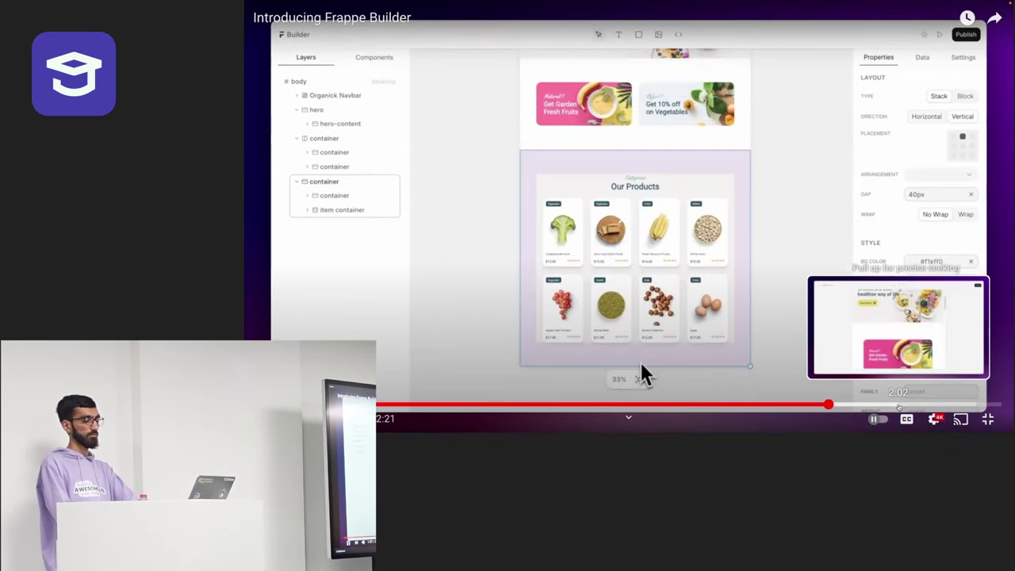
click(899, 404)
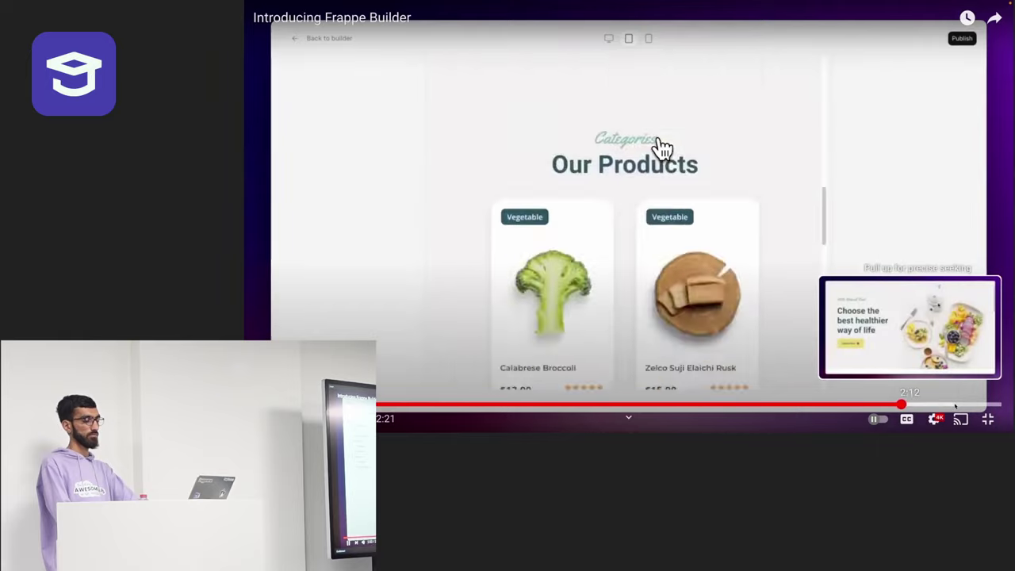
click(954, 404)
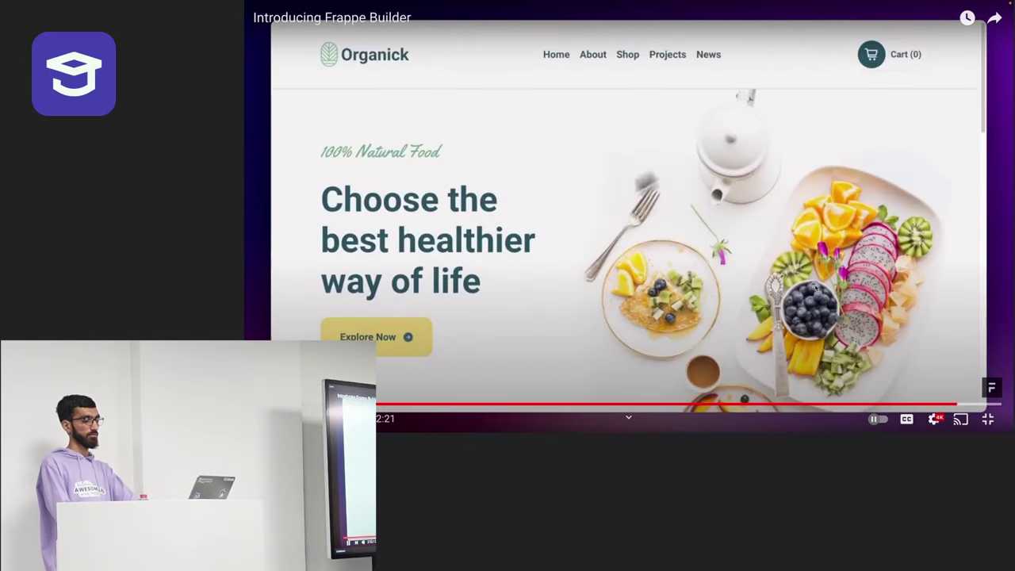
key(Escape)
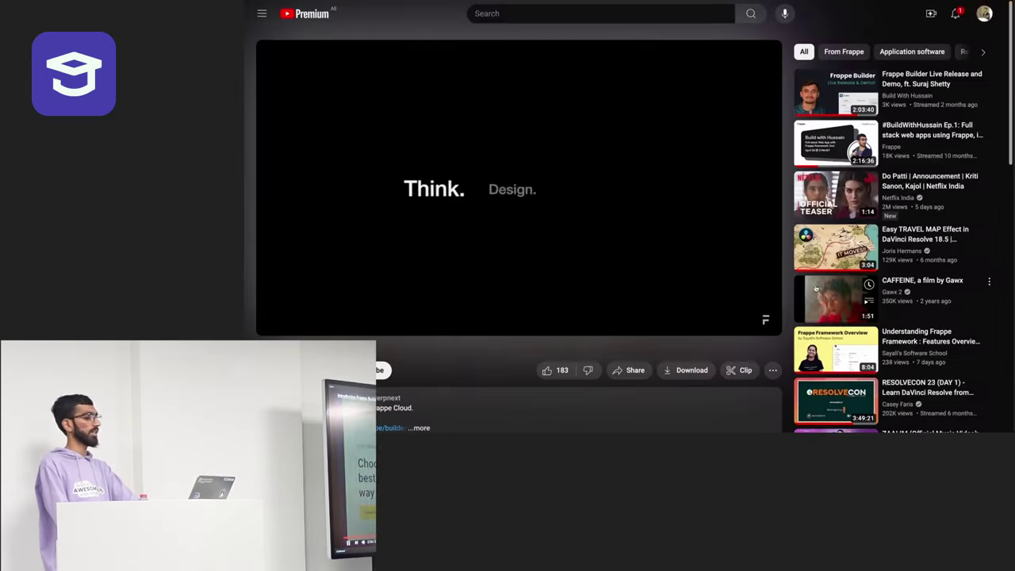
key(ctrl+Tab)
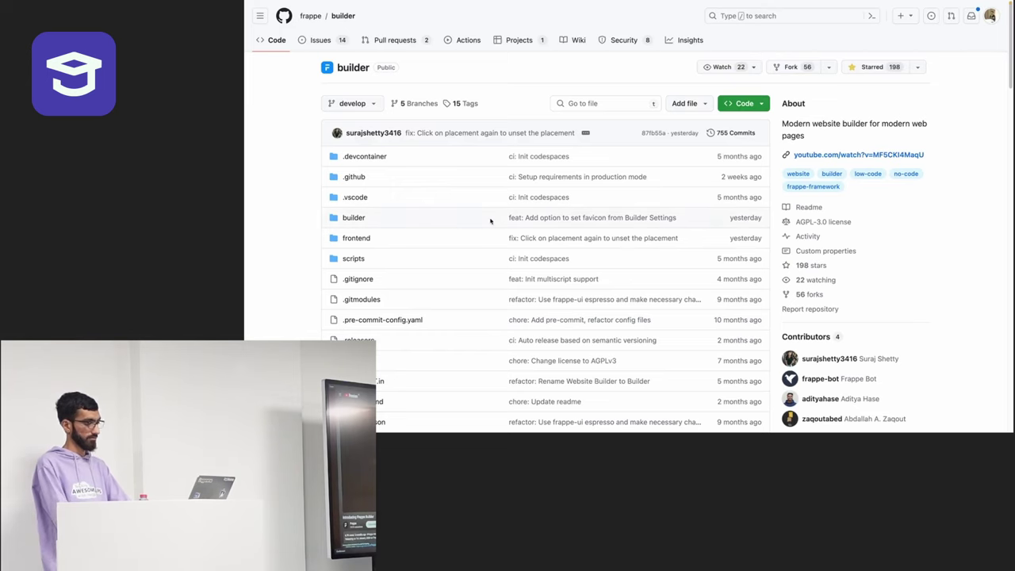
- Look over the Irfan Themes form and the Website Settings page
key(ctrl+Tab)
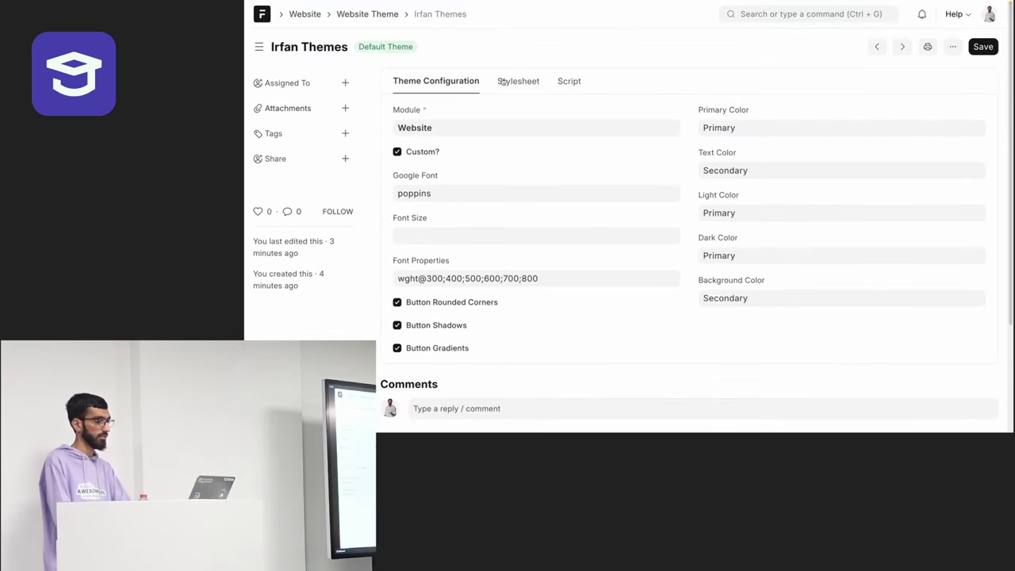
mouse_move(312, 15)
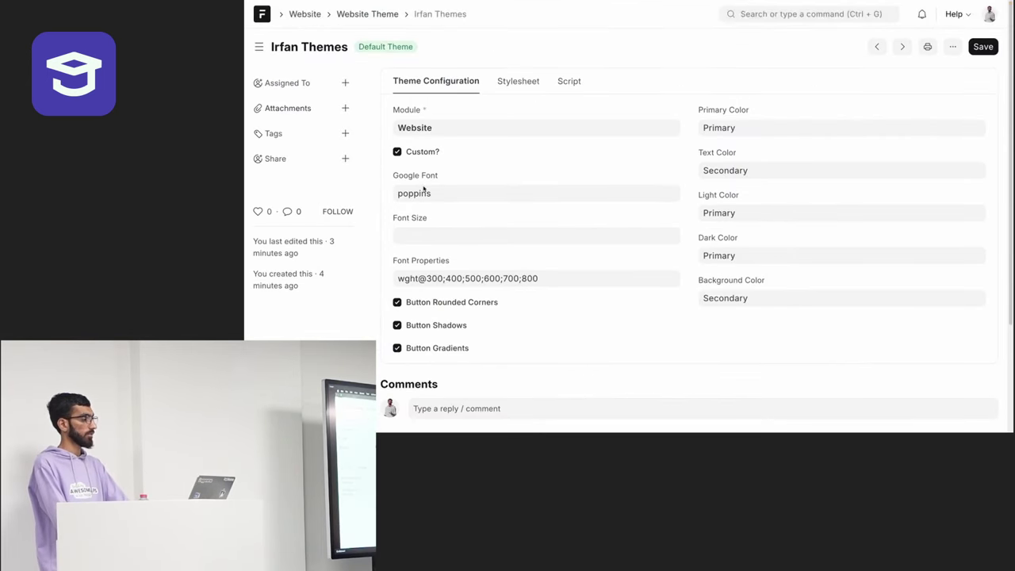
key(ctrl+Tab)
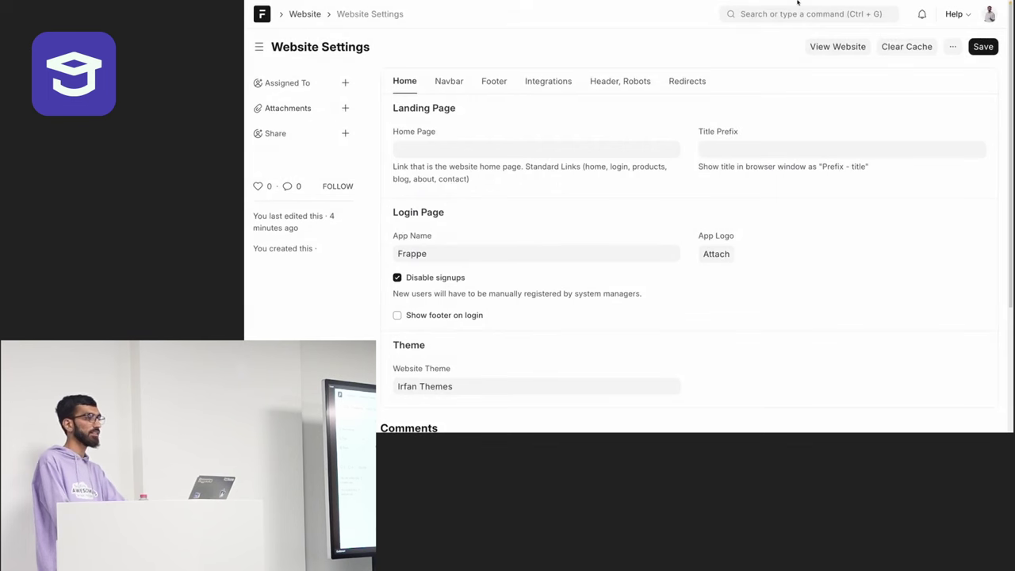
- Search 'web page' to open the Web Page list, then return to the Desk home
click(767, 14)
text(web a)
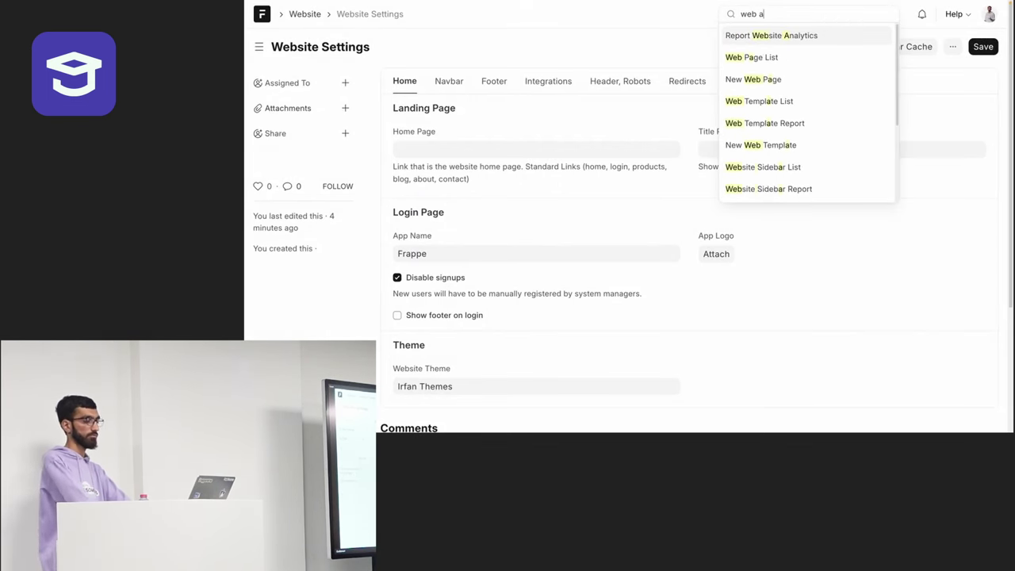
key(BackSpace)
text(page)
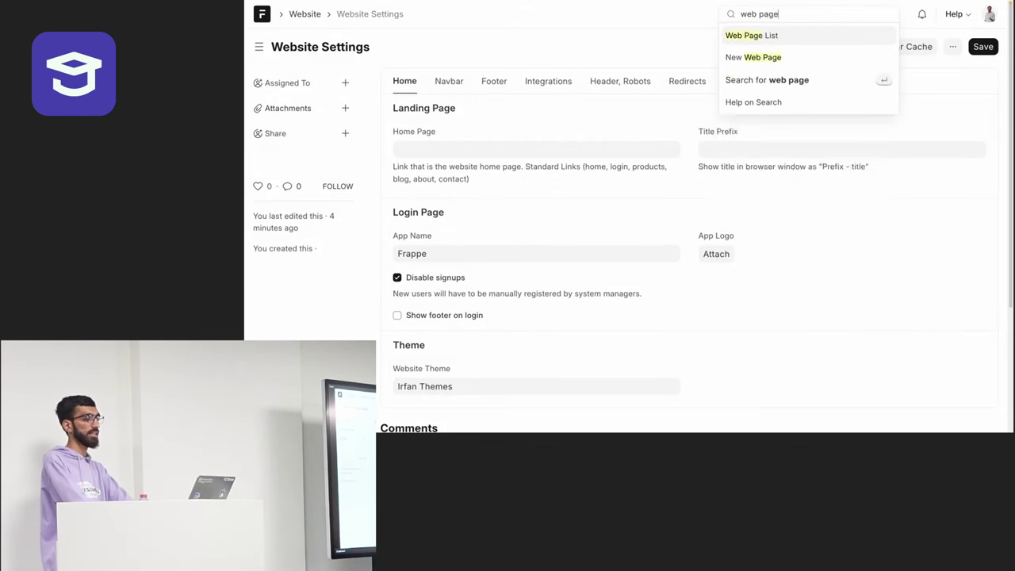
key(Return)
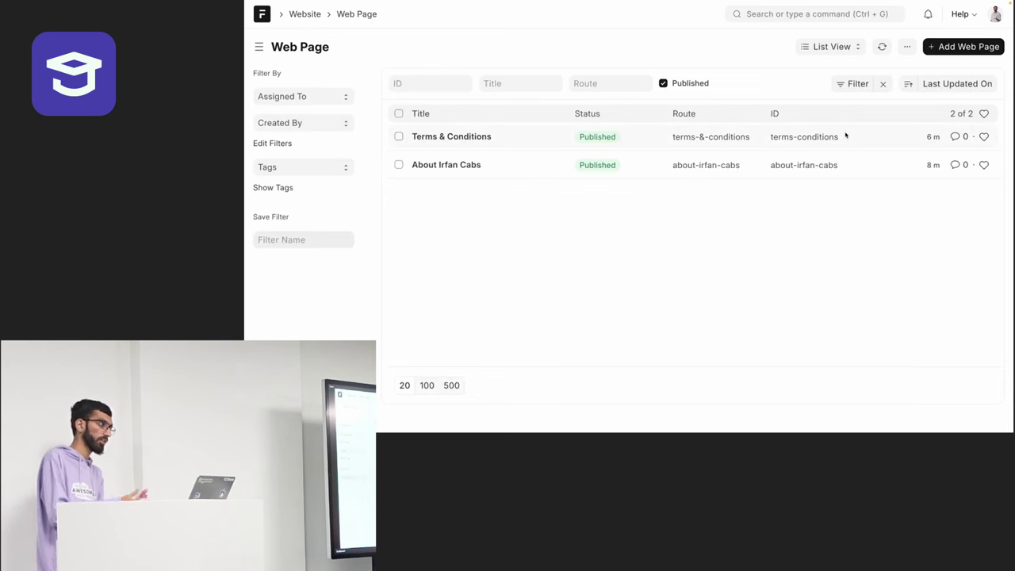
click(266, 17)
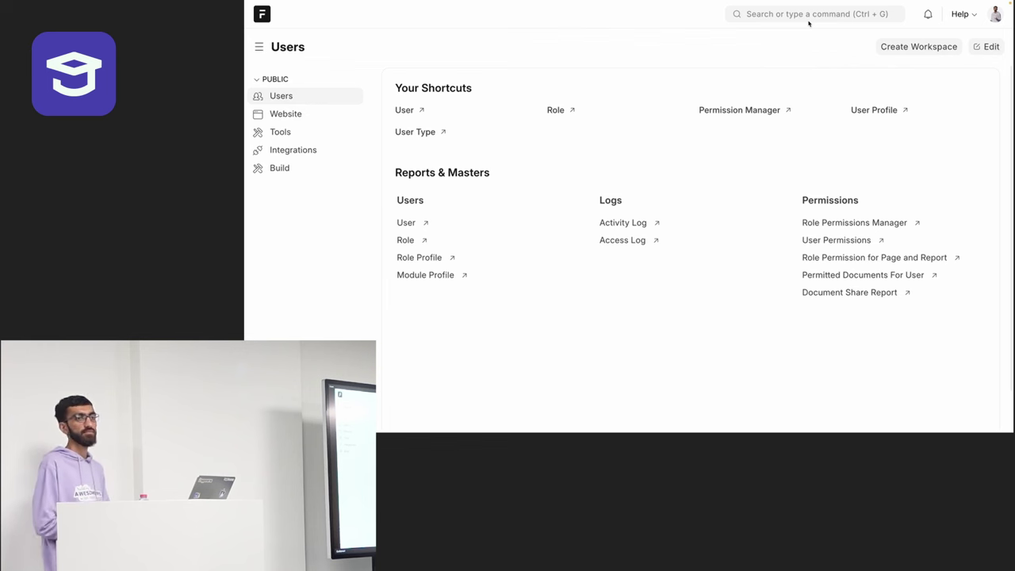
key(super+t)
- Present the Frappe Framework - Introduction deck from slide 17 to the drivers spreadsheet slide
text(slides.google.com)
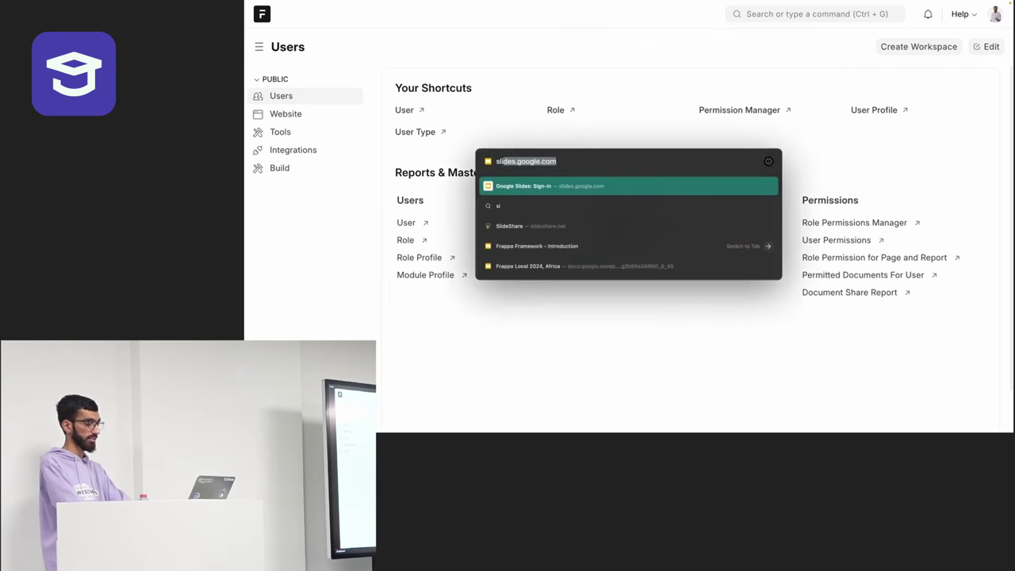
key(Down)
key(Down)
key(Down)
key(Return)
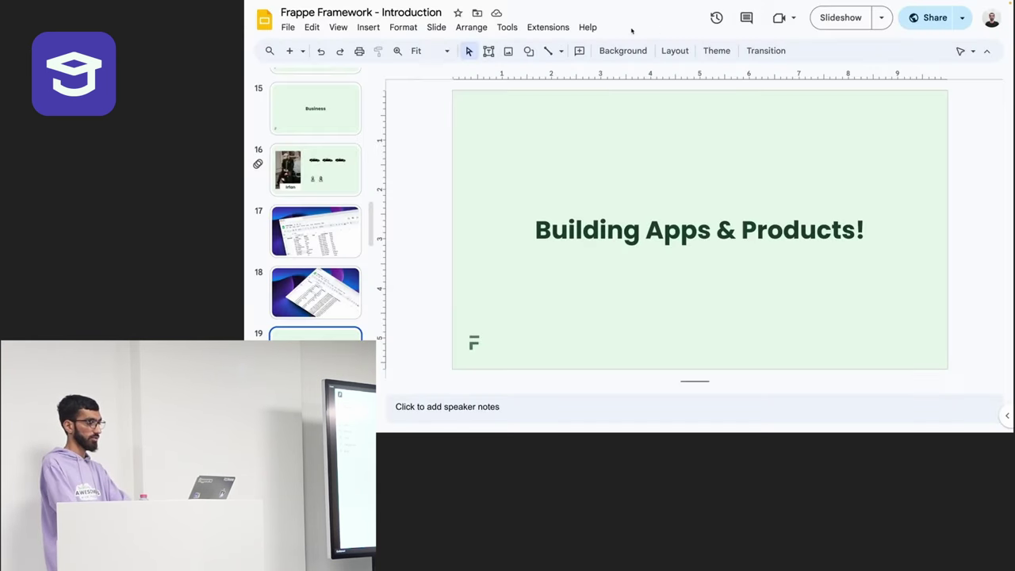
click(315, 231)
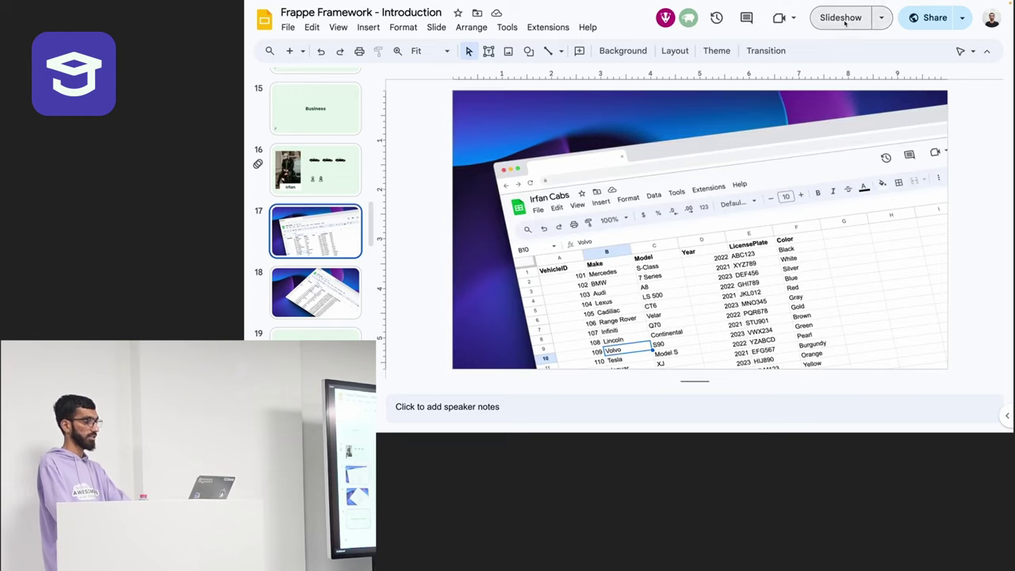
click(844, 25)
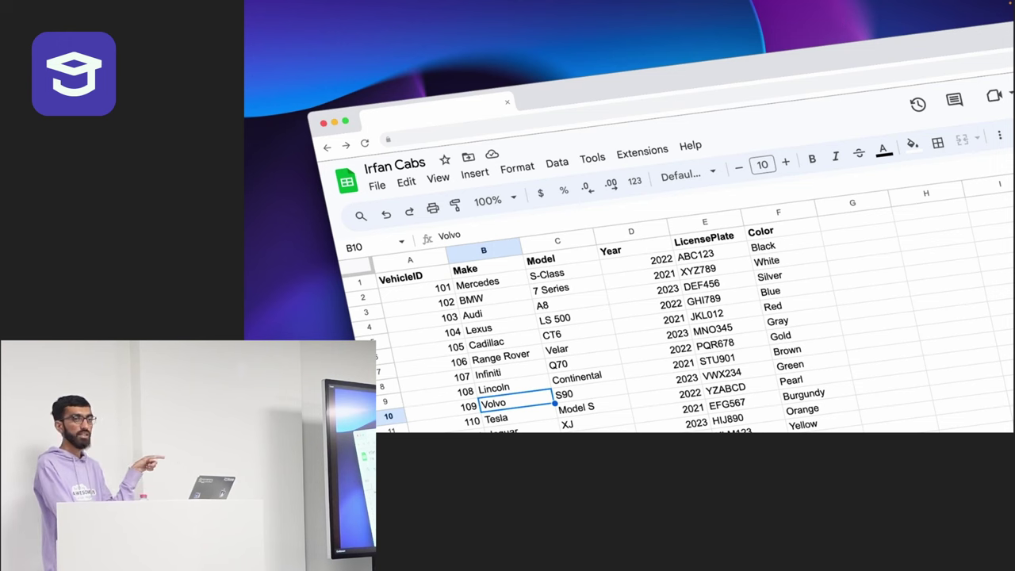
key(Right)
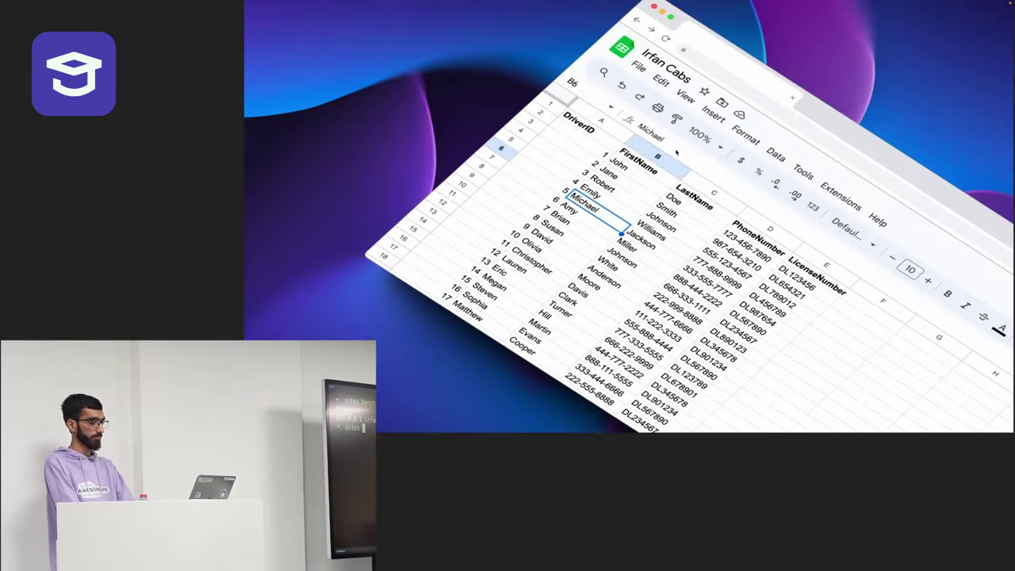
- Return to the Frappe Users tab and open the Build workspace
key(super+space)
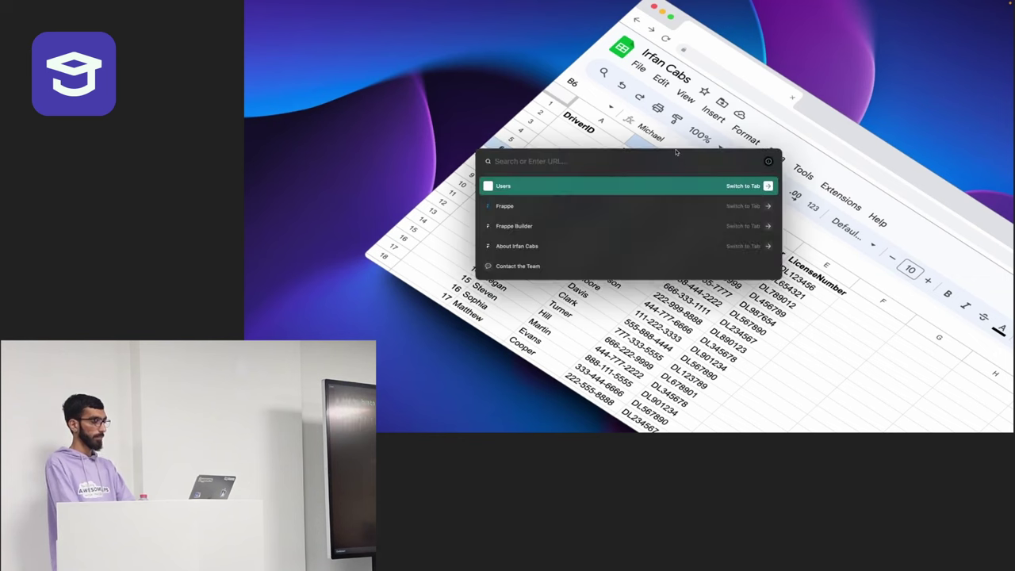
key(Down)
key(Up)
key(Return)
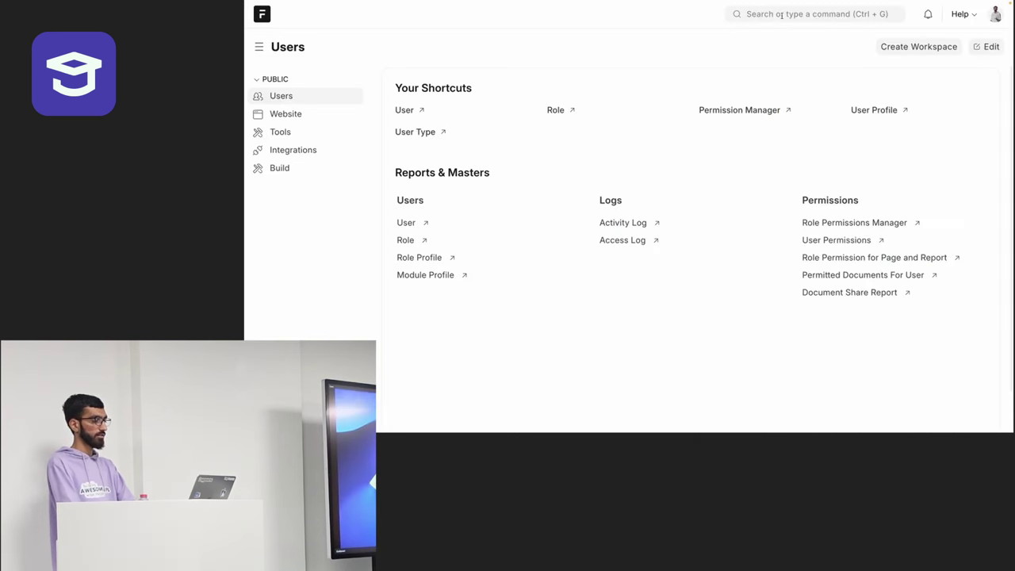
key(ctrl+g)
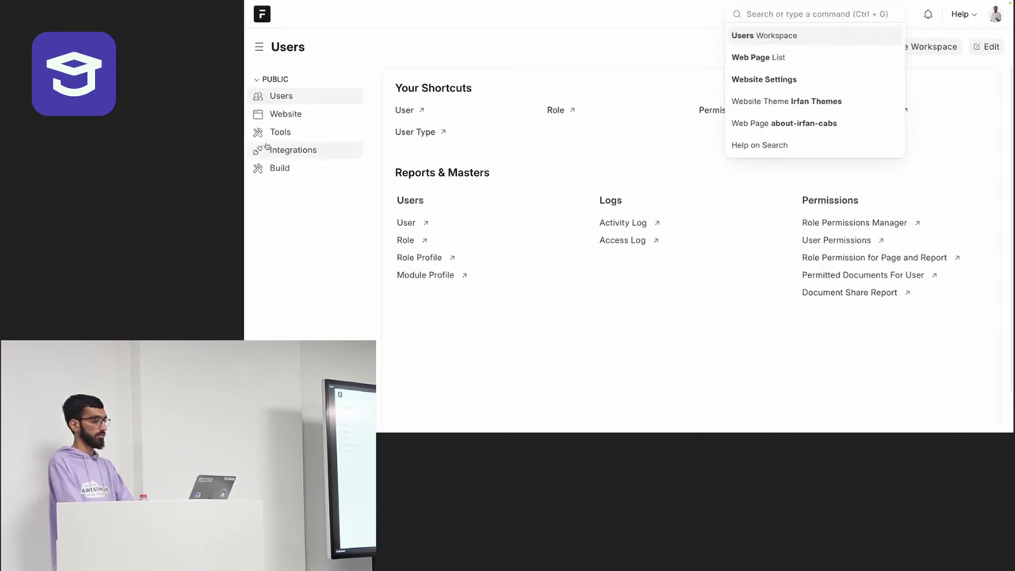
click(278, 167)
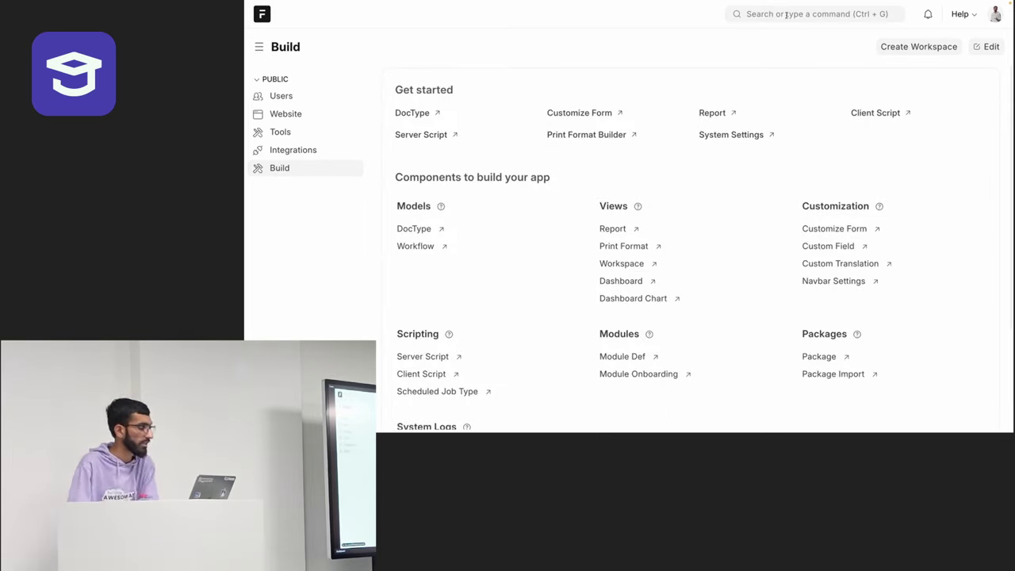
- Search 'doctype' in the awesome bar to open the DocType list
key(ctrl+g)
click(384, 92)
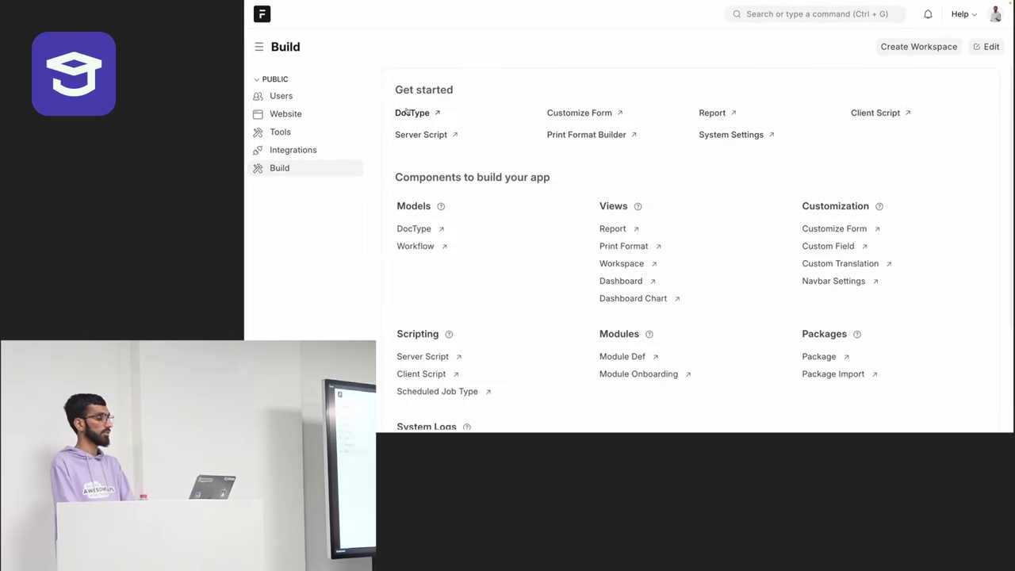
click(778, 16)
text(doctype)
key(Return)
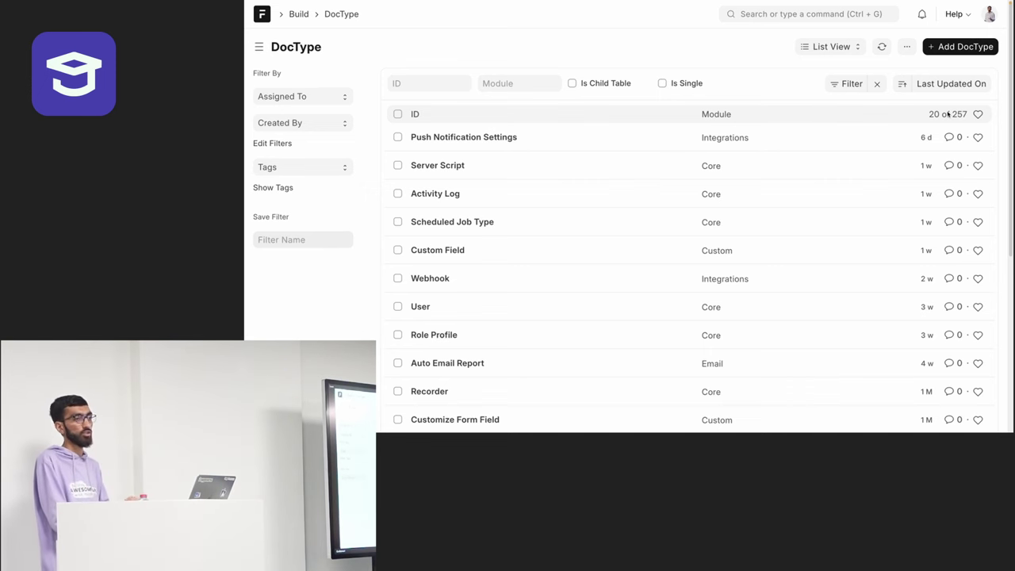
- Filter the DocType list by ID 'todo'
click(443, 87)
text(docty)
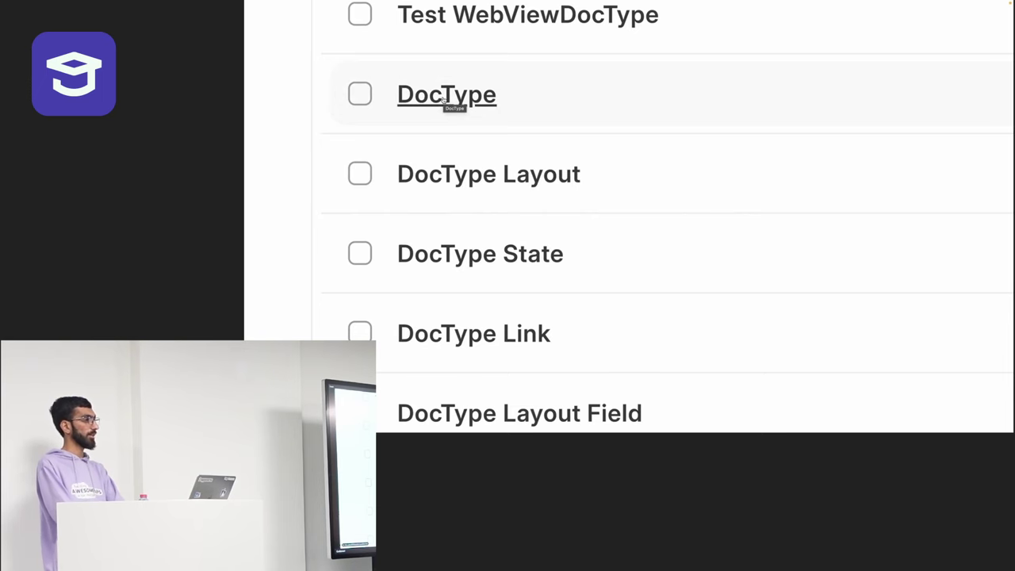
scroll(540, 226, left, 5)
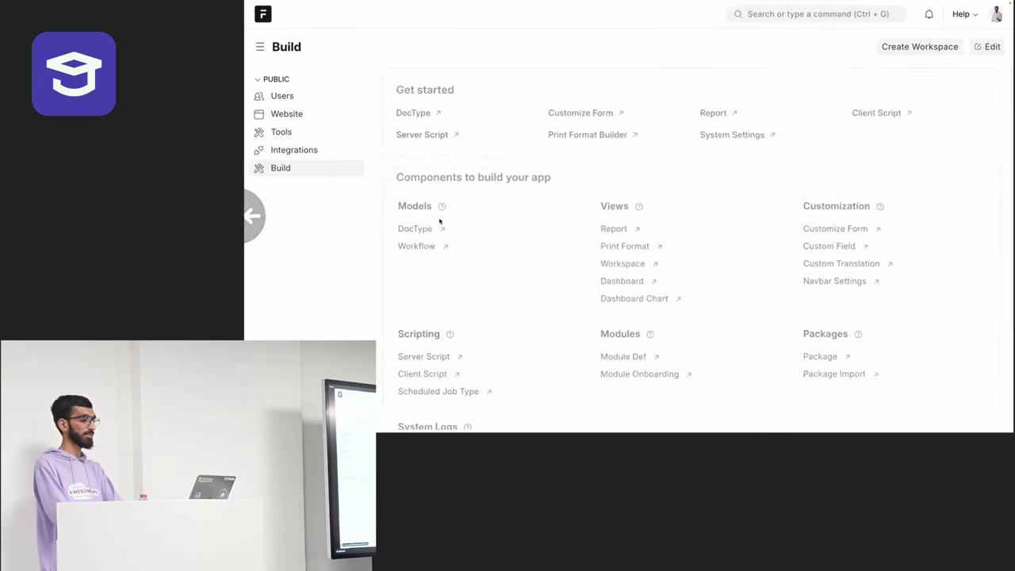
scroll(458, 136, right, 5)
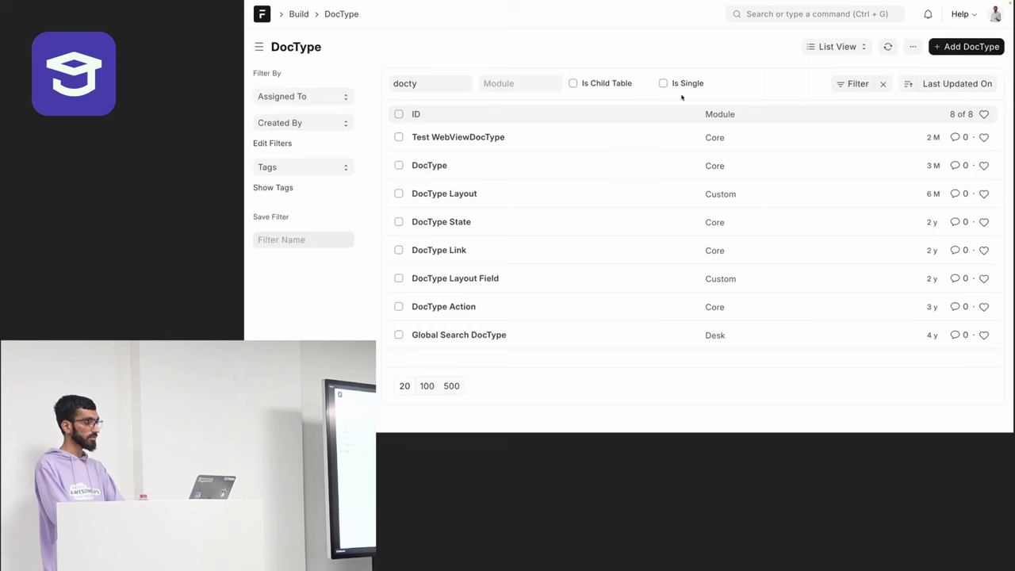
click(455, 83)
key(ctrl+a)
key(BackSpace)
text(todo)
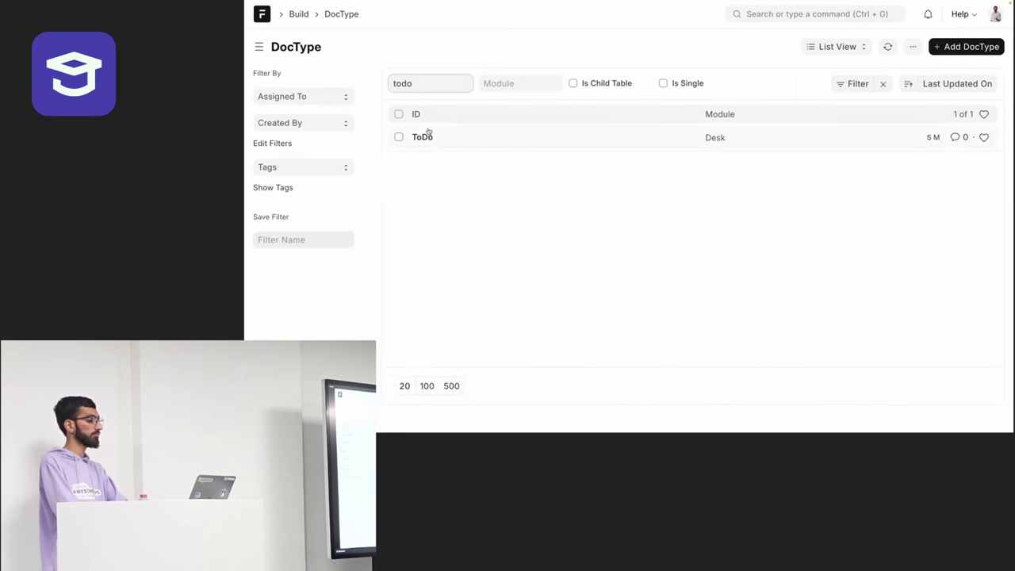
- Inspect the ToDo DocType, go back, and start a new DocType
click(425, 137)
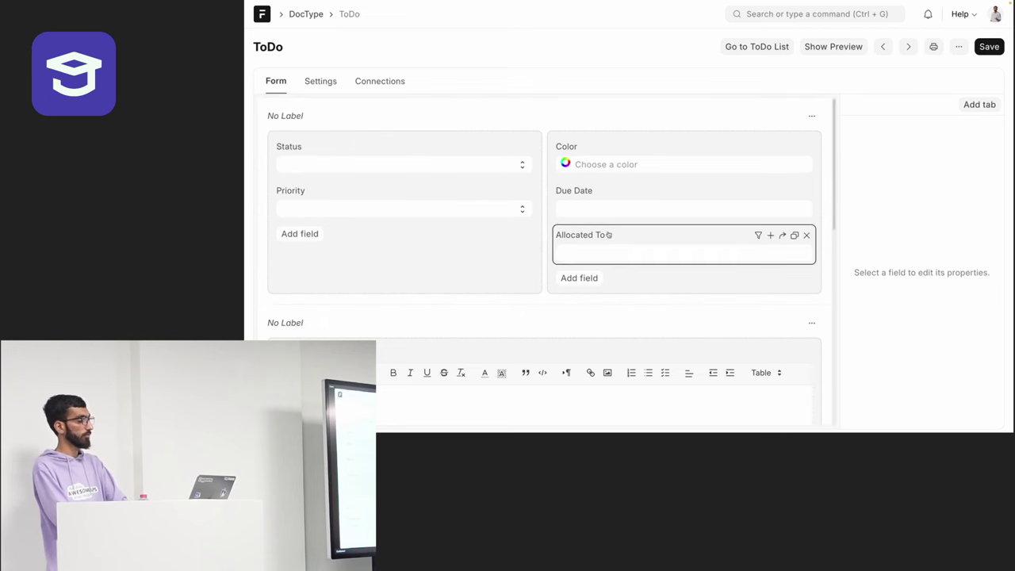
key(alt+Left)
click(955, 47)
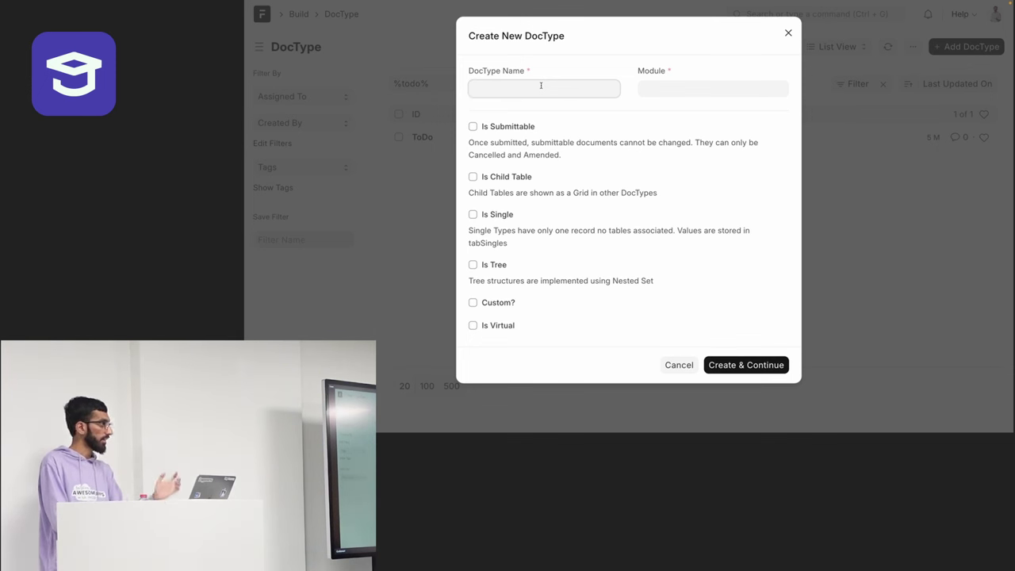
- Enter Driver as the DocType Name and choose Custom as its module
text(Driver)
key(Tab)
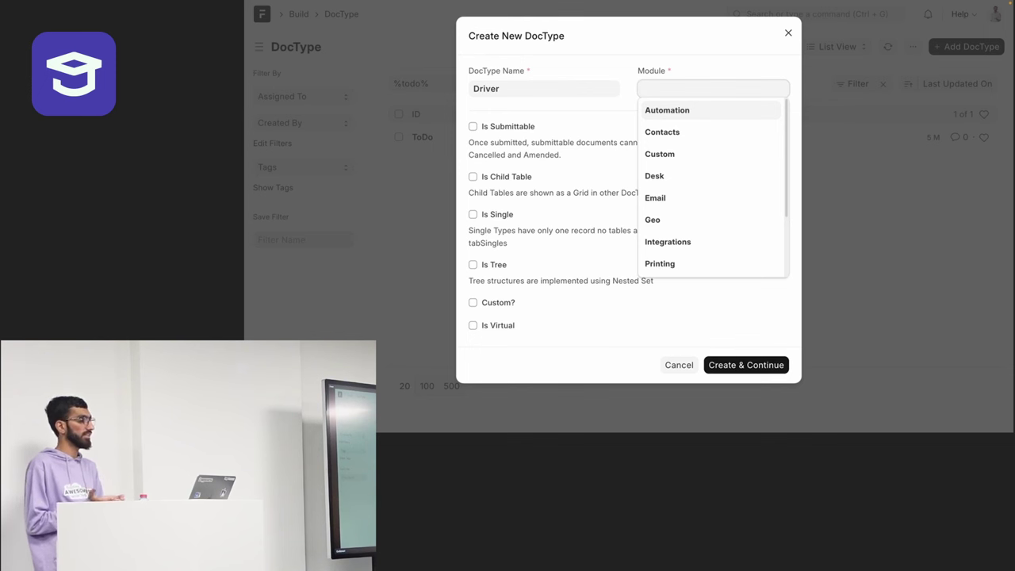
scroll(704, 166, down, 2)
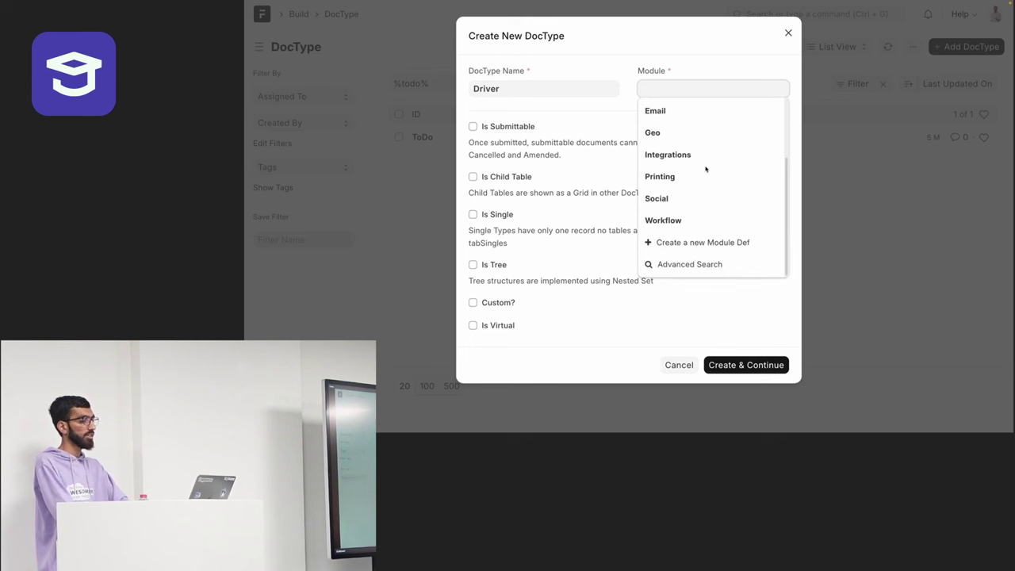
scroll(705, 167, up, 3)
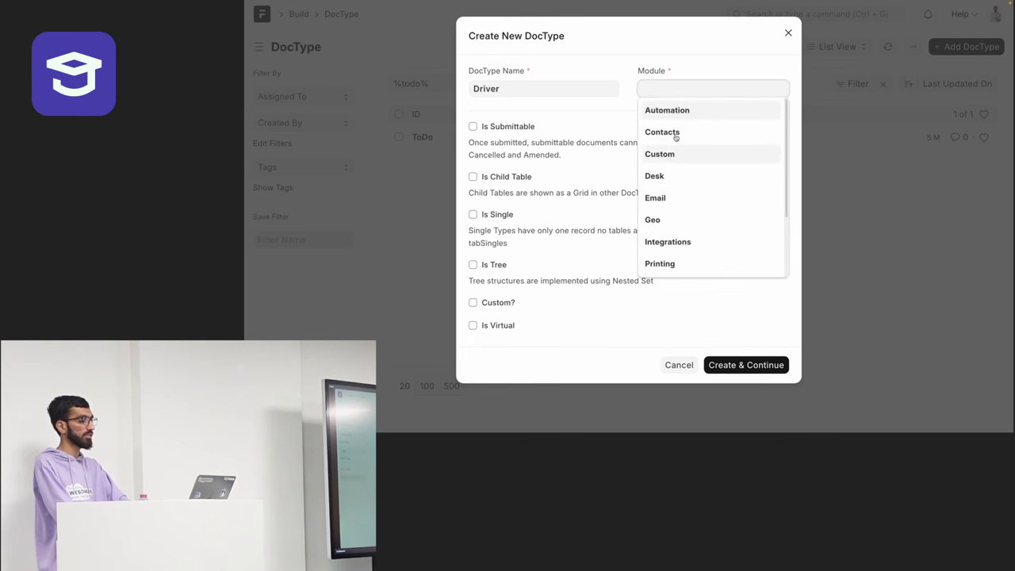
scroll(681, 173, down, 2)
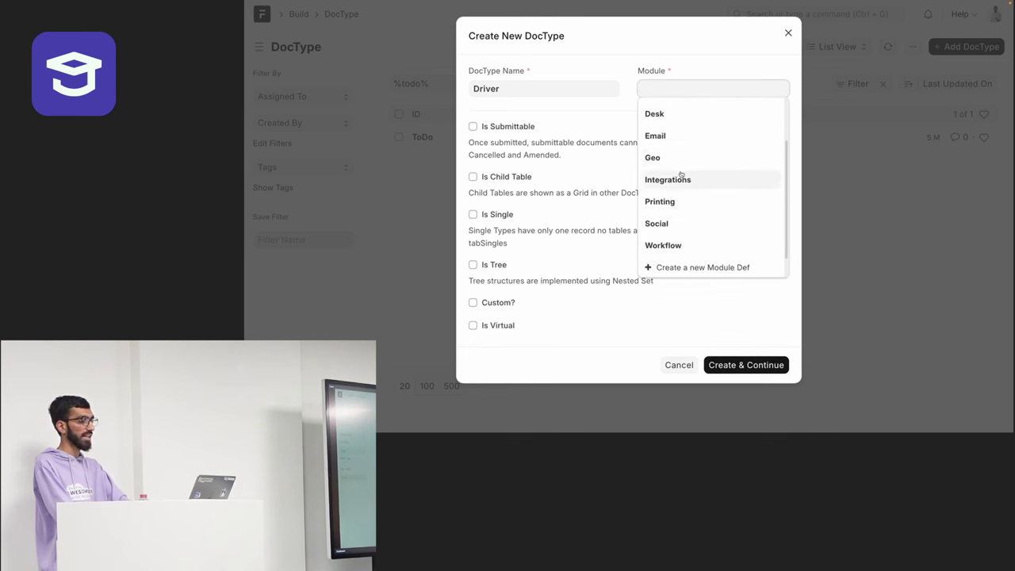
scroll(666, 139, up, 2)
click(664, 153)
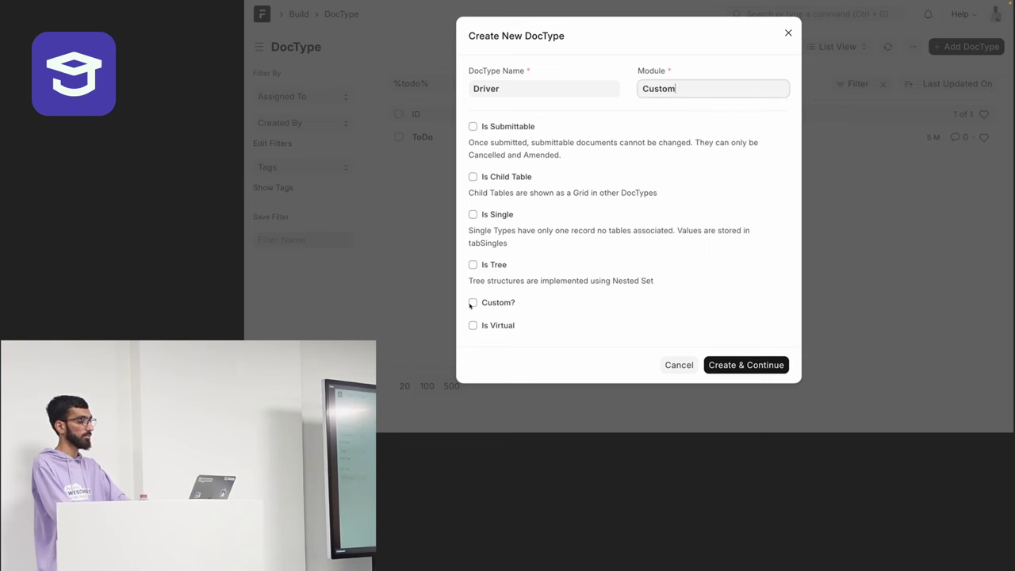
key(super+Tab)
key(super+Tab)
key(super+Tab)
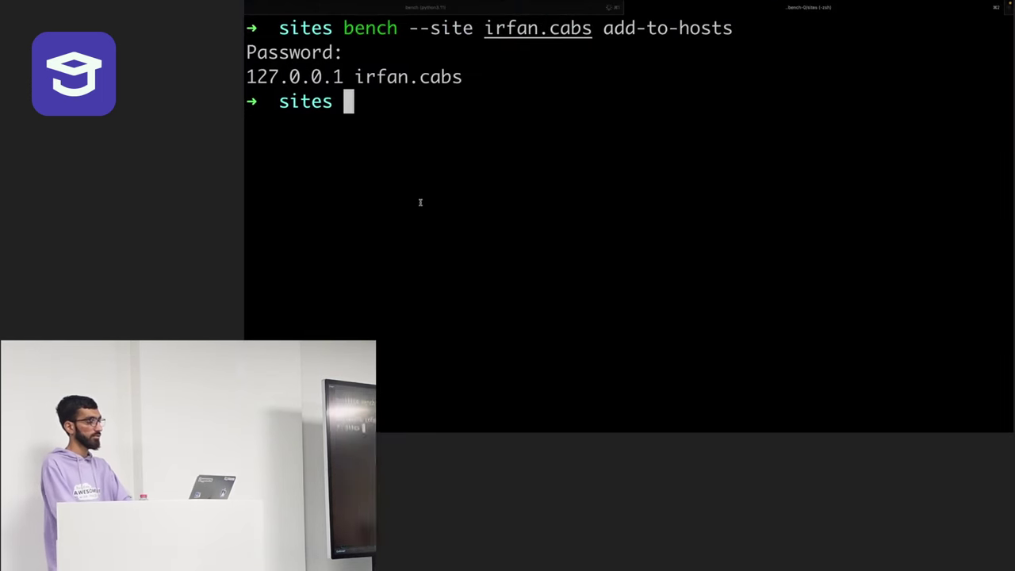
- Clear the terminal and open common_site_config.json in VS Code
text(clea)
key(Return)
text(c)
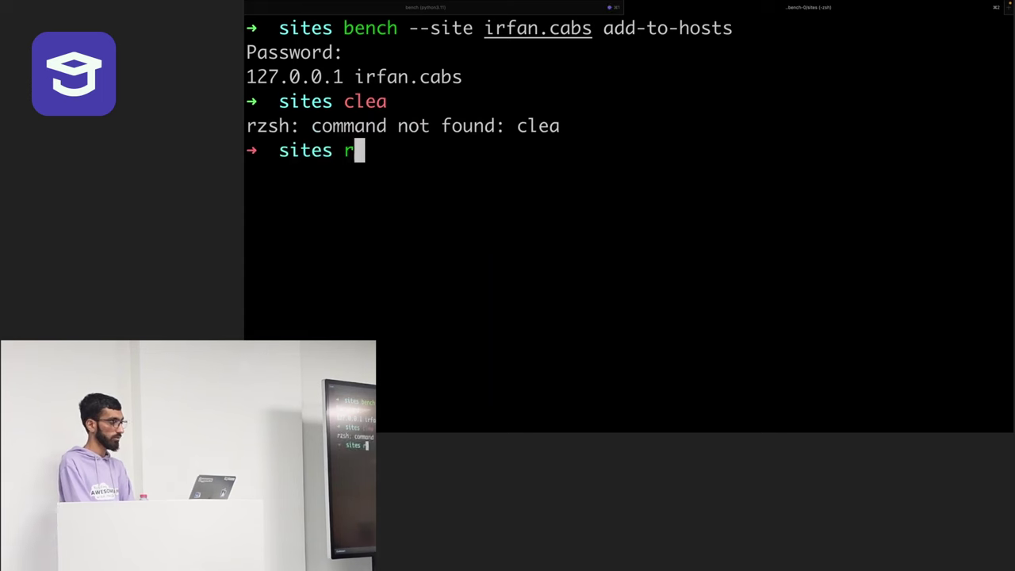
text(ode common_site_config.json)
key(Return)
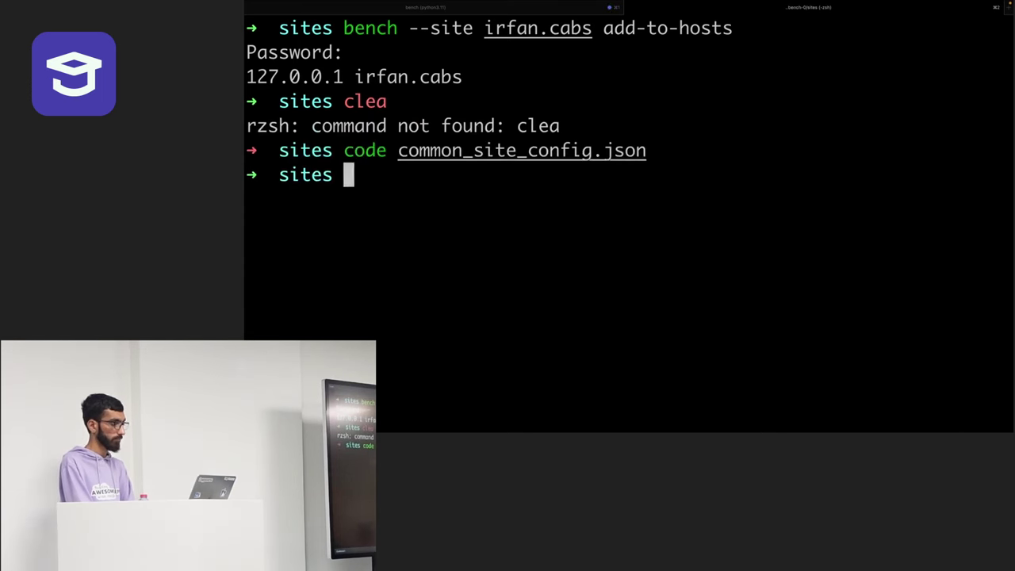
- Delete the developer_mode line, close VS Code, and return to iTerm
click(447, 117)
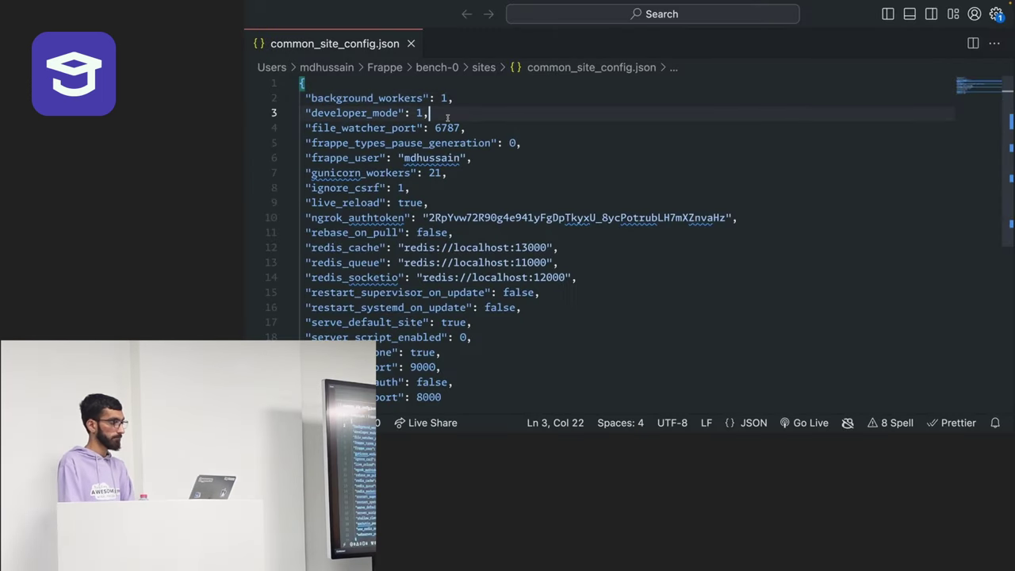
key(shift+Home)
key(BackSpace)
key(BackSpace)
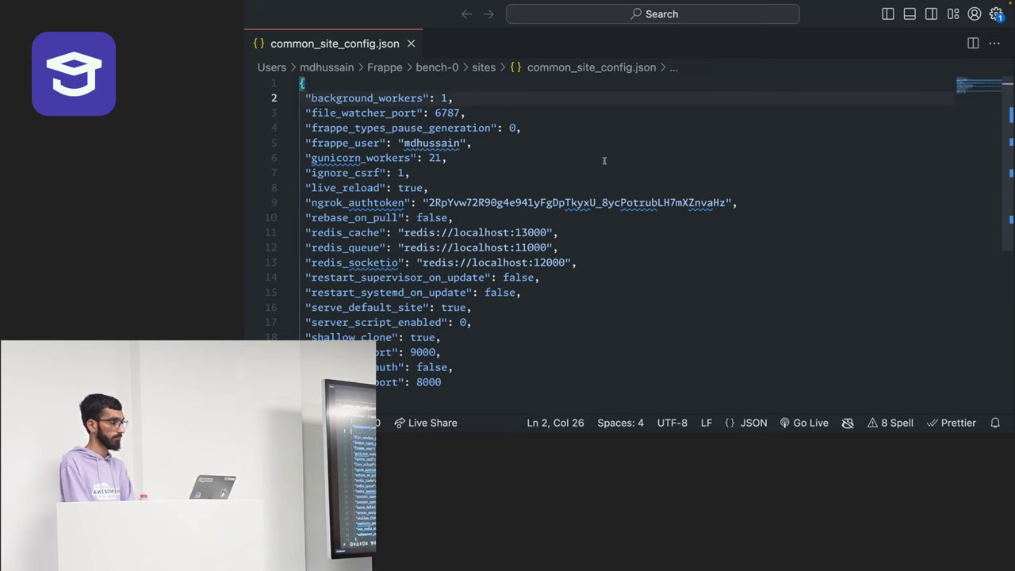
key(super+w)
key(super+p)
key(super+shift+p)
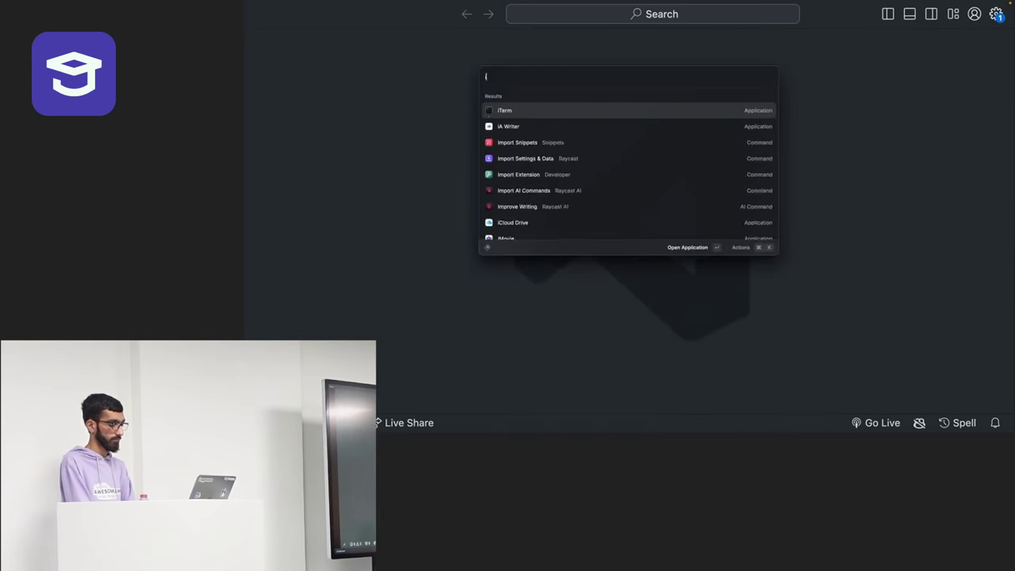
key(Escape)
key(super+w)
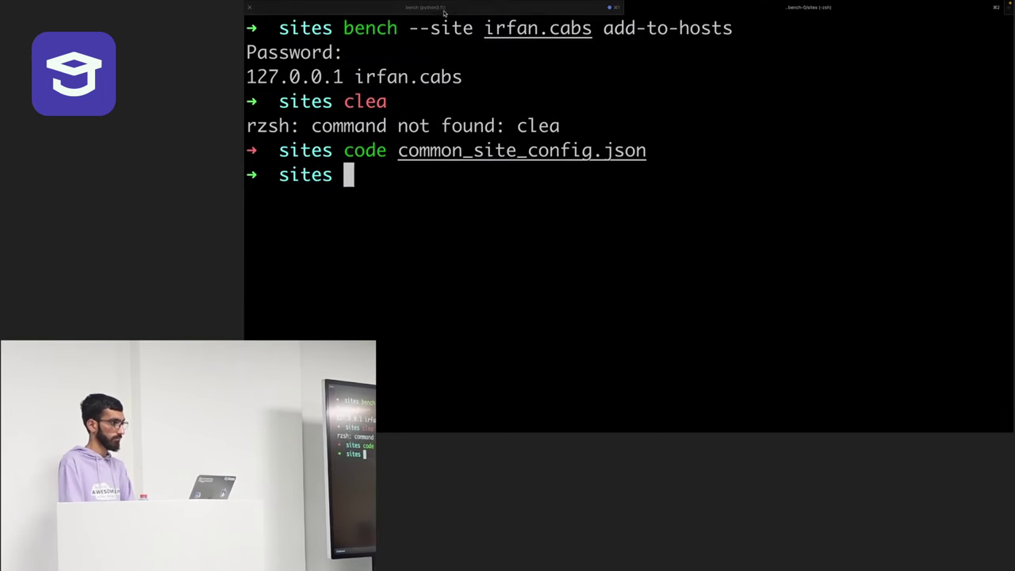
- Stop and rerun bench start in the bench tab, then dismiss the new-DocType dialog
click(444, 12)
key(ctrl+c)
key(Up)
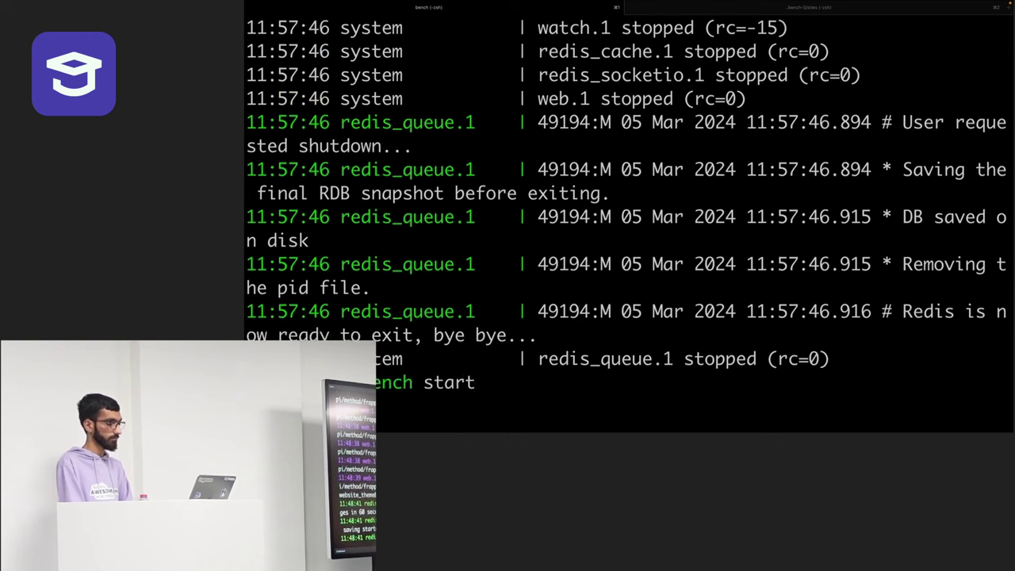
key(Return)
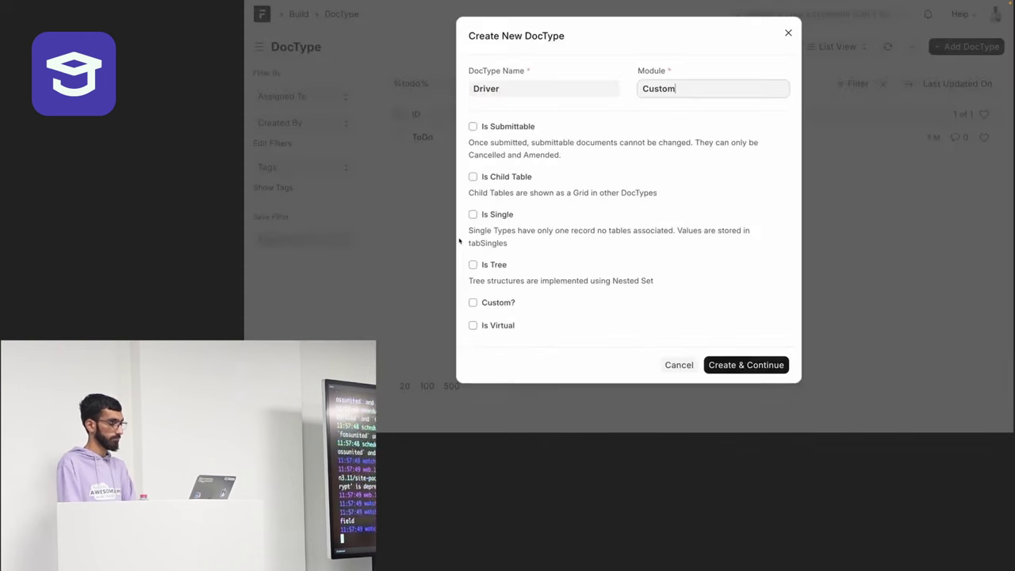
click(857, 176)
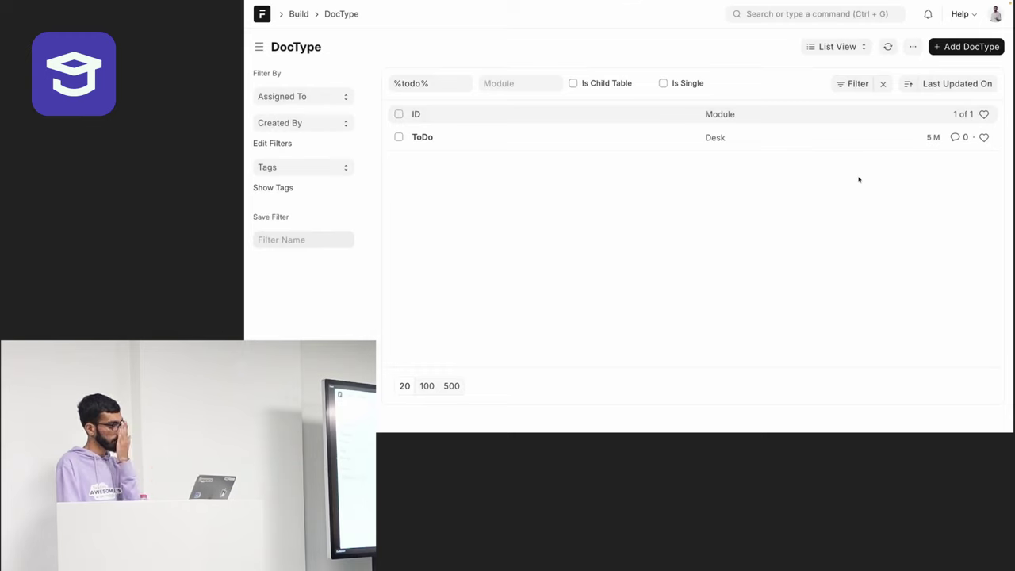
- Reload the DocType list and start a new DocType named Driver
key(ctrl+r)
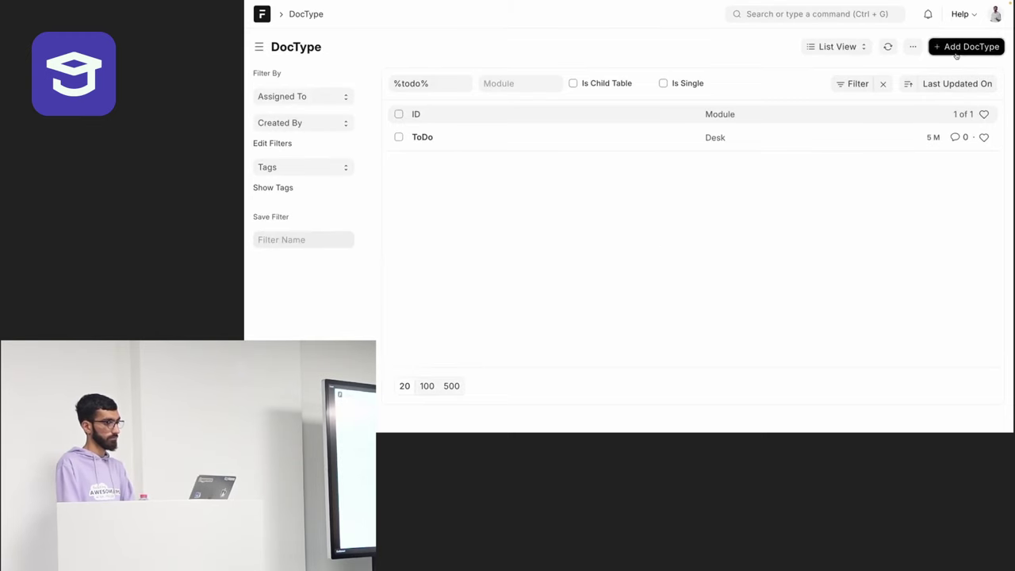
click(961, 46)
text(Driver)
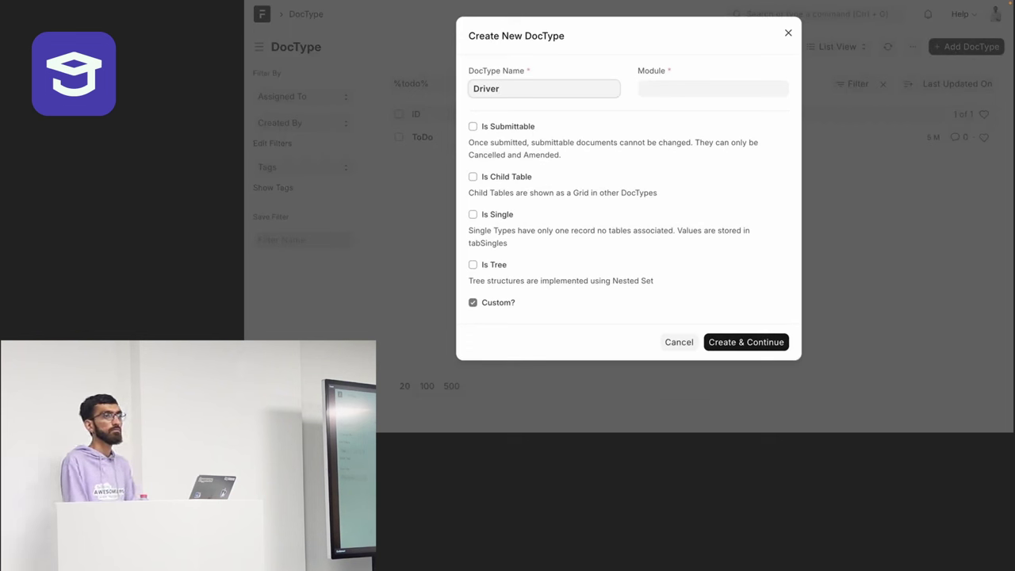
click(713, 88)
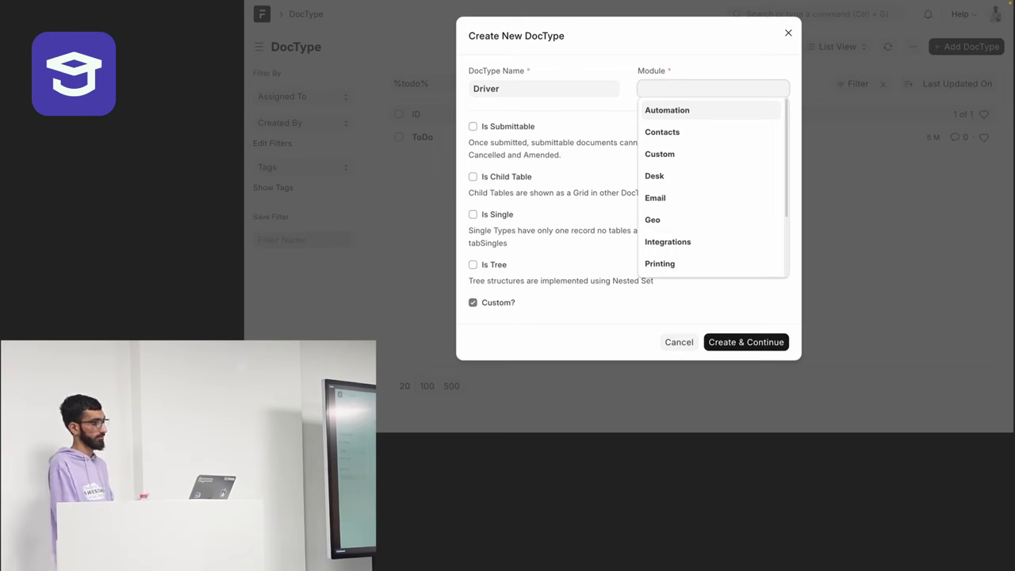
key(super+Tab)
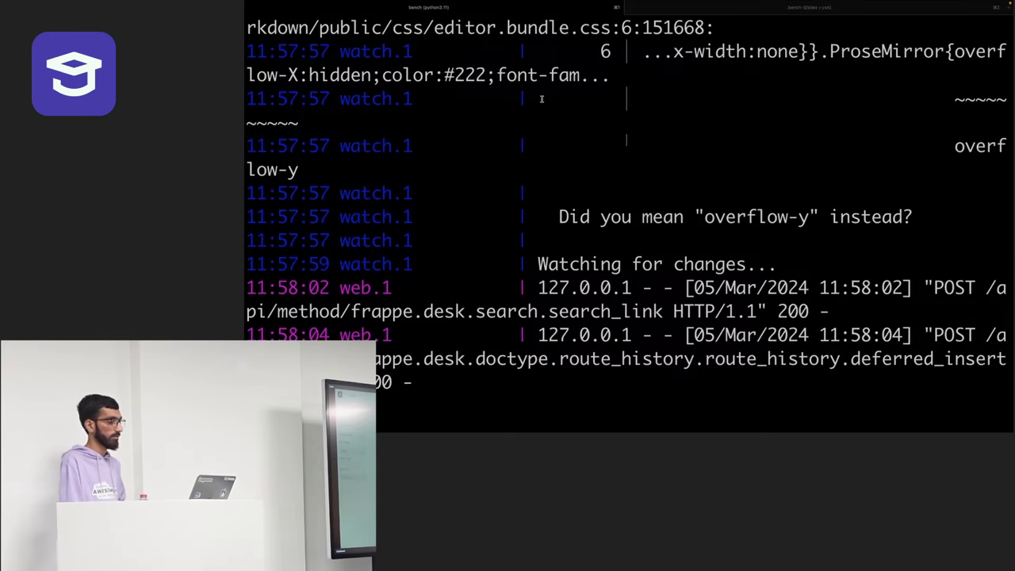
key(super+Tab)
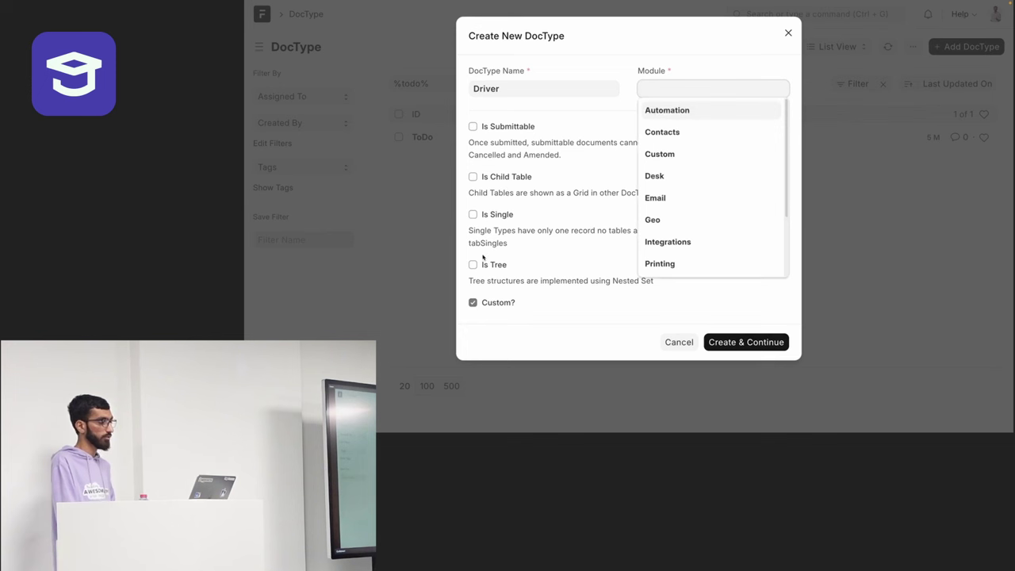
- Search 'cust' in the Module field and select the Custom module
click(573, 163)
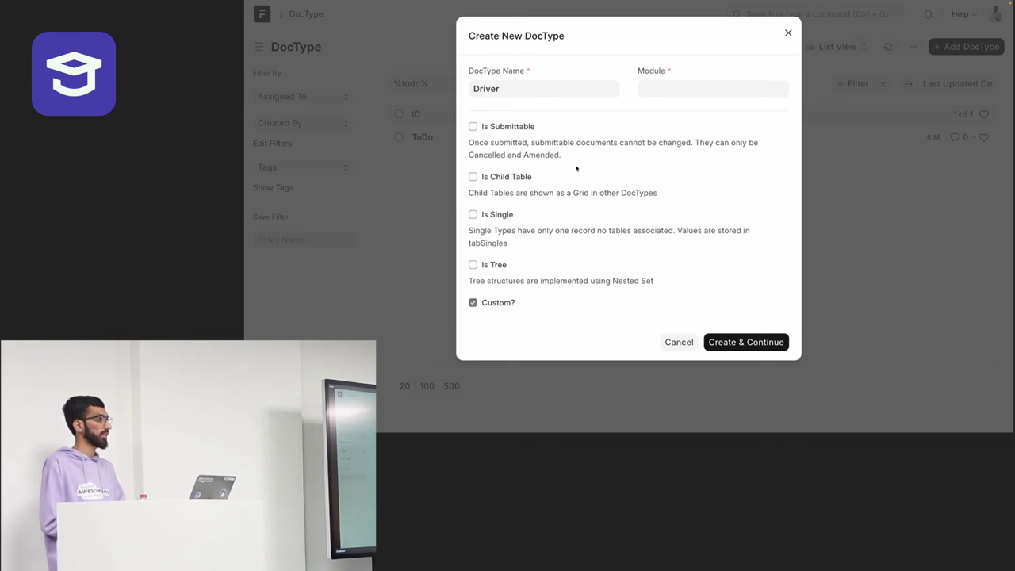
click(661, 88)
text(cust)
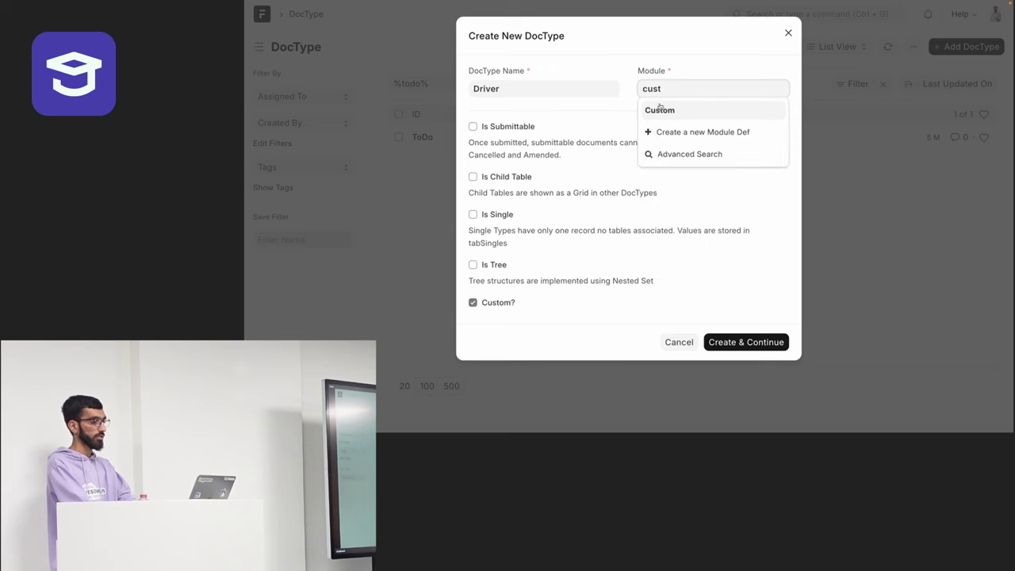
click(659, 109)
click(527, 333)
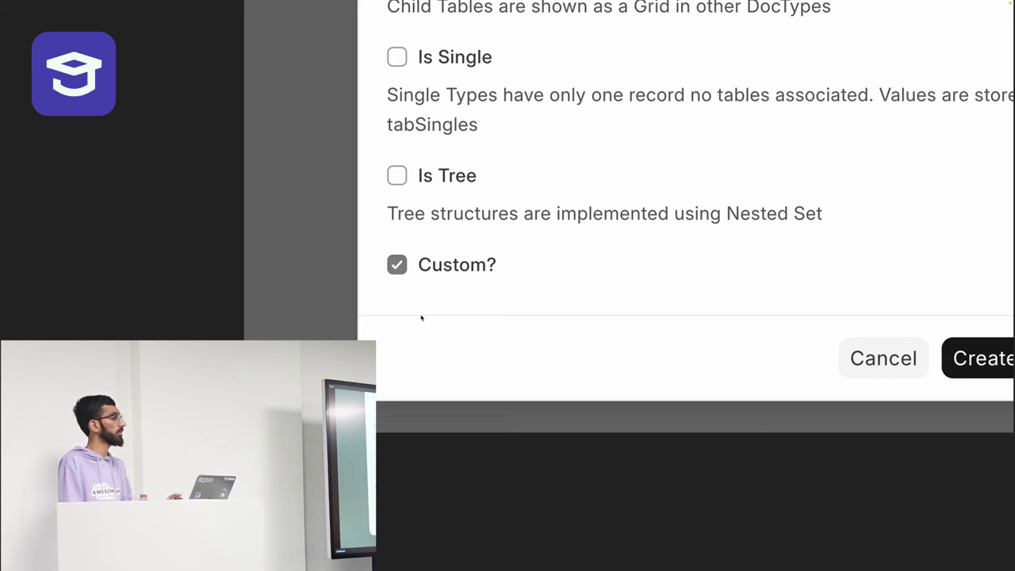
- Create the Driver DocType, add one unlabelled section in its form builder, and browse field types
click(952, 359)
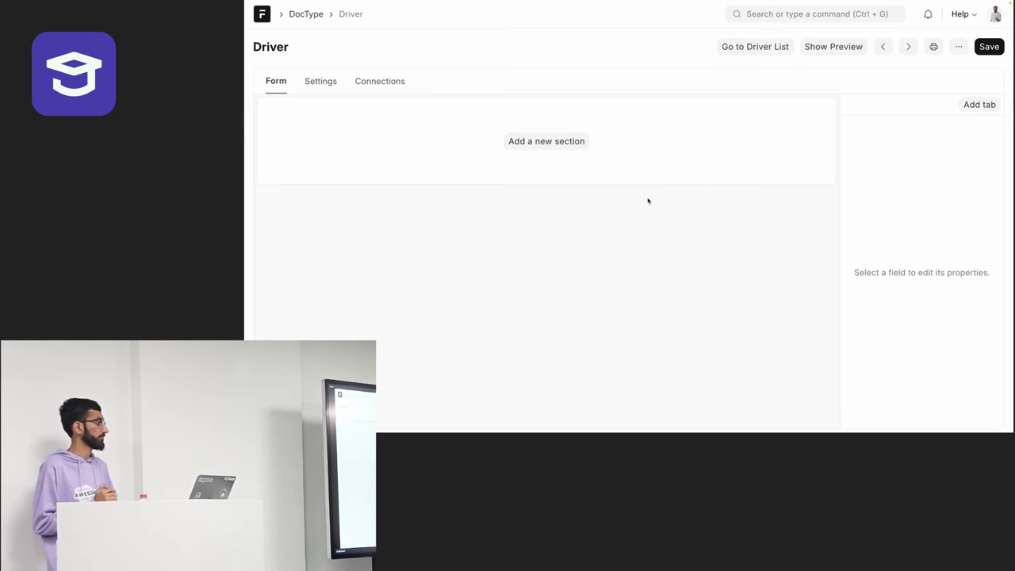
click(547, 141)
click(555, 149)
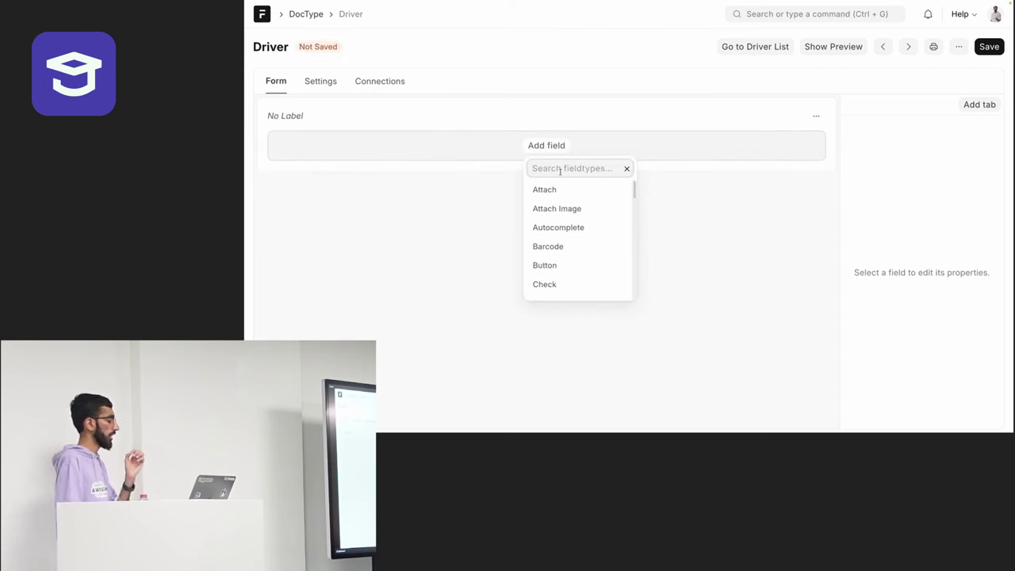
scroll(564, 238, down, 3)
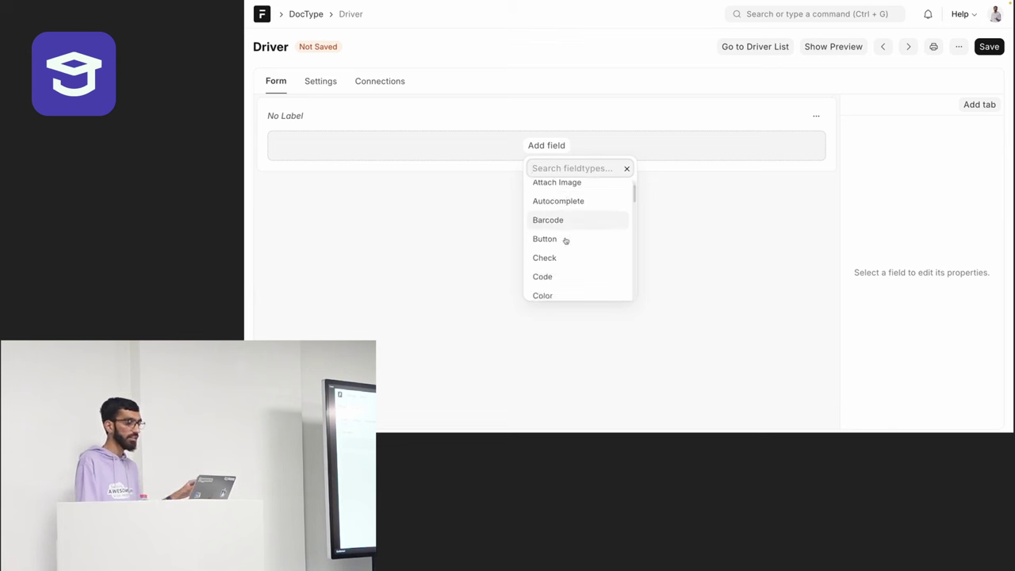
scroll(566, 241, up, 3)
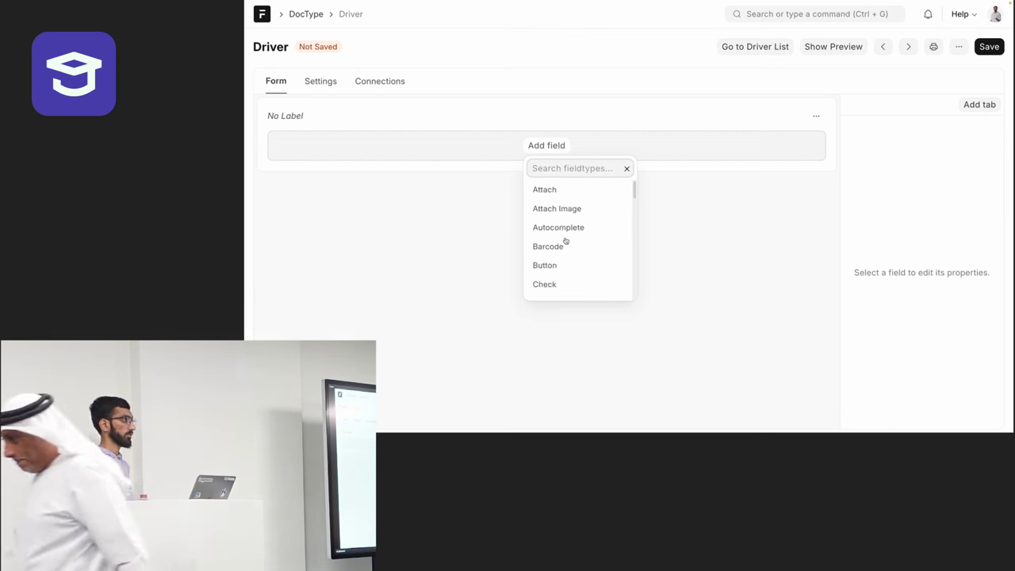
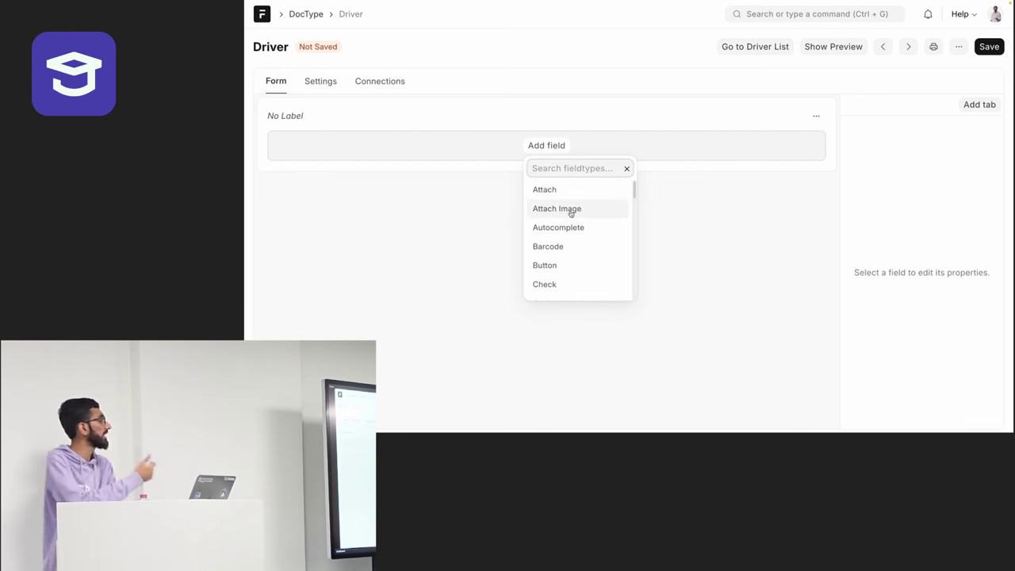
- Add a Check field labelled 'Enabled?' to the Driver form
scroll(567, 222, down, 3)
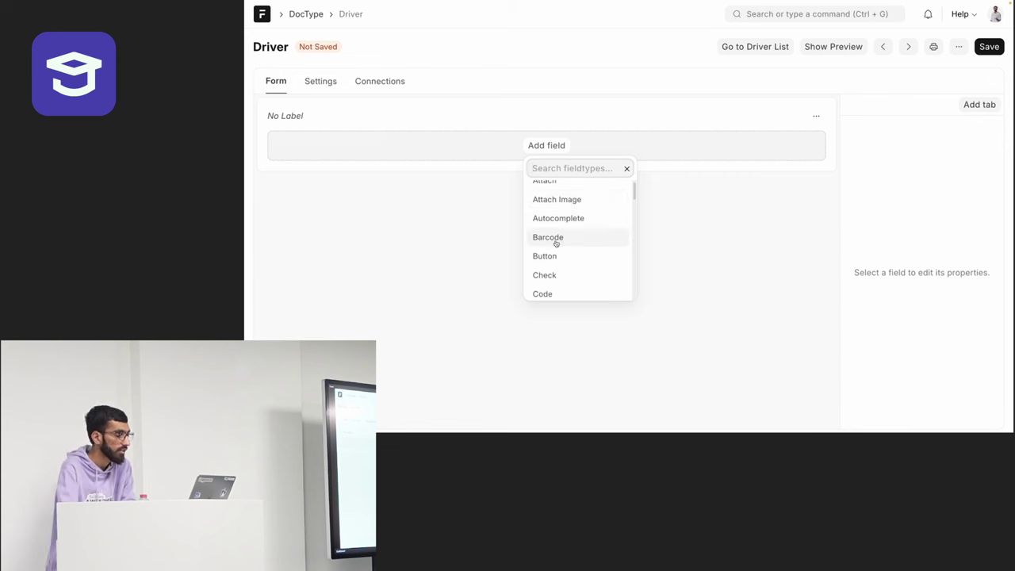
scroll(547, 222, down, 1)
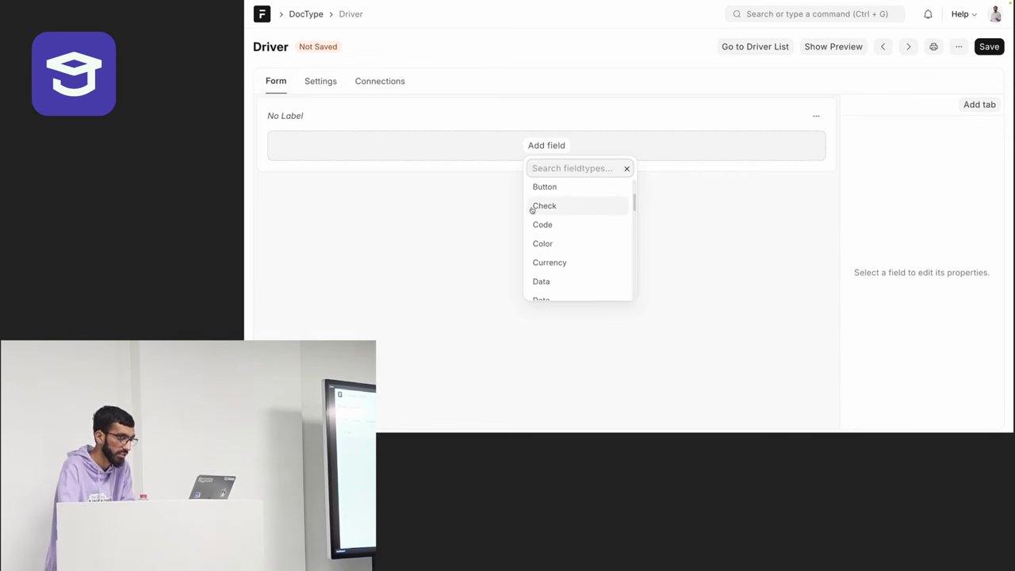
click(544, 205)
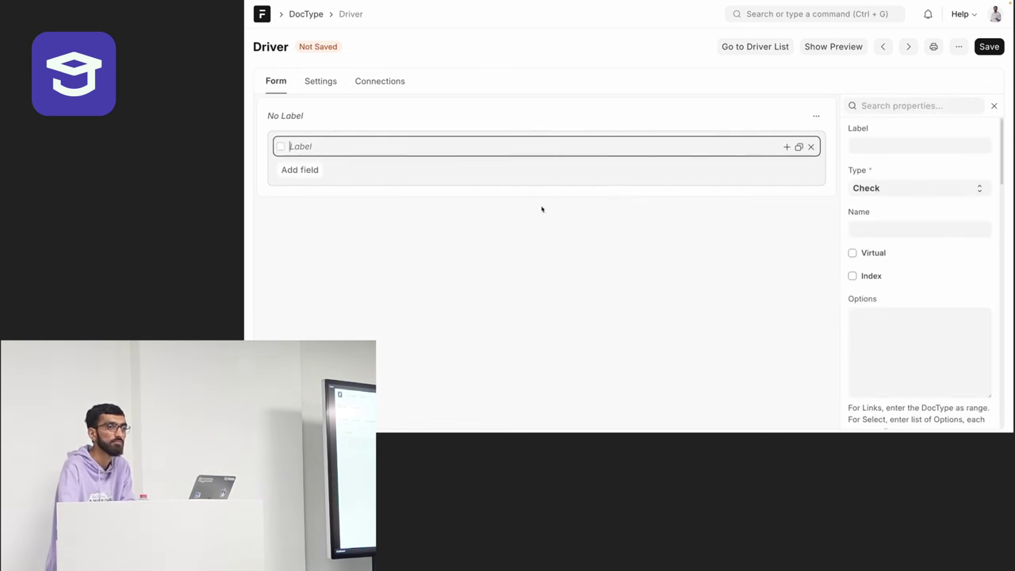
text(Enable)
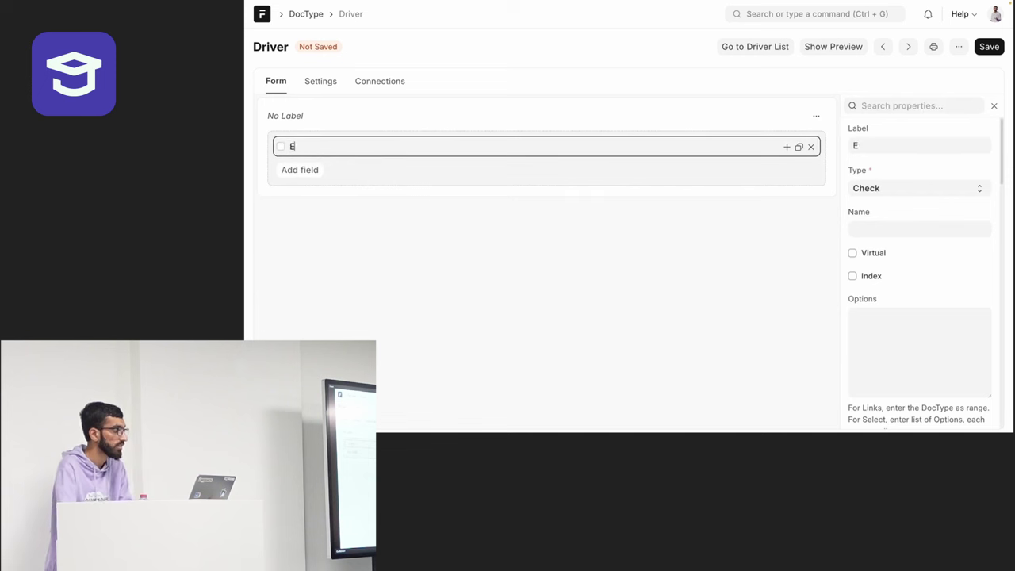
key(BackSpace)
key(BackSpace)
key(BackSpace)
text(bled?)
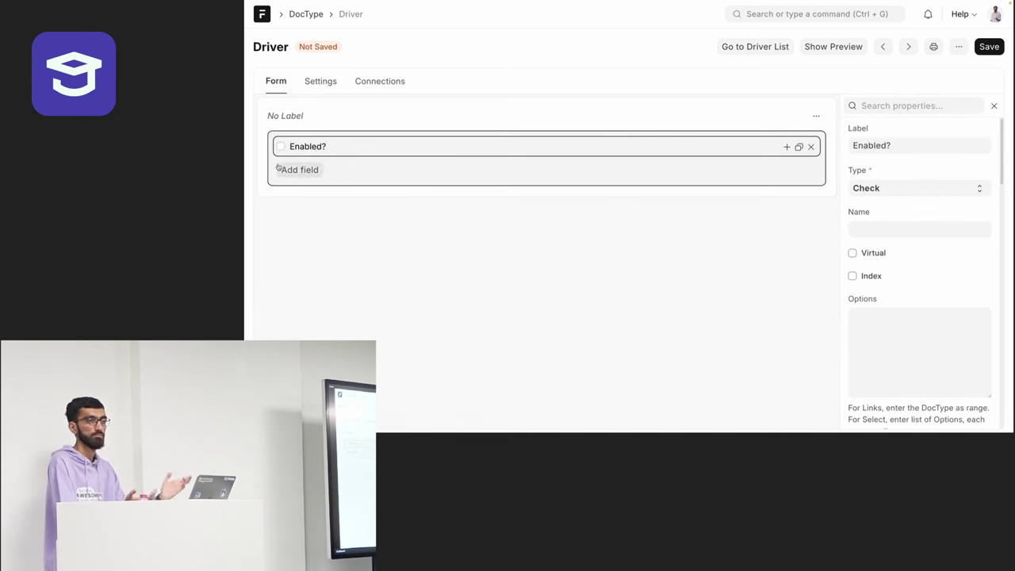
- Add a new Data field below Enabled?
click(309, 170)
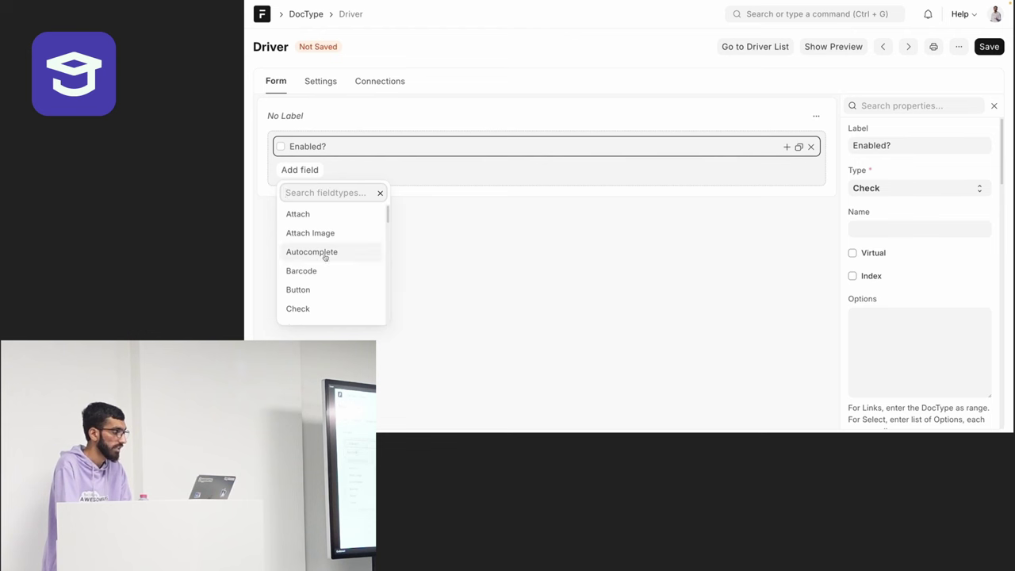
scroll(324, 255, down, 3)
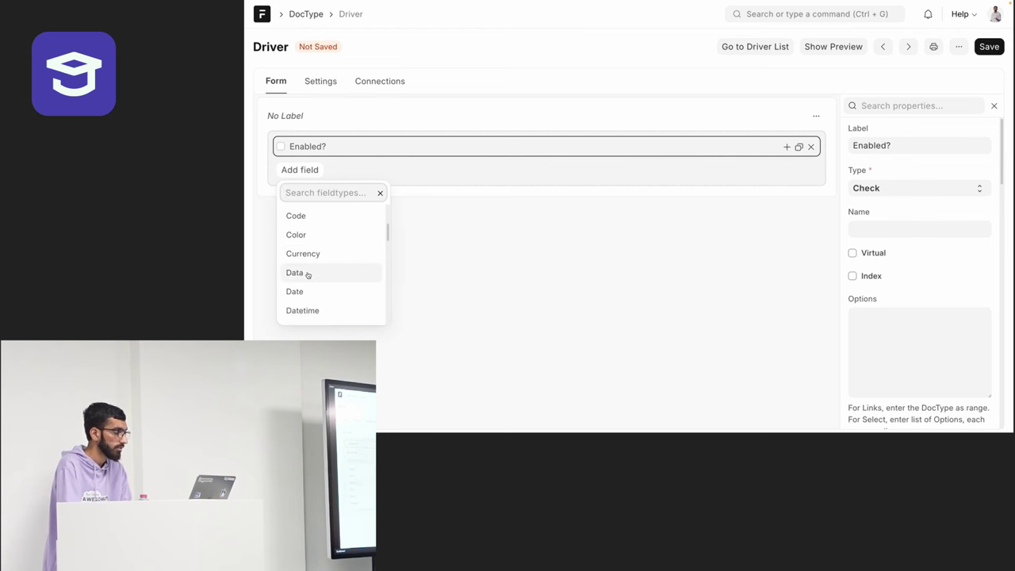
click(308, 275)
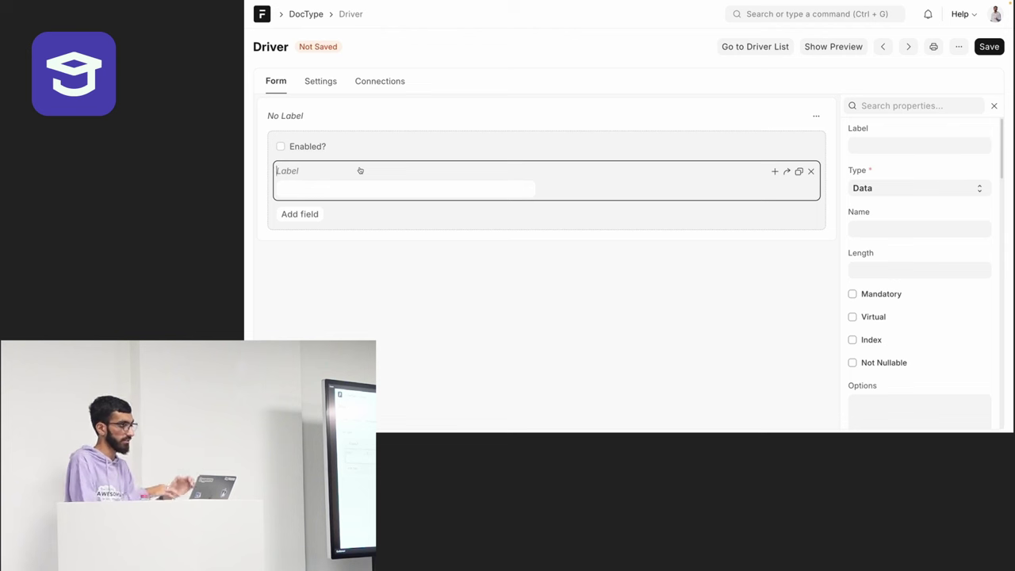
- Label the field First Name and add a Last Name Data field in a new right column
text(Fr)
text(rst Name)
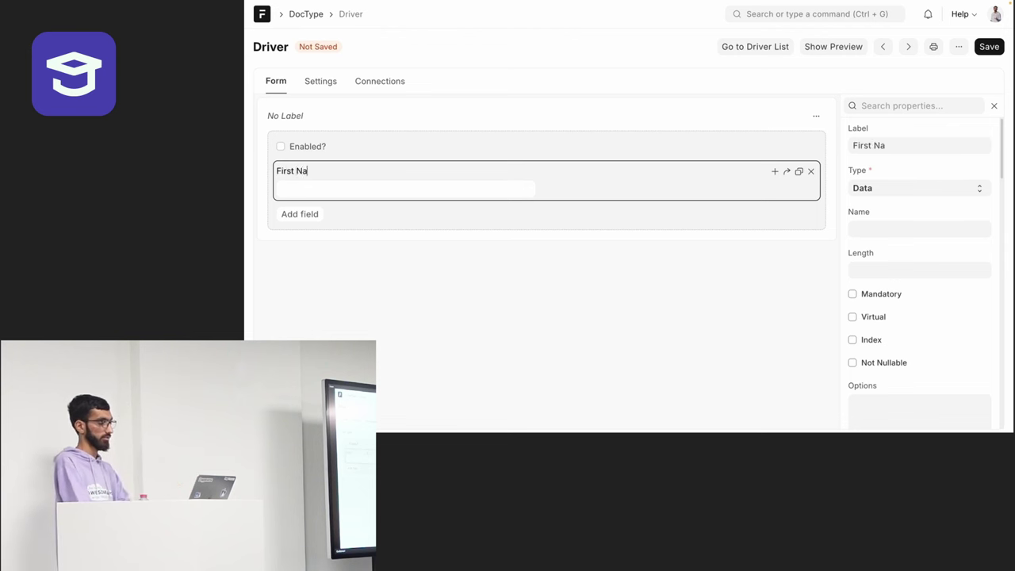
click(301, 215)
text(data)
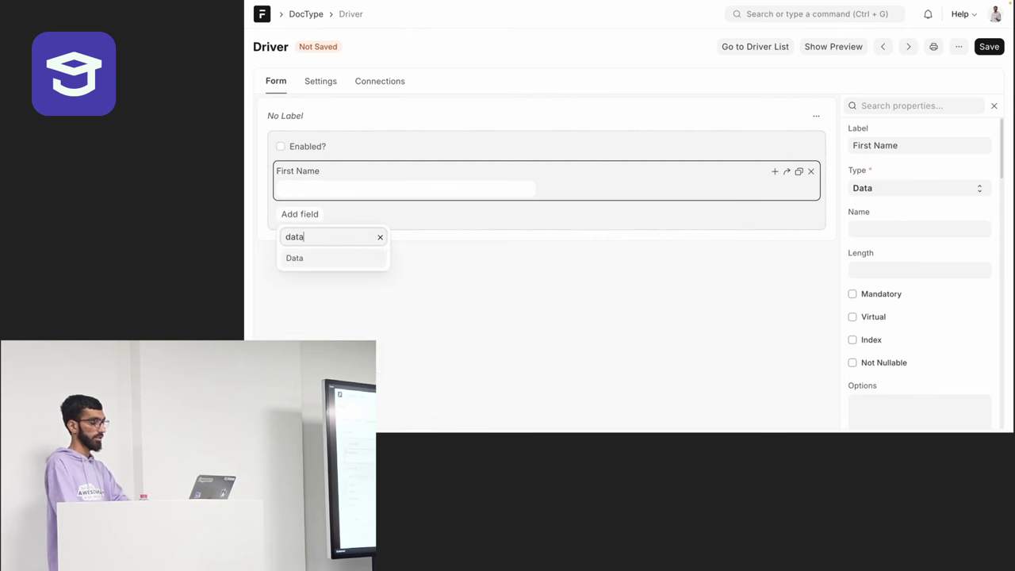
key(Return)
text(Last Name)
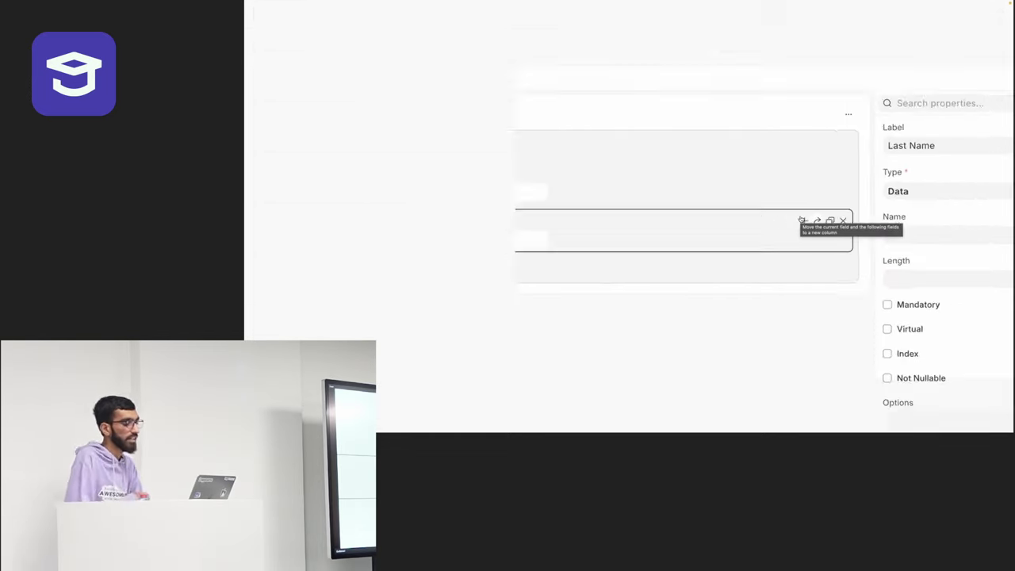
click(787, 216)
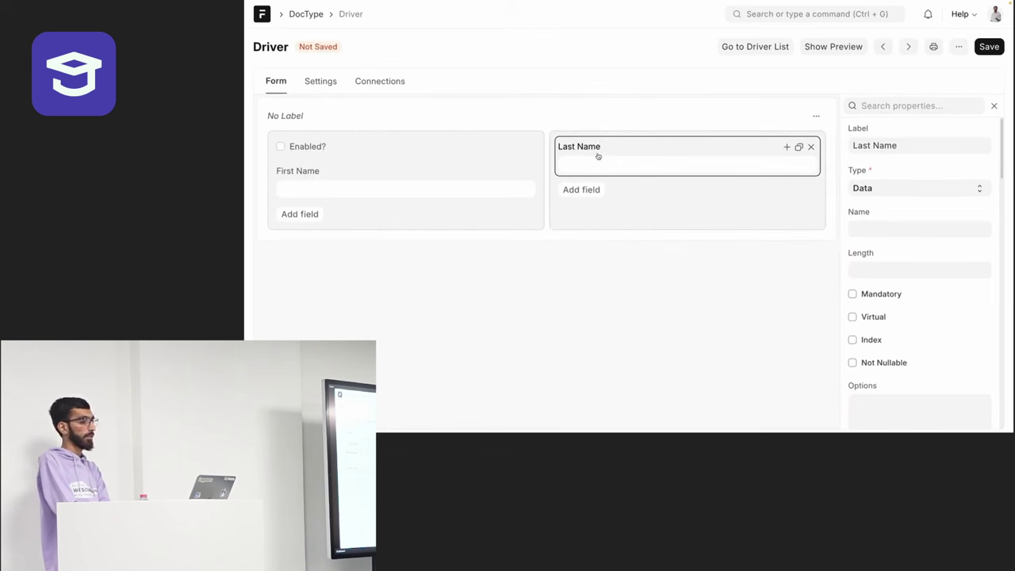
- Switch to the Google Slides presentation tab
mouse_move(495, 173)
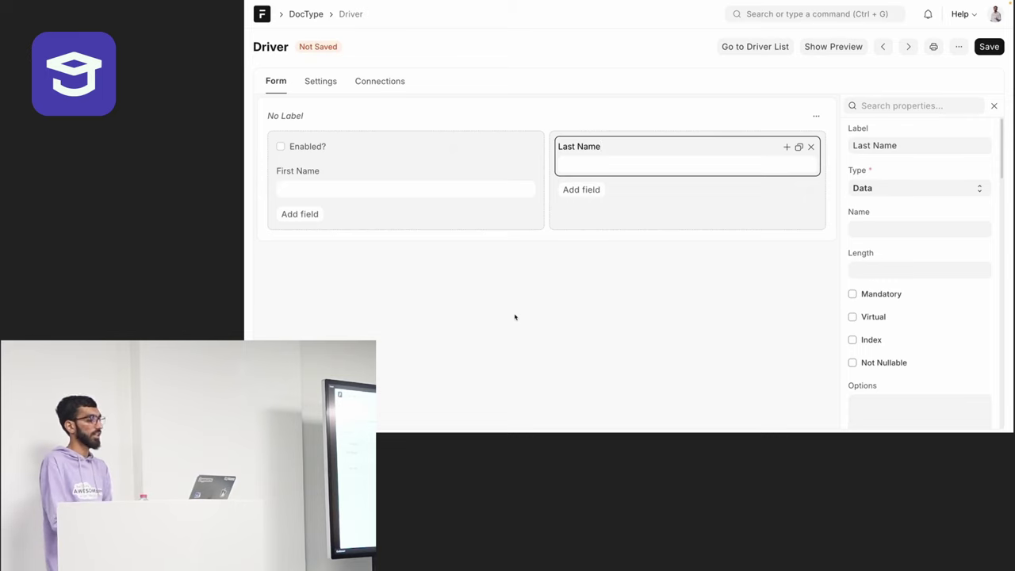
key(super+t)
key(Return)
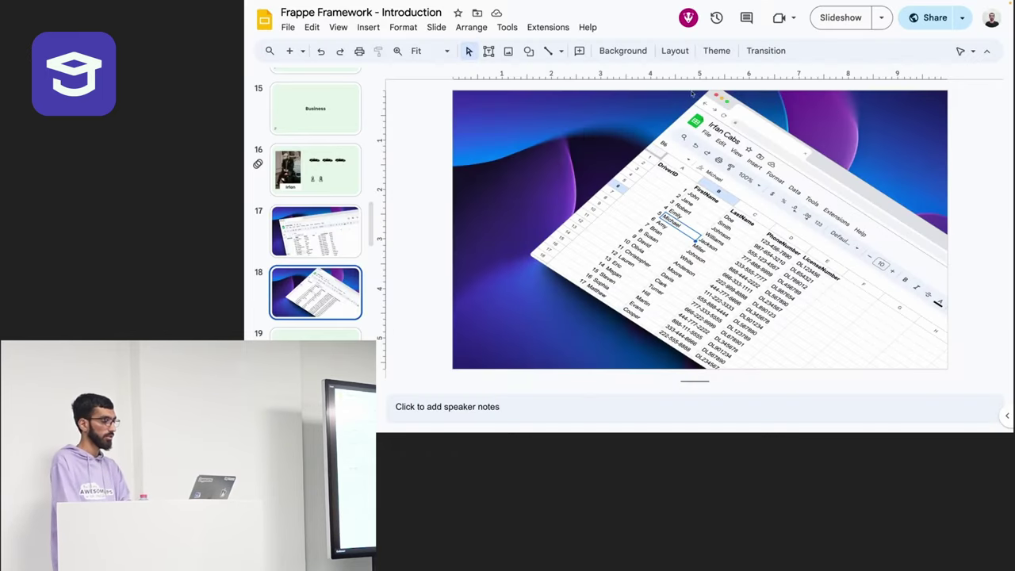
- Present slide 18, the driver spreadsheet, as a full-screen slideshow
click(839, 19)
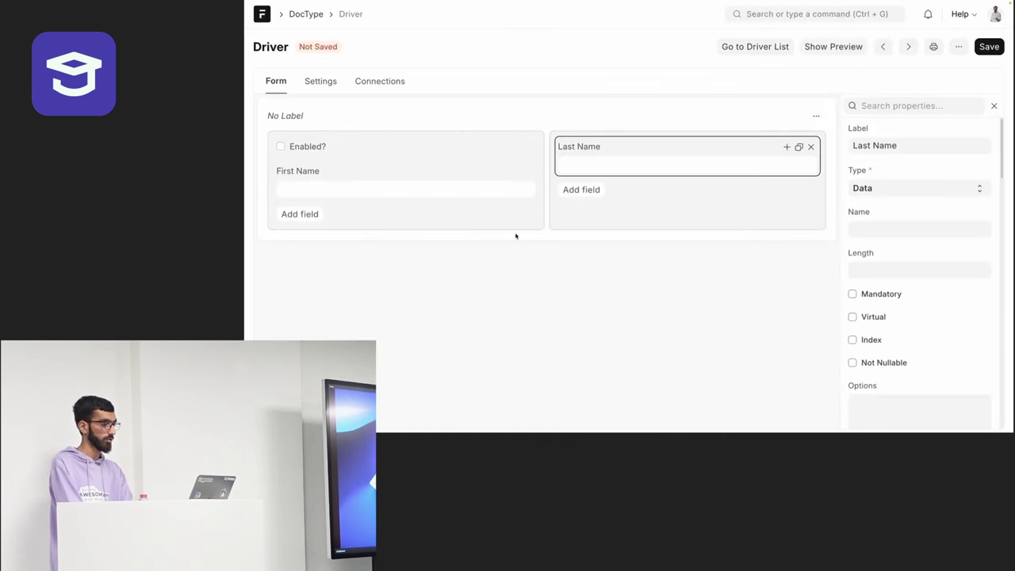
- Add a Phone field labelled Phone Number under Last Name
click(581, 190)
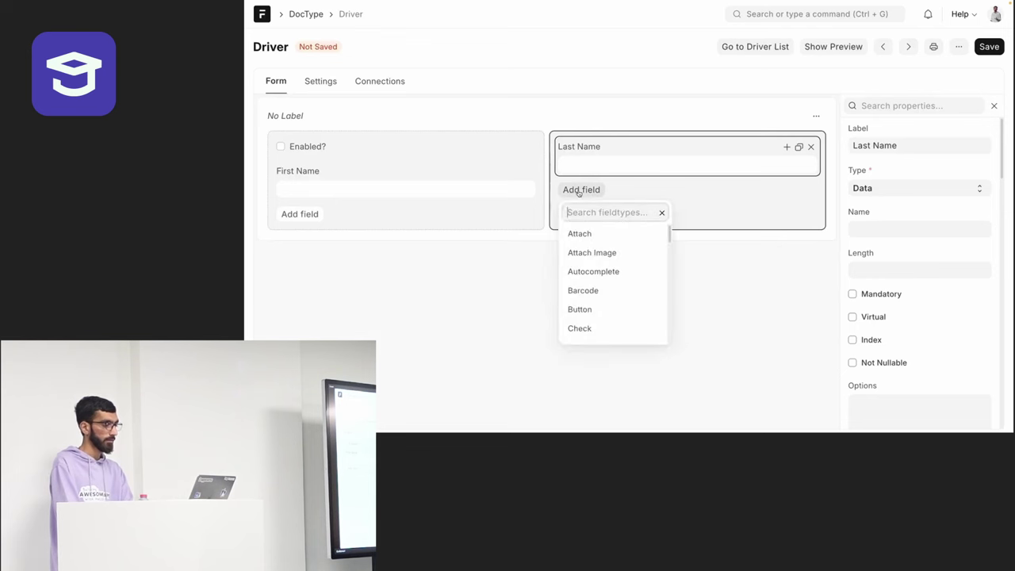
text(pho)
key(Return)
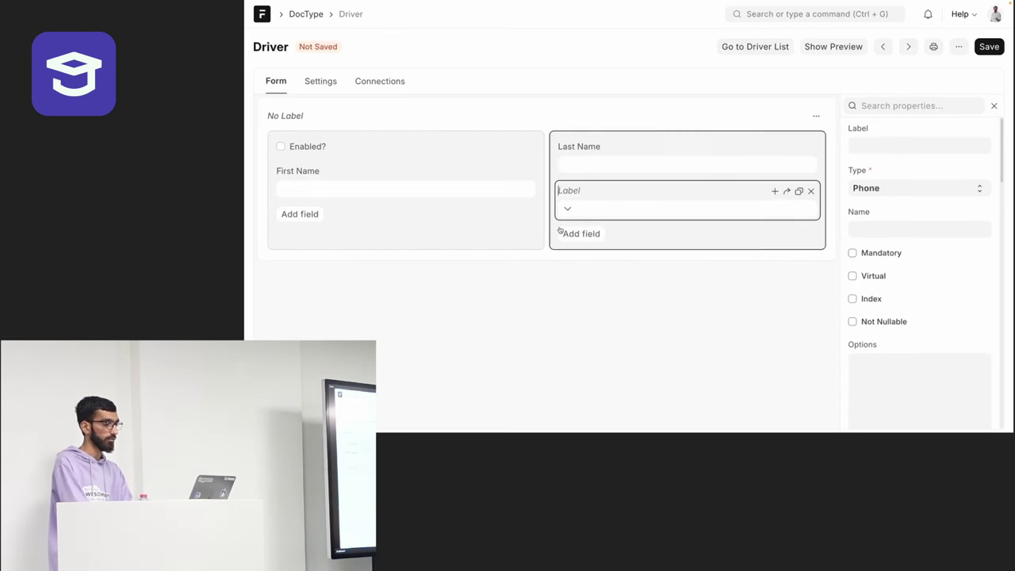
click(578, 196)
text(Phone Number)
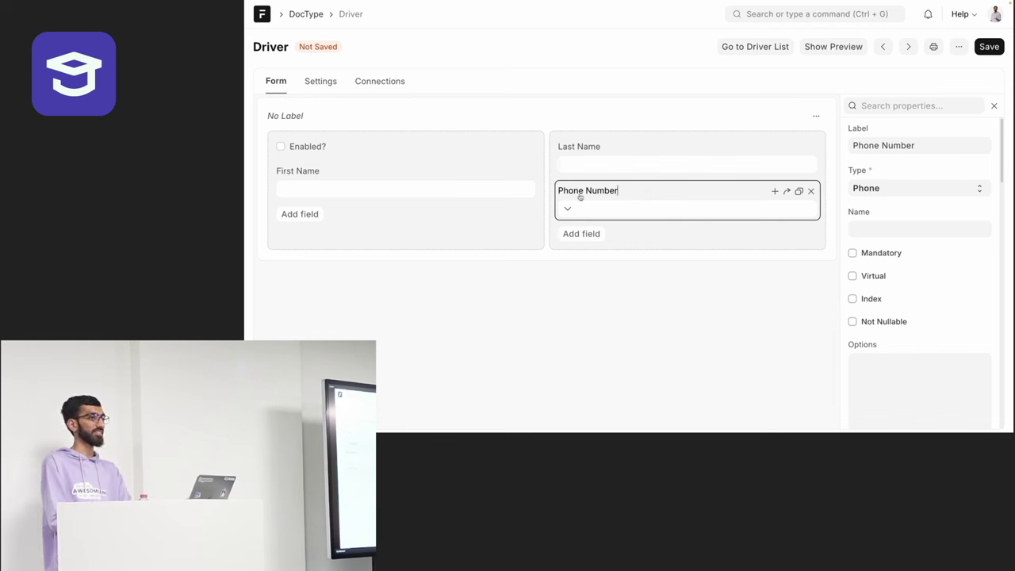
- Add an Attach Image field labelled Profile Image below Phone Number
click(575, 236)
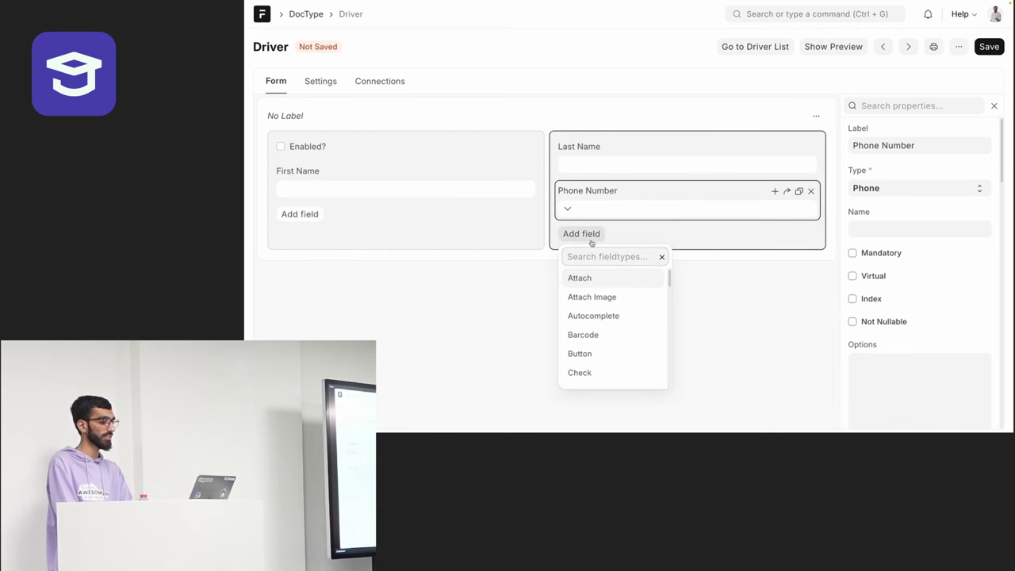
click(612, 298)
text(Driver)
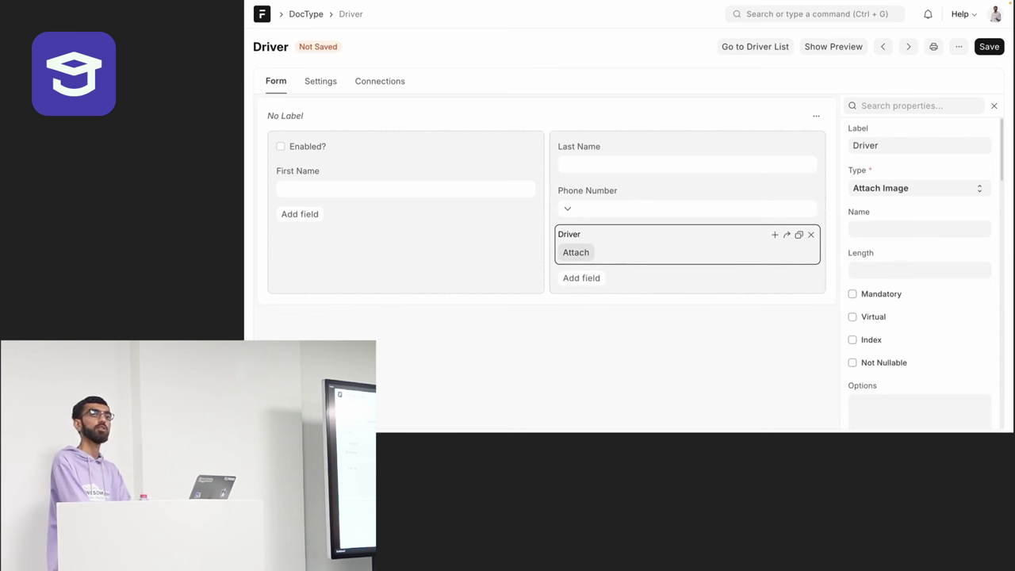
text( Profile)
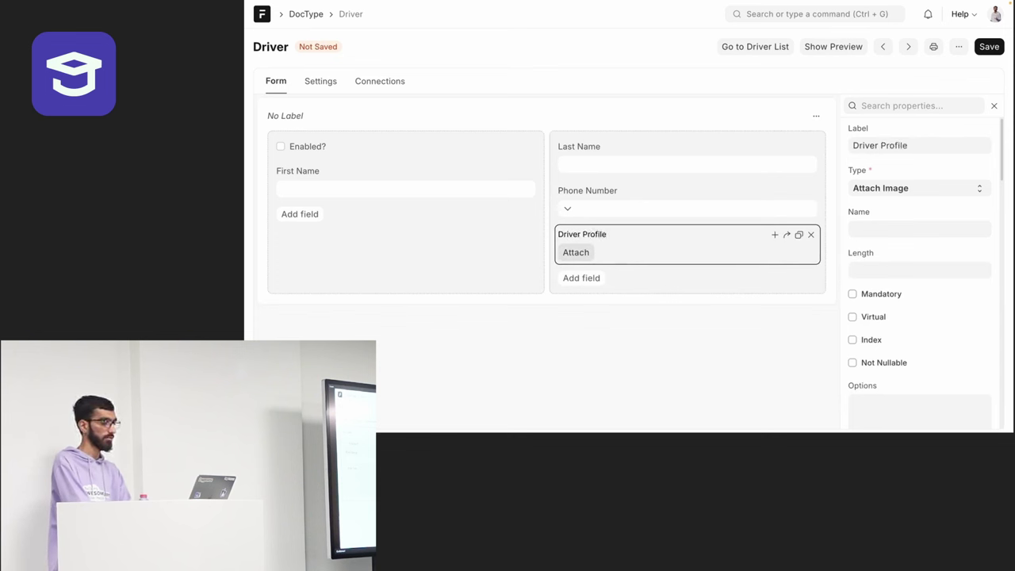
text( Image)
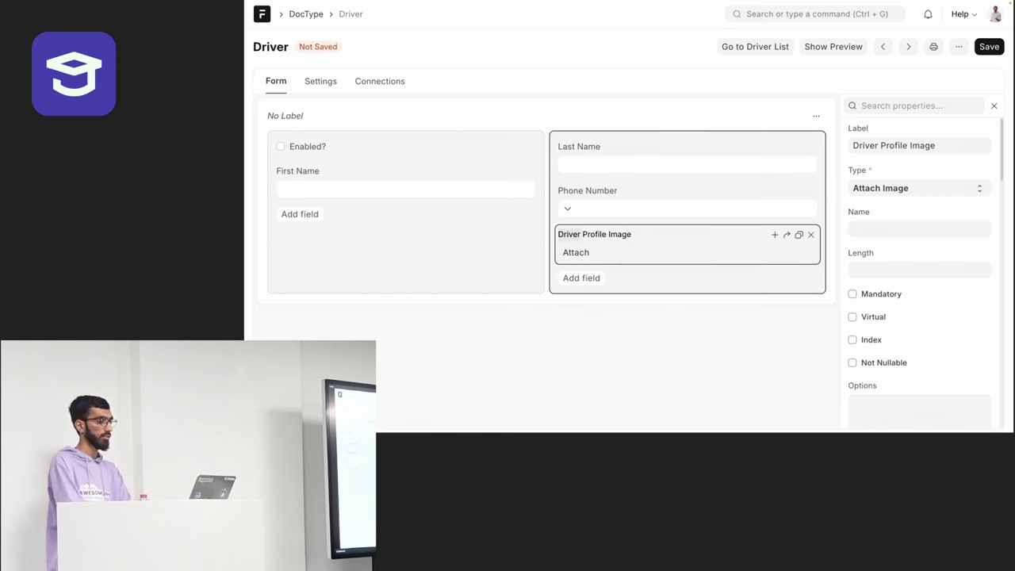
key(BackSpace)
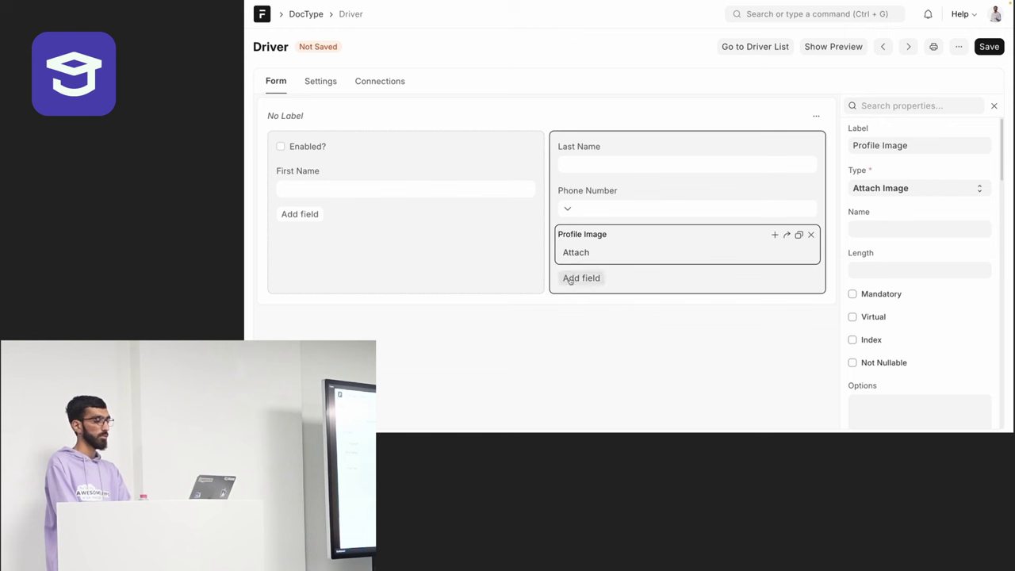
- Add a License Number Data field under First Name and save the Driver DocType
click(310, 214)
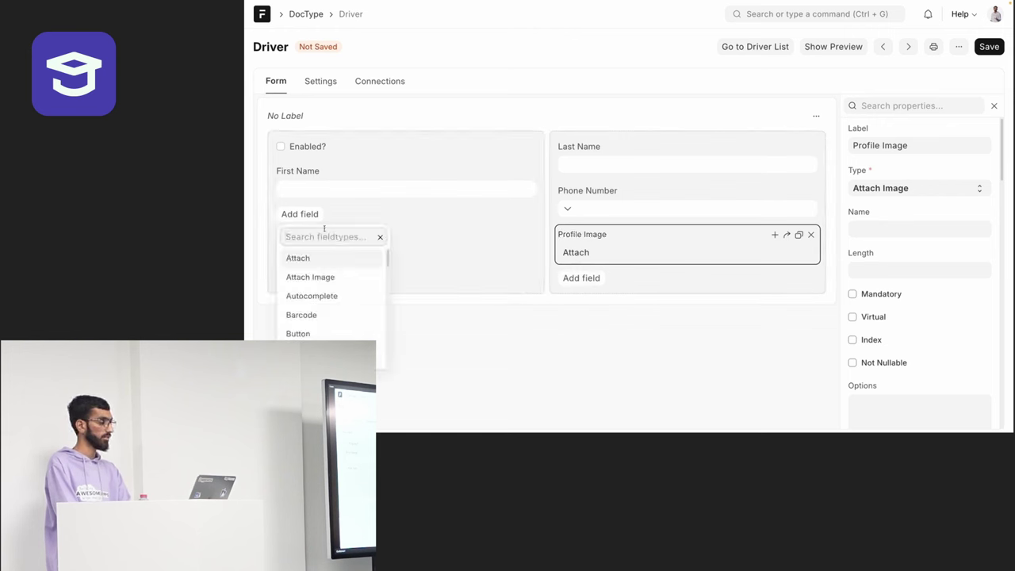
text(data)
key(Return)
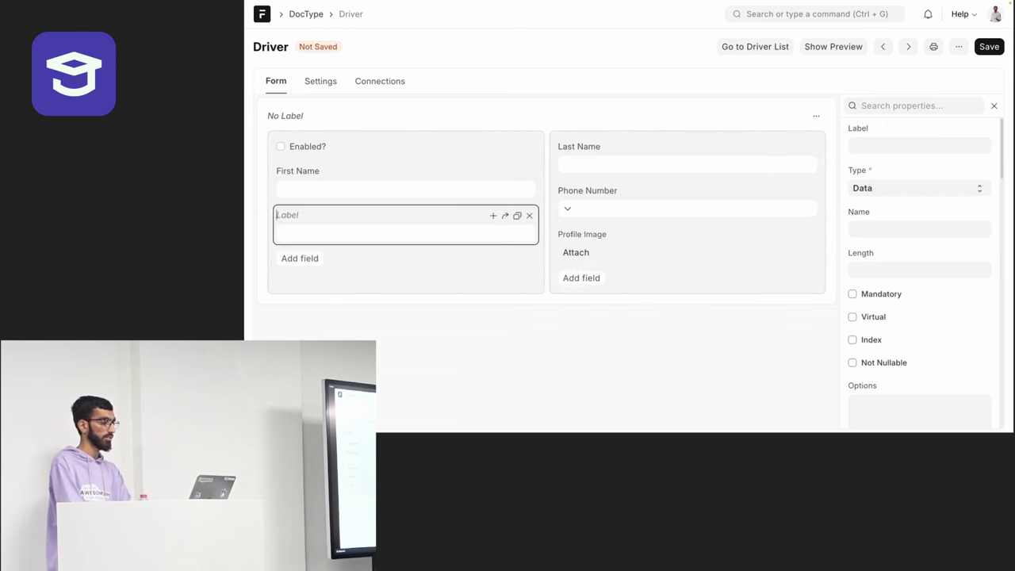
text(lic)
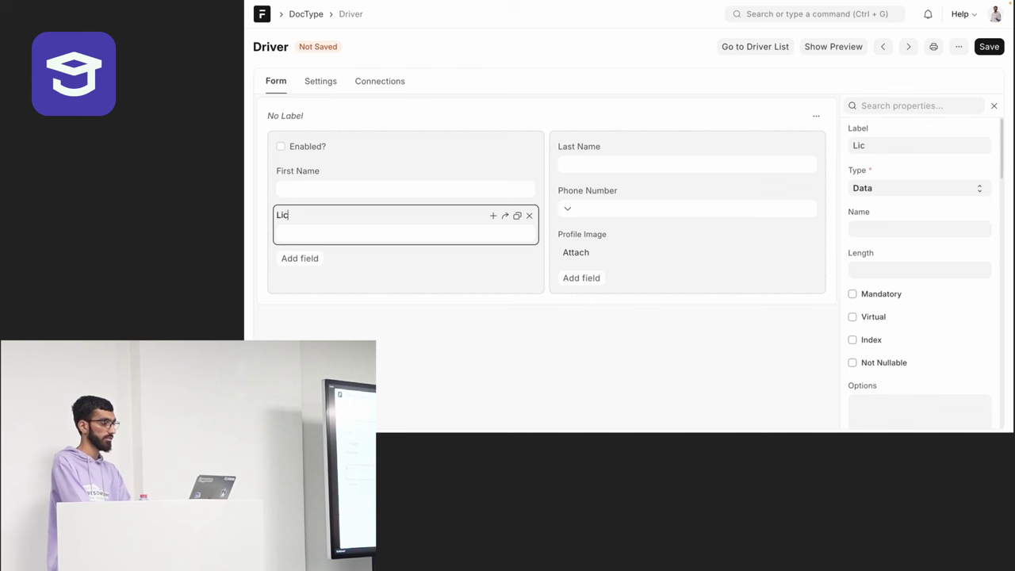
text(enseN)
key(BackSpace)
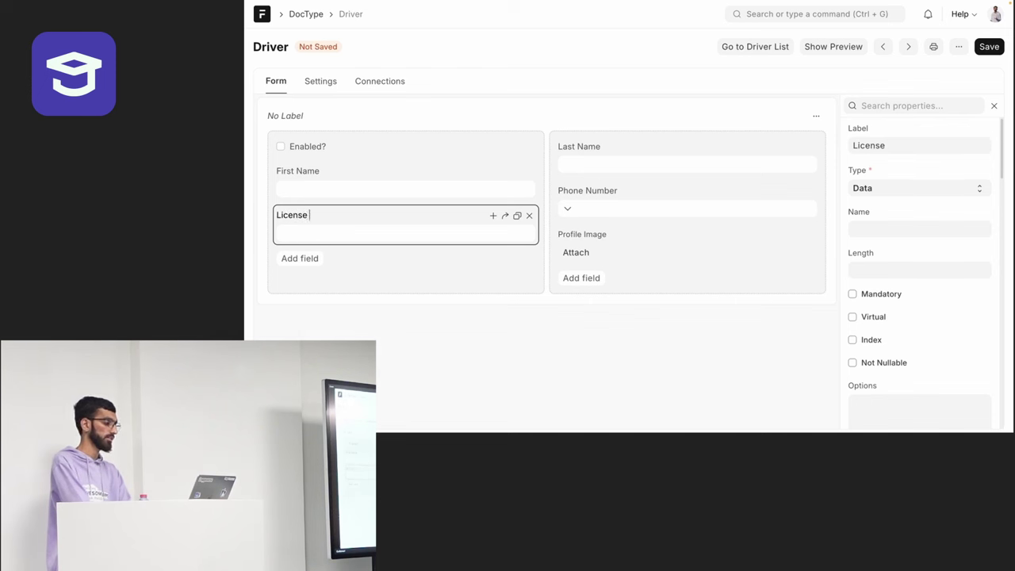
text(Number)
click(641, 339)
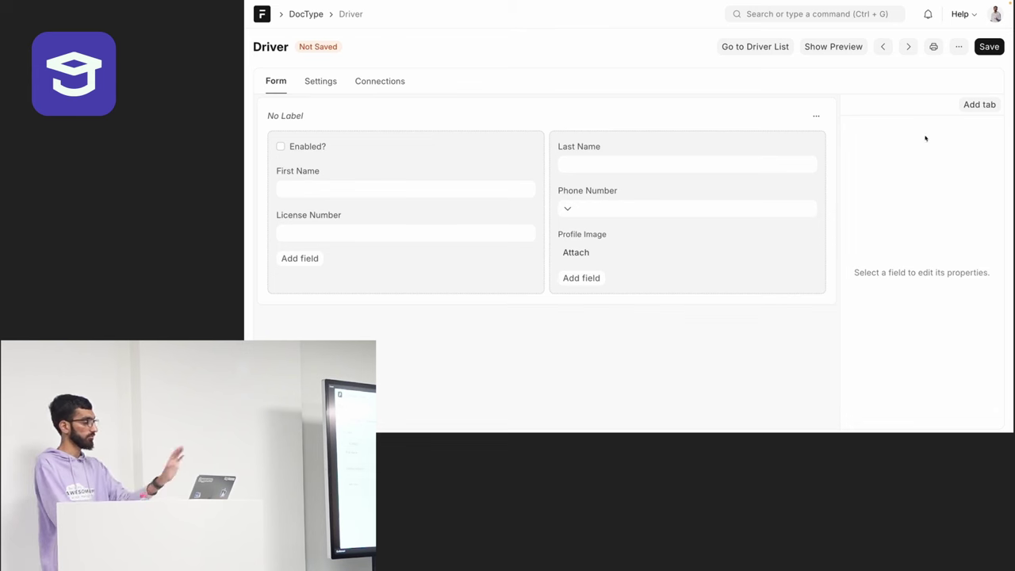
click(989, 49)
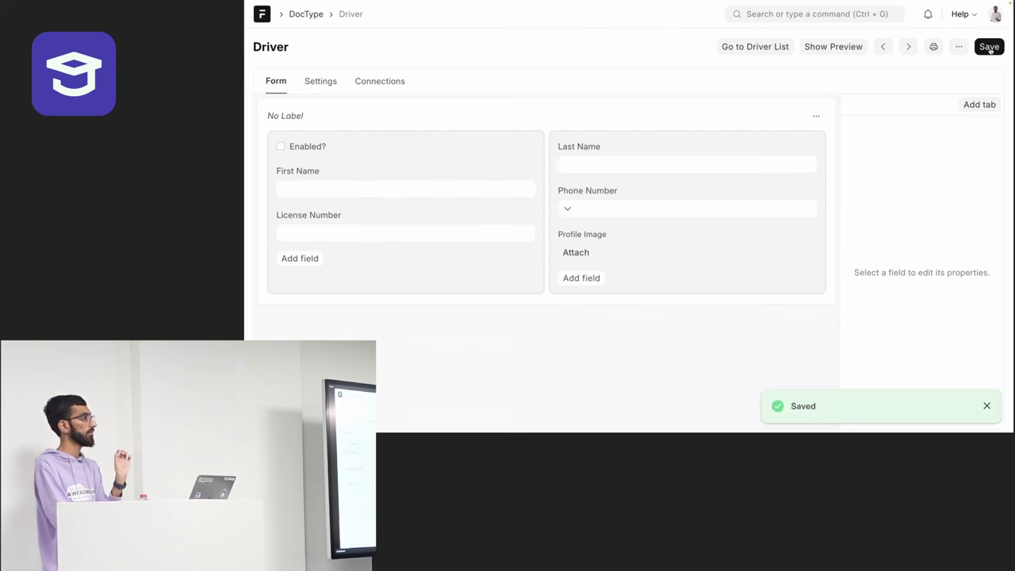
- Open the Driver list view, which has no records yet
click(746, 47)
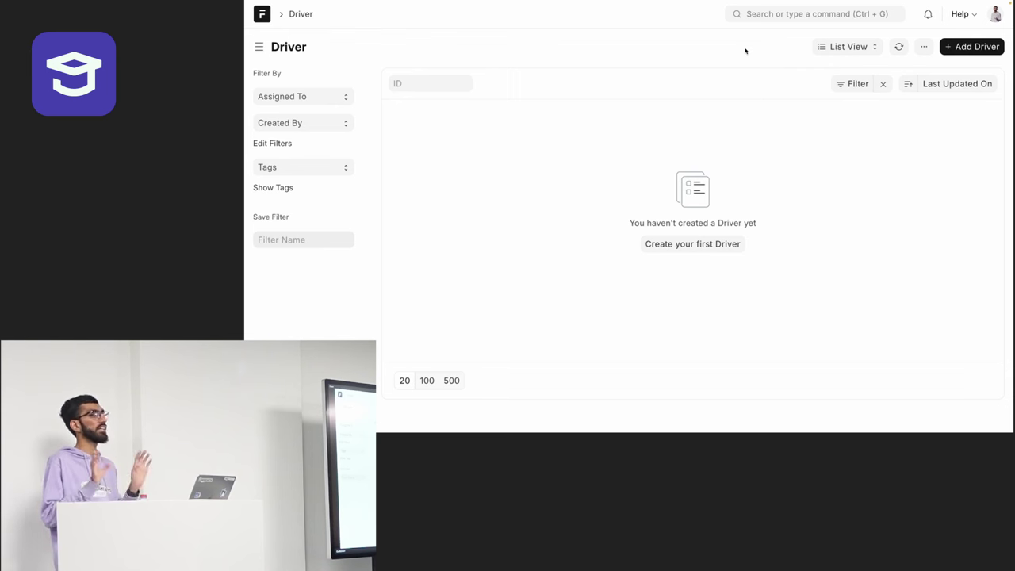
- Start a new enabled Driver and enter the driver's first name, license number and last name
click(702, 243)
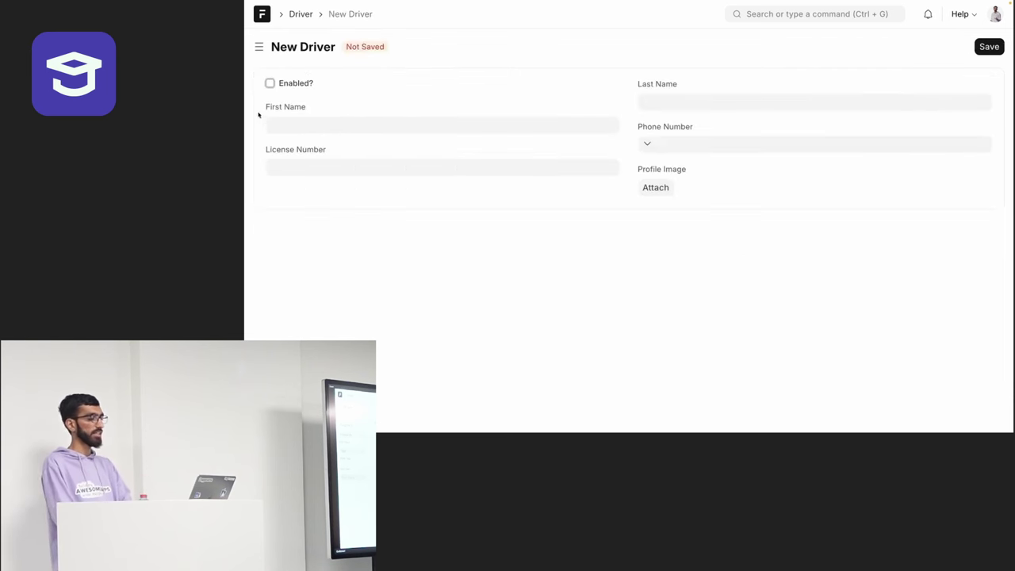
click(293, 84)
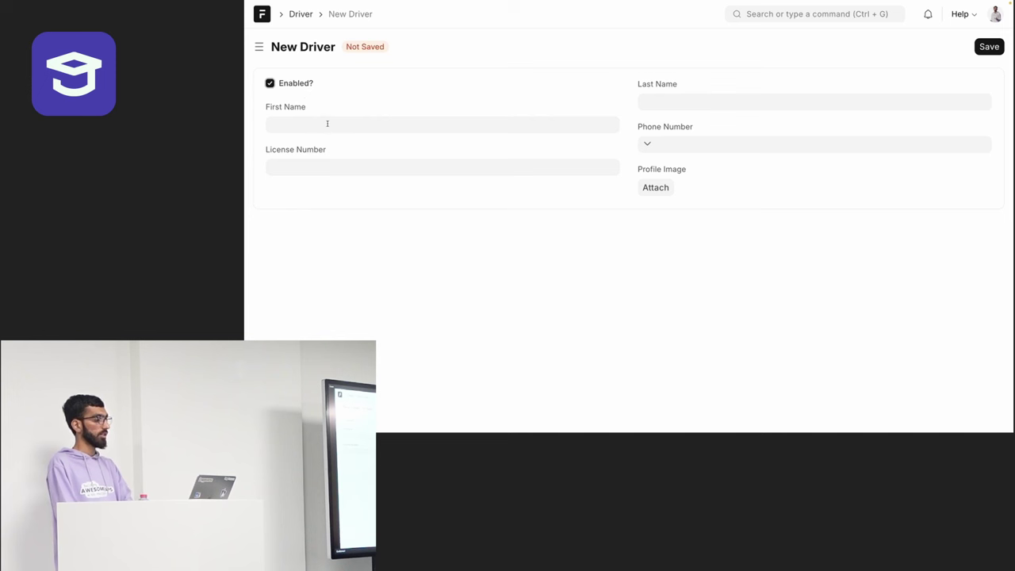
click(326, 122)
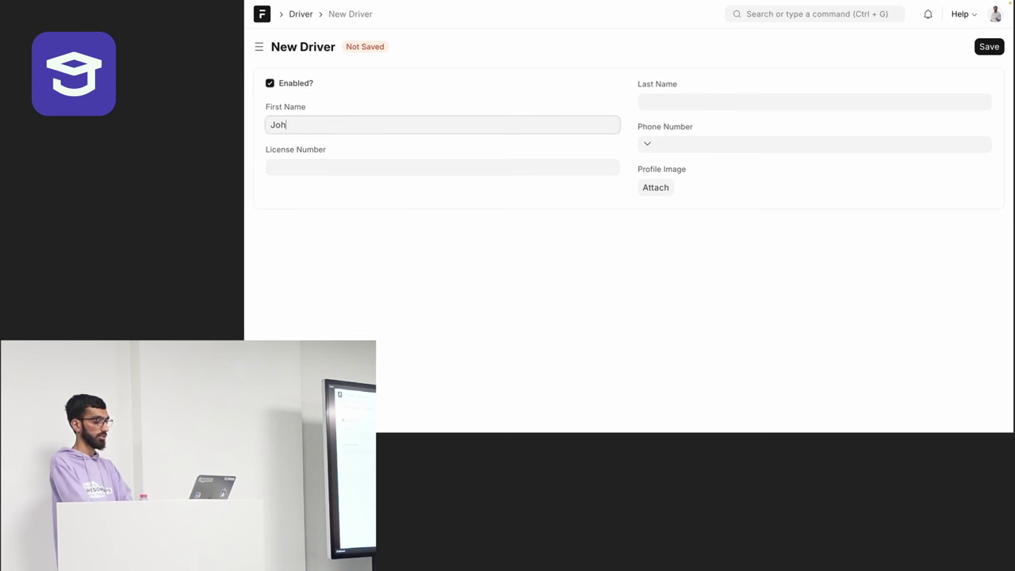
key(Tab)
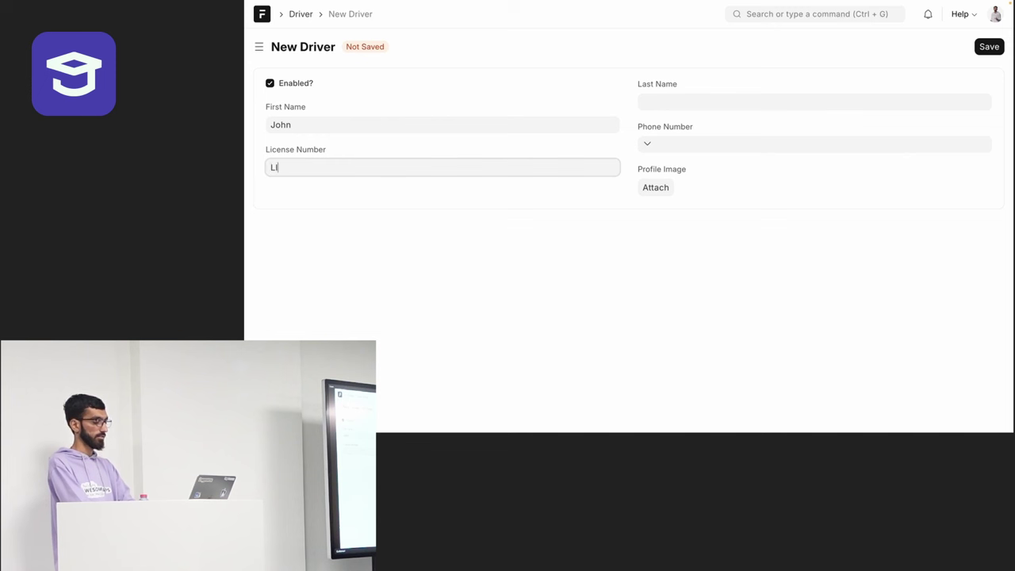
text(LIC8348JH)
key(Tab)
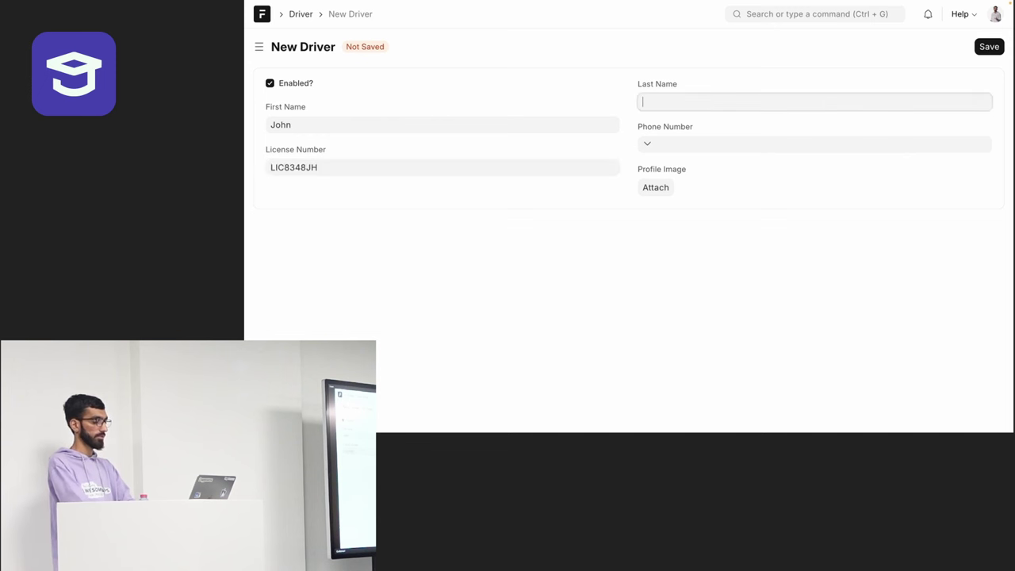
text(Doe)
key(Tab)
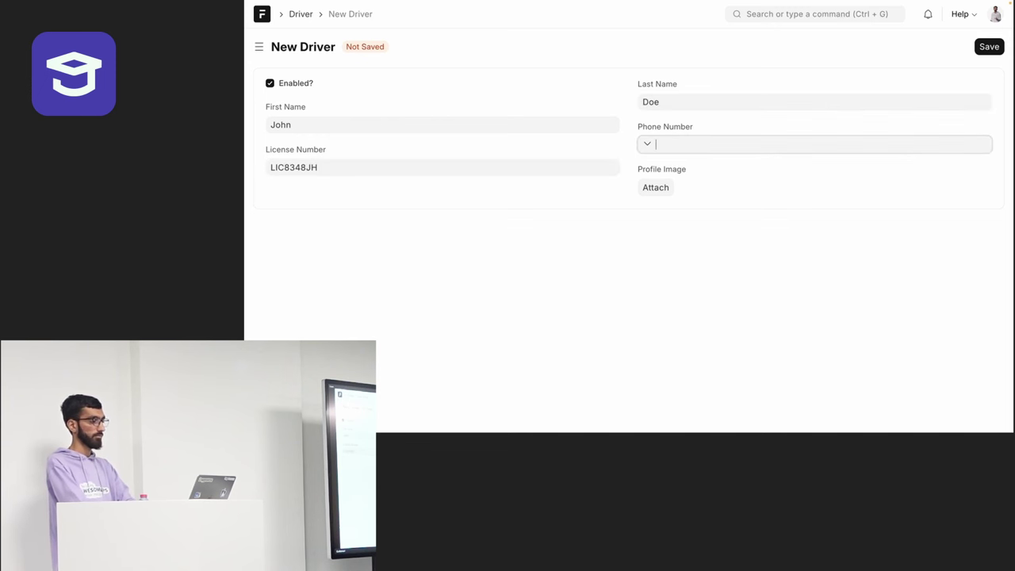
- Set the phone country to United Arab Emirates, enter the phone number and try saving
click(646, 145)
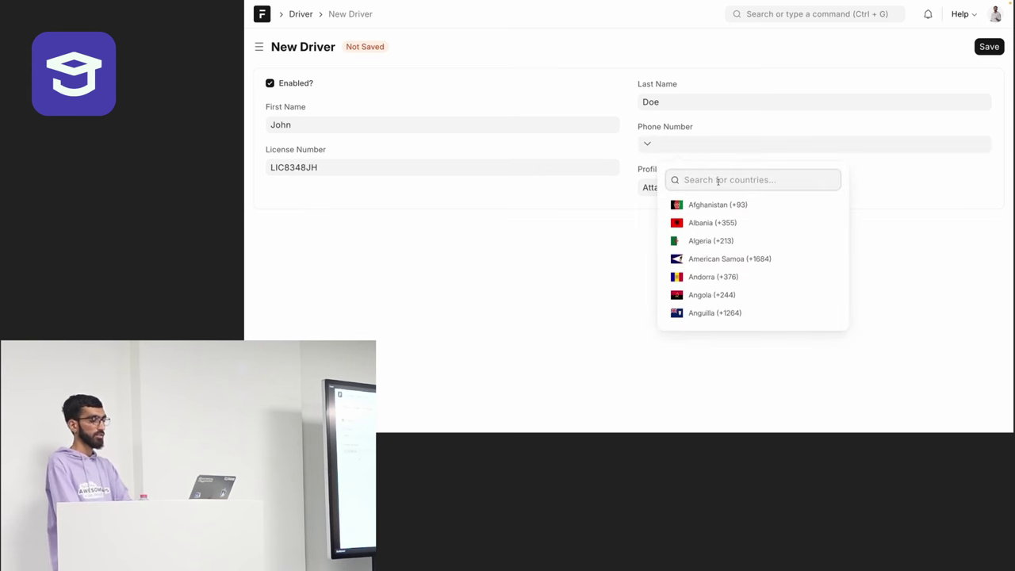
text(uae)
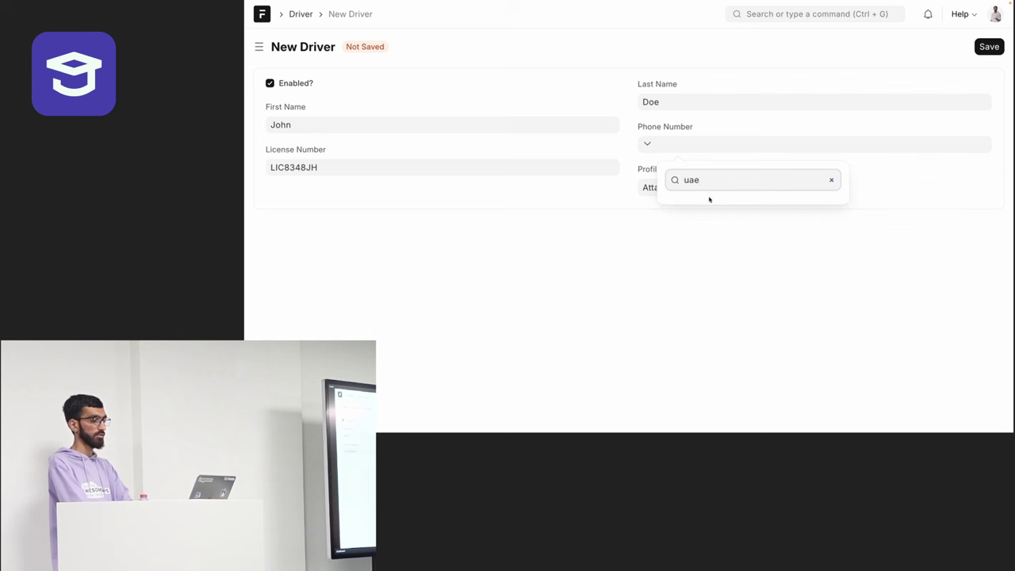
key(BackSpace)
key(BackSpace)
text(nited)
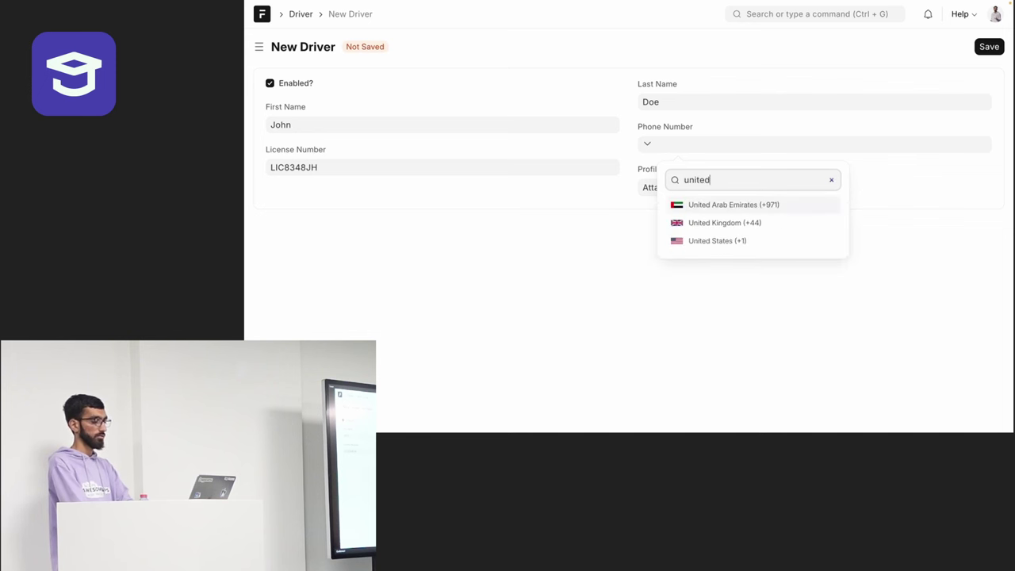
click(745, 208)
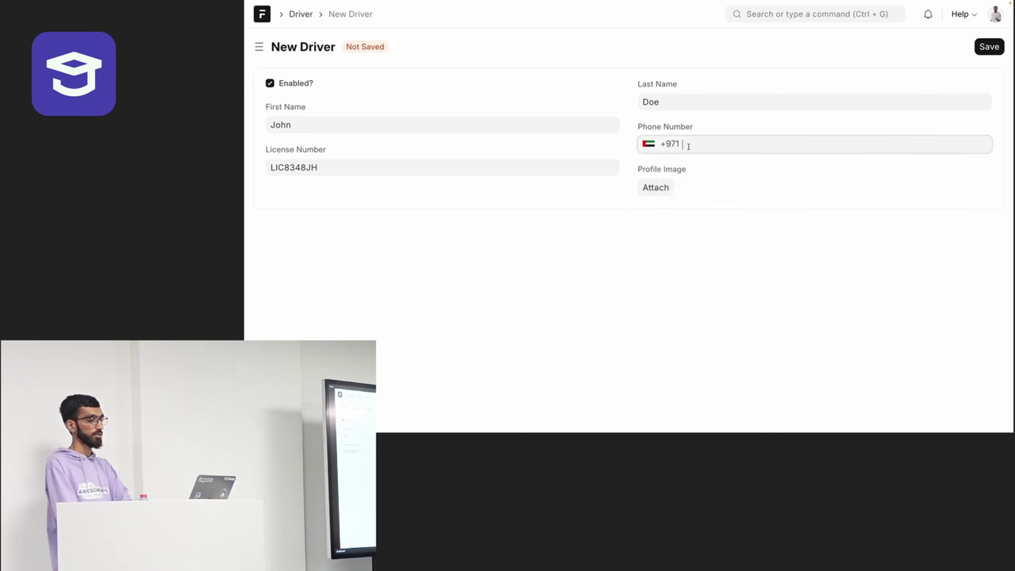
key(ctrl+s)
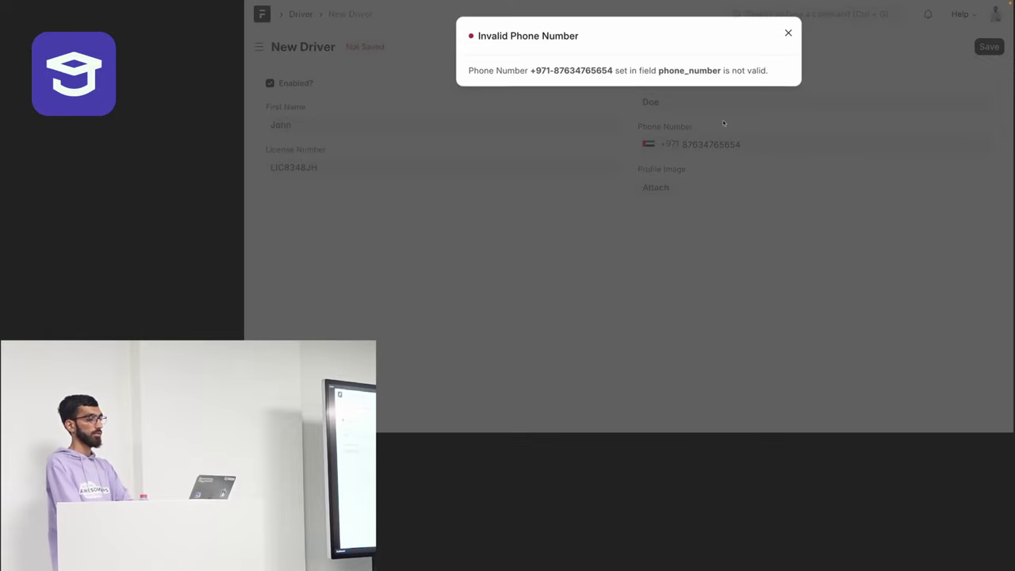
- Trim digits from the phone number, retrying the save after each Invalid Phone Number error
click(723, 141)
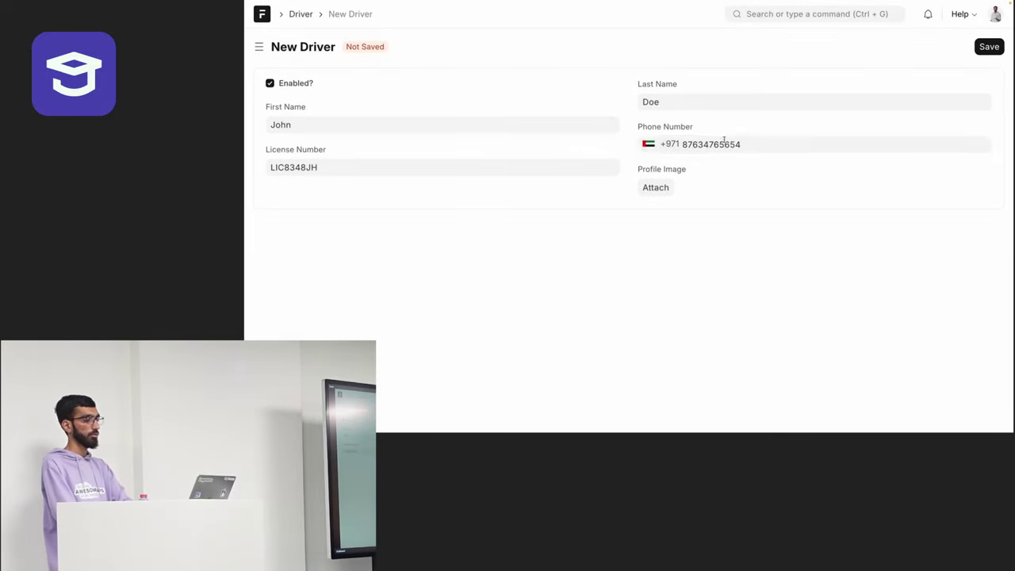
click(724, 141)
key(BackSpace)
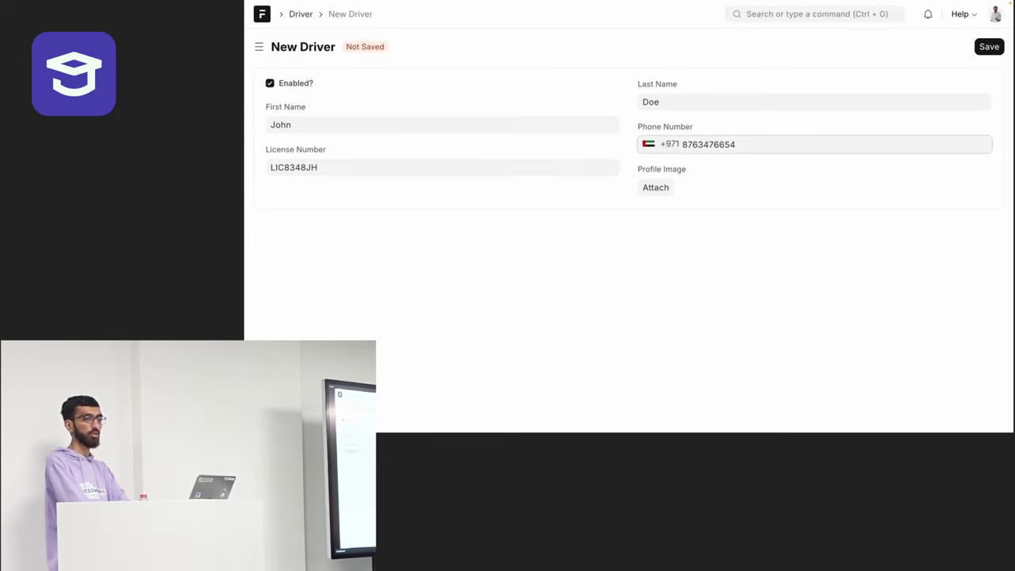
key(ctrl+s)
click(723, 145)
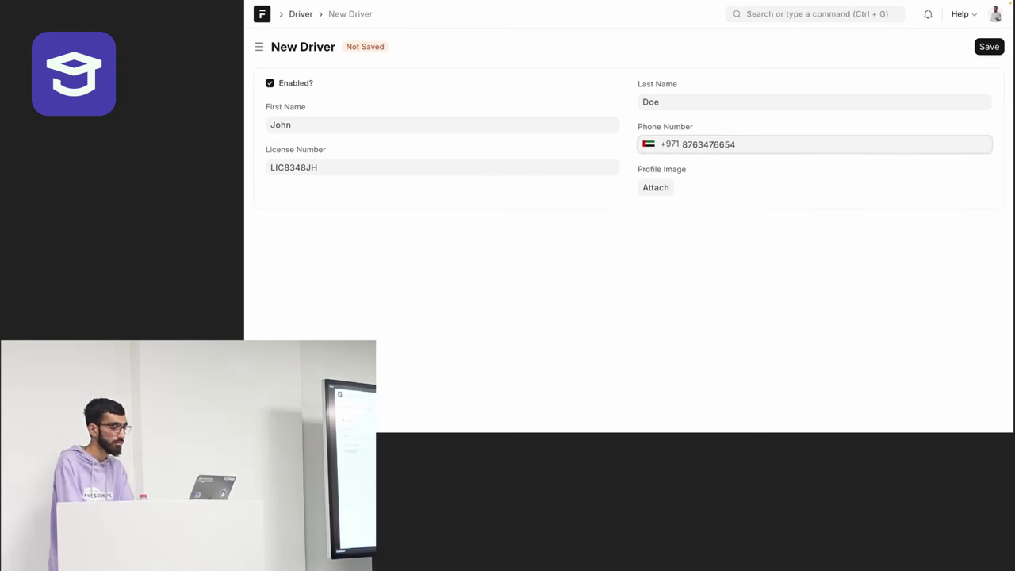
click(698, 145)
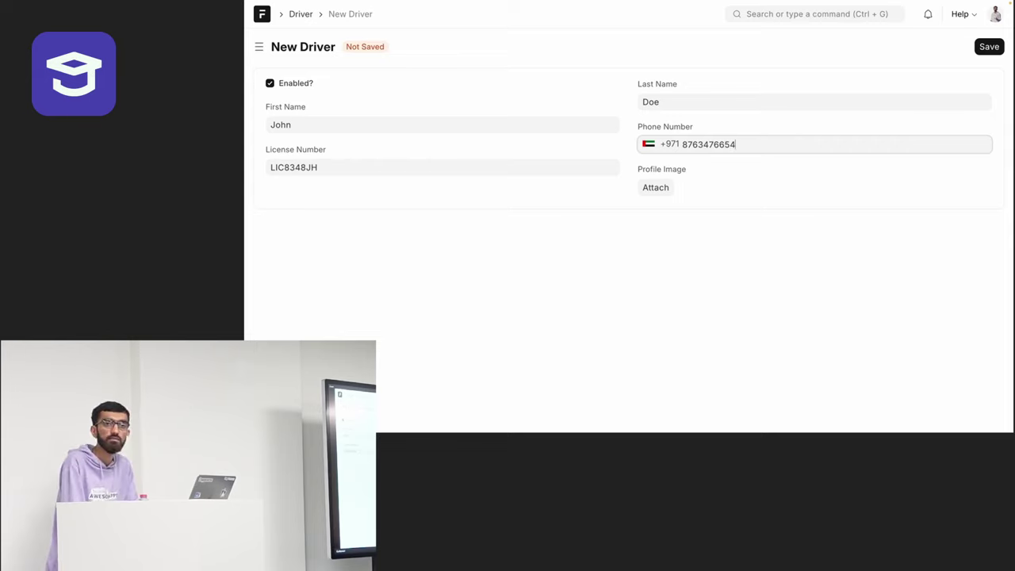
key(ctrl+s)
click(711, 155)
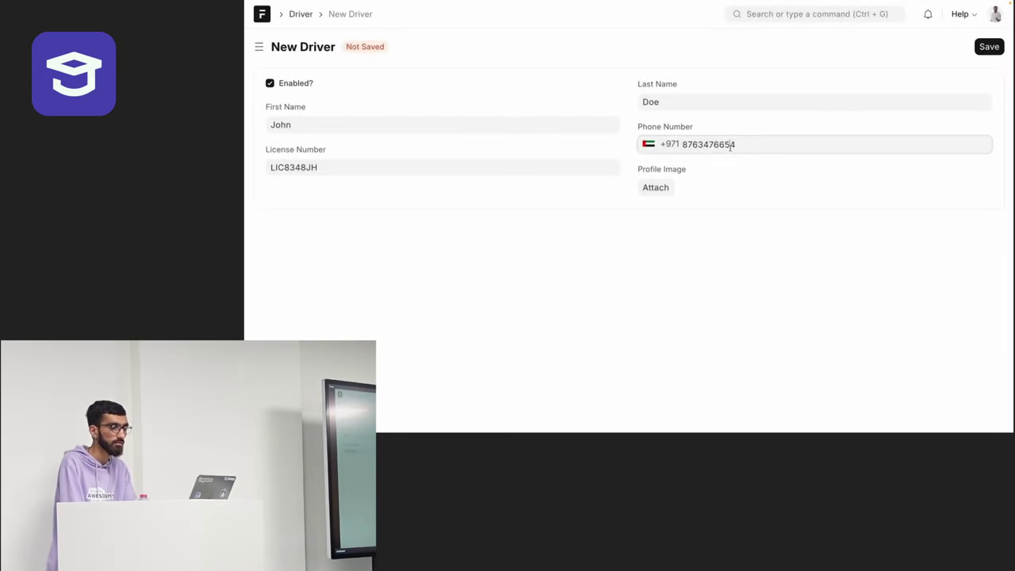
key(BackSpace)
key(ctrl+s)
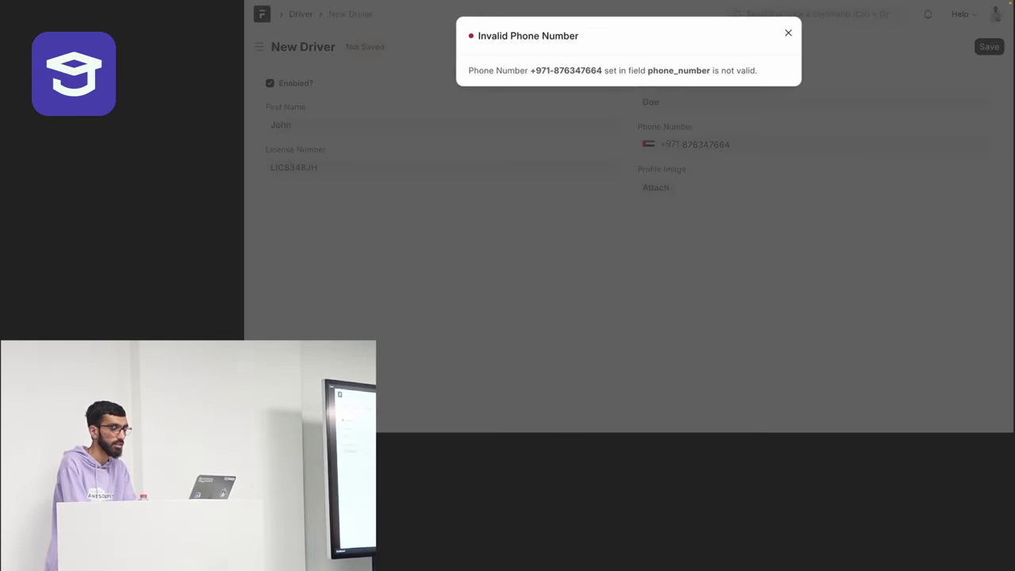
- Delete another digit from the phone number and retry saving, which fails again
key(Escape)
key(BackSpace)
key(ctrl+s)
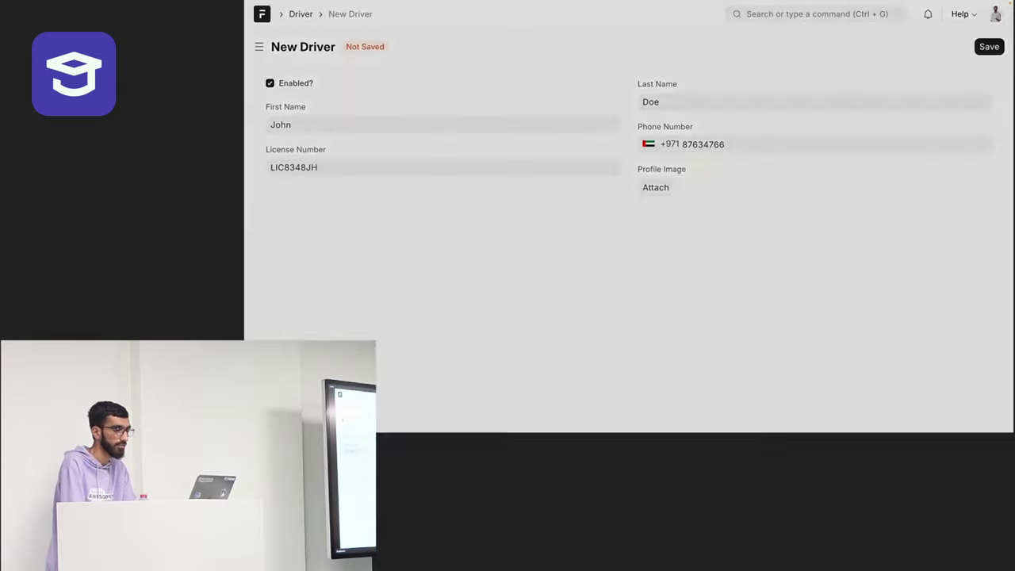
key(Escape)
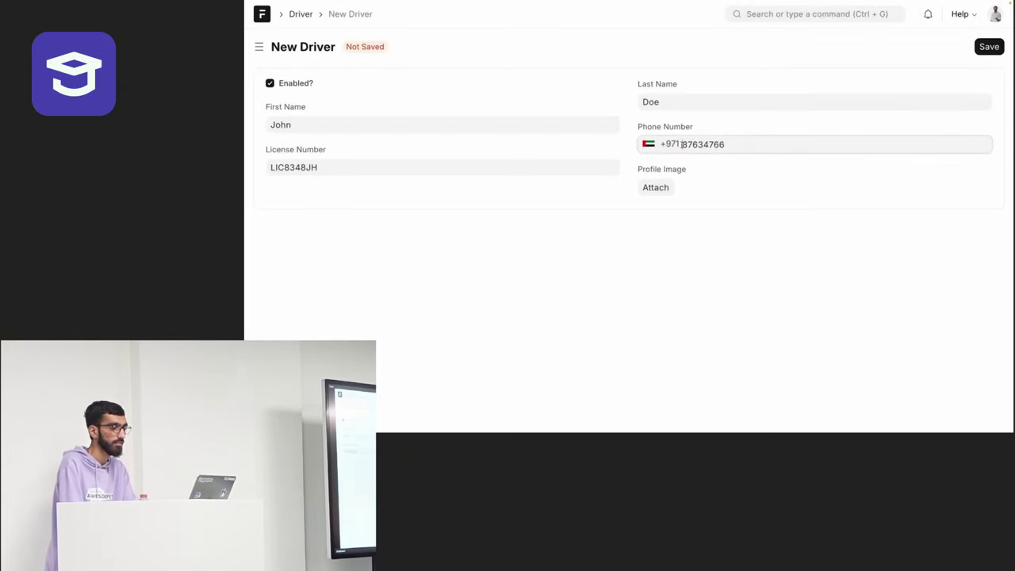
- Replace the phone number with one starting with a leading zero; saving is still rejected
key(shift+End)
text(051)
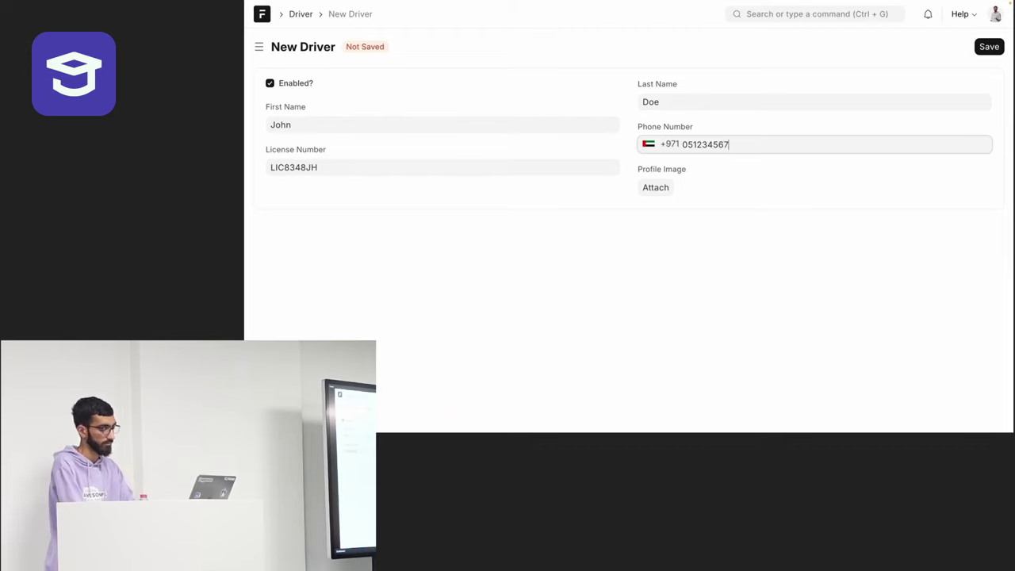
key(ctrl+s)
key(Escape)
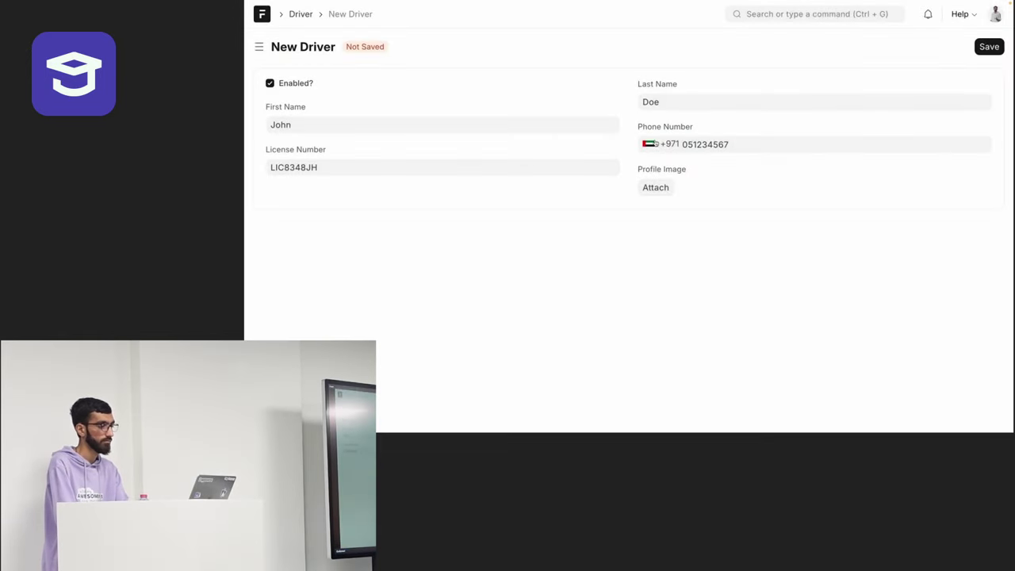
click(655, 144)
click(743, 143)
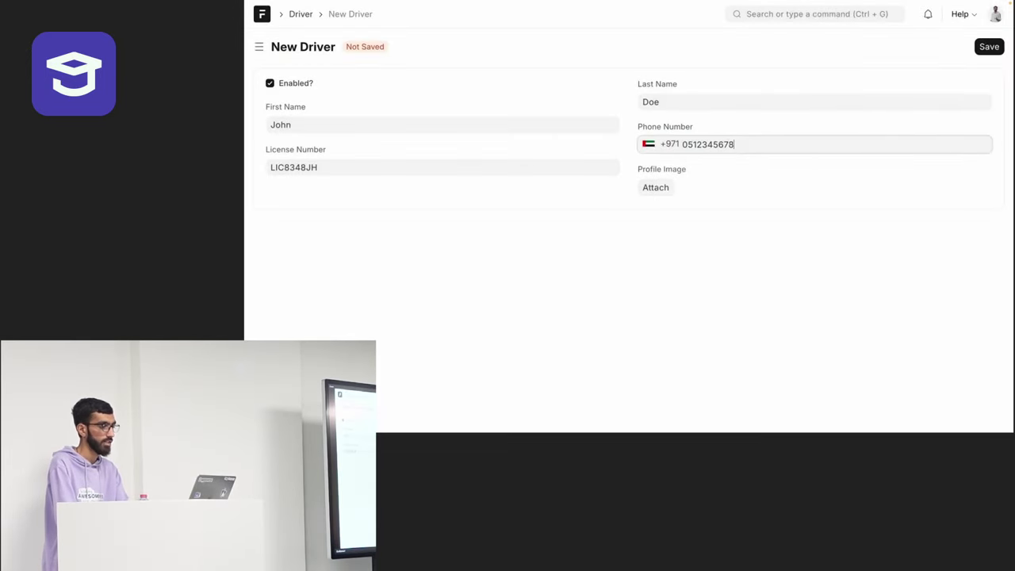
key(ctrl+s)
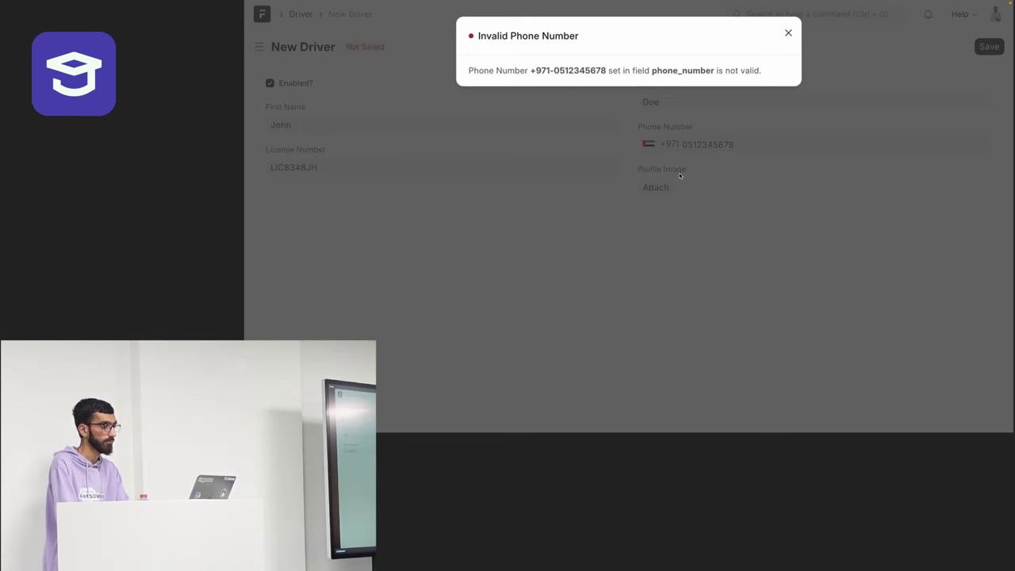
key(Escape)
- Switch the phone country to India (+91), enter a new phone number and save the driver
click(648, 144)
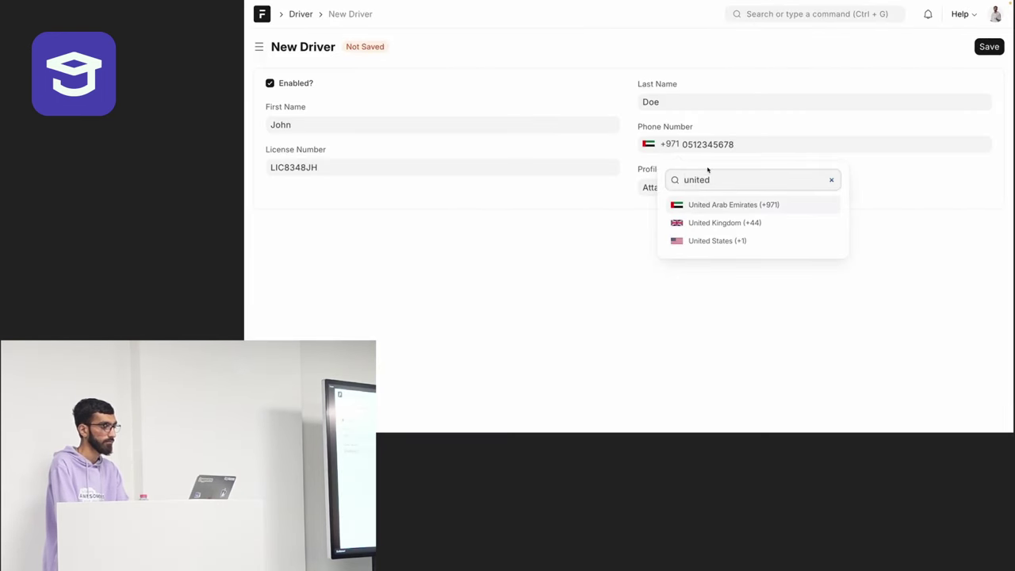
key(ctrl+a)
text(india)
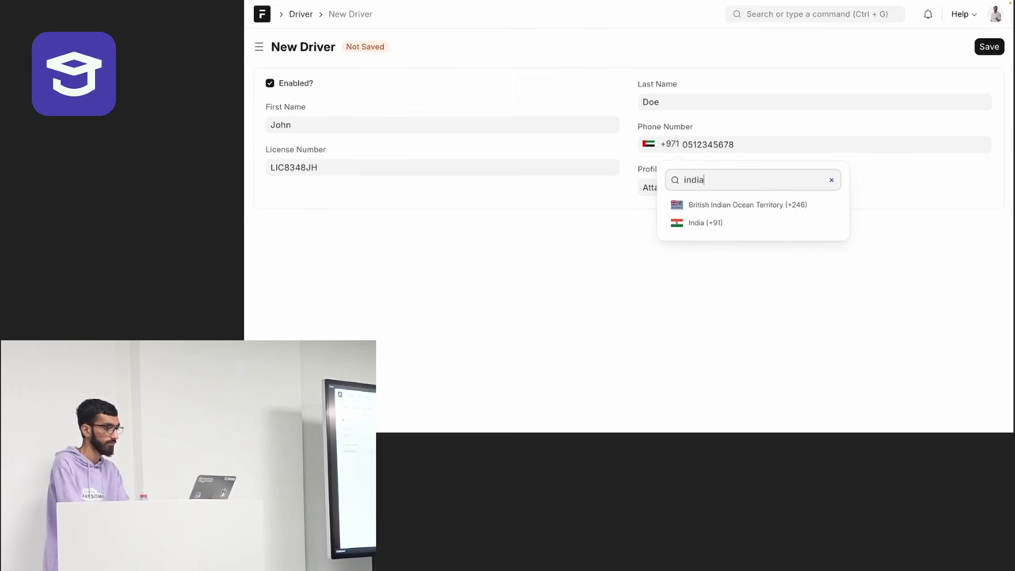
click(728, 223)
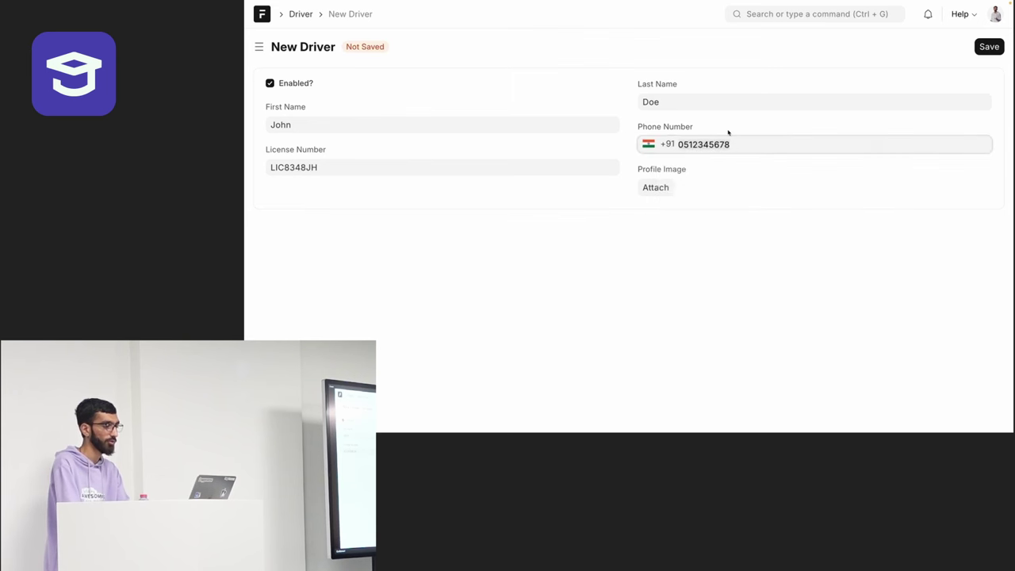
key(ctrl+a)
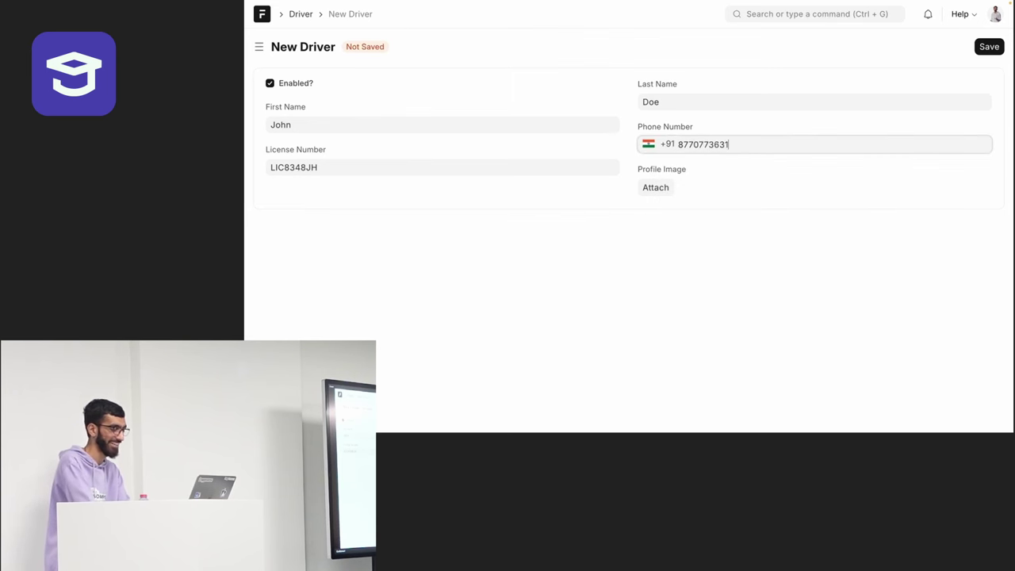
key(ctrl+s)
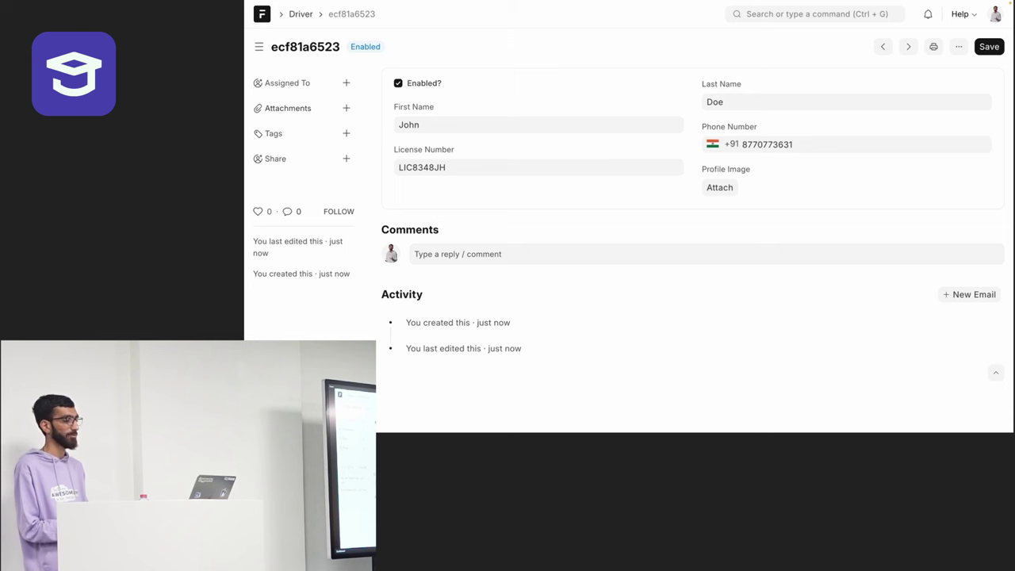
- Begin attaching the driver's profile image from a web link
click(719, 187)
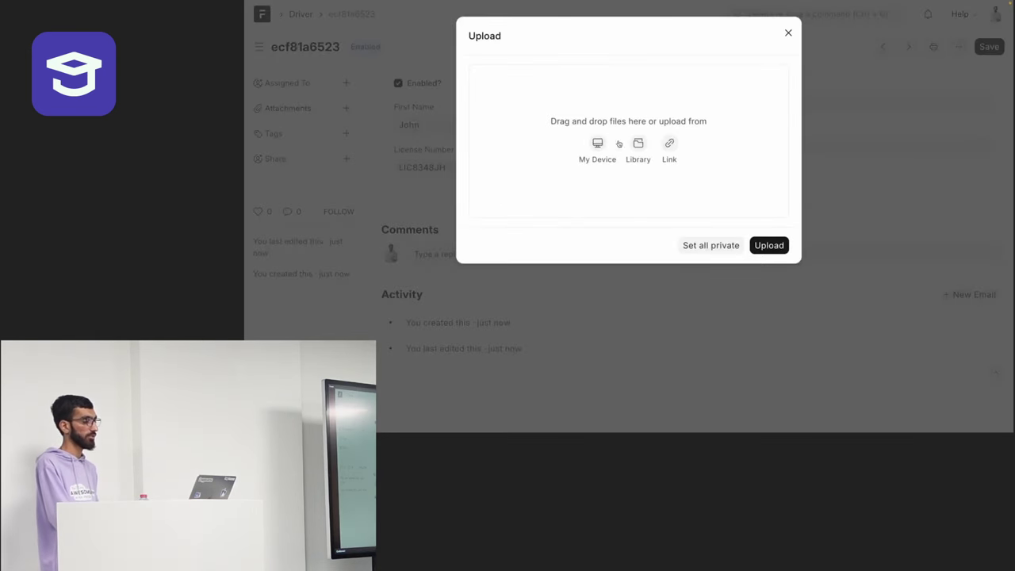
click(670, 145)
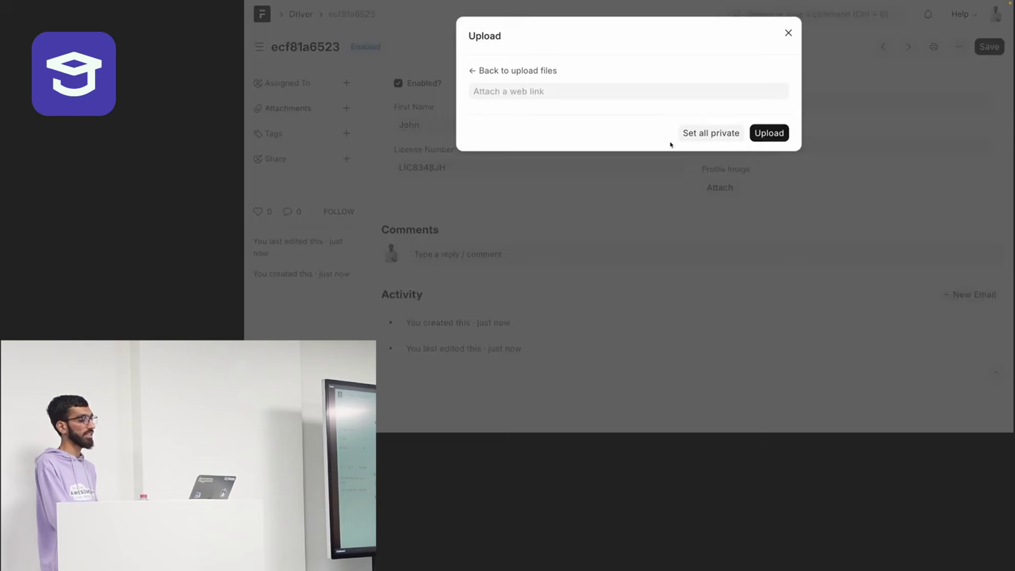
click(500, 90)
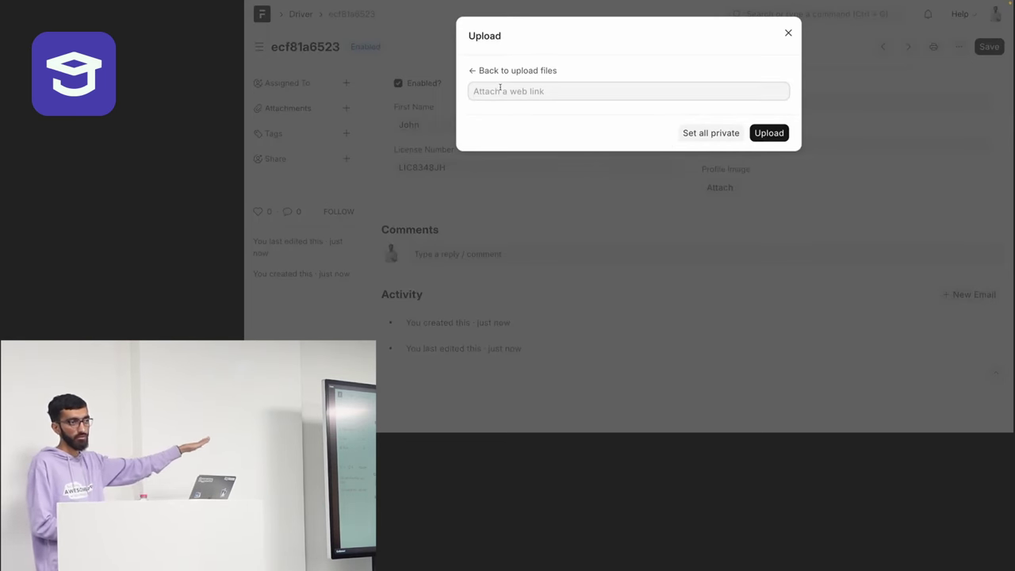
- Search Google for 'placeholder avatar' images in the browser
key(super+t)
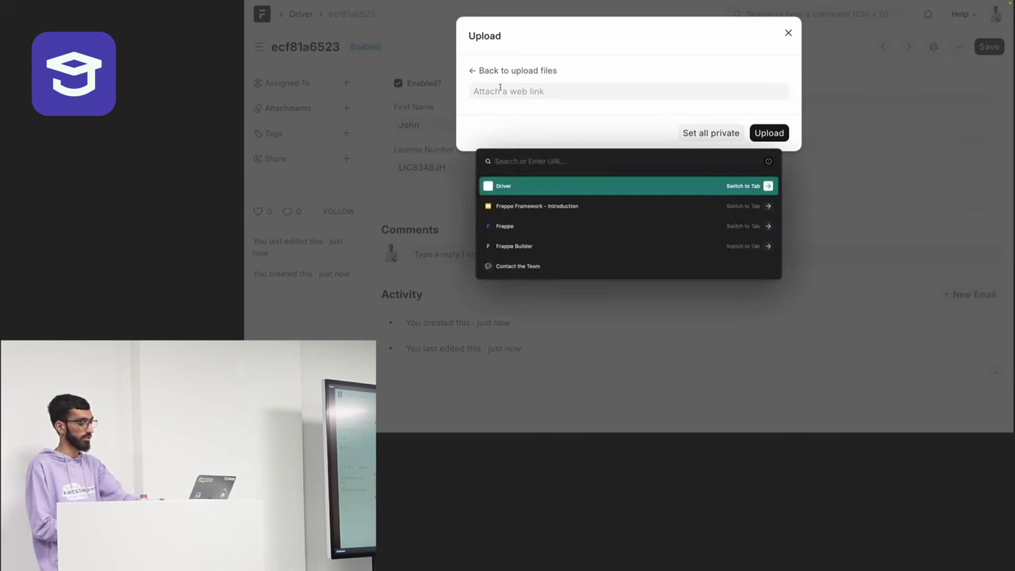
text(google.com/calendar)
key(super+a)
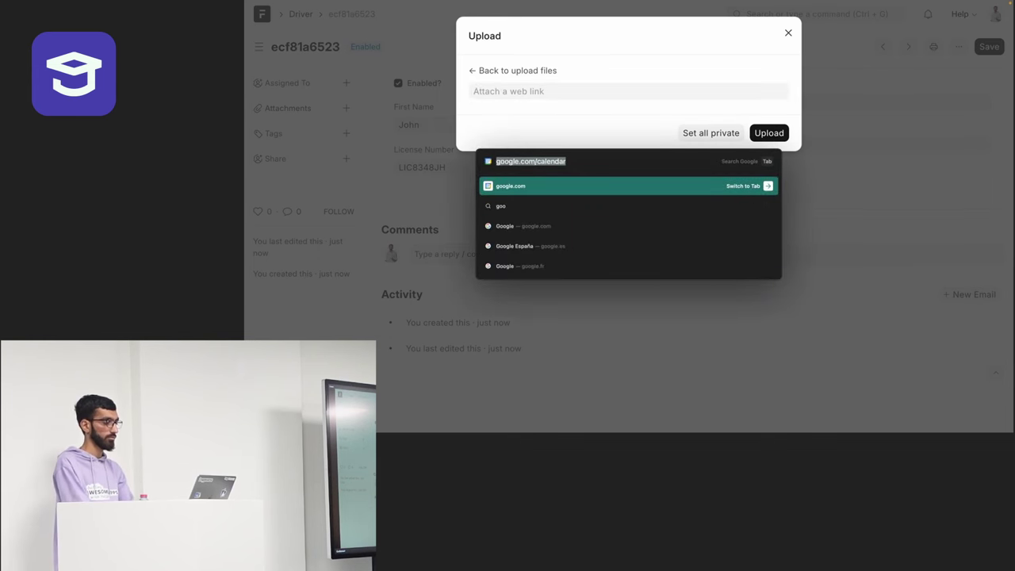
text(placeholder)
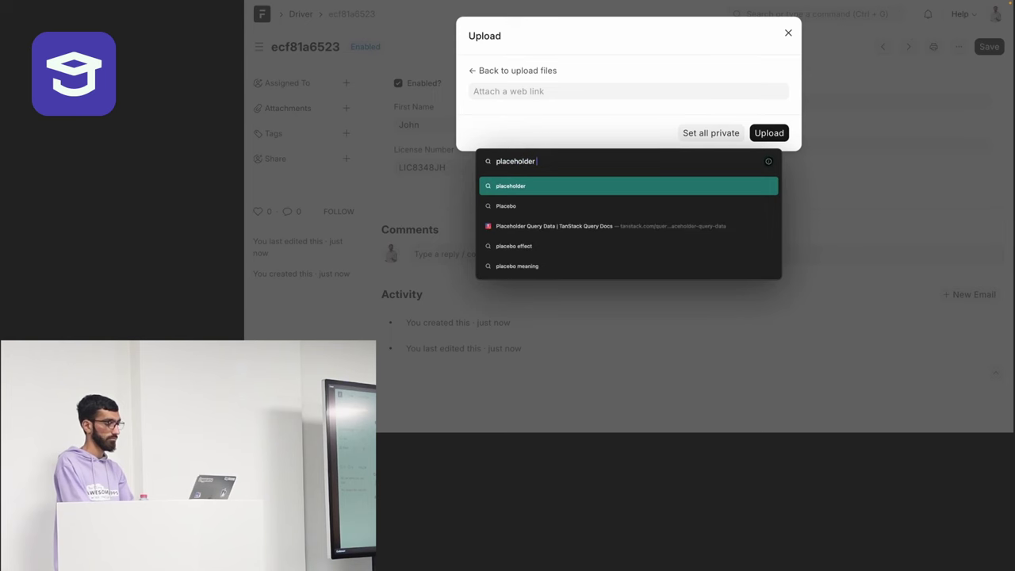
text( avatar)
key(Return)
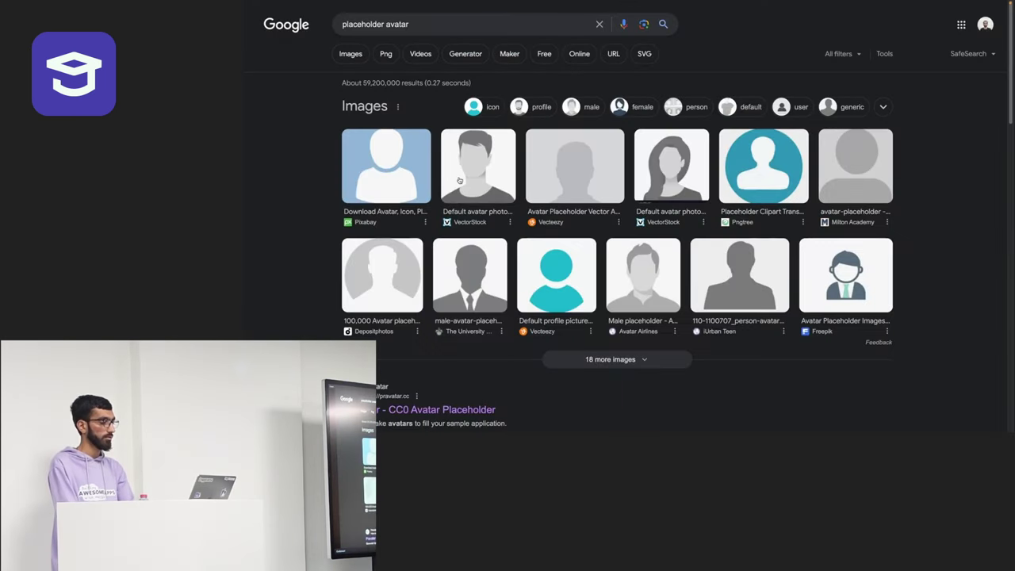
- Copy the grey default avatar's link and try uploading it as ecf81a6523's profile image
click(467, 177)
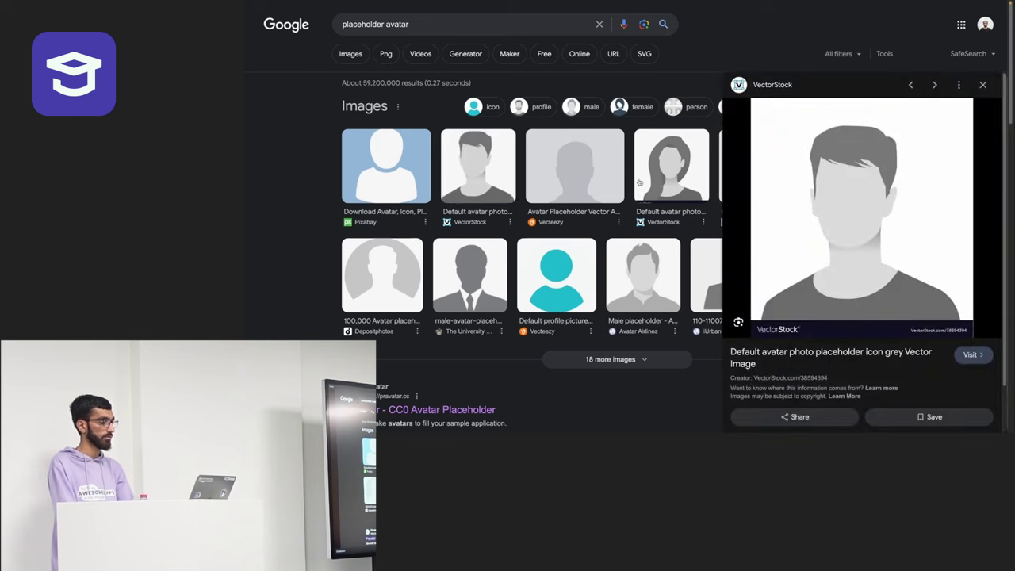
right_click(794, 240)
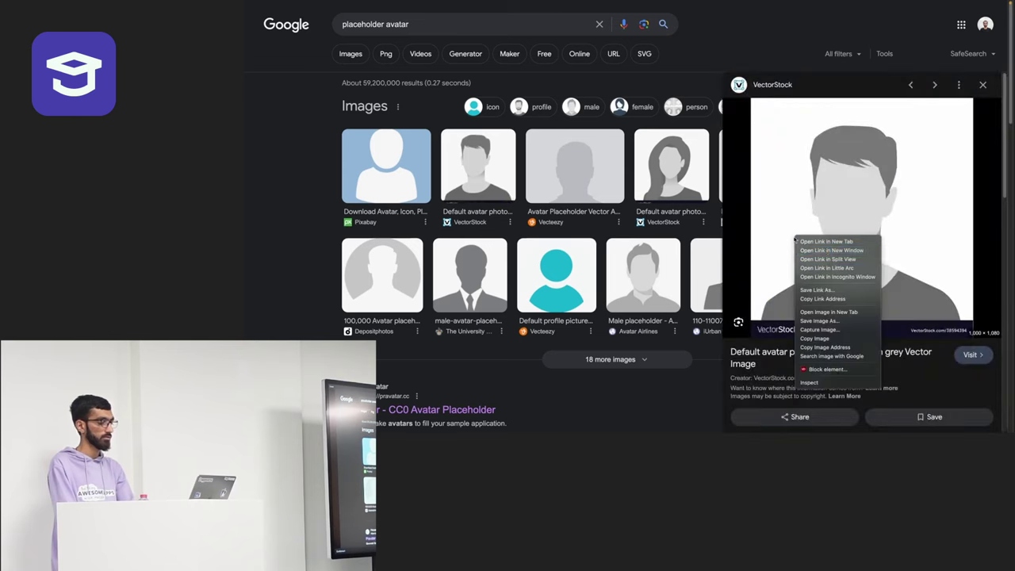
click(827, 299)
key(super+t)
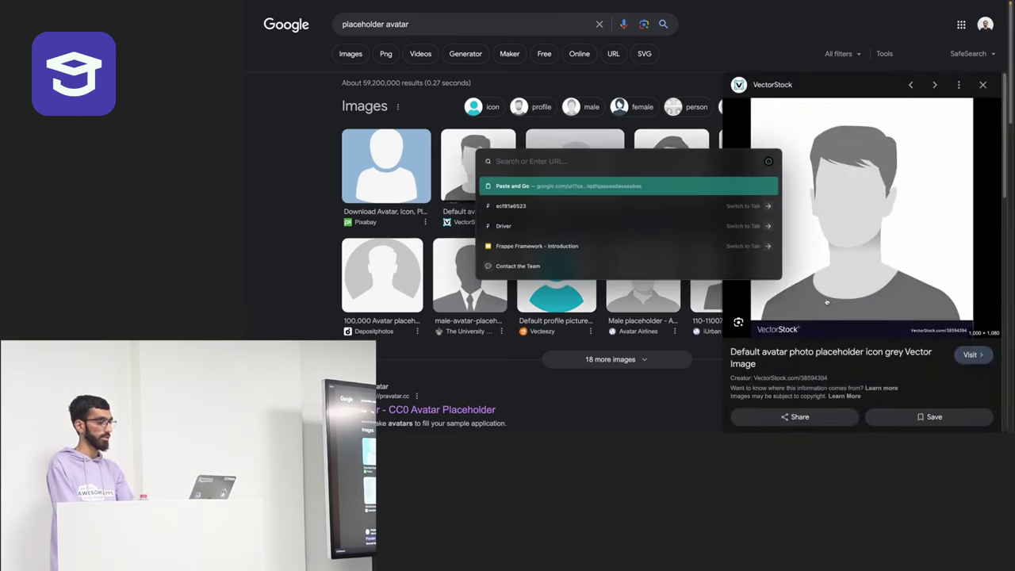
key(Down)
key(Return)
key(super+v)
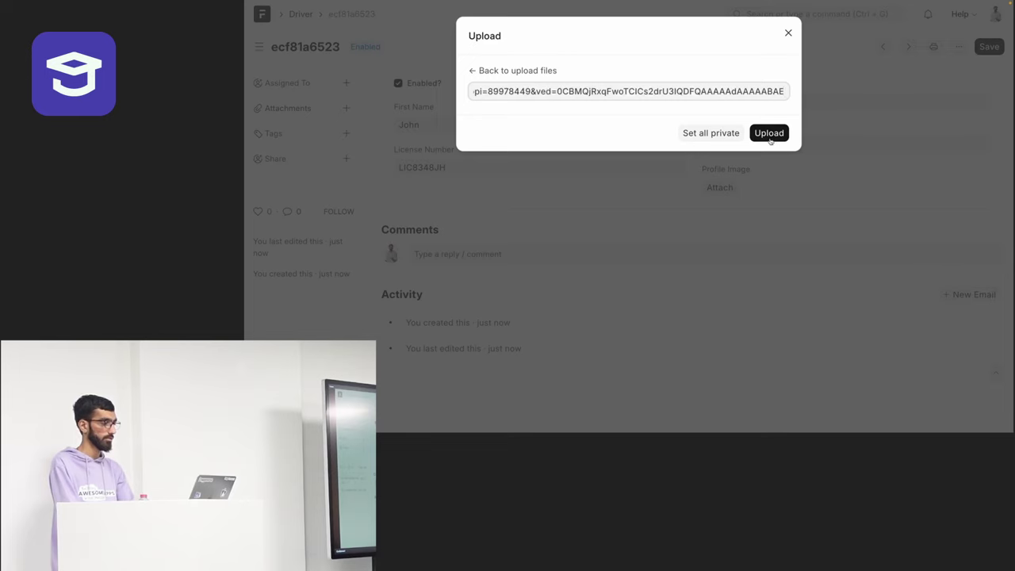
click(768, 133)
- Copy the image address of the blue Pixabay avatar from its source page
key(super+t)
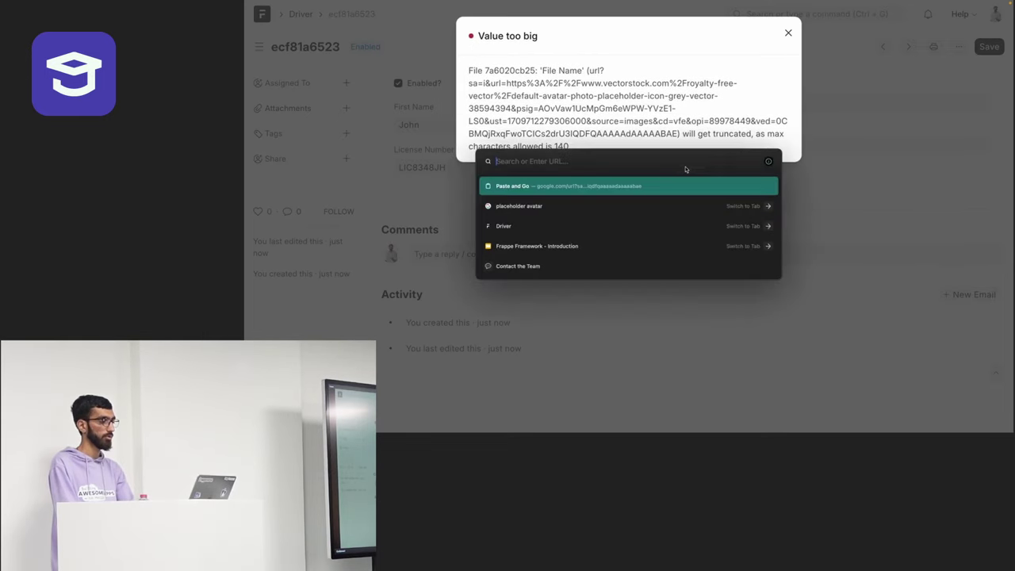
key(Down)
key(Return)
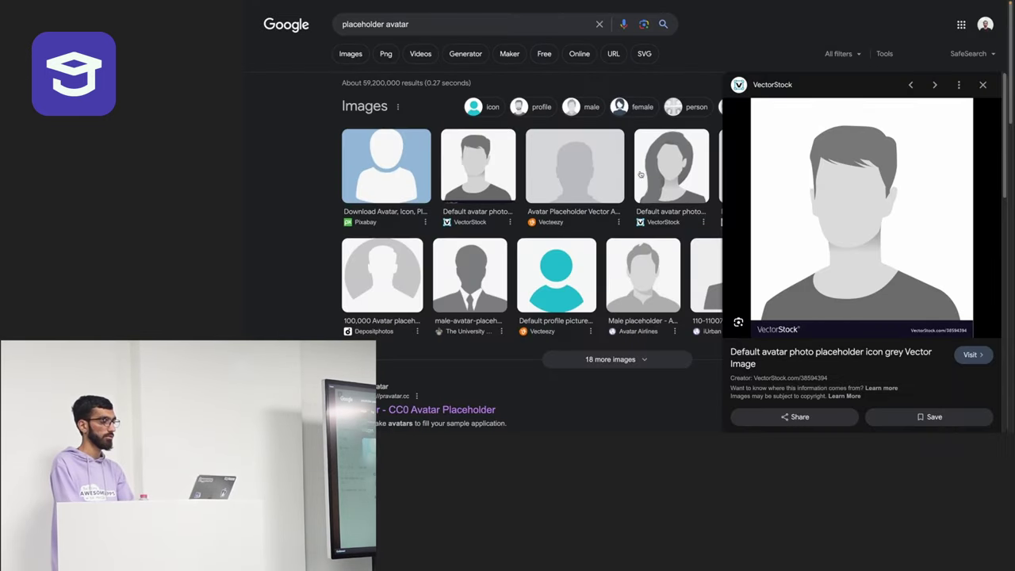
click(420, 190)
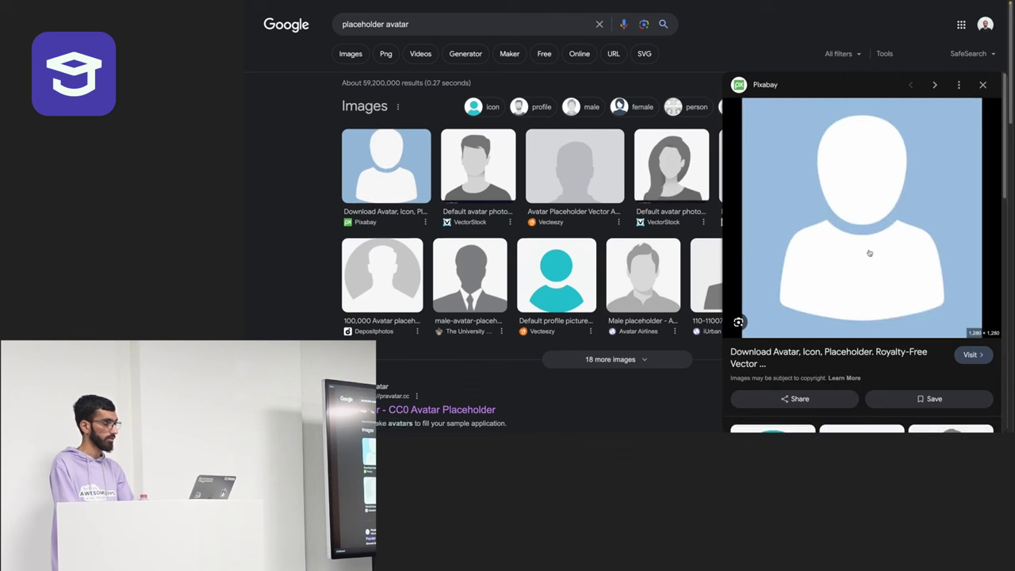
click(825, 204)
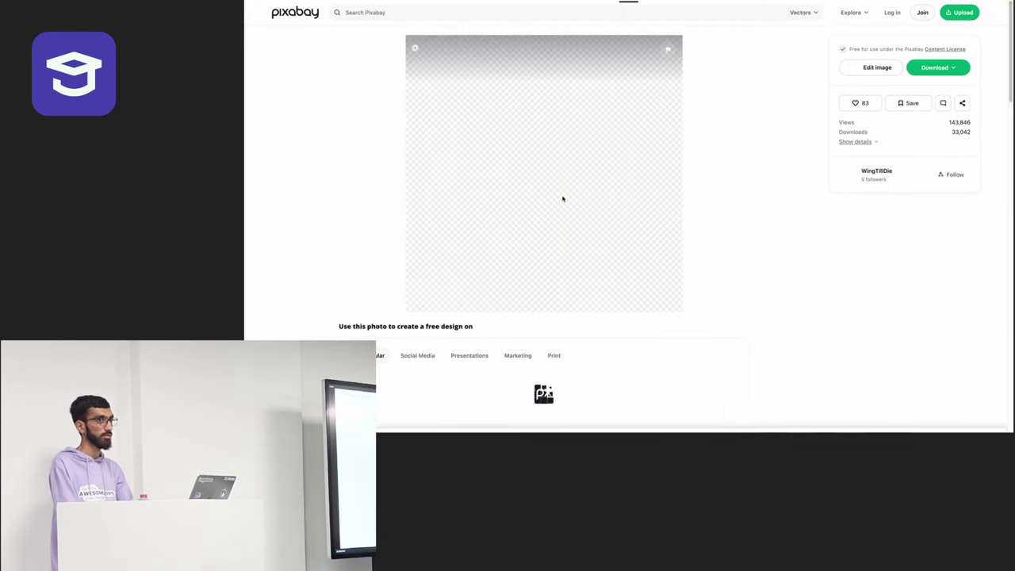
right_click(563, 197)
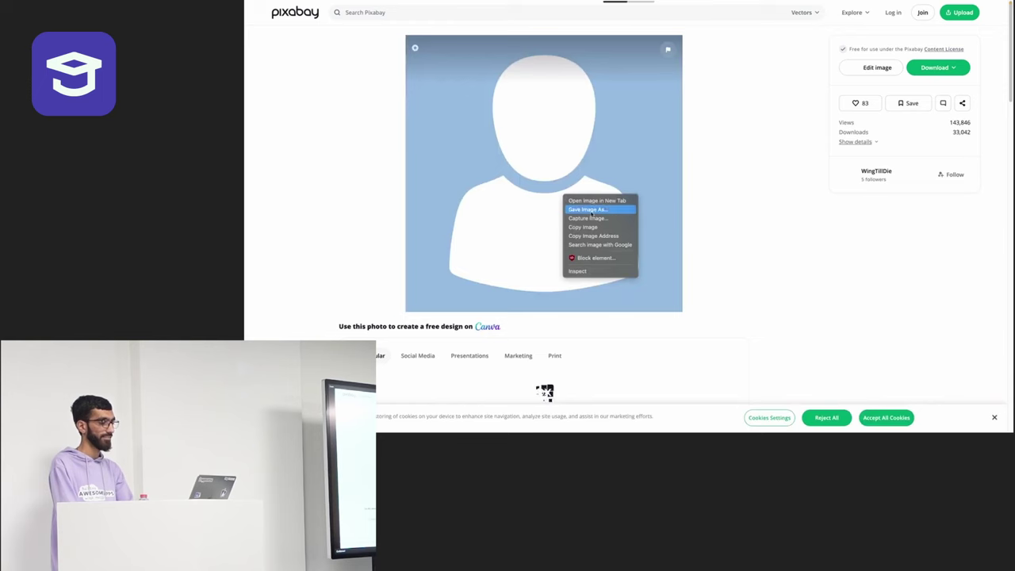
click(607, 236)
- Return to Driver record ecf81a6523 and dismiss the Value too big warning
key(super+t)
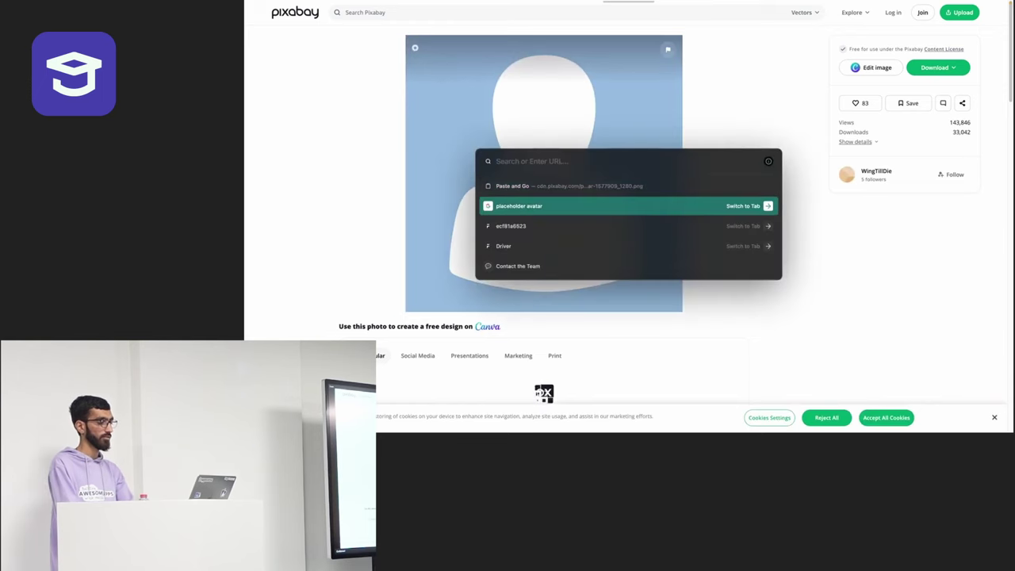
key(Return)
key(super+t)
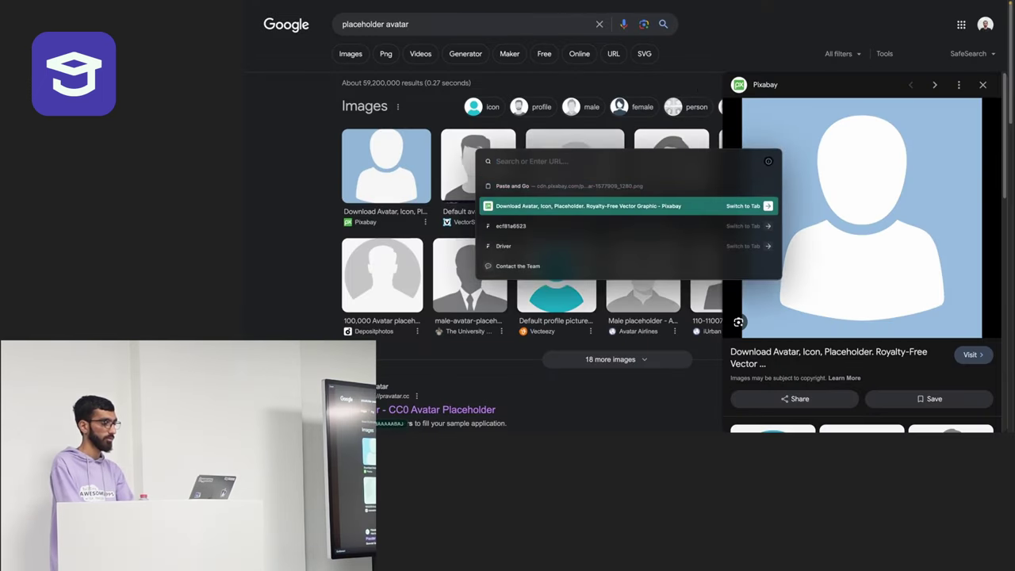
key(Down)
key(Return)
click(684, 240)
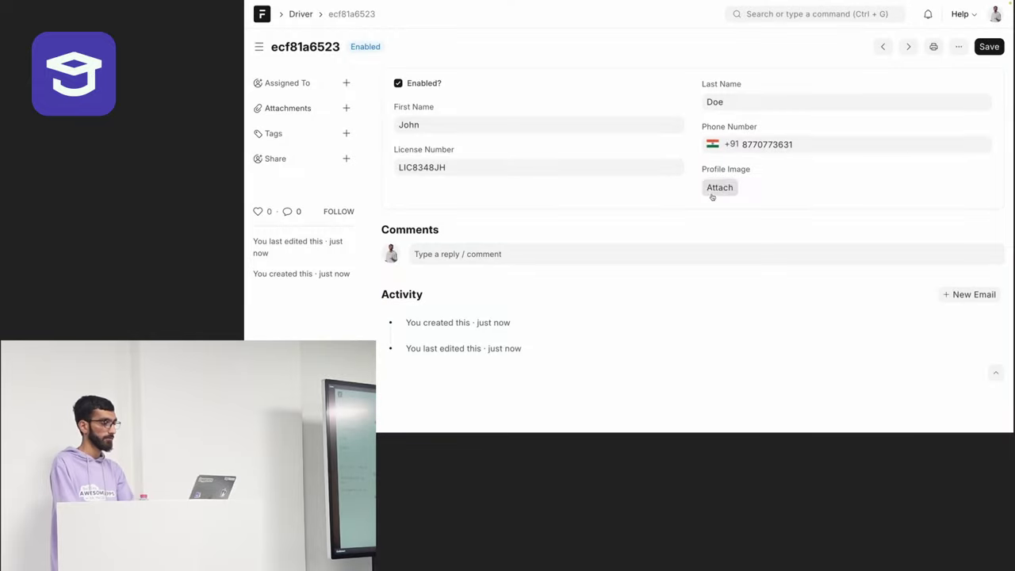
- Attach the pasted Pixabay image link as the Profile Image, uploading avatar-1577909_1280.png
click(711, 191)
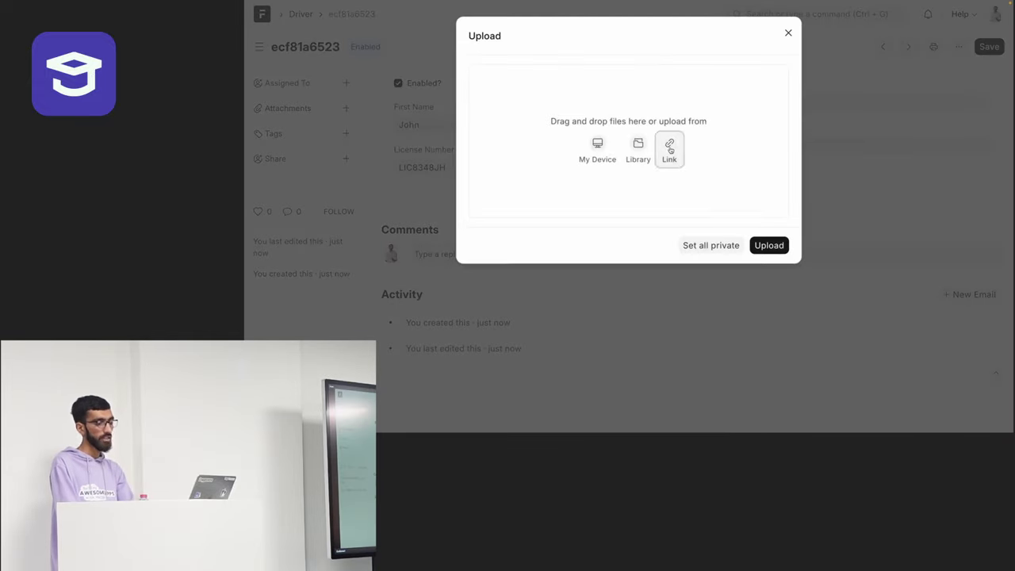
click(669, 144)
click(524, 91)
key(ctrl+v)
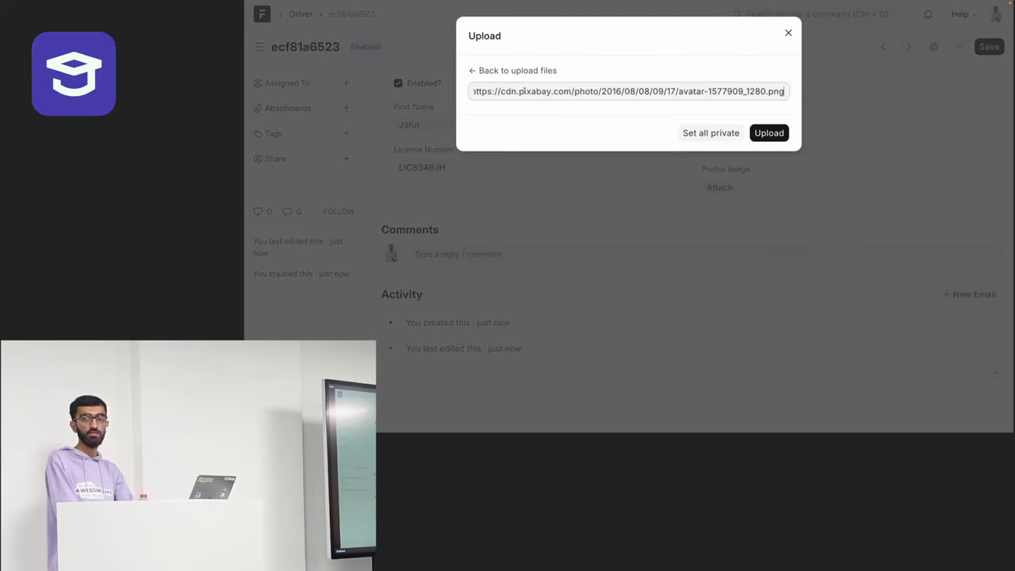
click(761, 133)
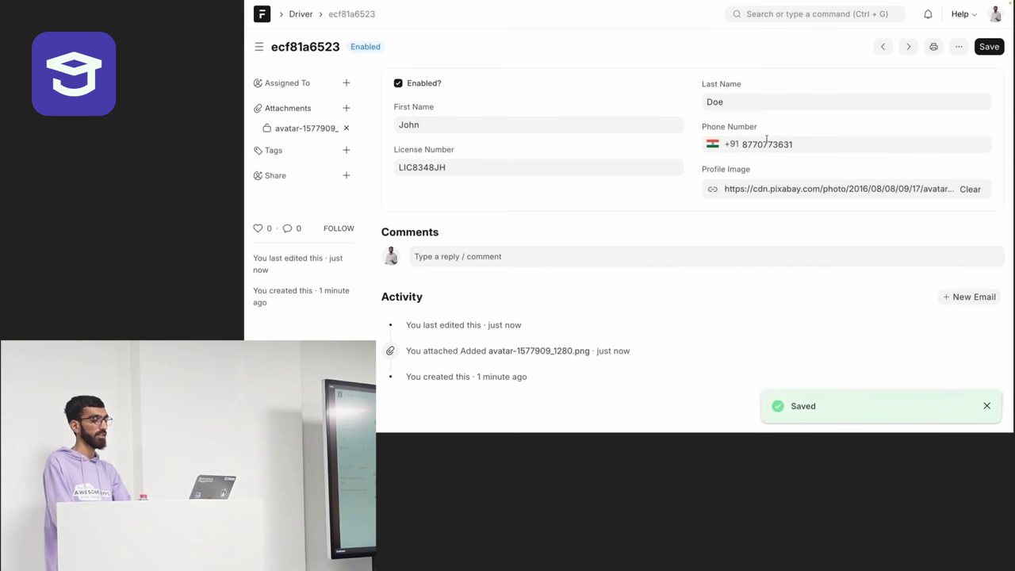
mouse_move(797, 193)
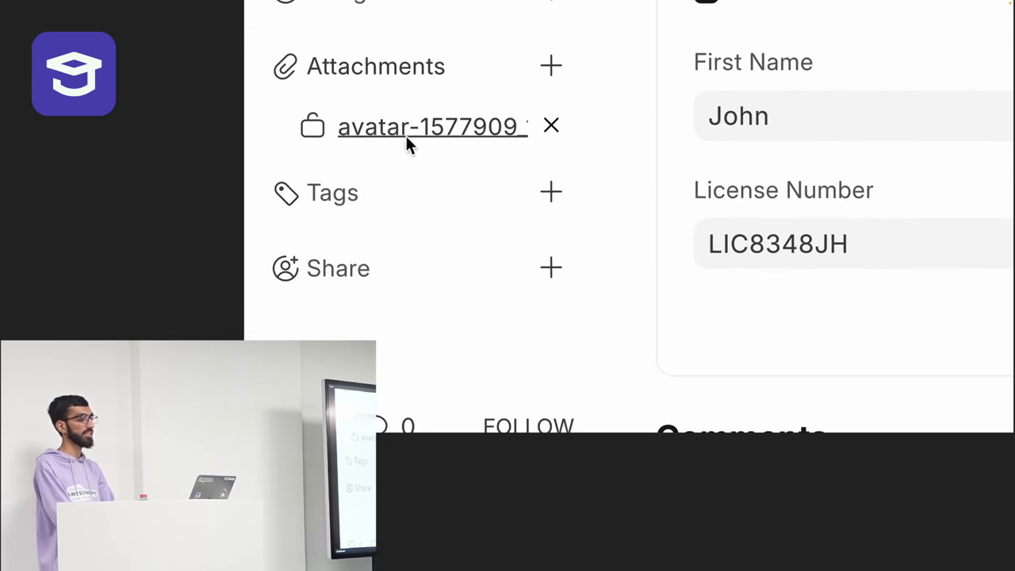
click(310, 127)
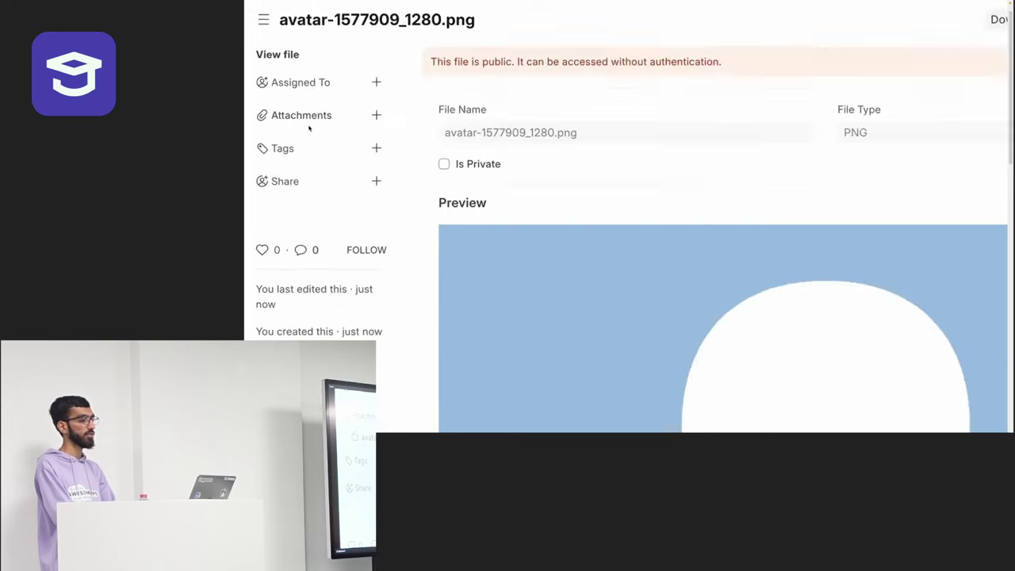
scroll(601, 138, down, 10)
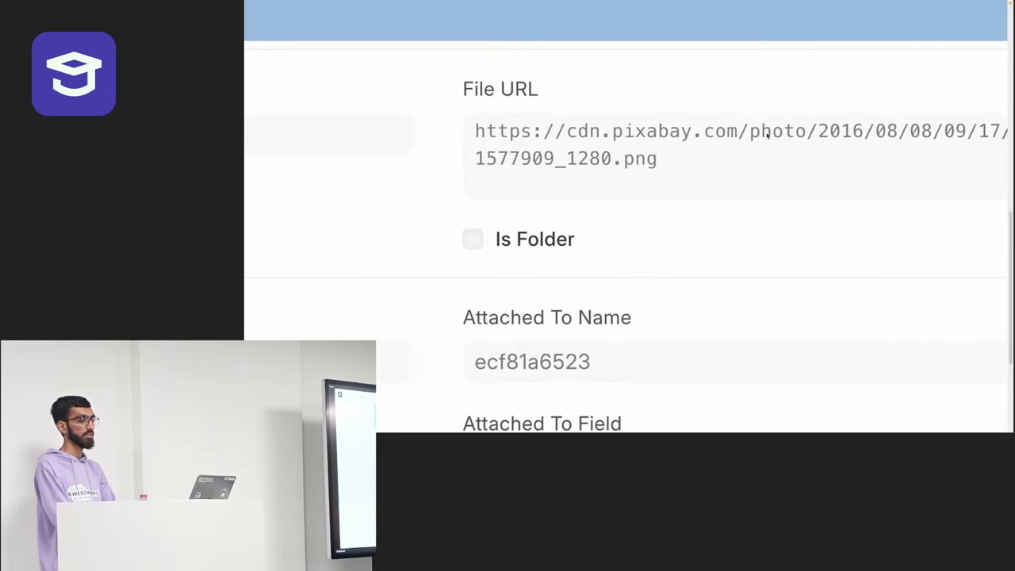
drag(474, 132, 675, 177)
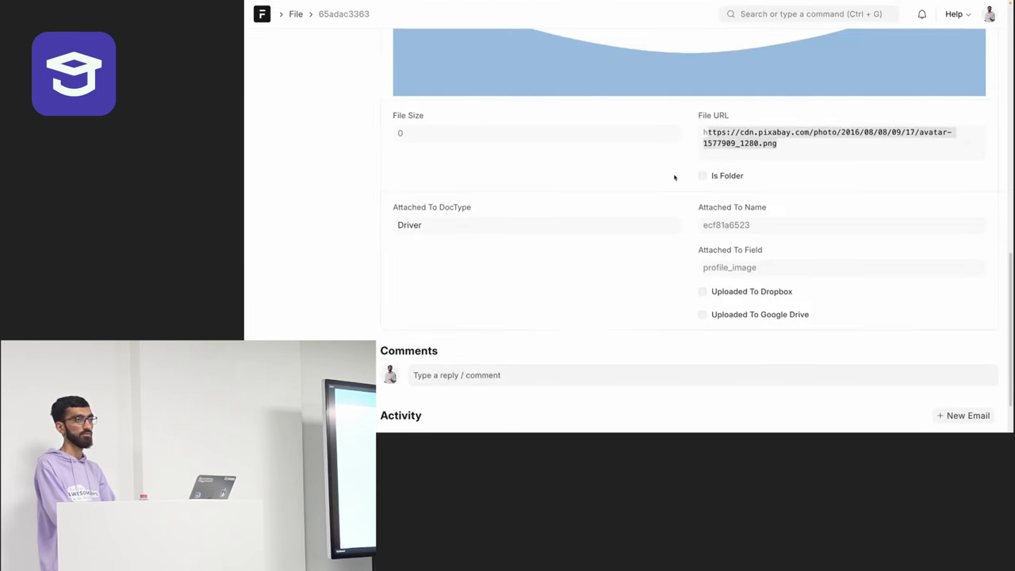
click(296, 13)
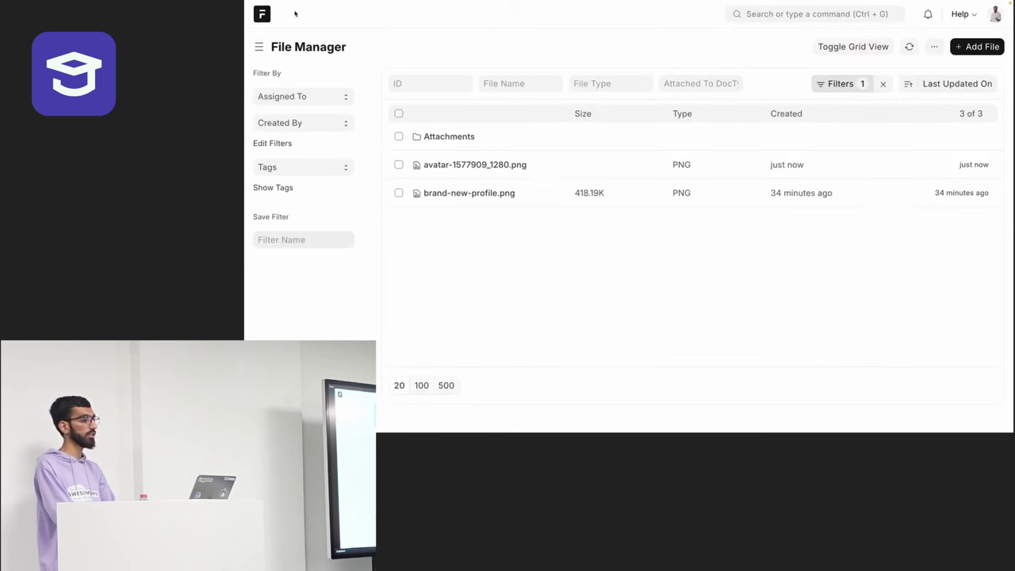
click(489, 195)
scroll(754, 260, down, 6)
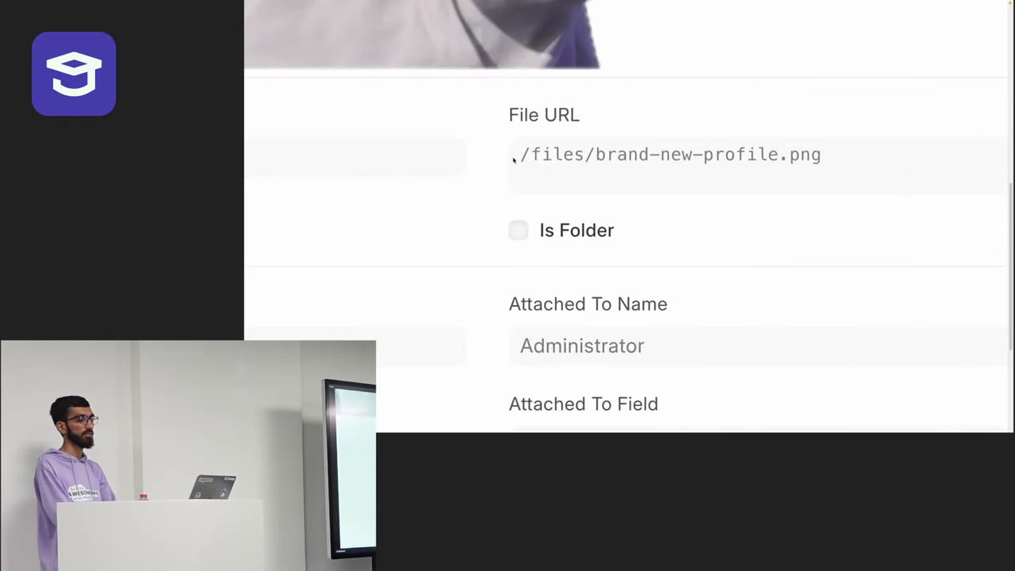
drag(515, 158, 835, 157)
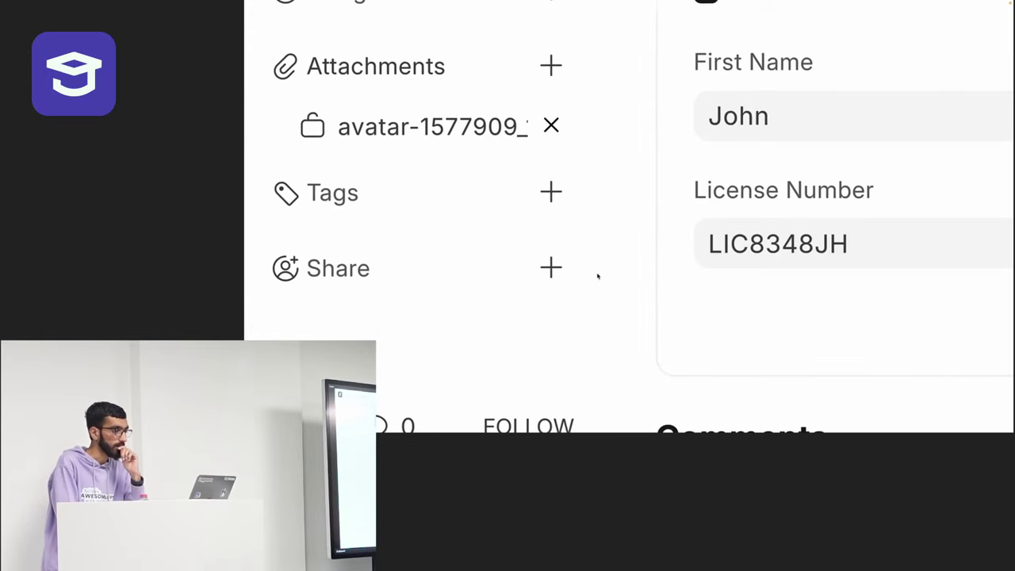
scroll(598, 276, up, 3)
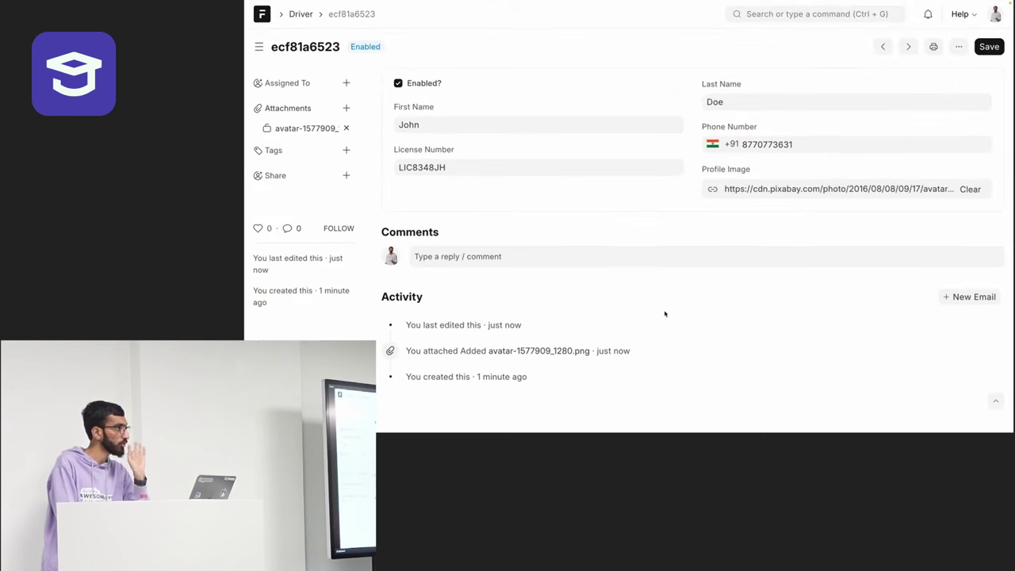
- Add and save a new, empty Driver record from the Driver list
click(300, 14)
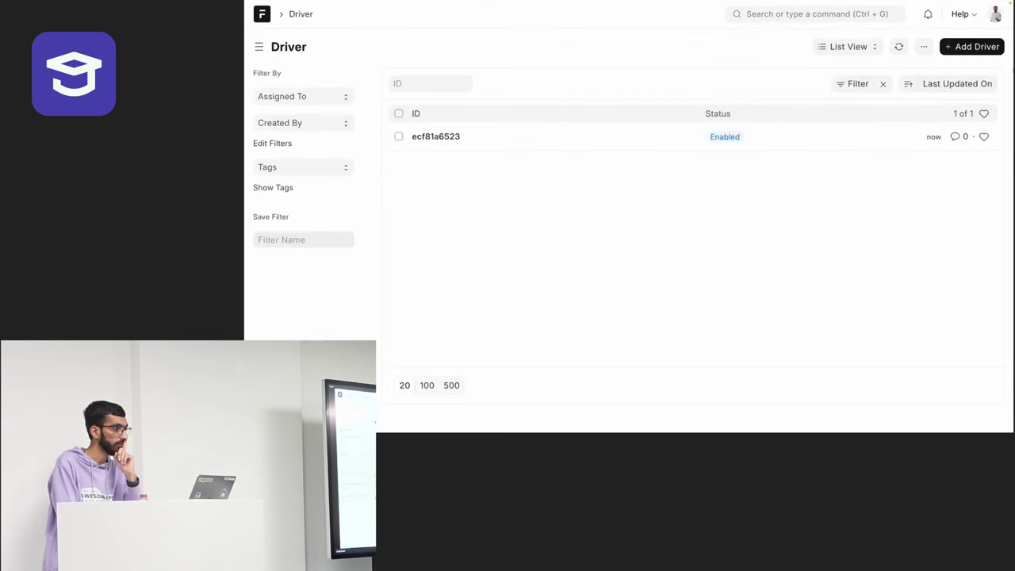
click(981, 48)
click(986, 51)
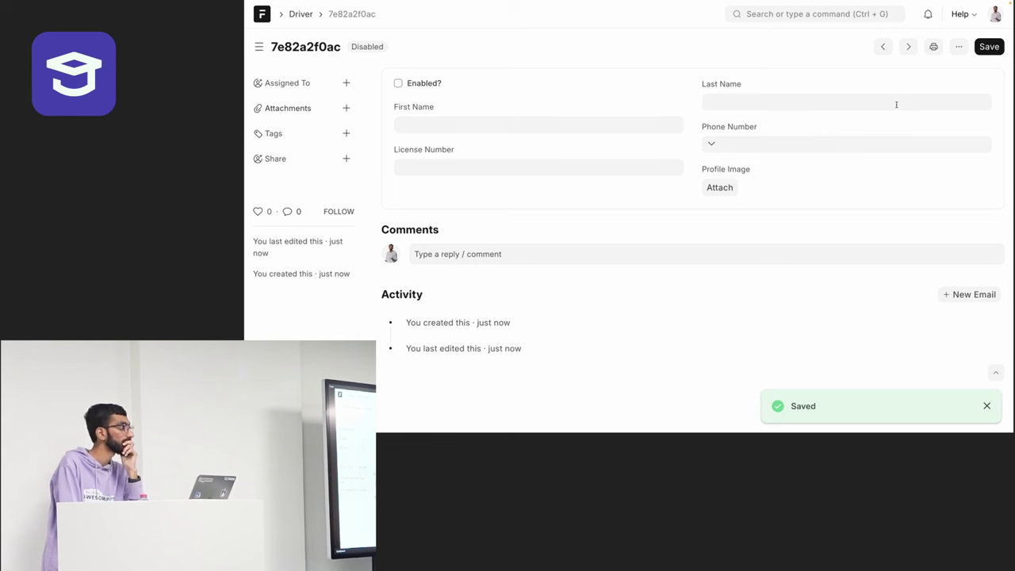
- Browse Driver records 7e82a2f0ac and ecf81a6523, then return to the Driver form builder
key(alt+Left)
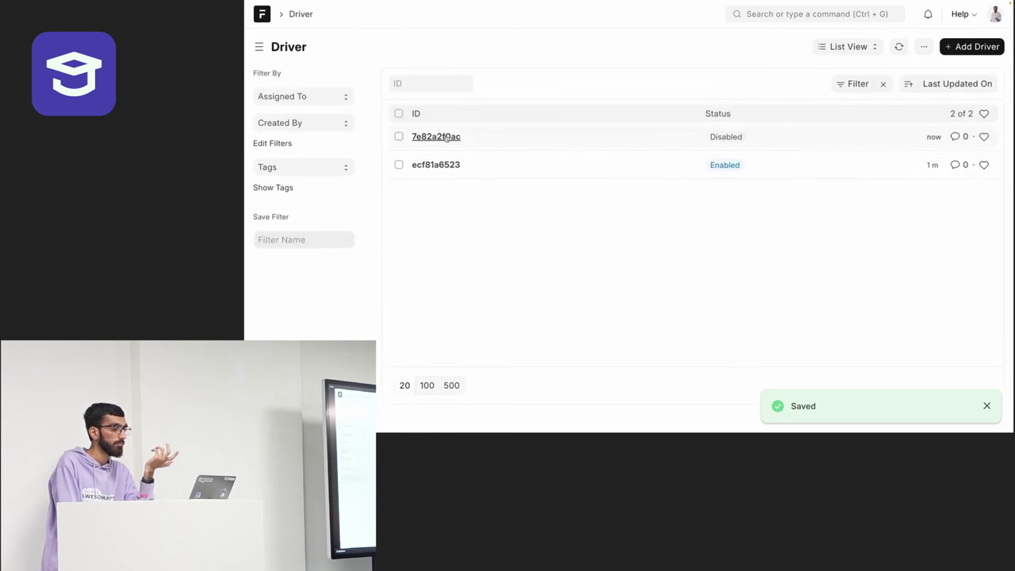
click(446, 136)
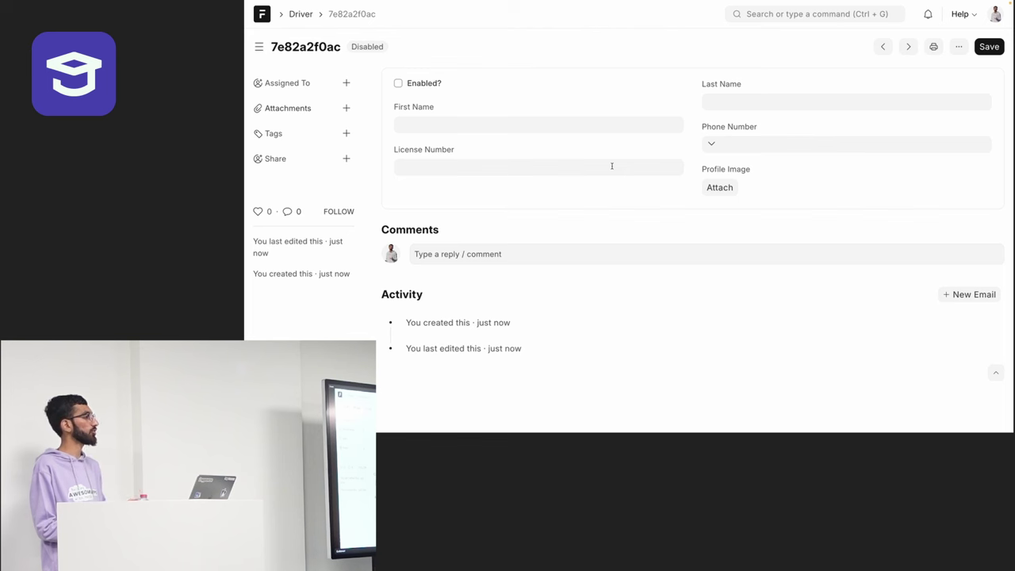
key(alt+Left)
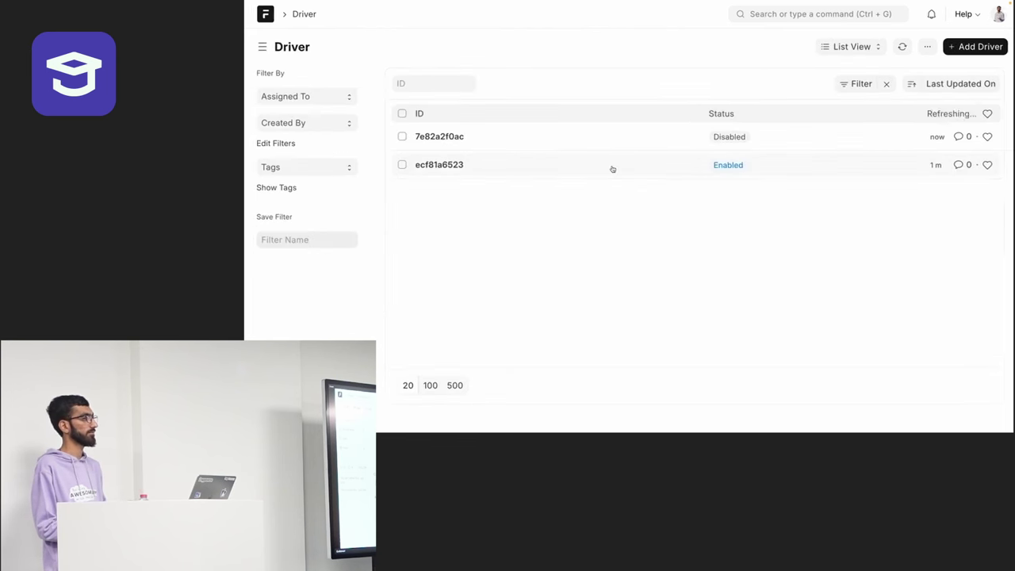
click(611, 165)
key(alt+Left)
key(alt+Left)
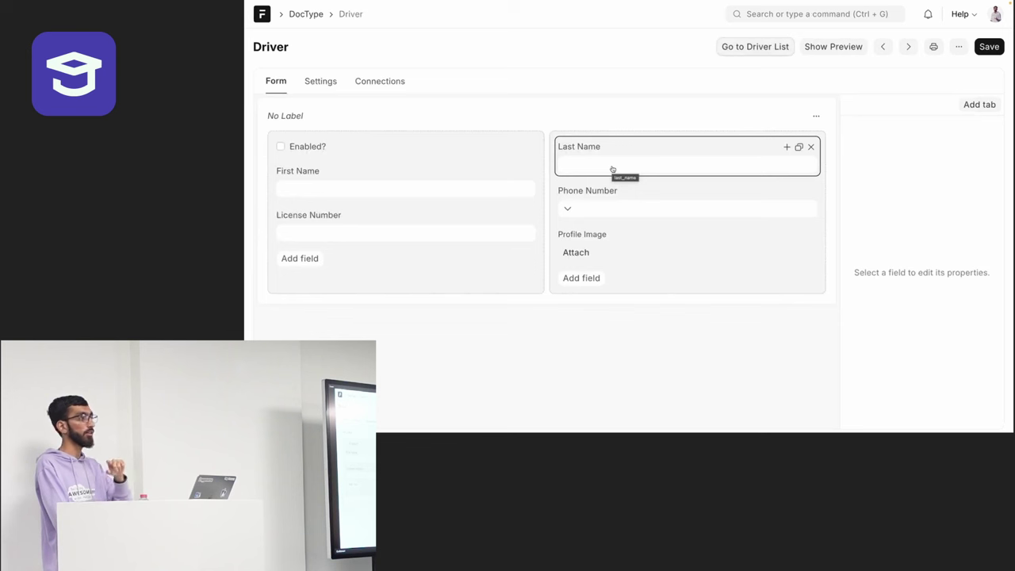
- Make the First Name and License Number fields mandatory
click(337, 173)
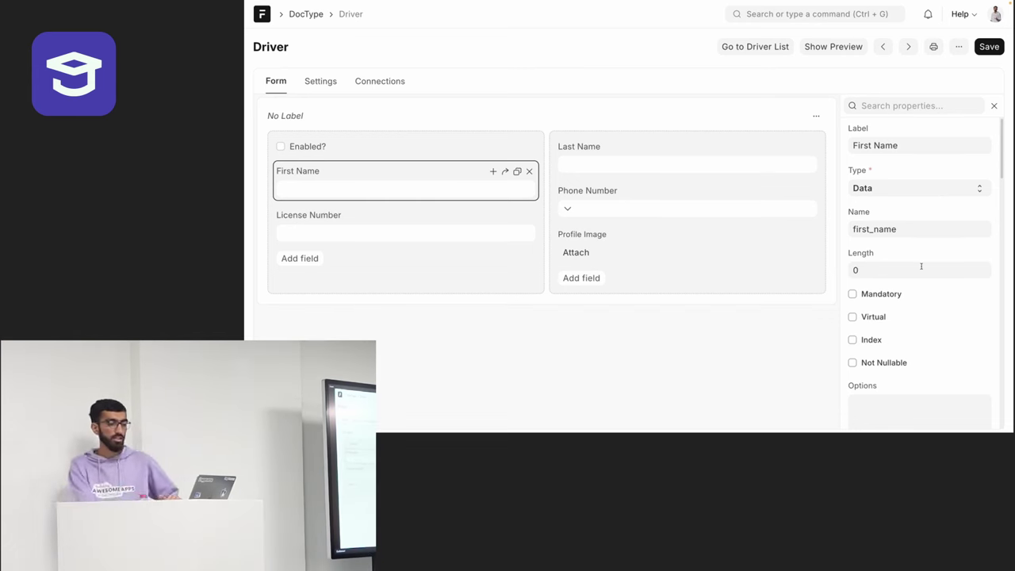
scroll(920, 266, down, 2)
scroll(921, 266, up, 2)
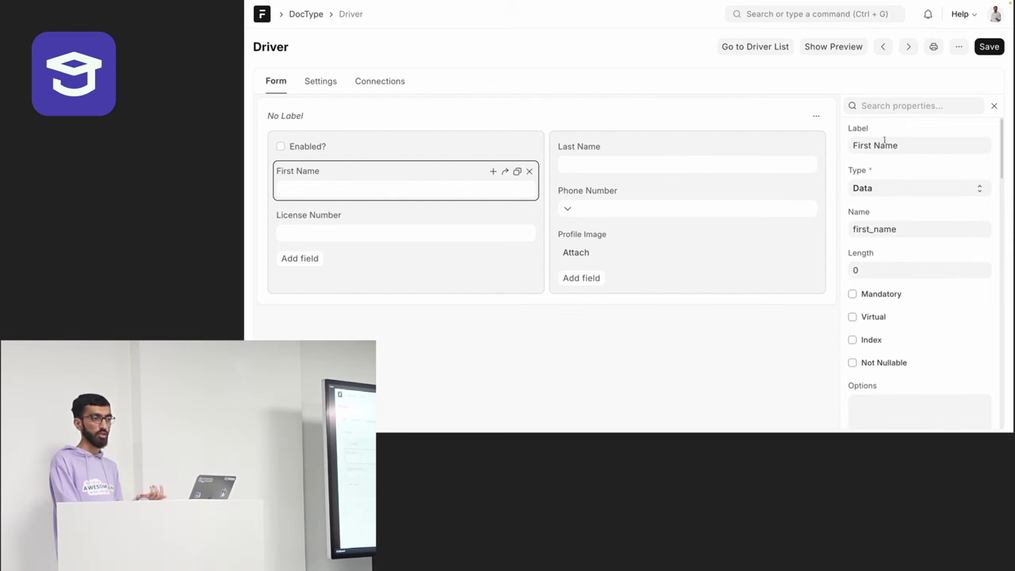
scroll(934, 288, down, 1)
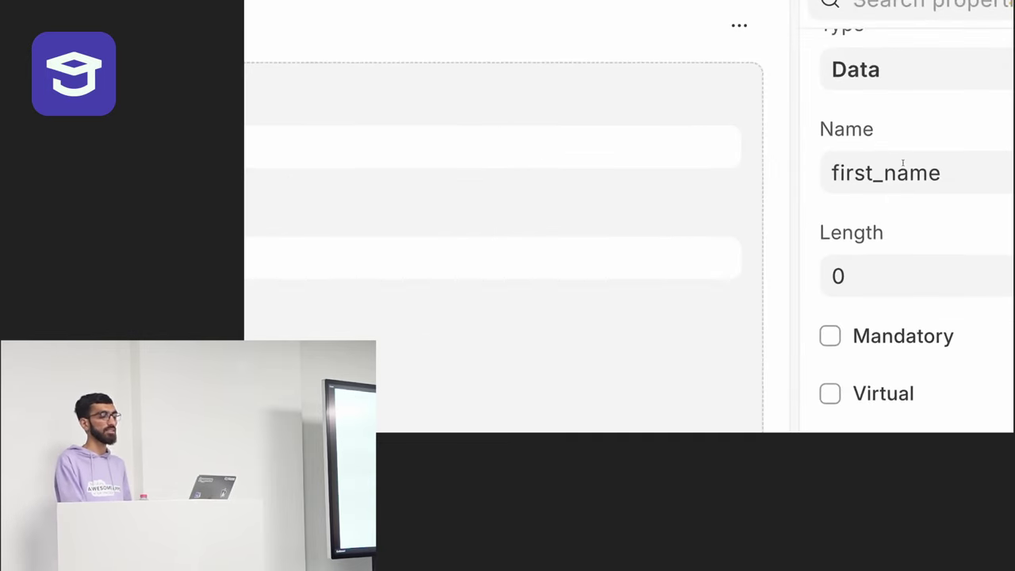
scroll(1006, 133, down, 1)
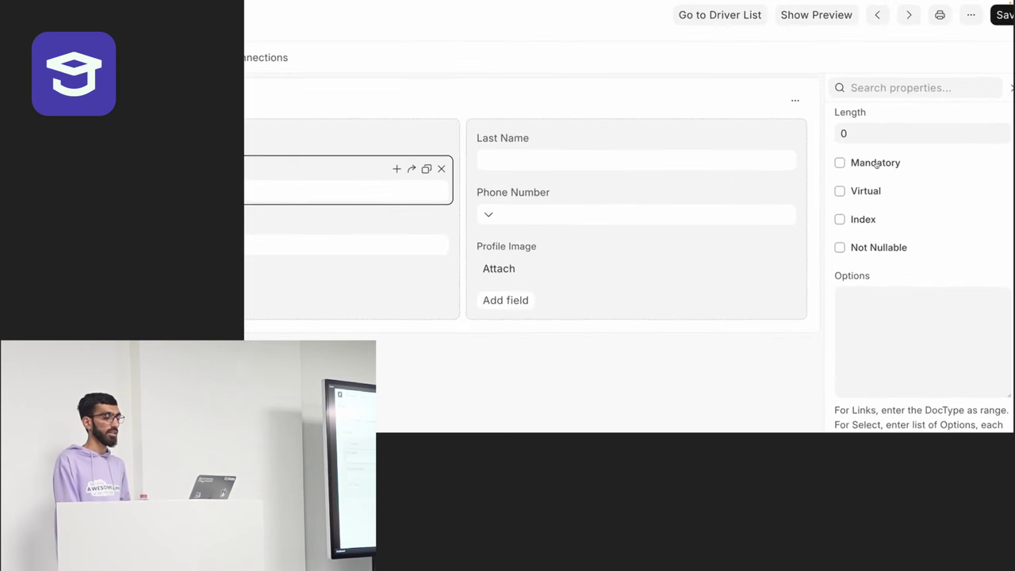
click(876, 166)
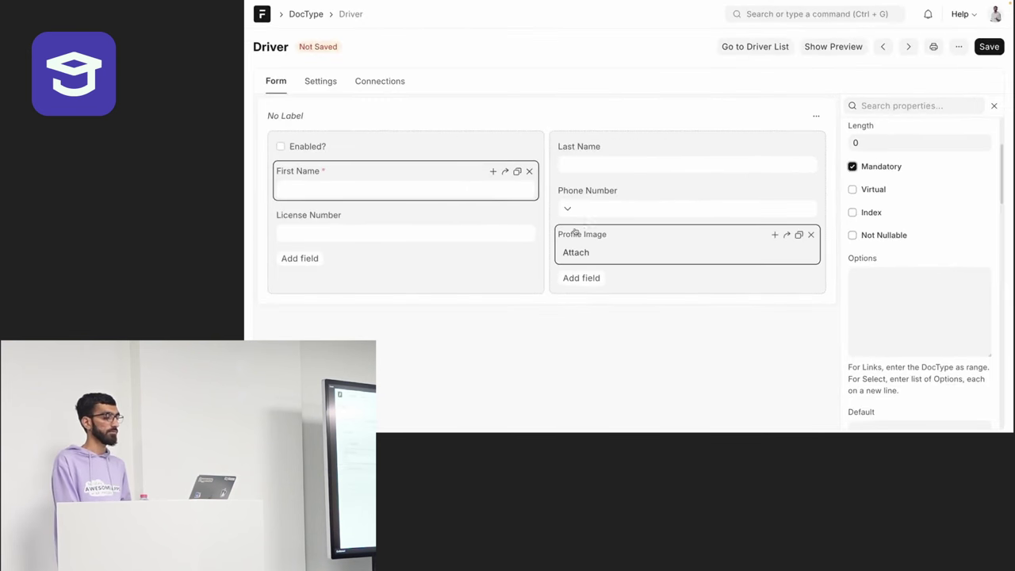
click(431, 218)
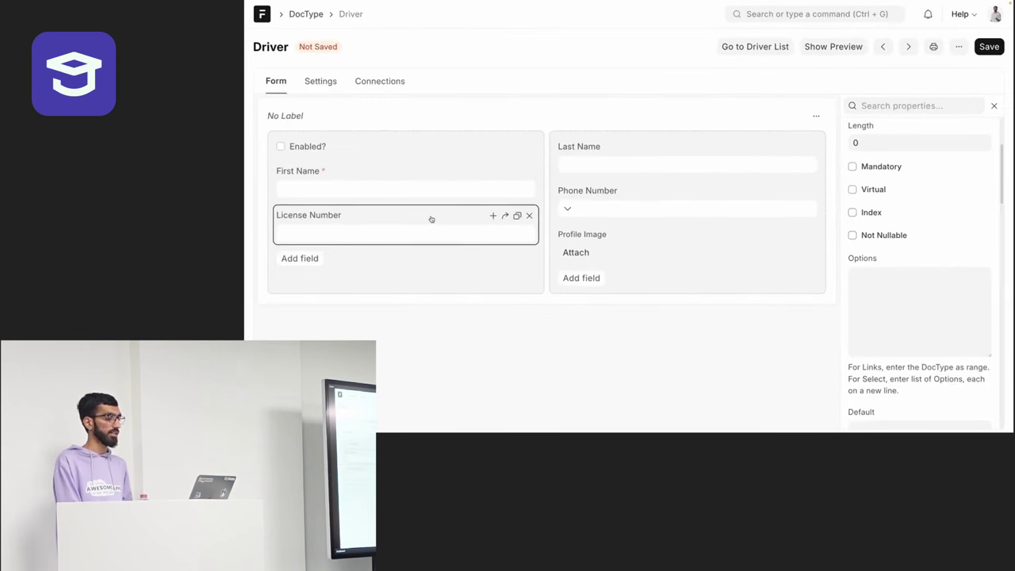
click(853, 166)
click(591, 170)
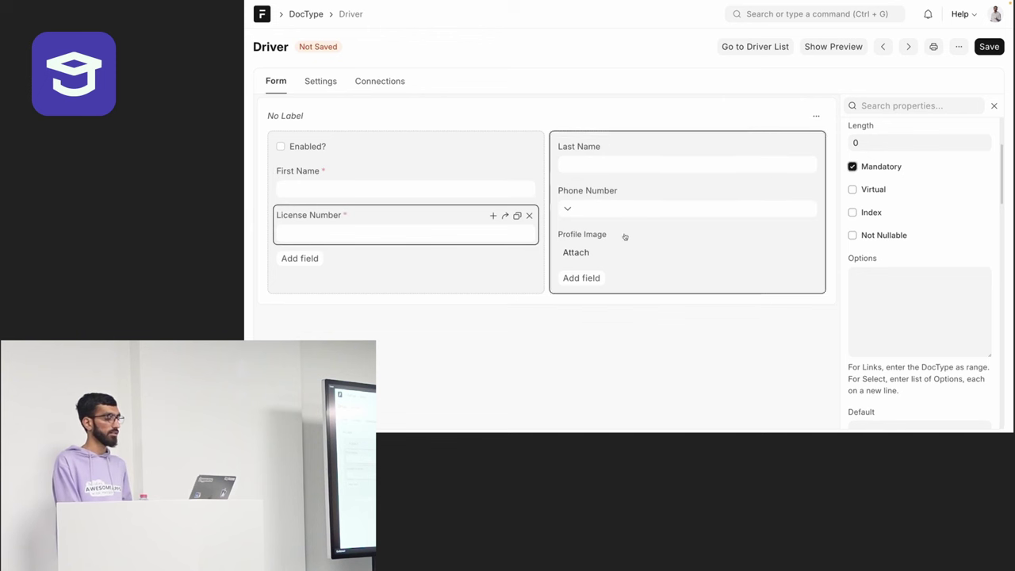
- Set the Enabled? field's default to 1 and save the Driver DocType
click(344, 151)
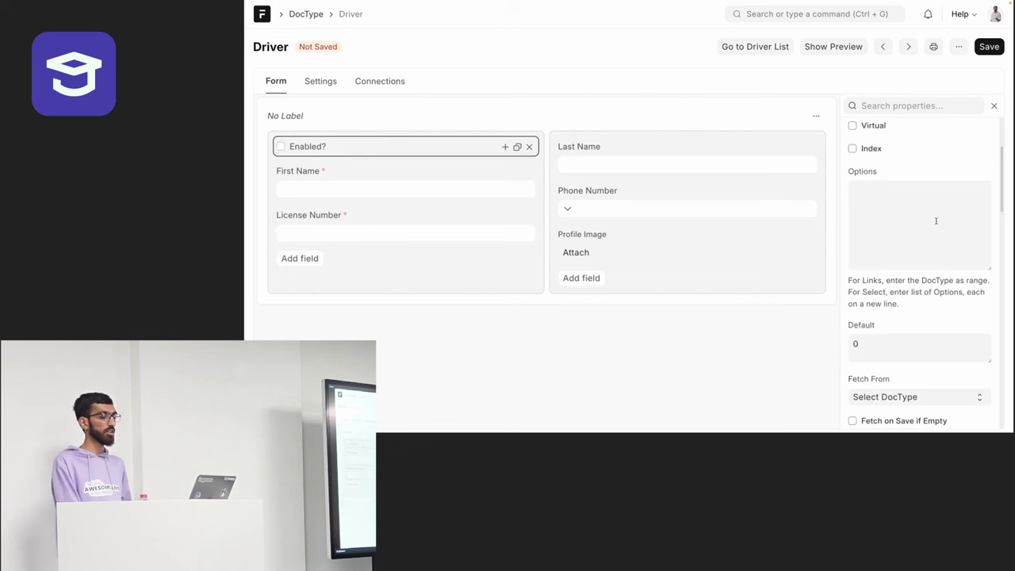
click(864, 342)
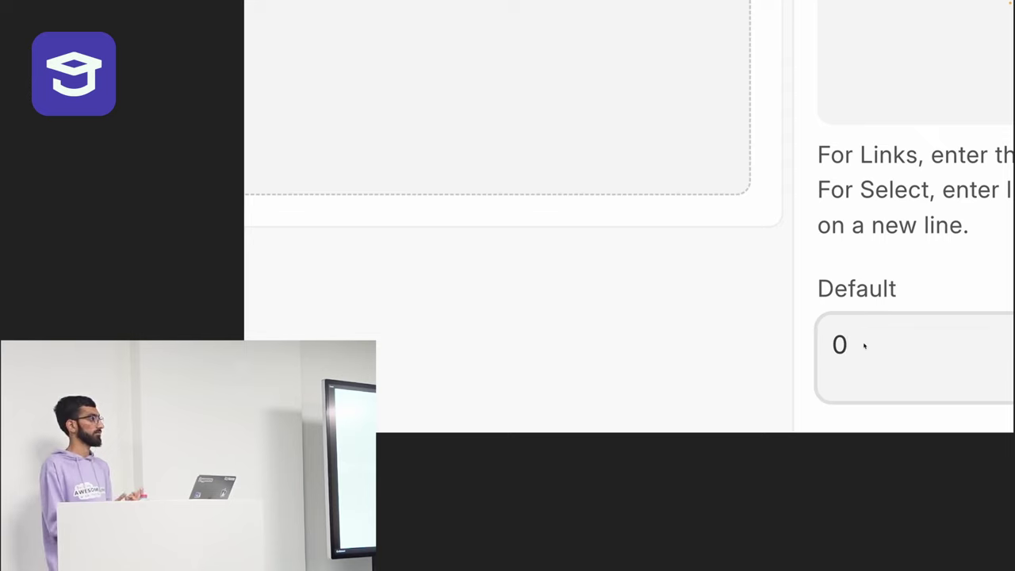
key(BackSpace)
text(1)
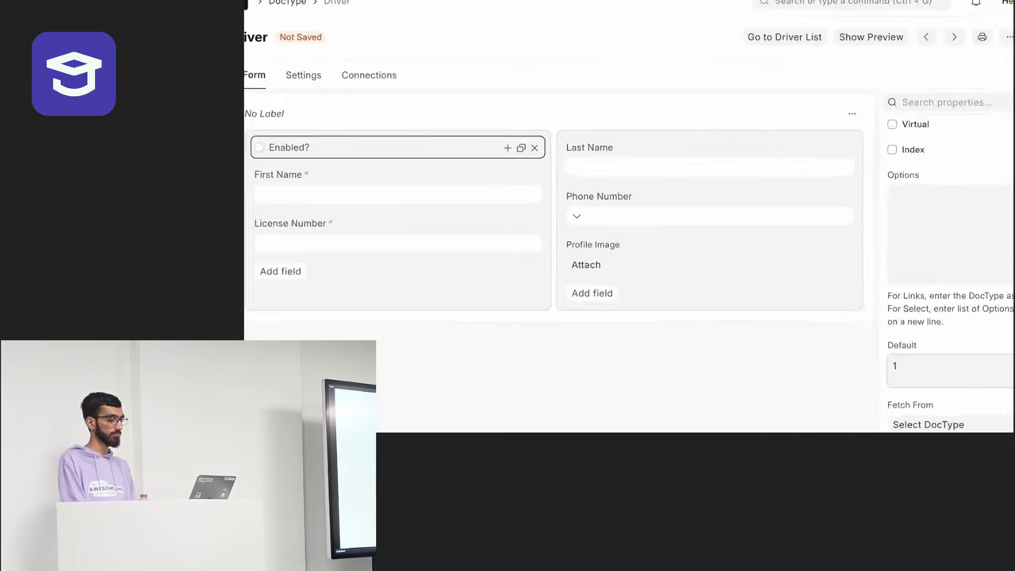
key(ctrl+s)
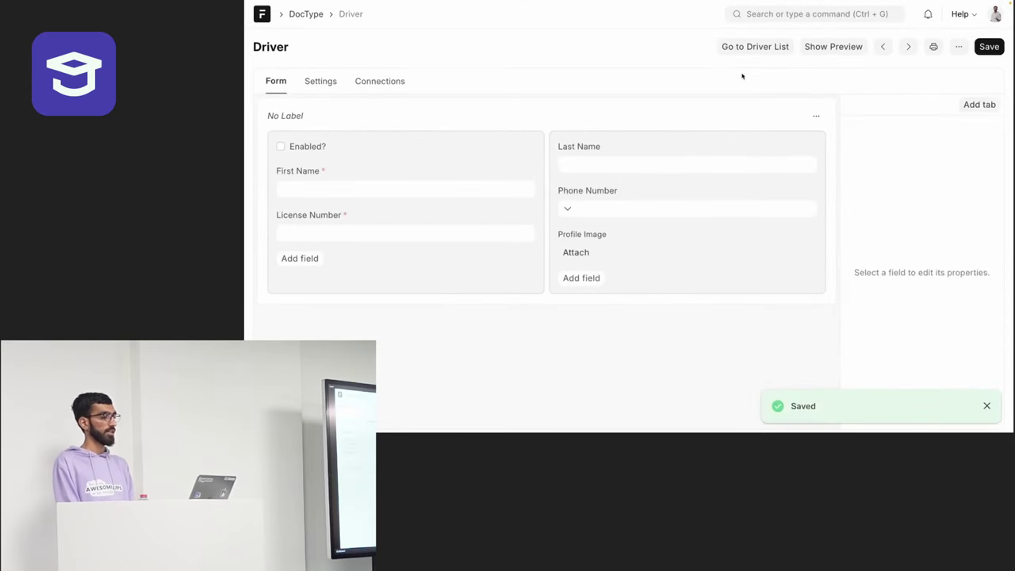
click(750, 53)
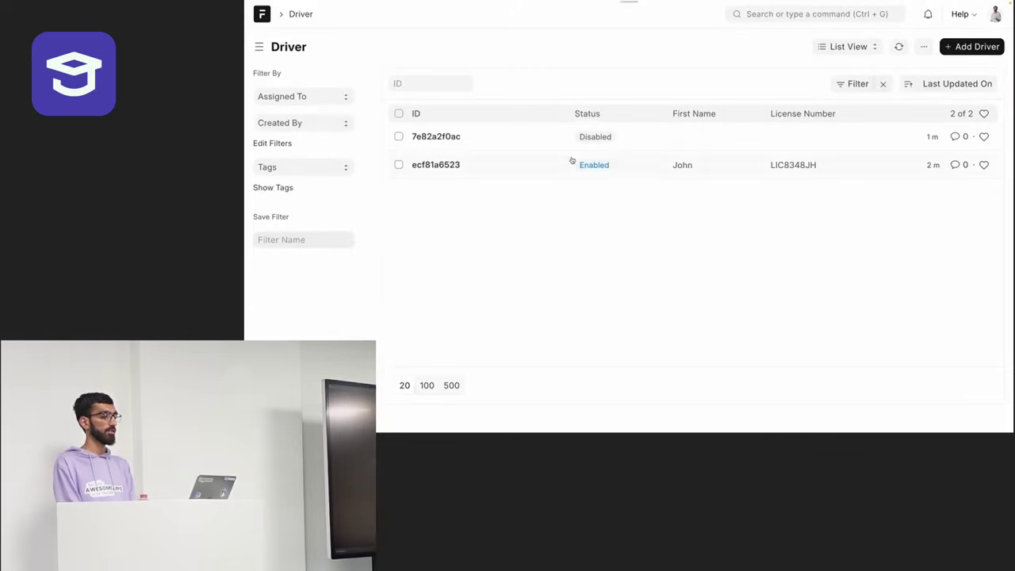
- Add a new Driver and attempt a blank save to reveal the missing mandatory fields
click(982, 47)
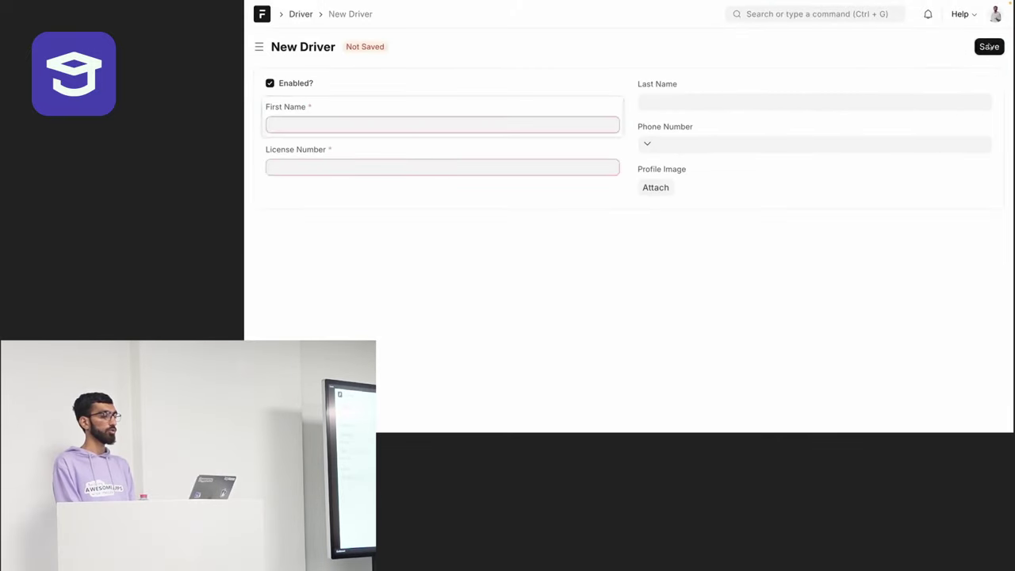
click(988, 47)
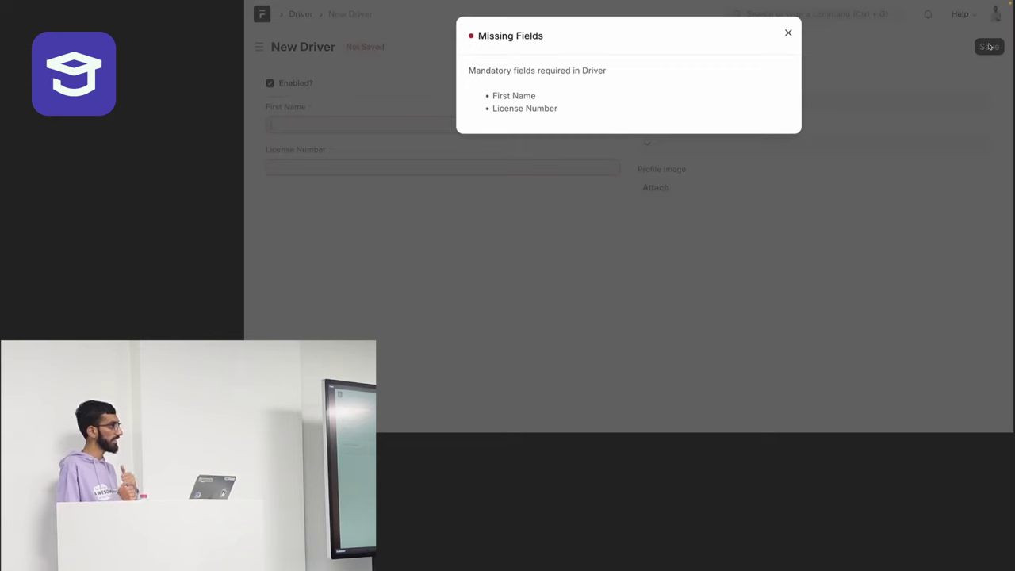
click(913, 77)
- Enter a first name and licence number, save the record, and go back
click(508, 125)
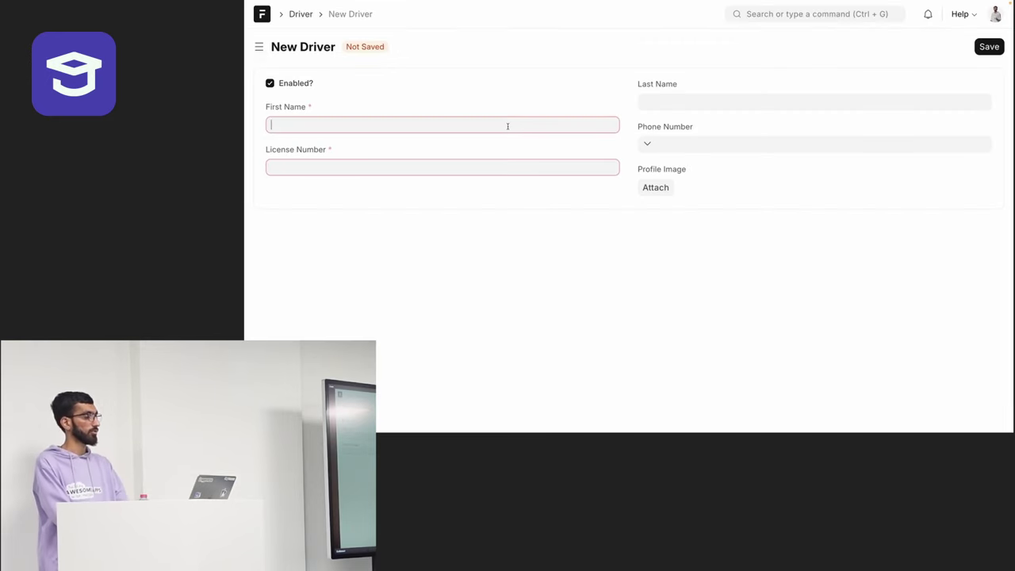
text(H)
key(BackSpace)
text(Jenny)
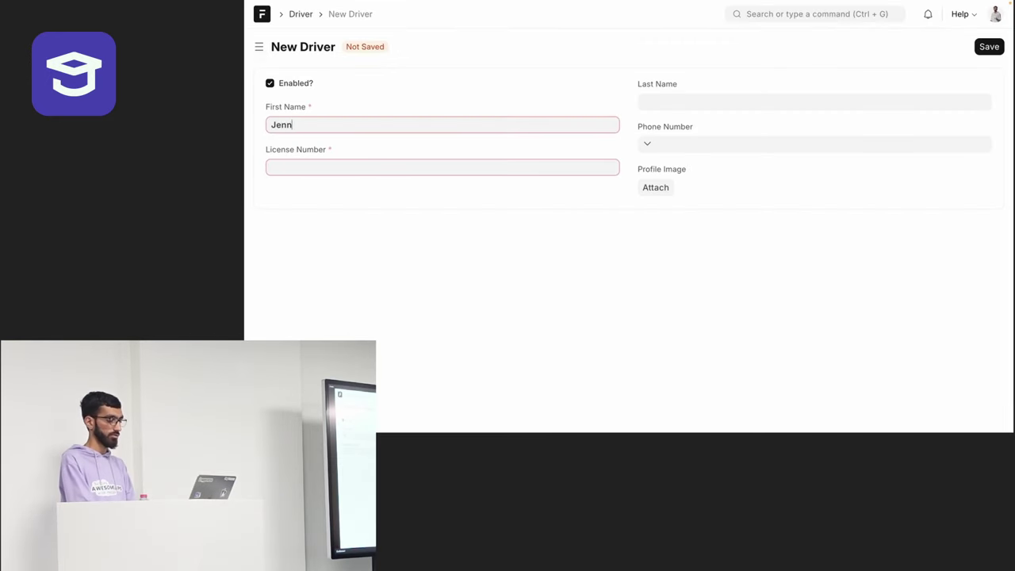
key(Tab)
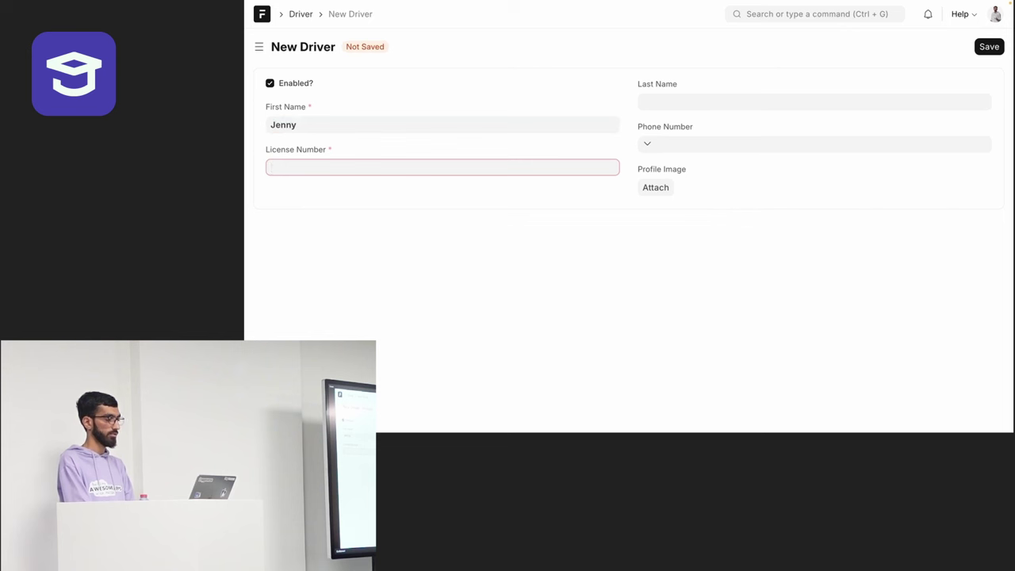
text(HJKSD&^&*&^)
key(BackSpace)
key(BackSpace)
key(BackSpace)
key(BackSpace)
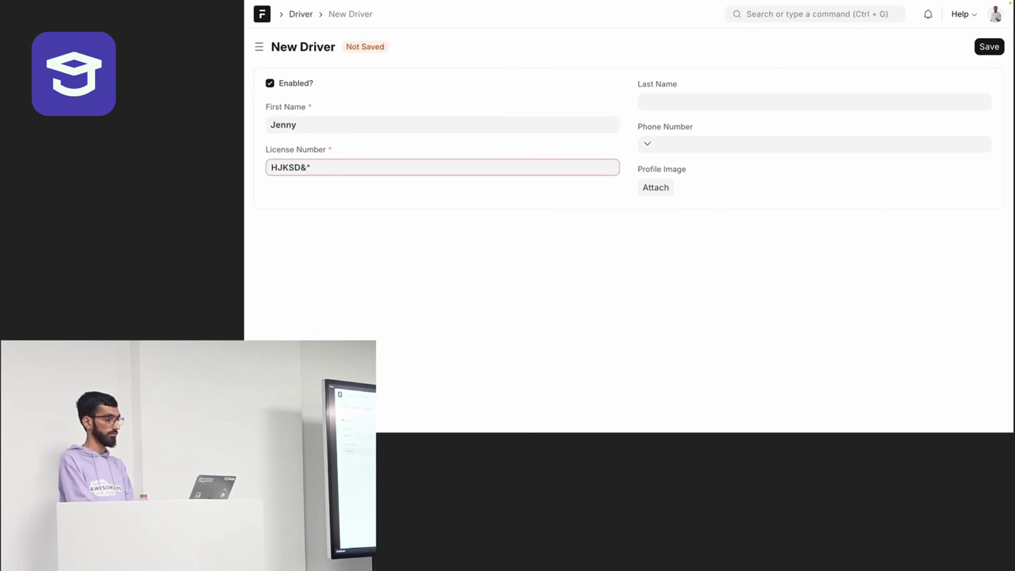
key(BackSpace)
key(BackSpace)
key(BackSpace)
key(BackSpace)
text(473843)
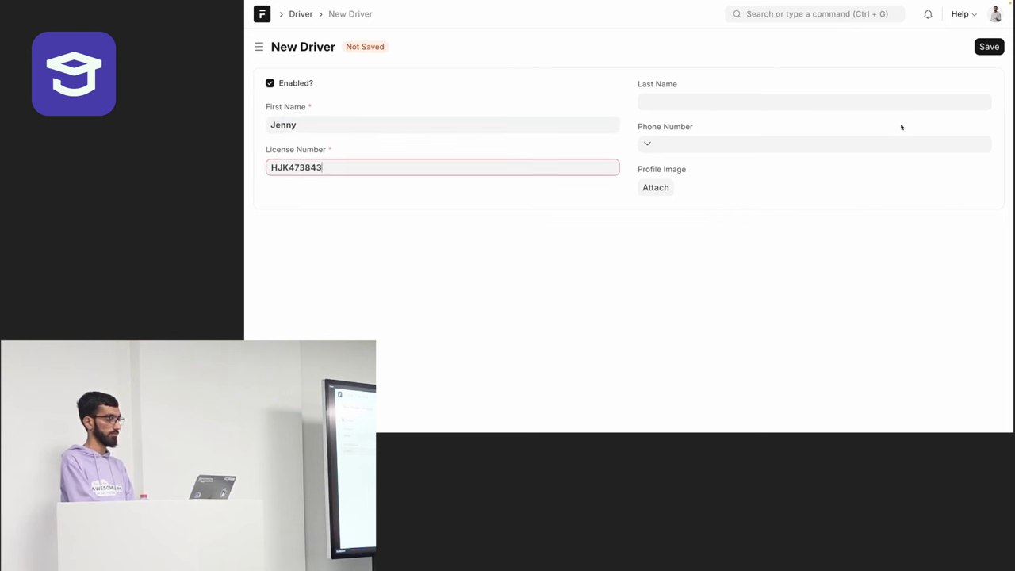
click(989, 48)
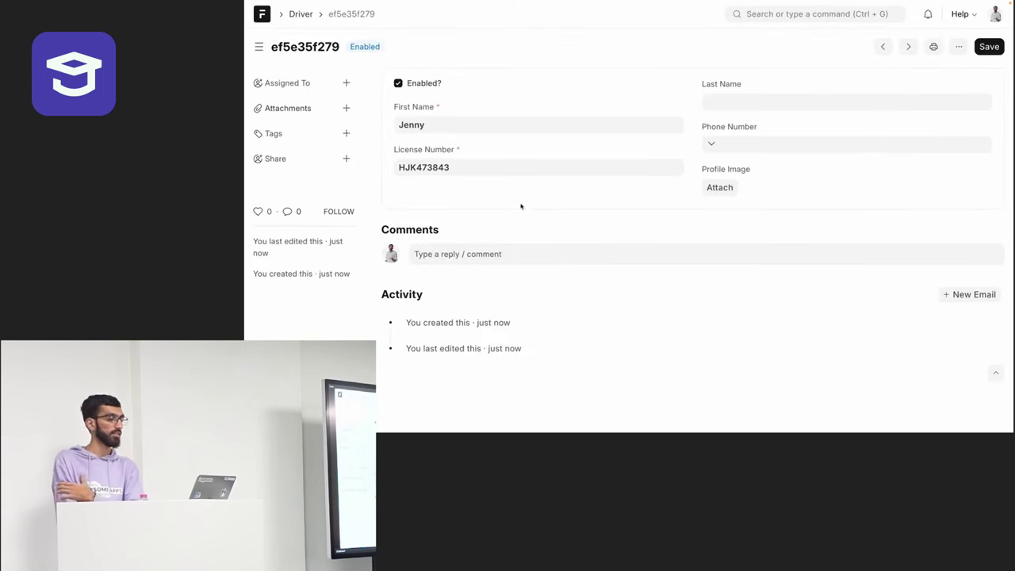
key(alt+Left)
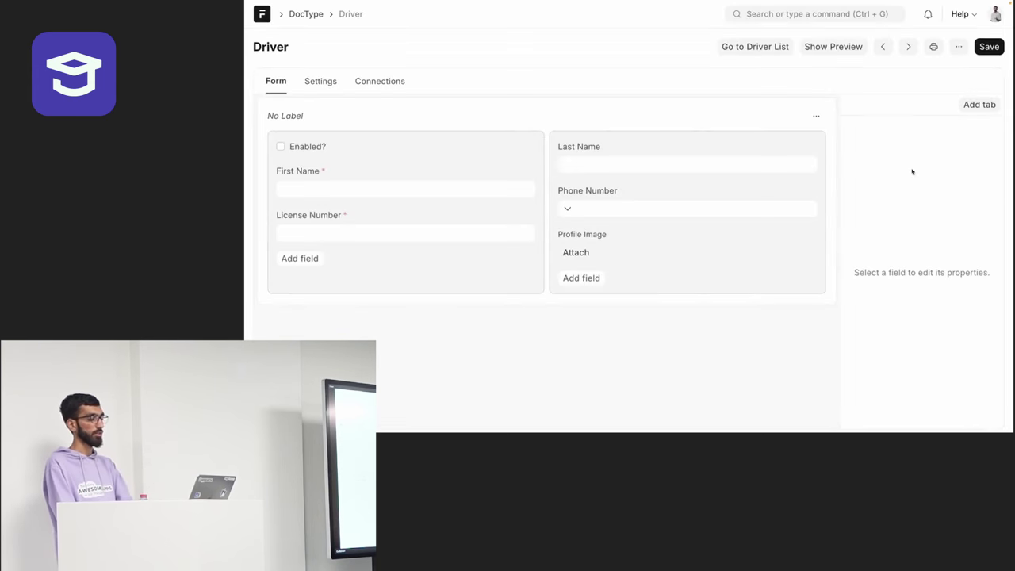
- Open the Driver DocType's Settings and scroll to the Naming section
click(335, 82)
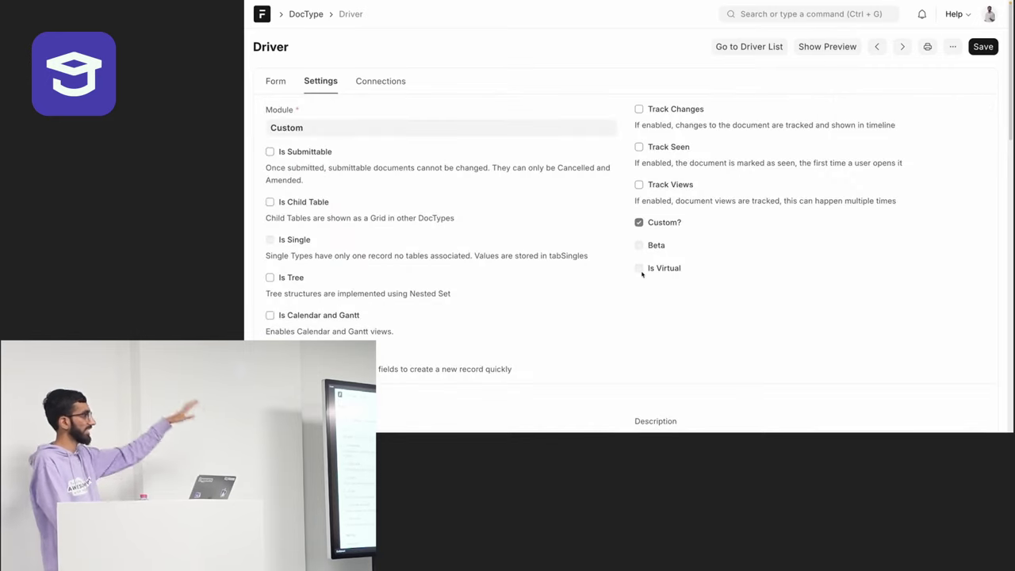
scroll(643, 273, down, 2)
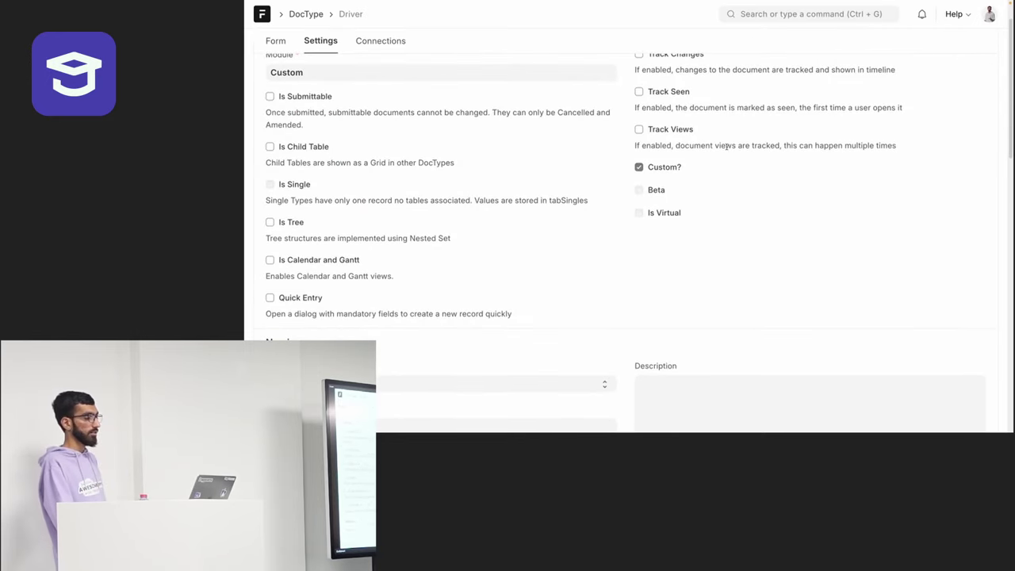
scroll(727, 147, up, 2)
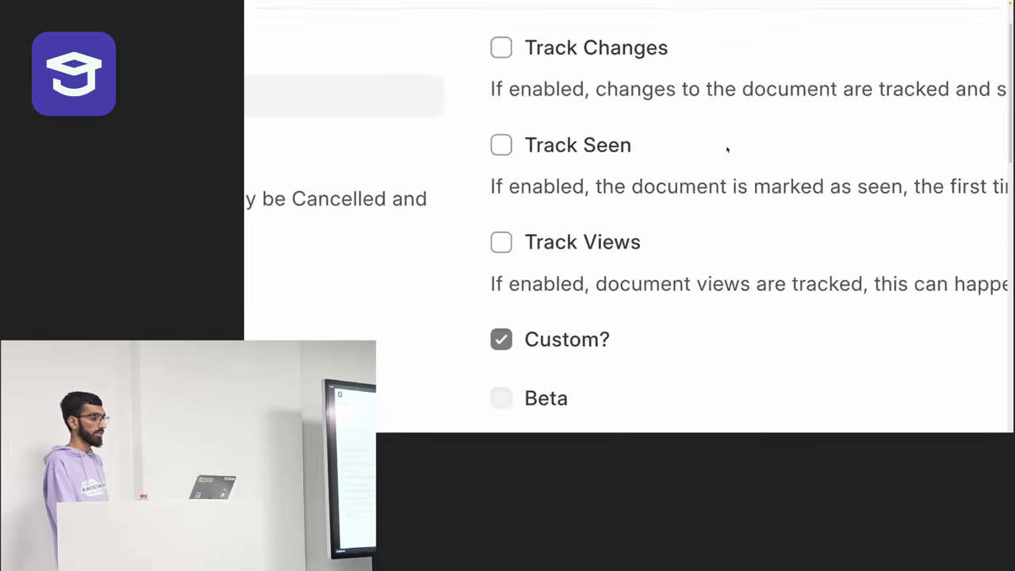
scroll(726, 149, down, 5)
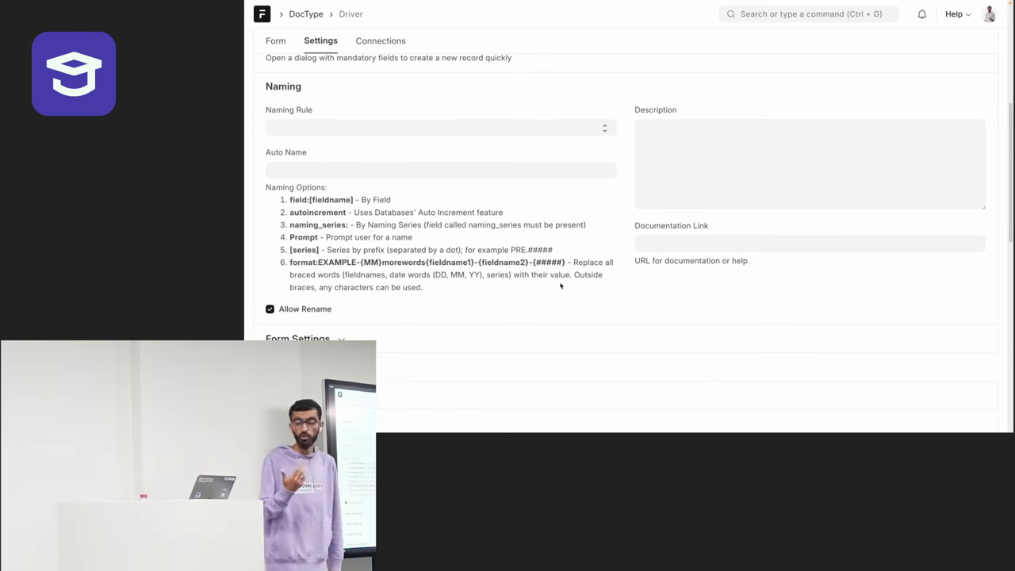
- Set the Driver DocType's Naming Rule to Expression
click(496, 122)
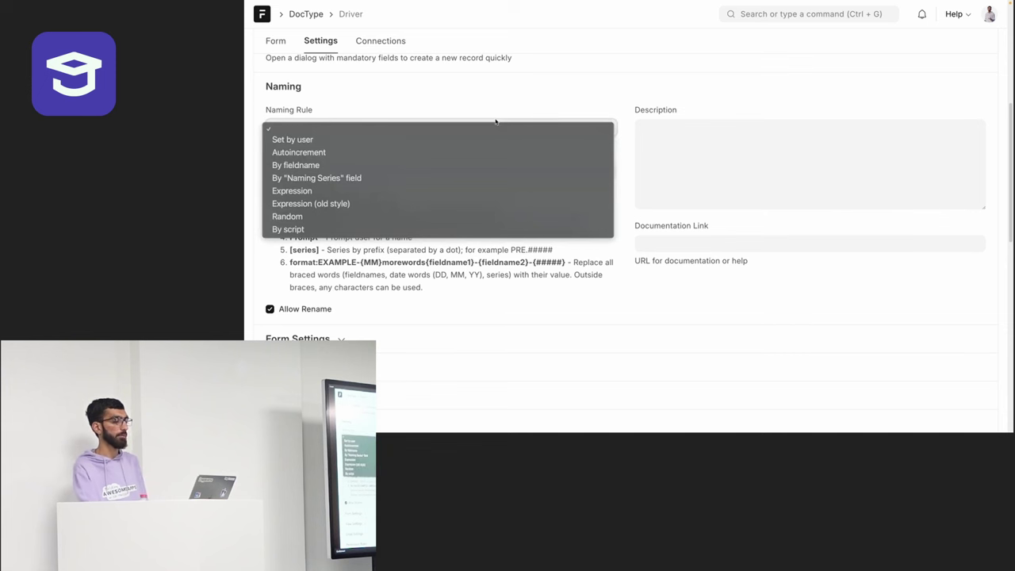
key(Down)
key(Down)
key(Down)
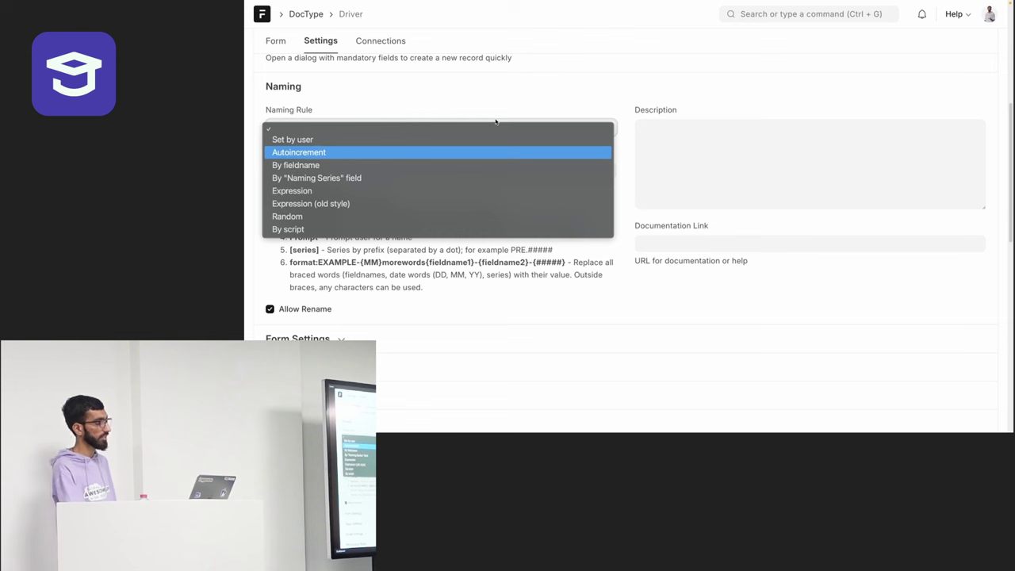
key(Down)
key(Down)
key(Down)
key(Up)
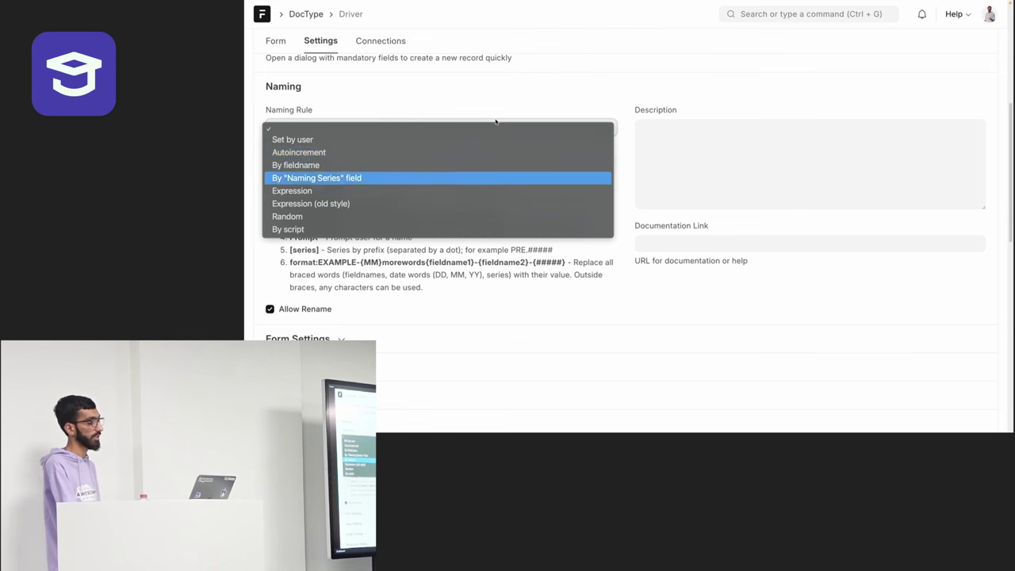
key(Up)
key(Up)
key(Down)
key(Down)
key(Down)
key(Return)
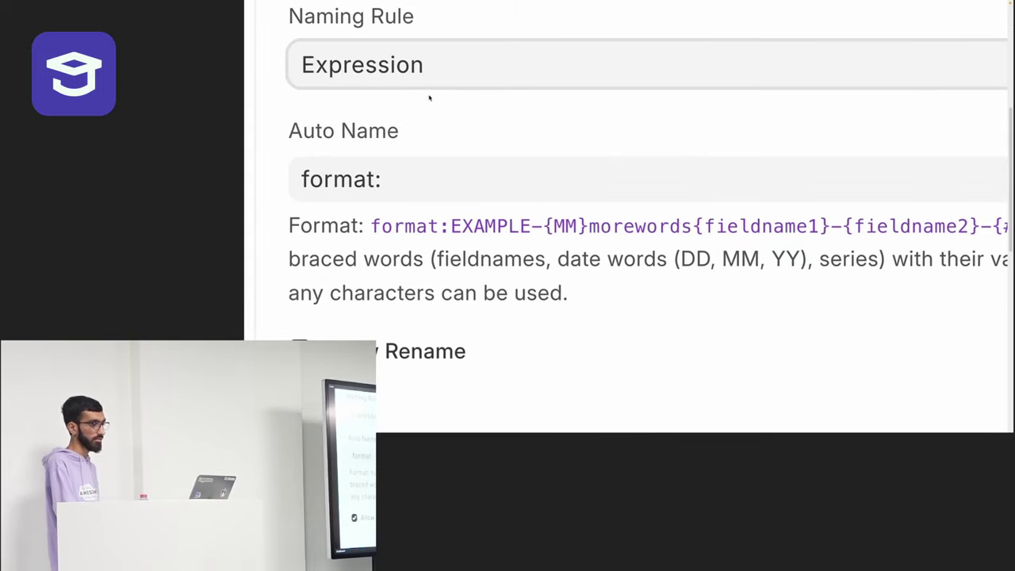
- Enter Auto Name format:DR-{###} and save the DocType
click(418, 172)
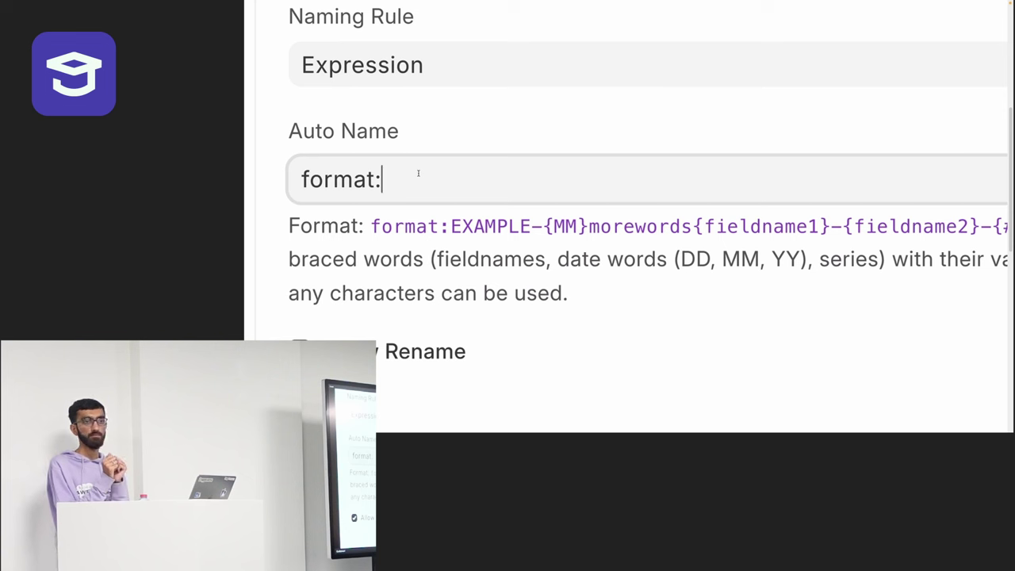
text(D)
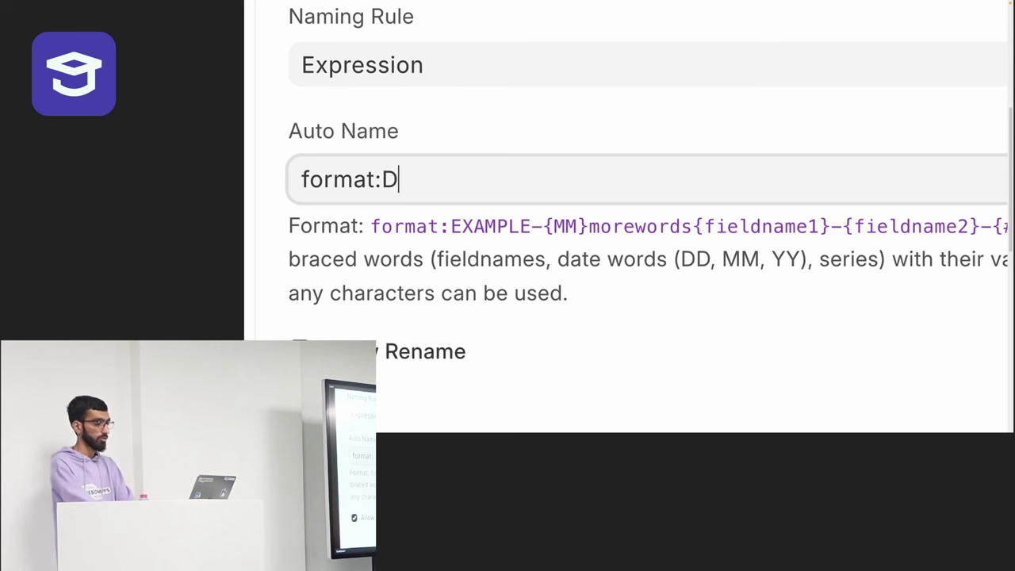
text(R-{###})
key(Left)
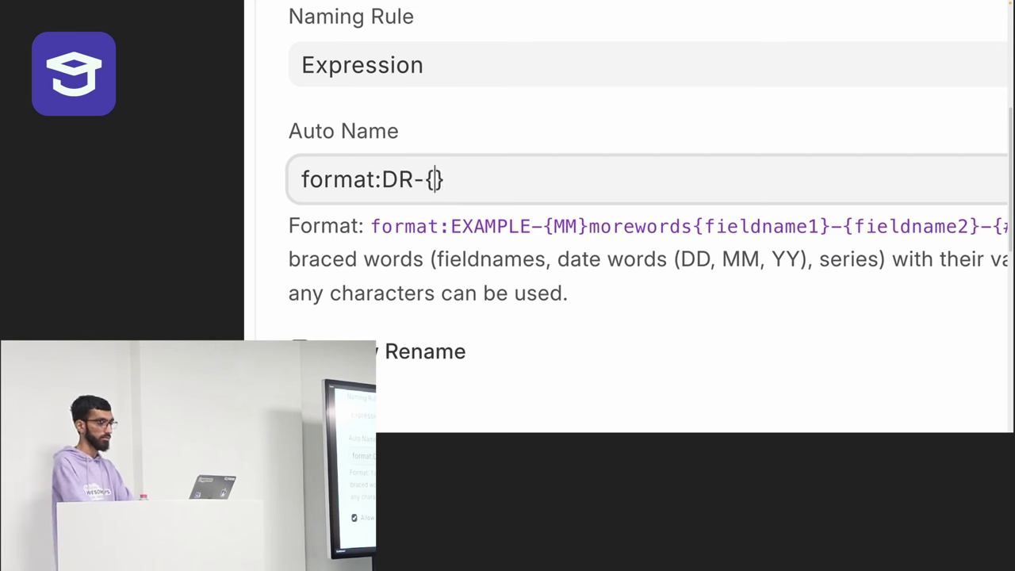
text(###)
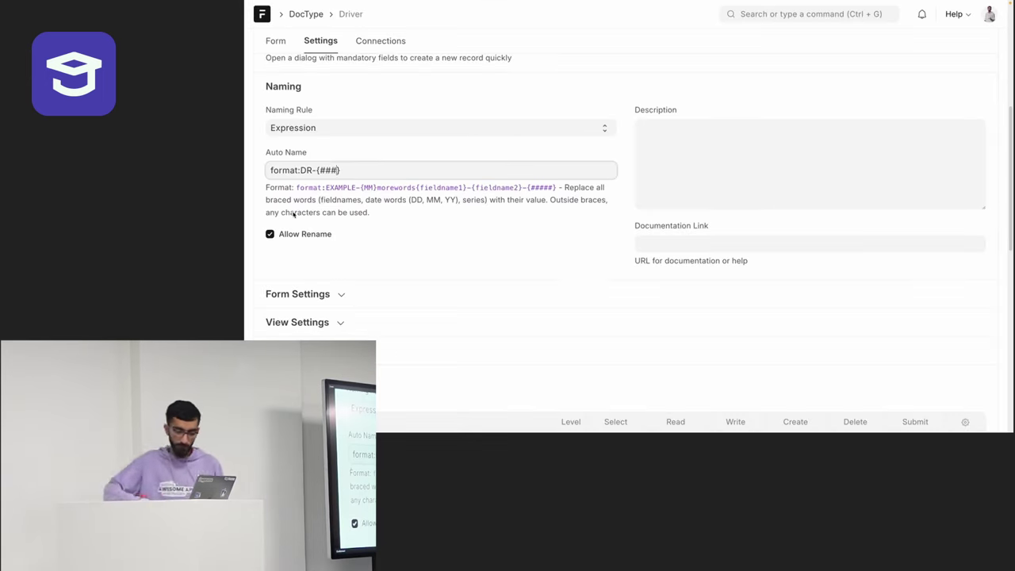
scroll(611, 127, up, 5)
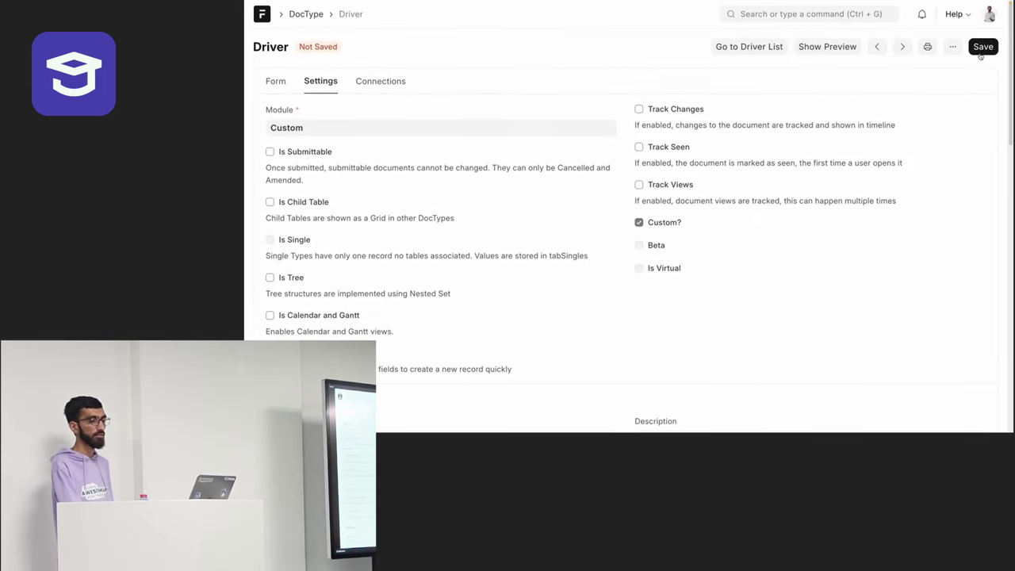
click(980, 53)
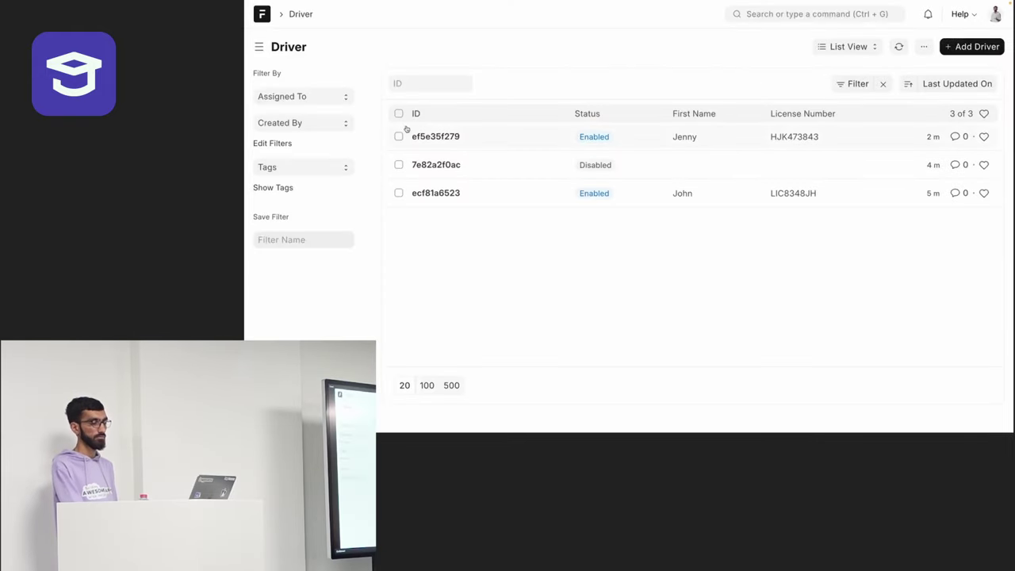
- Delete all three existing Driver records
click(399, 115)
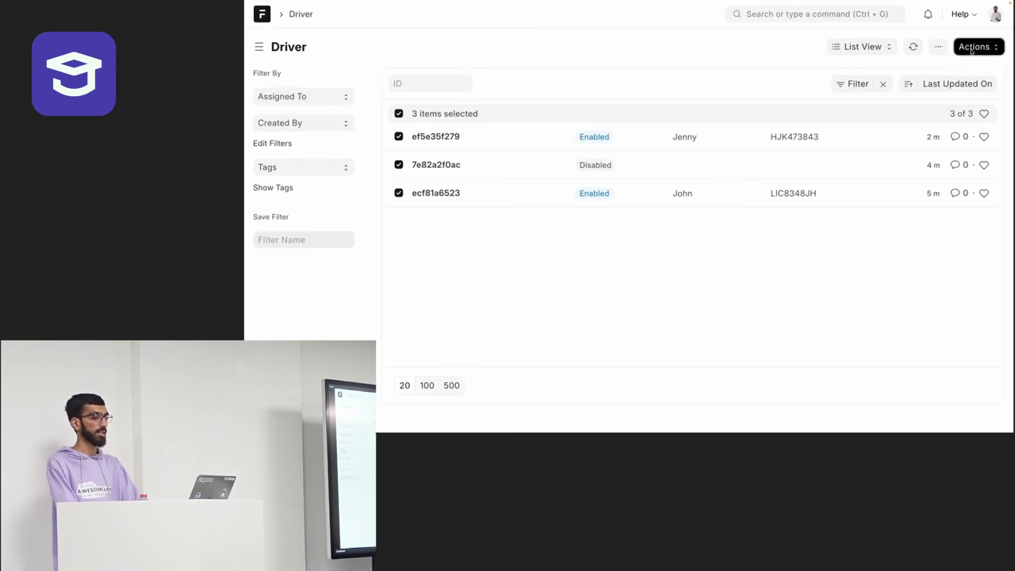
click(975, 47)
click(924, 191)
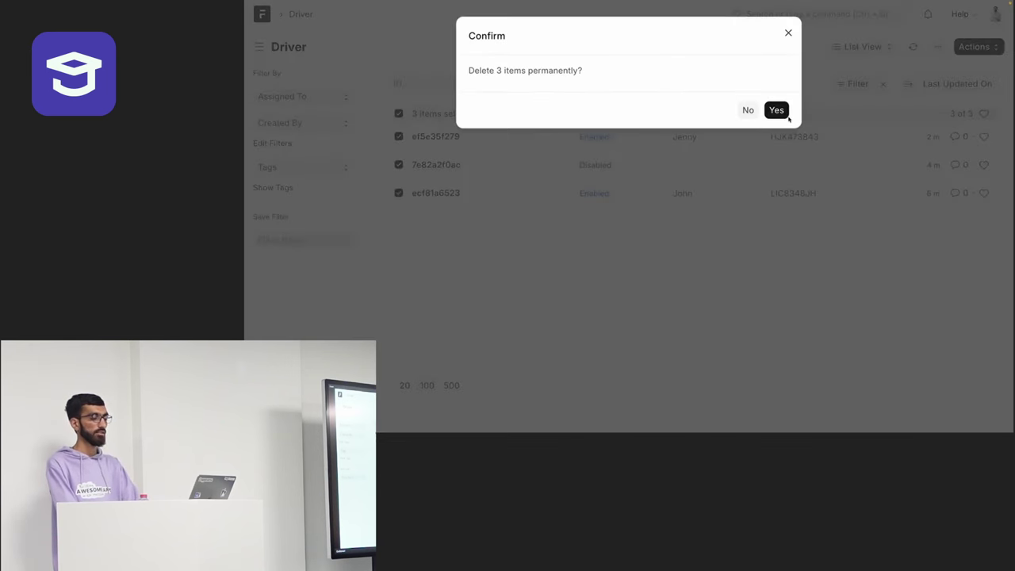
click(779, 109)
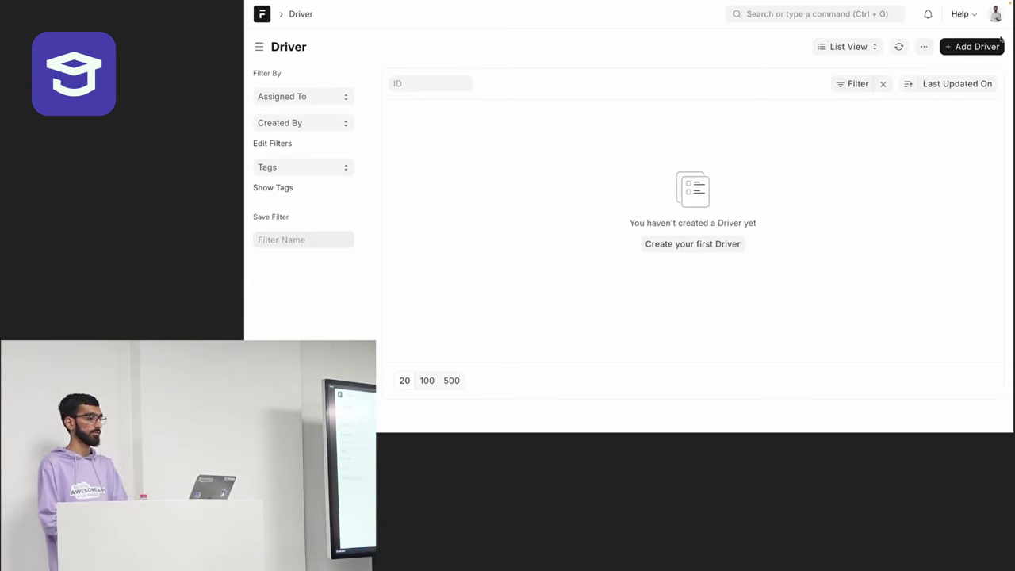
- Create and save a new Driver with a first name and licence number
click(988, 46)
click(384, 123)
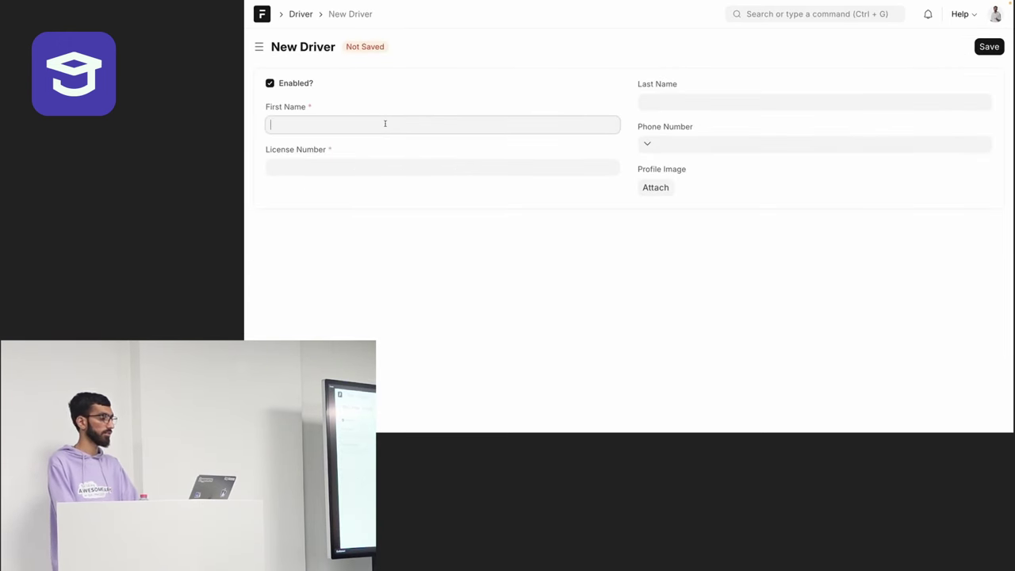
text(John)
key(Tab)
text(Doe)
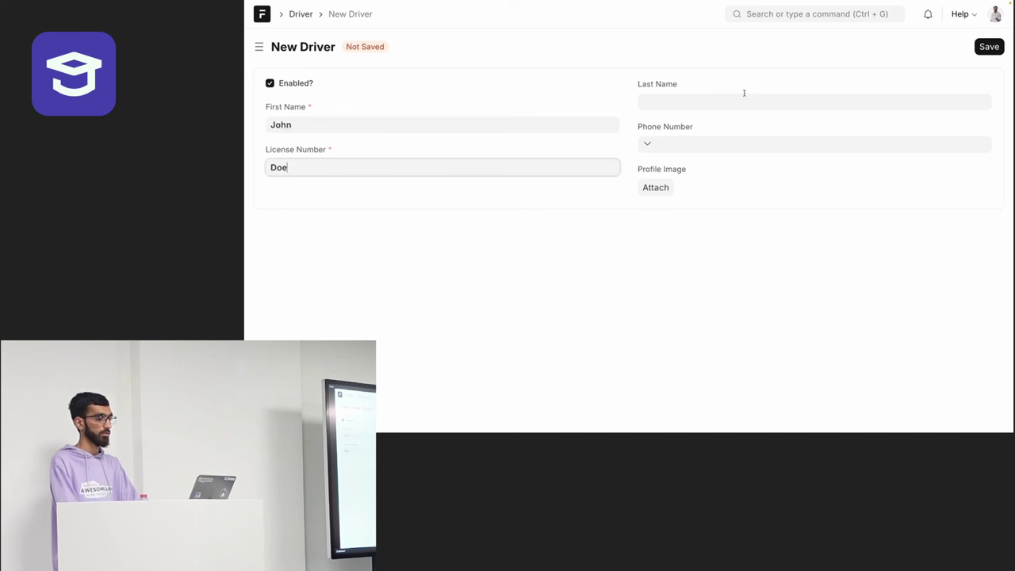
click(718, 100)
click(423, 159)
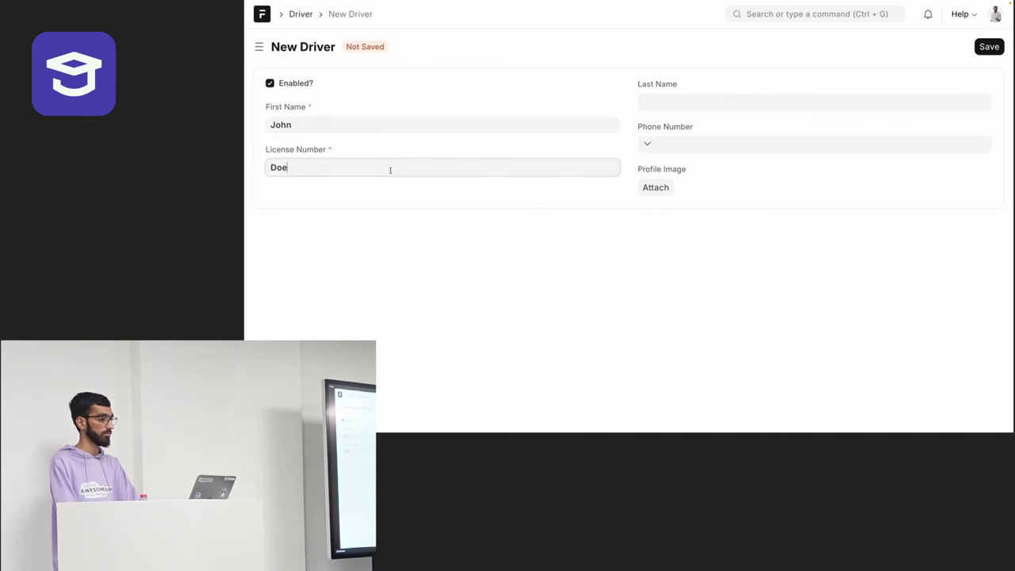
key(ctrl+a)
text(JHDS8)
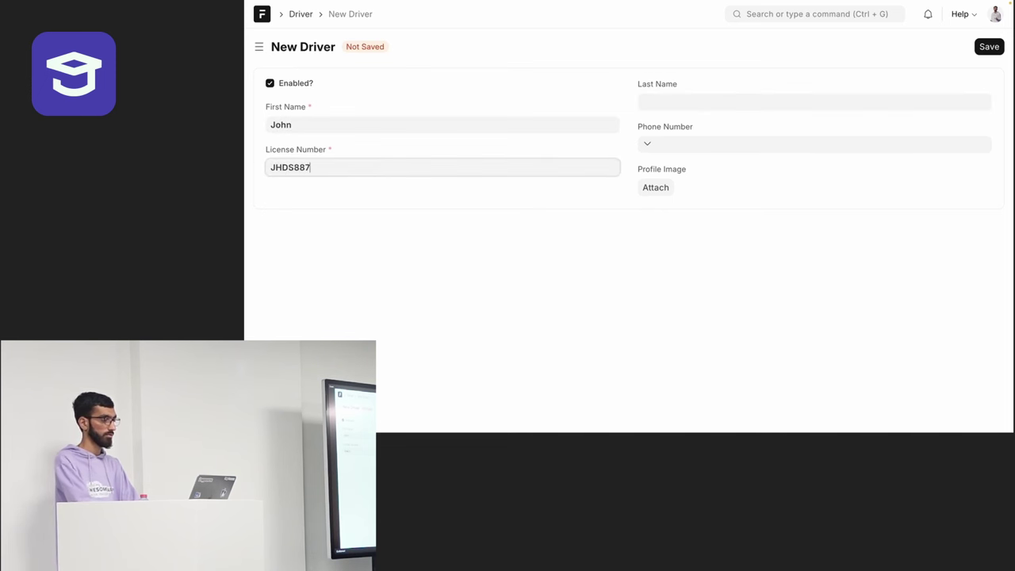
click(687, 101)
text(Nagaraj)
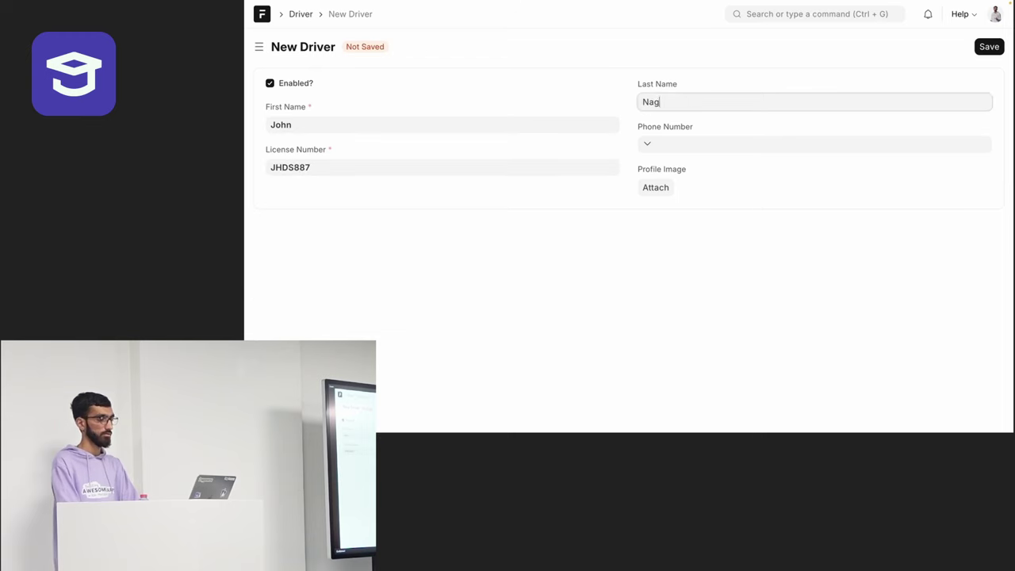
key(BackSpace)
key(BackSpace)
key(BackSpace)
key(BackSpace)
key(BackSpace)
key(BackSpace)
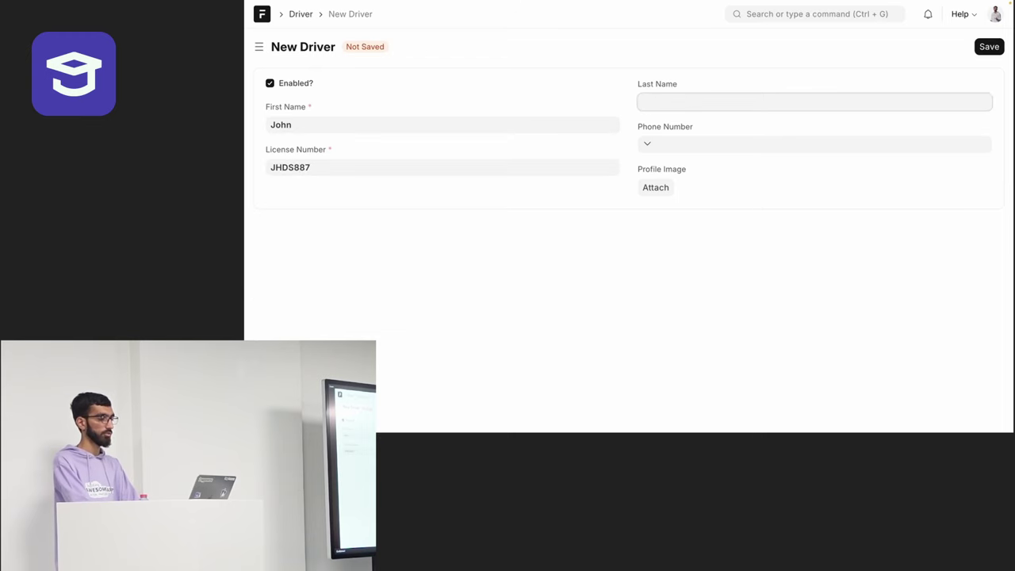
key(ctrl+s)
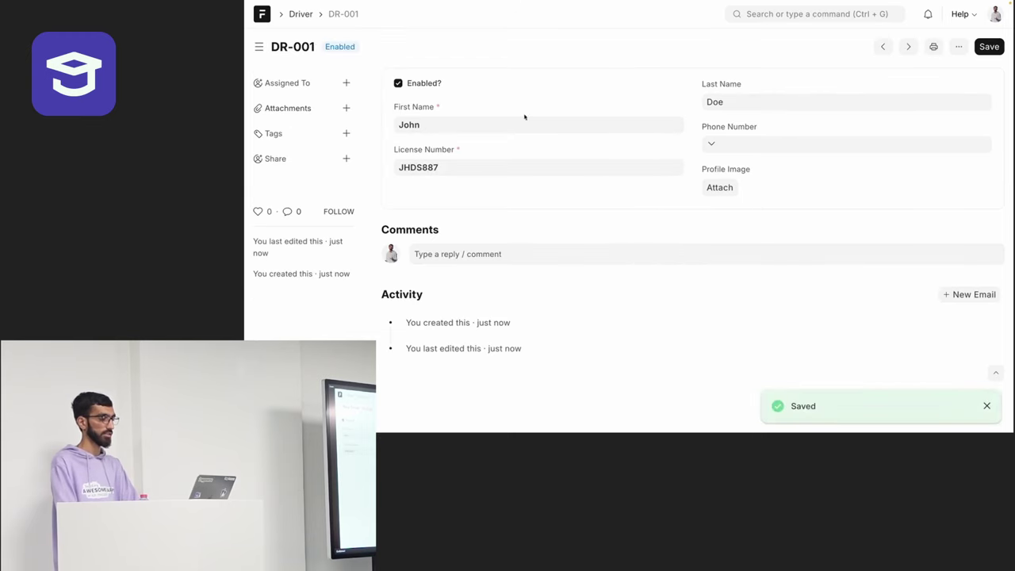
- Open the new DR-001 record from the Driver list to confirm its ID
click(305, 16)
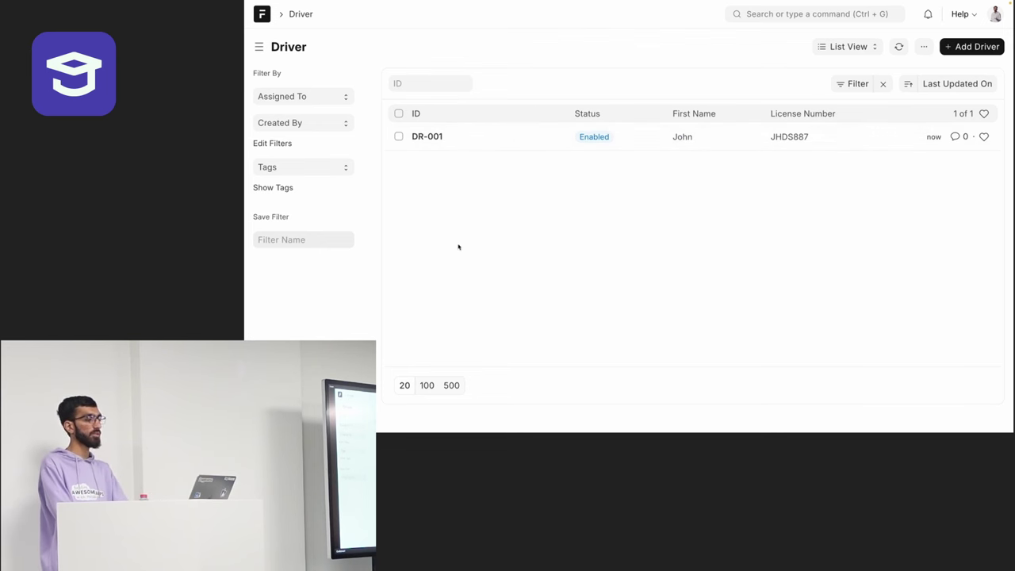
click(436, 143)
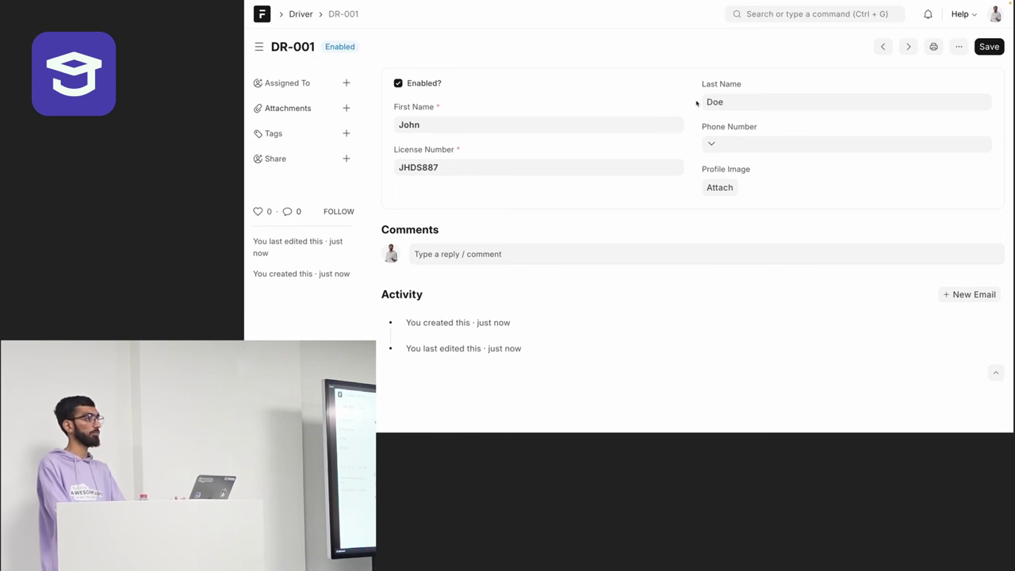
key(alt+Left)
key(alt+Left)
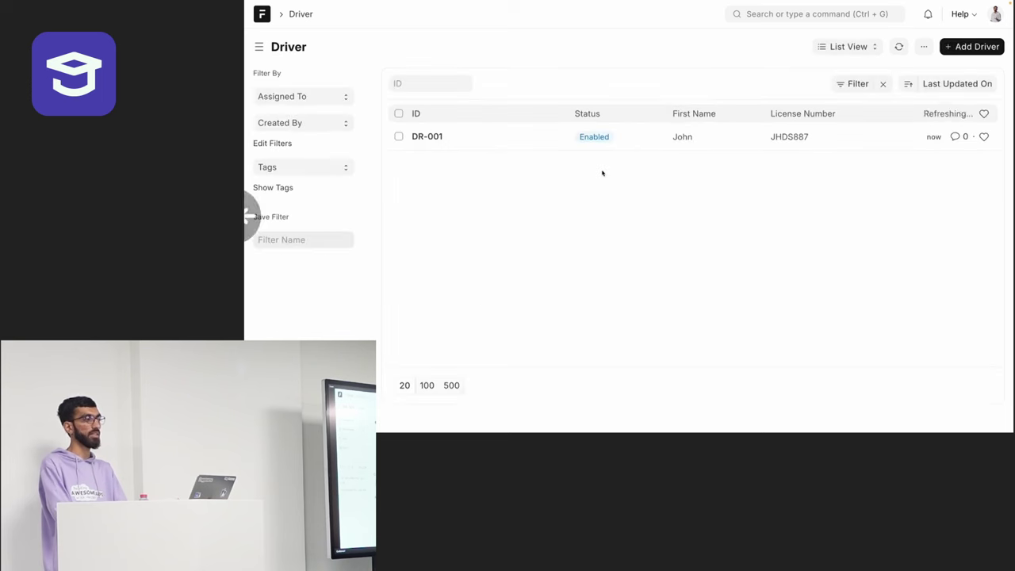
- Expand View Settings in the Driver DocType settings to reach the Title Field
scroll(403, 283, down, 10)
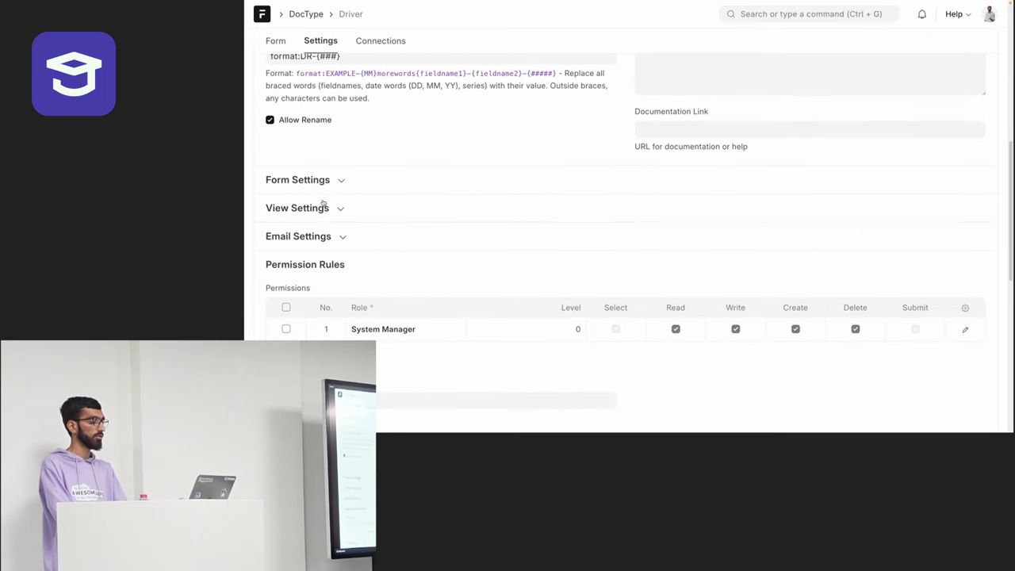
click(333, 182)
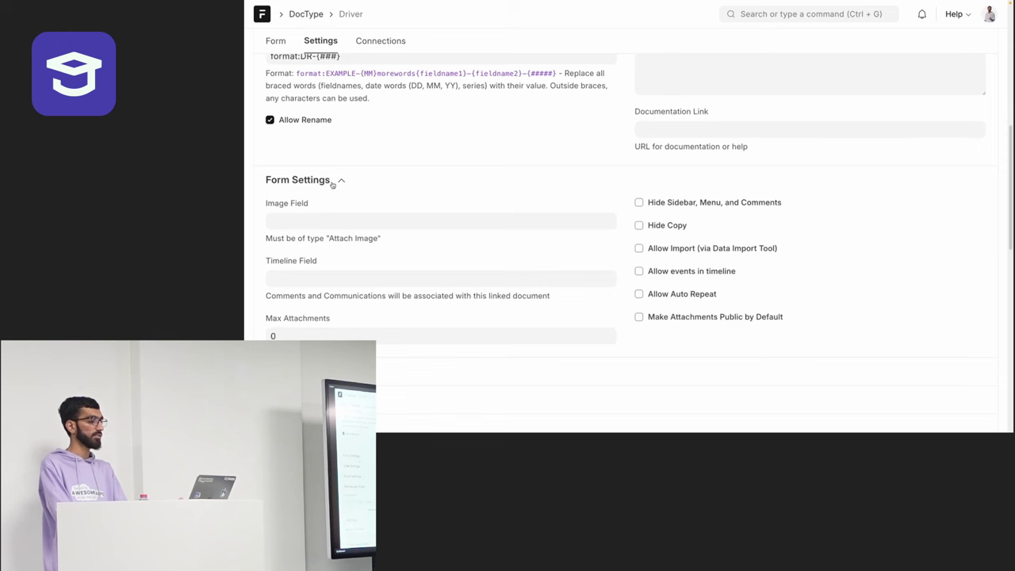
click(333, 182)
click(325, 210)
click(308, 249)
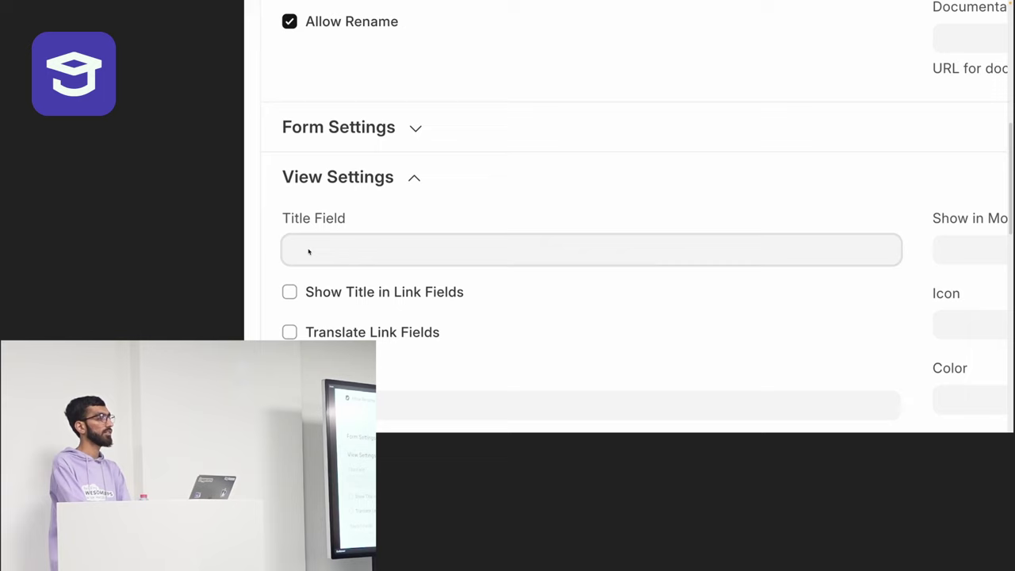
- Copy the First Name field's internal name first_name from the form layout
click(274, 39)
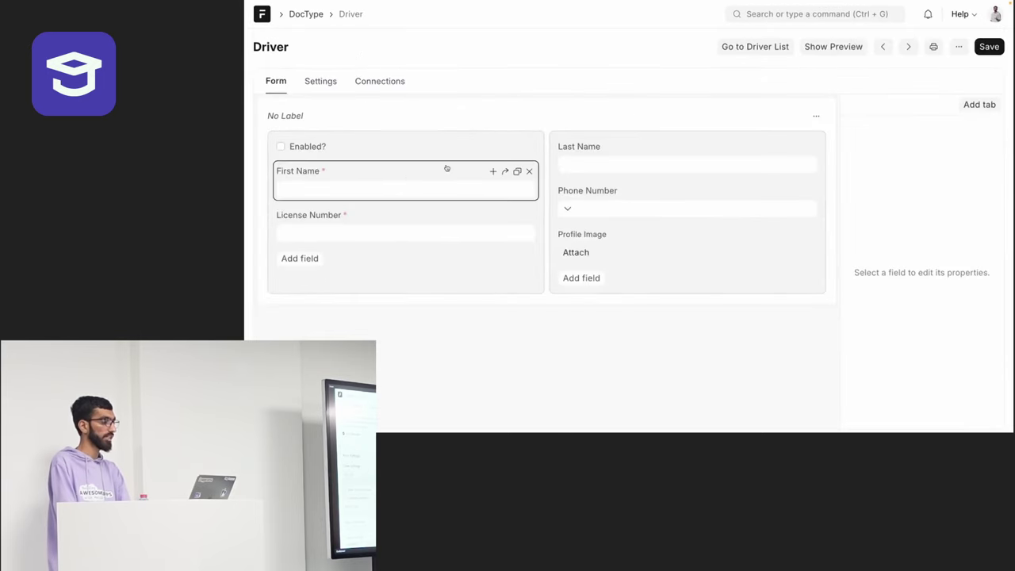
click(406, 177)
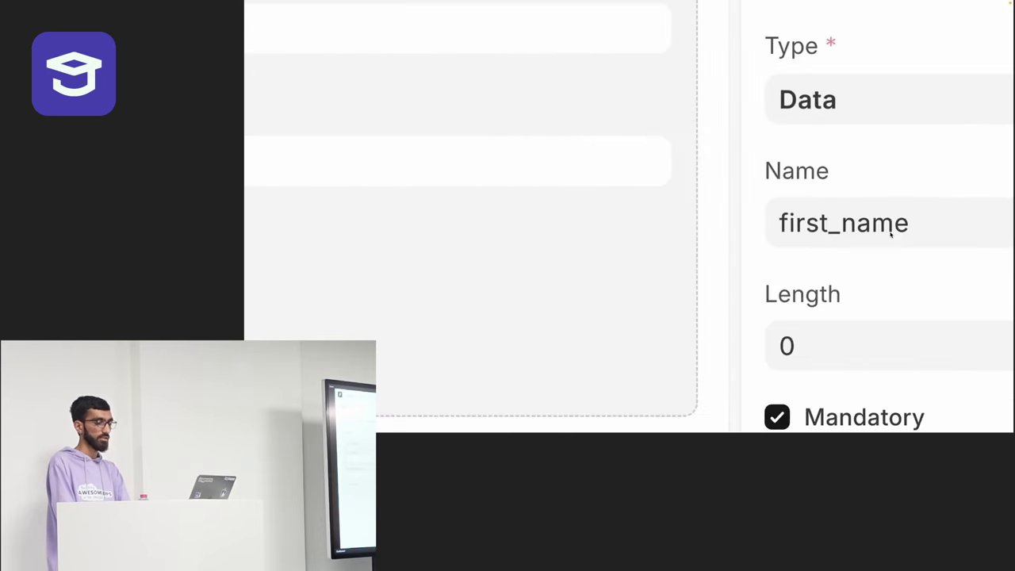
click(870, 230)
double_click(881, 231)
key(ctrl+c)
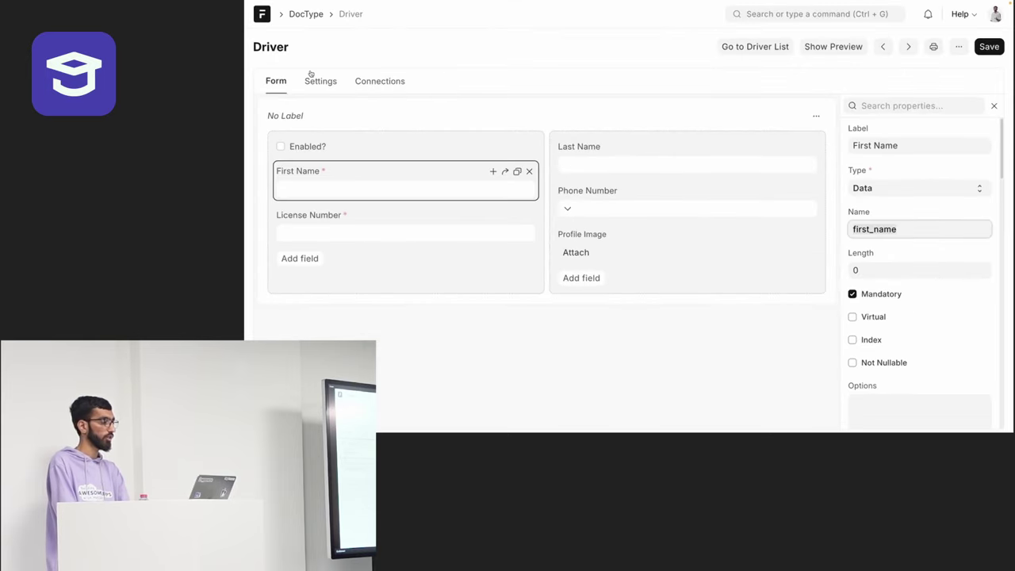
- Set Title Field to first_name, enable Show Title in Link Fields, and save
click(316, 80)
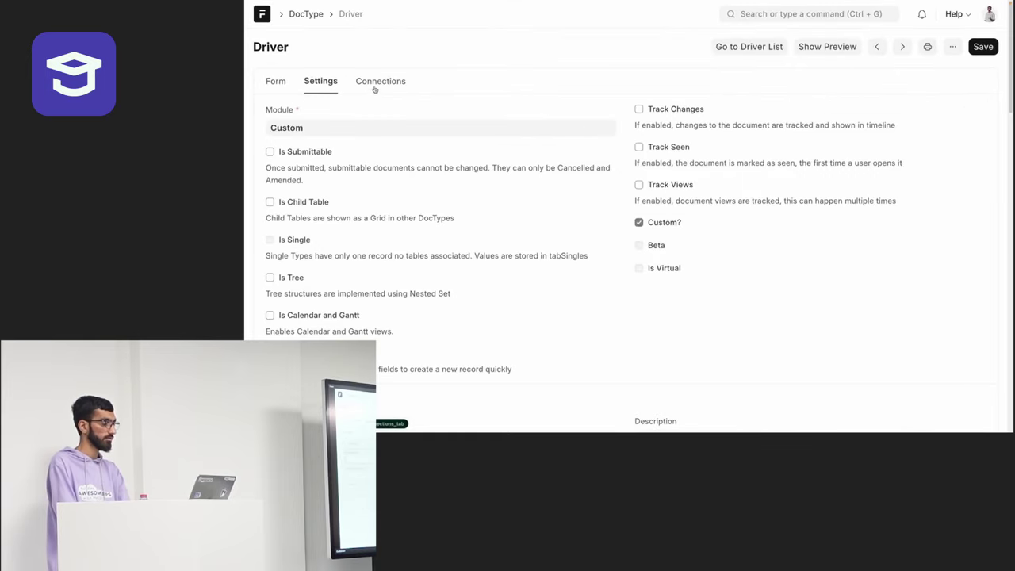
scroll(341, 317, down, 5)
scroll(345, 307, down, 2)
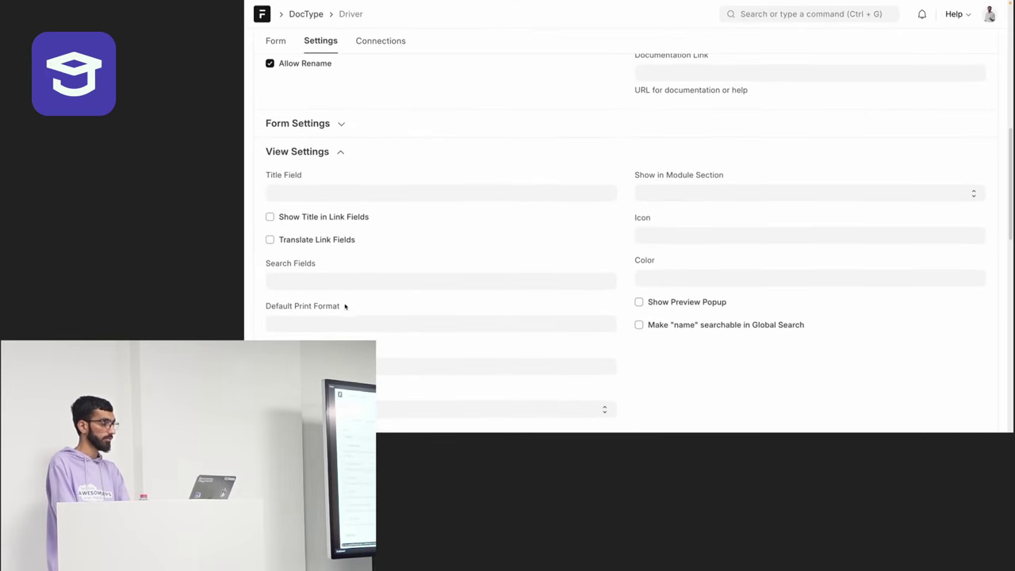
click(325, 194)
key(ctrl+v)
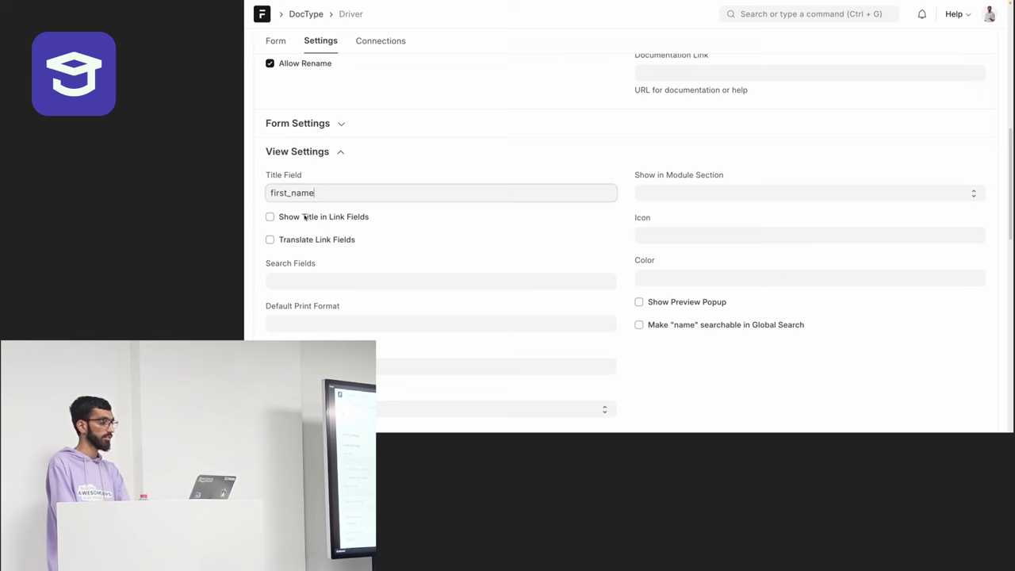
click(304, 217)
key(ctrl+s)
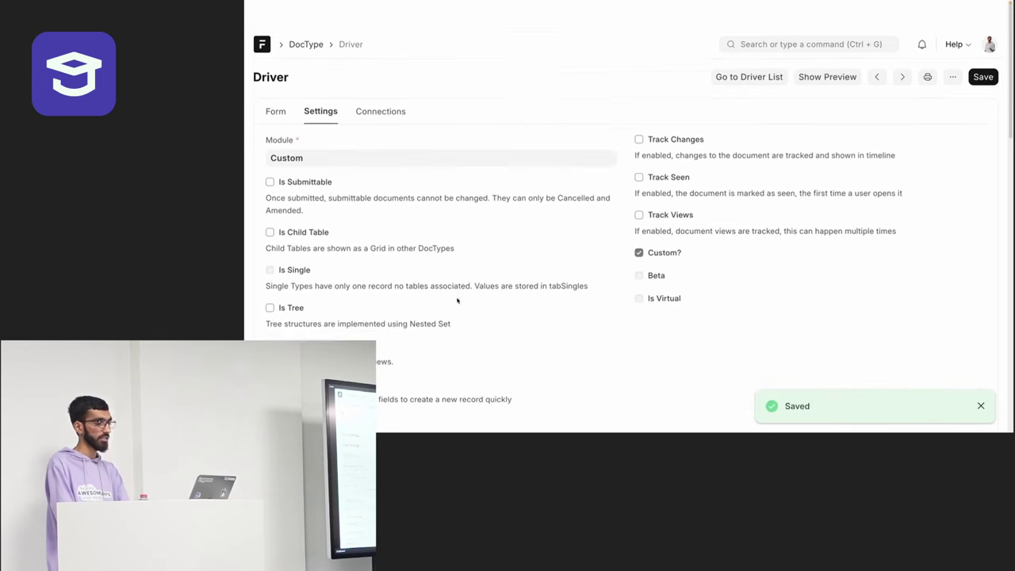
click(742, 48)
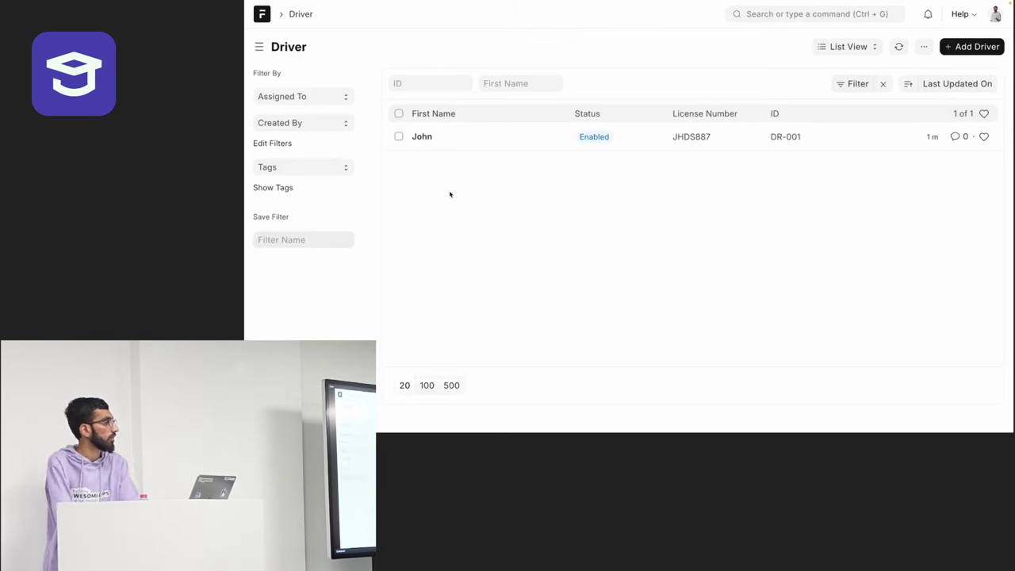
- View DR-001 under its first-name title, then swipe back to the Driver settings
click(420, 137)
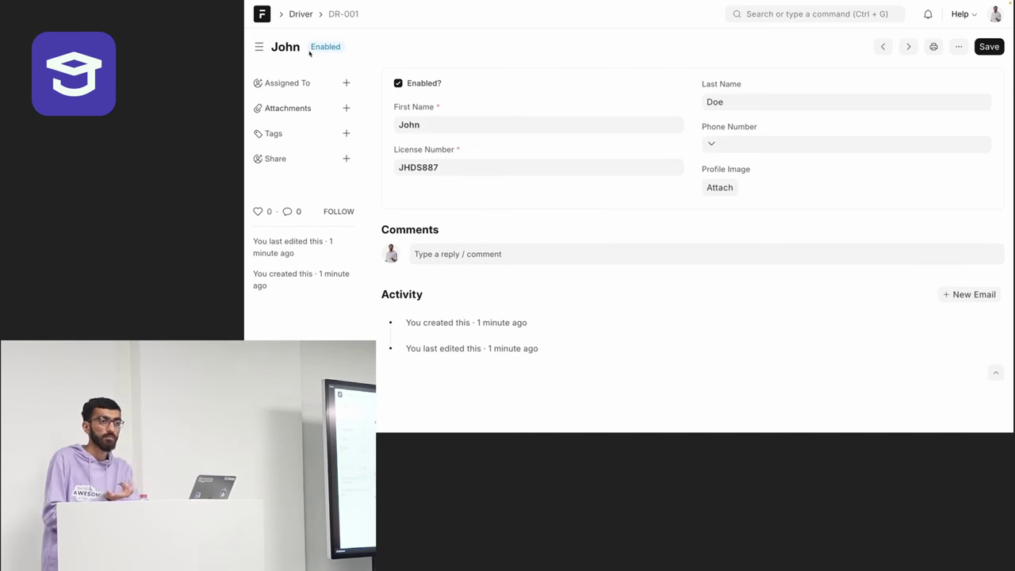
scroll(641, 186, left, 5)
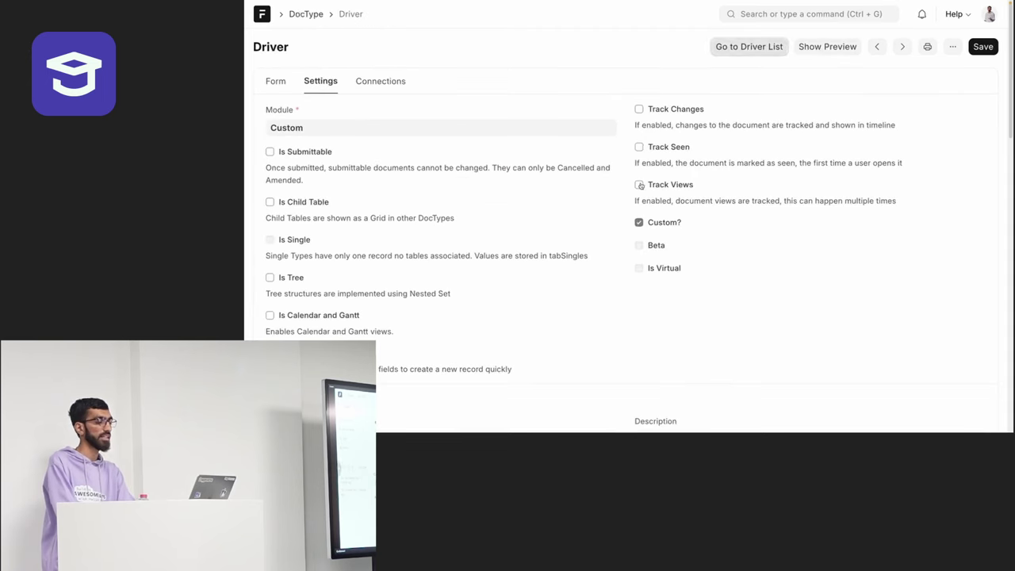
scroll(641, 185, left, 5)
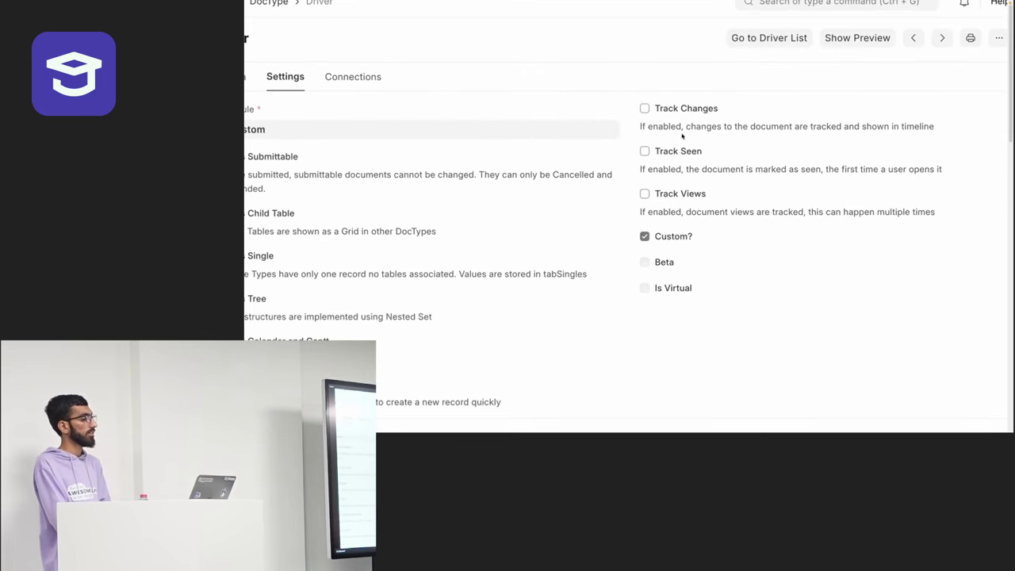
- Enable Track Changes on the Driver doctype, then change DR-001's first name to Jenny and save
click(684, 108)
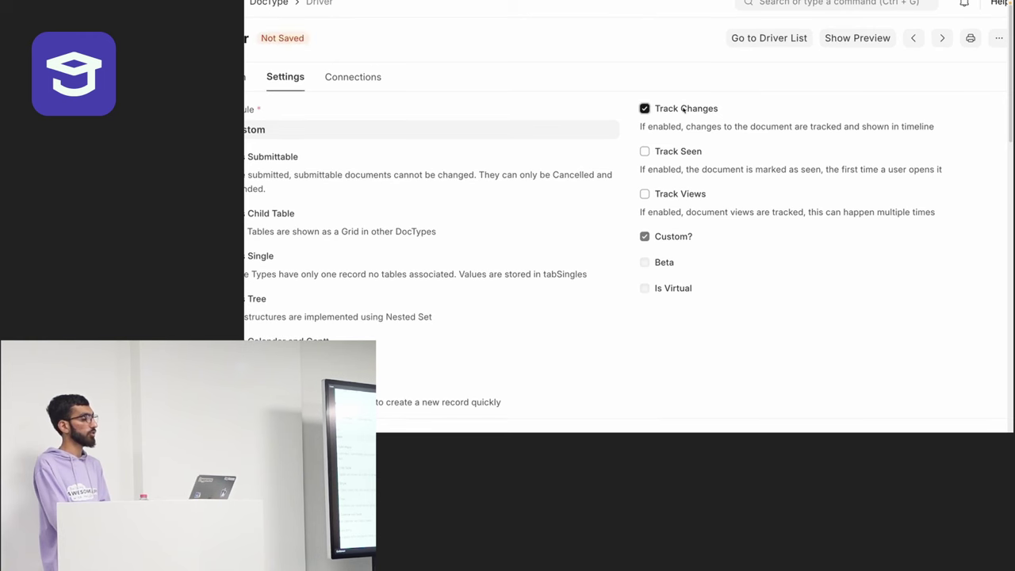
click(980, 48)
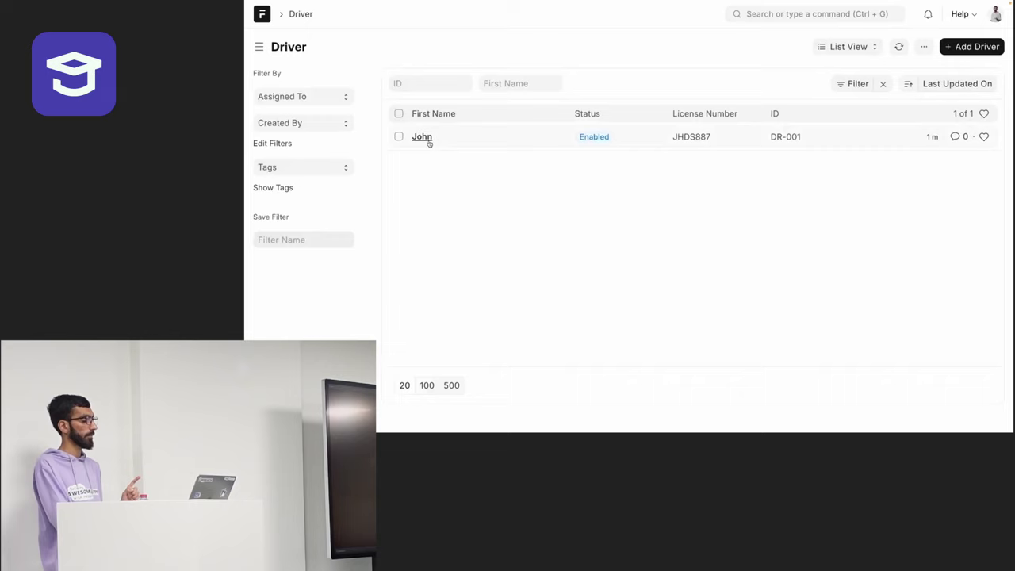
click(422, 137)
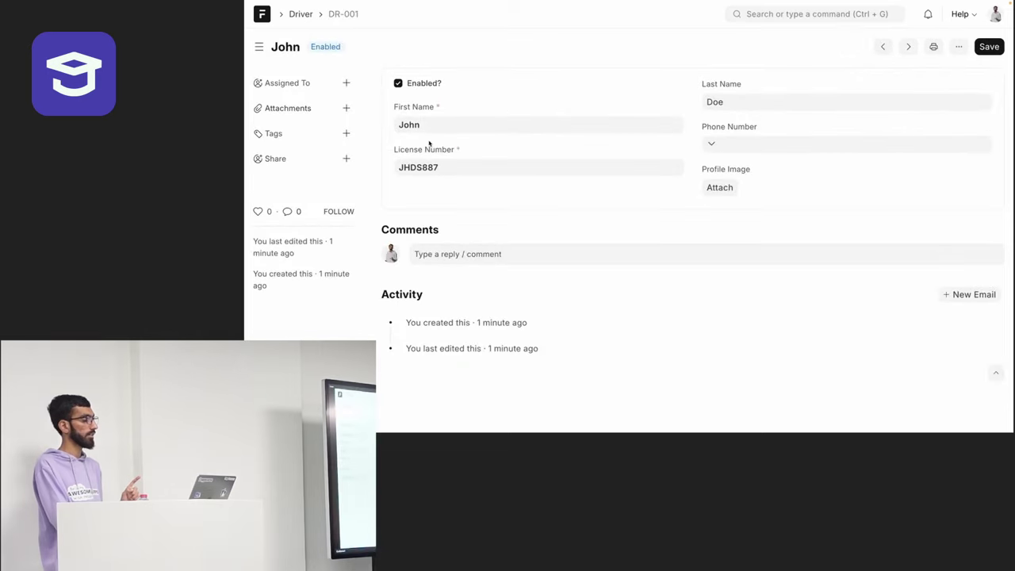
double_click(478, 124)
text(Jenny)
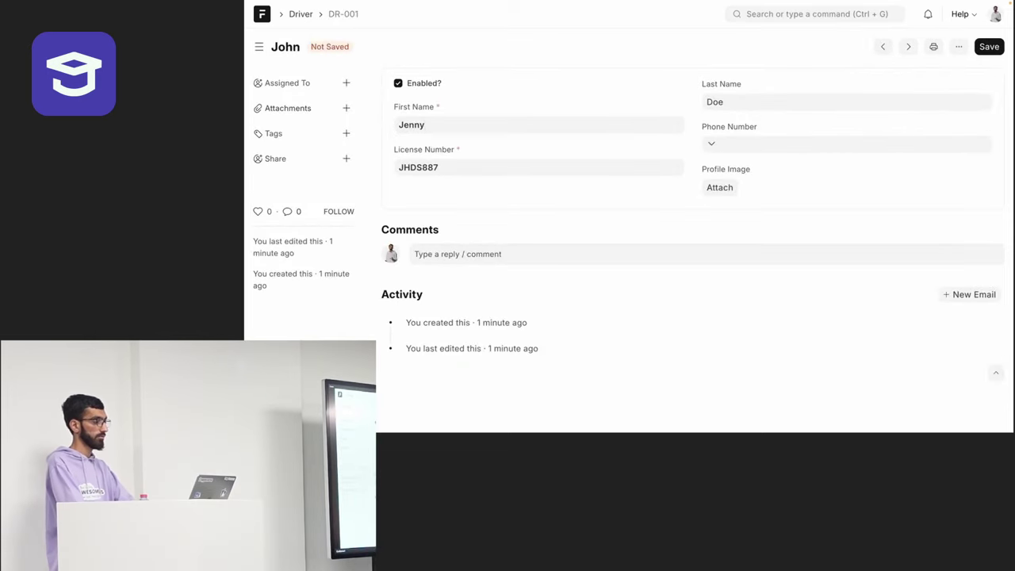
key(ctrl+s)
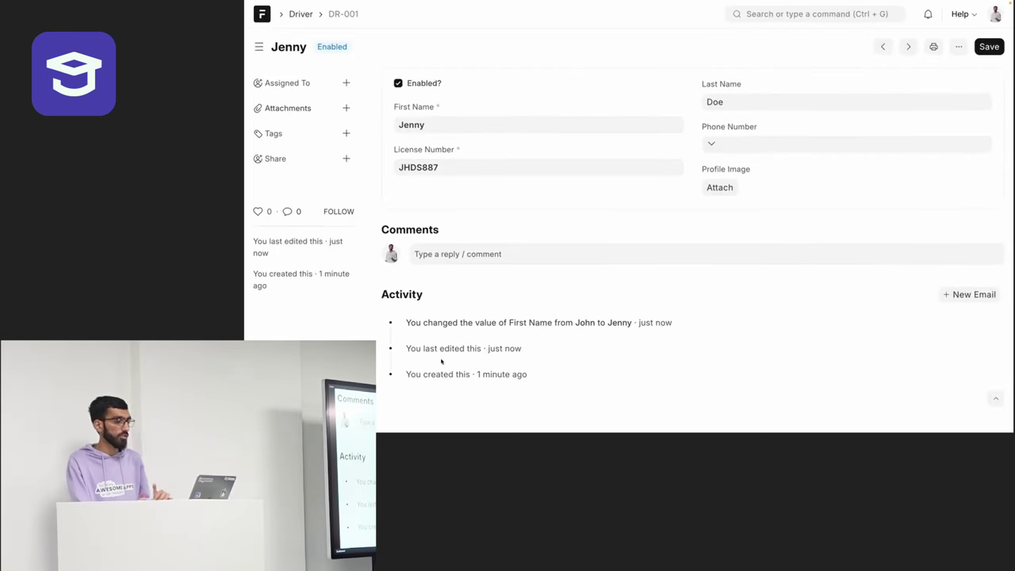
- Upload brand-new-profile.png from this computer as DR-001's Profile Image
click(719, 187)
click(596, 145)
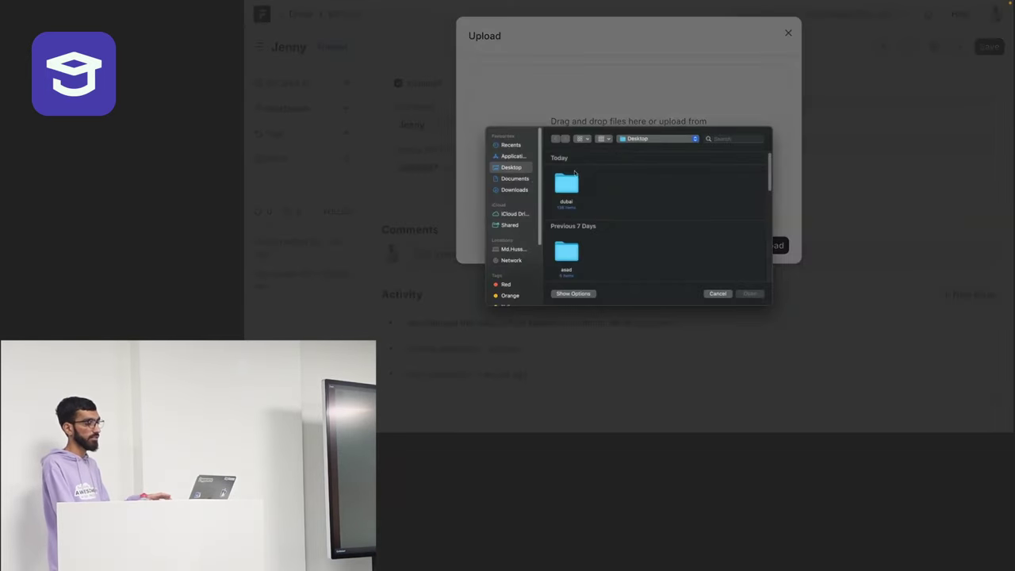
scroll(625, 225, down, 5)
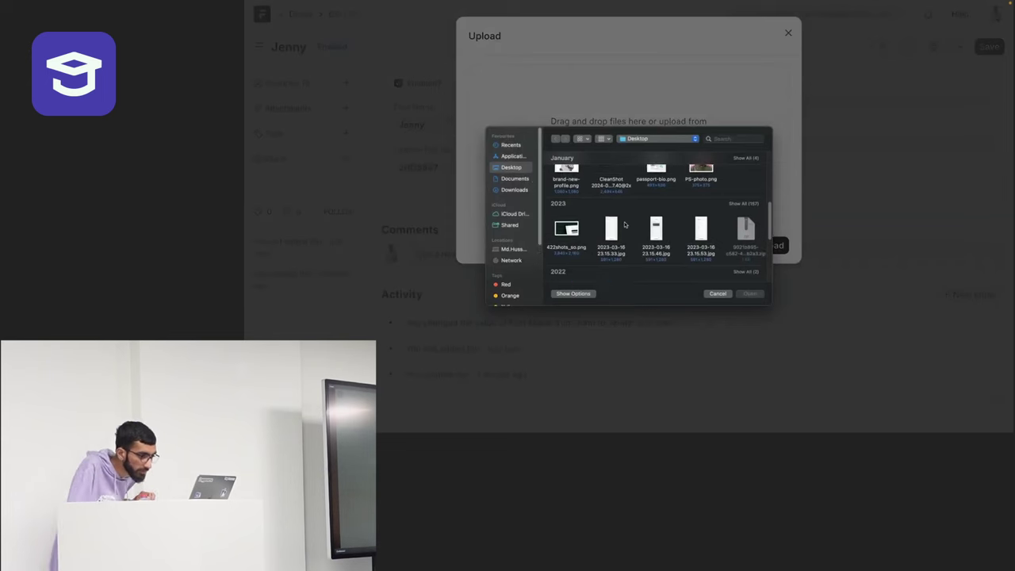
scroll(625, 225, up, 2)
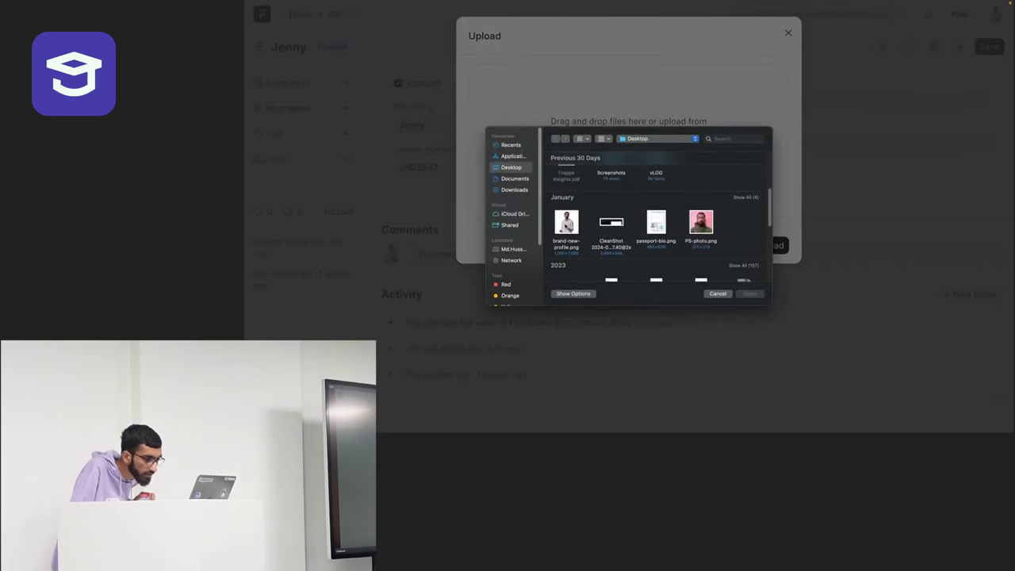
click(567, 223)
click(750, 294)
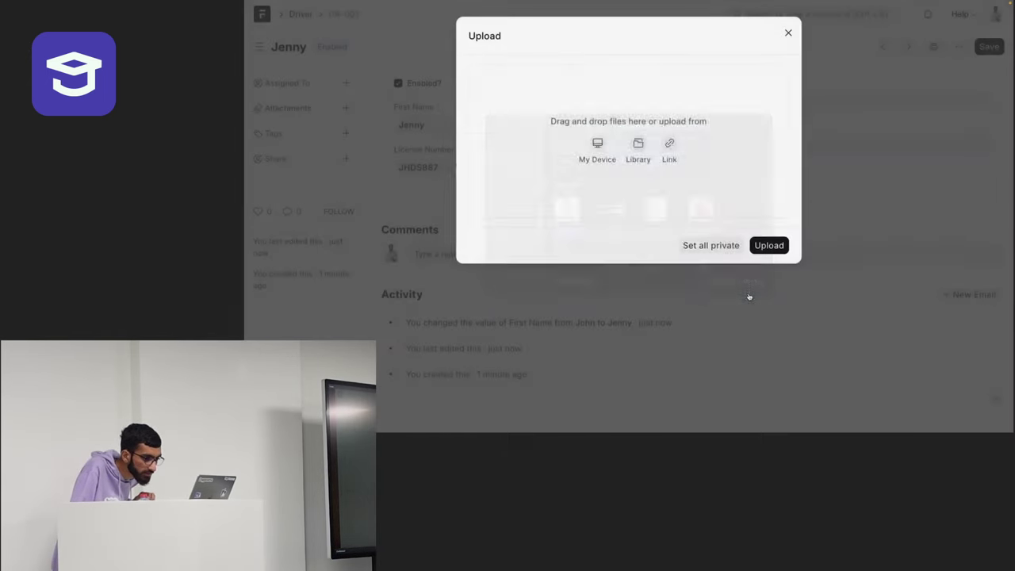
click(769, 150)
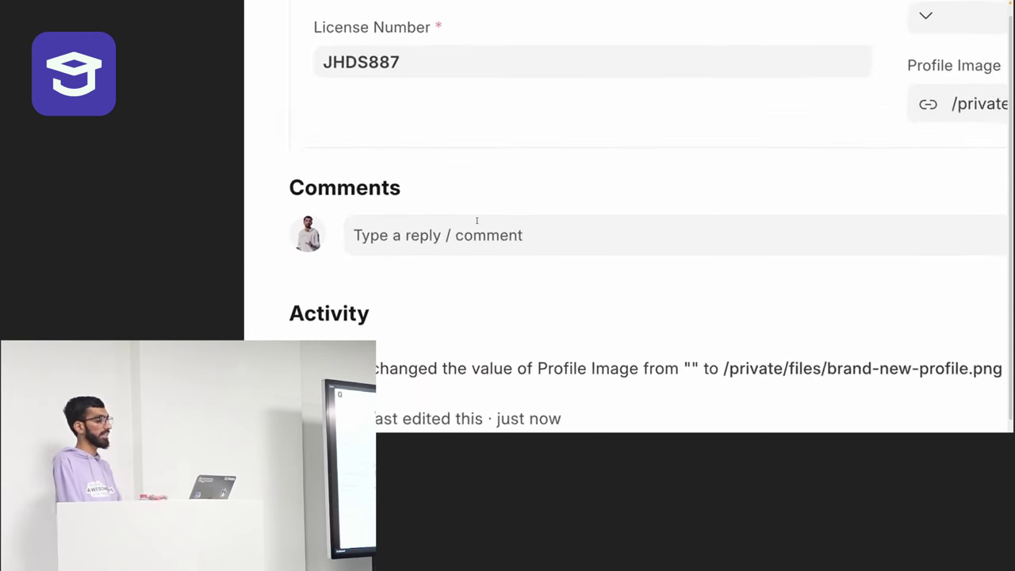
- Write the comment 'This driver is not performing well. Fire him?' and add a sad emoji
click(476, 224)
text(T)
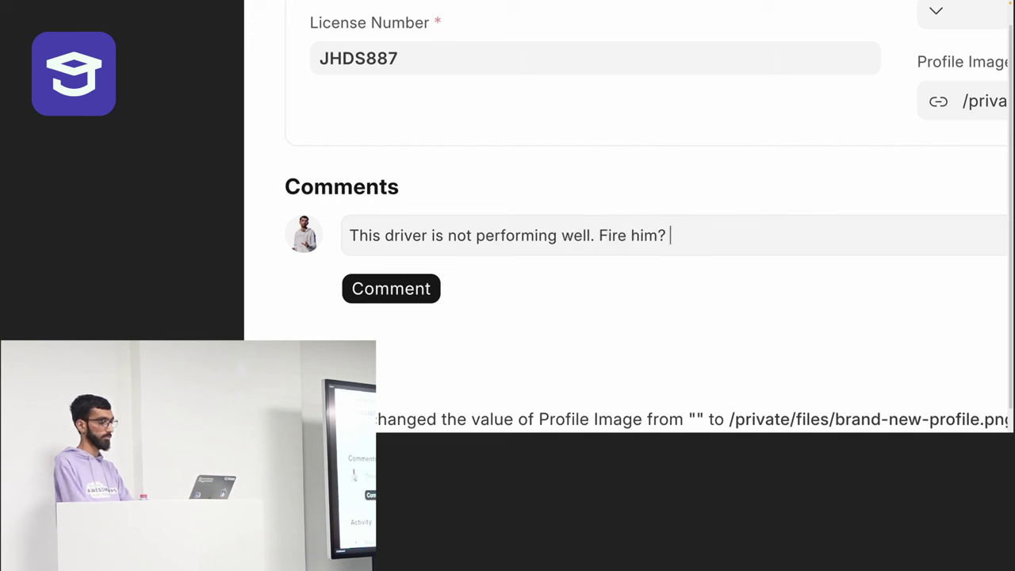
key(super+shift+semicolon)
key(Escape)
key(alt+space)
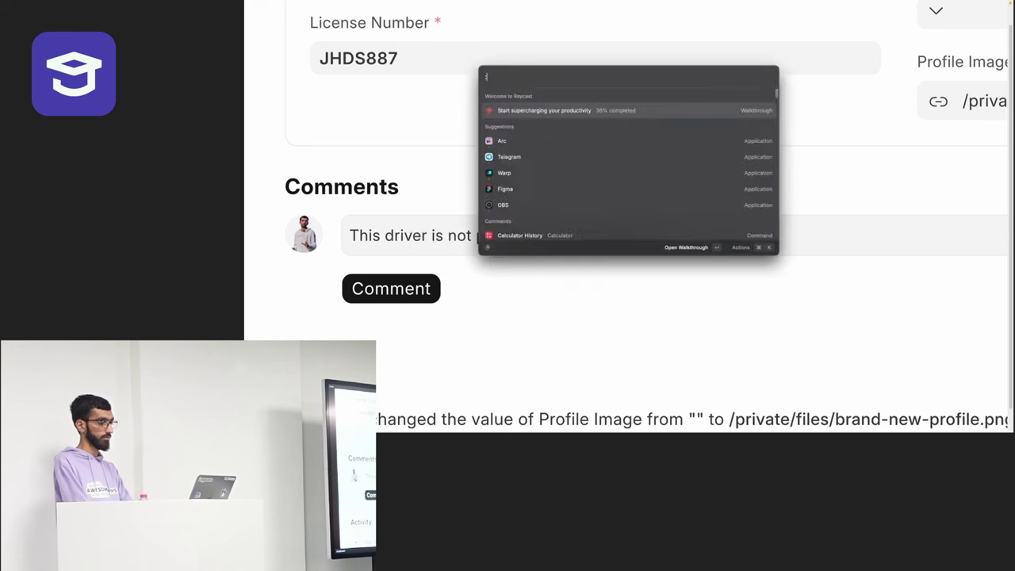
text(:sad)
key(Return)
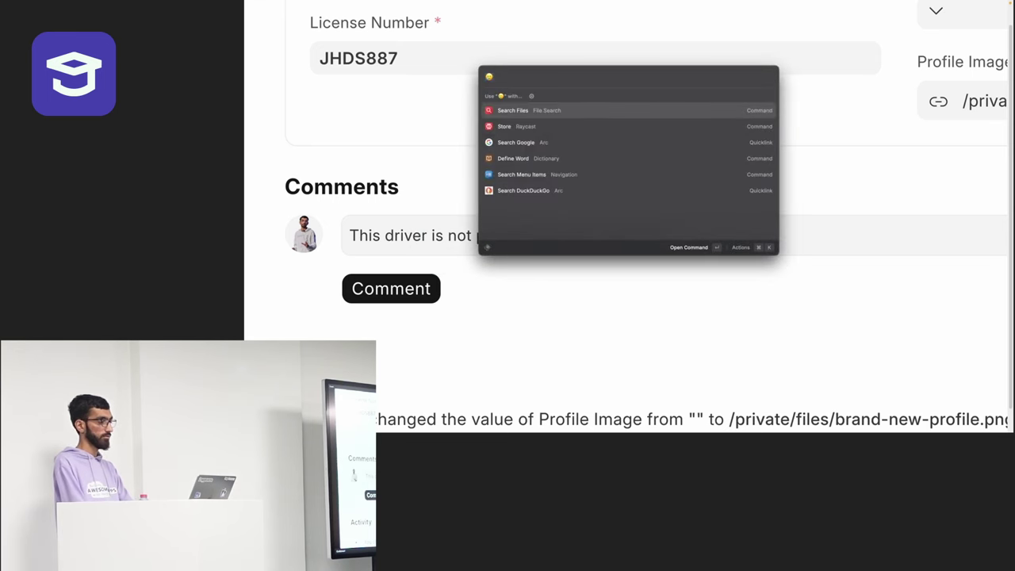
key(Escape)
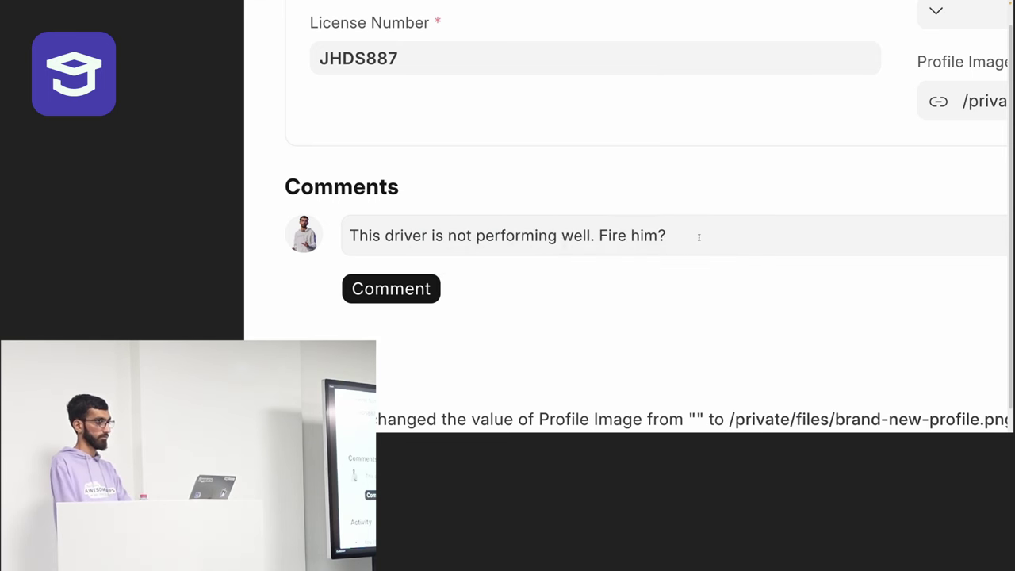
- Post the comment and scroll through DR-001's activity to check it
click(418, 283)
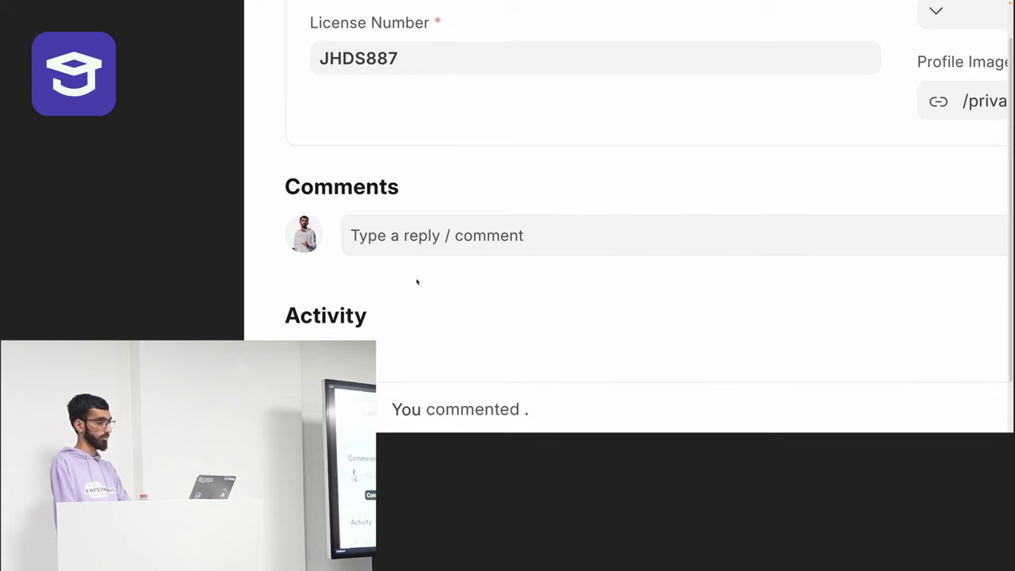
scroll(417, 281, down, 3)
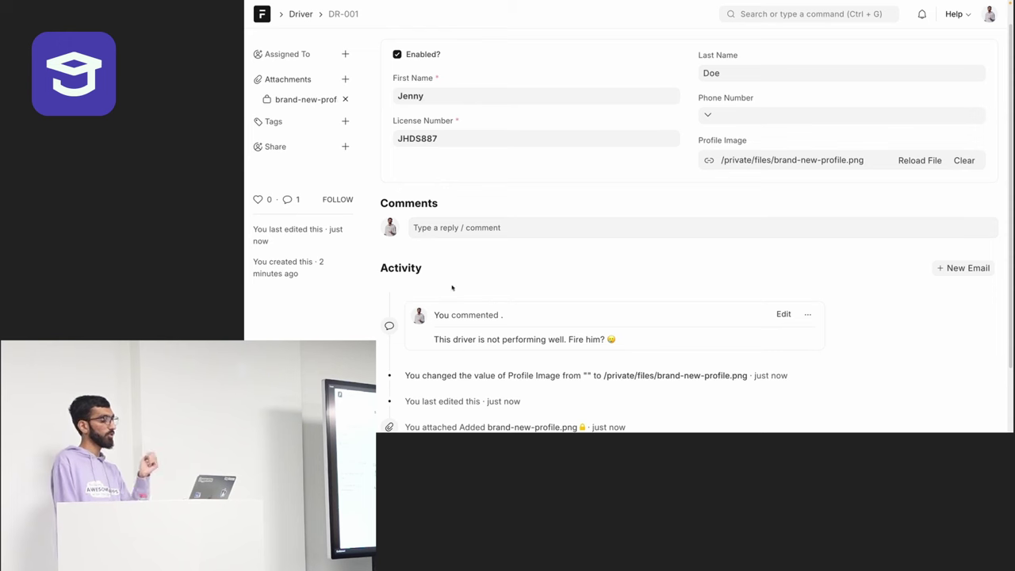
scroll(574, 359, up, 1)
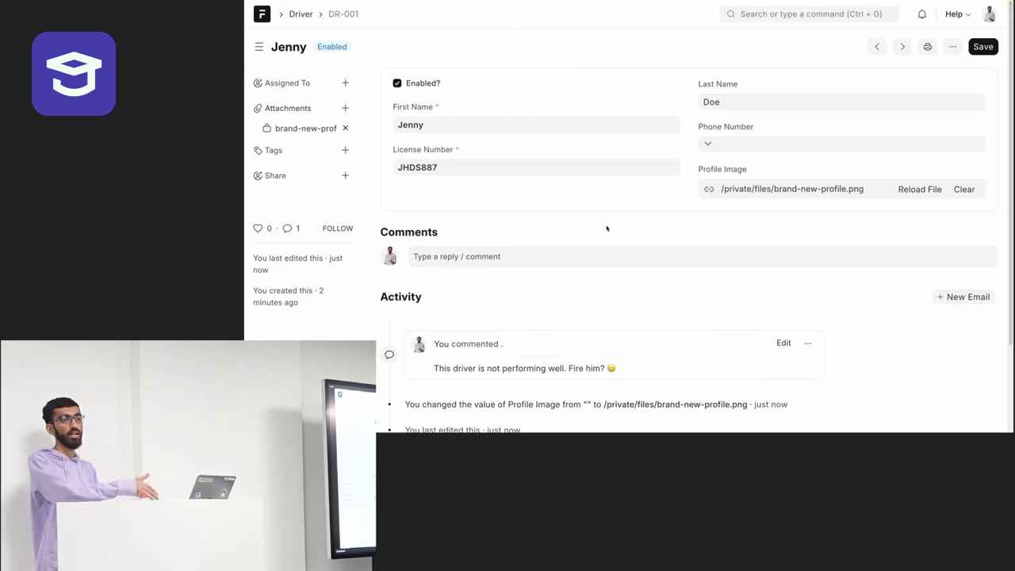
scroll(602, 306, down, 3)
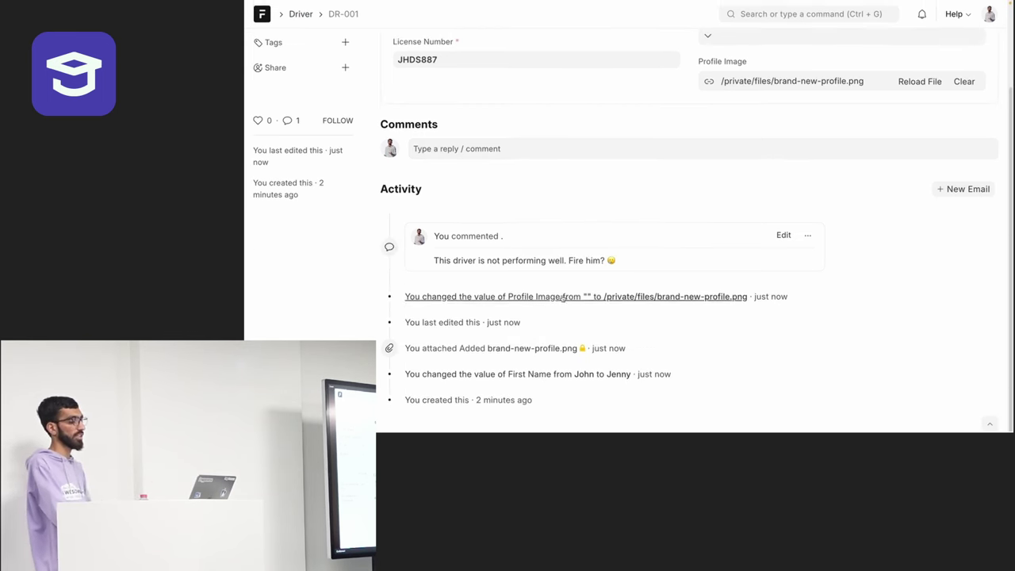
scroll(714, 317, up, 3)
- Delete the posted comment from DR-001's activity, confirming with Yes
click(810, 344)
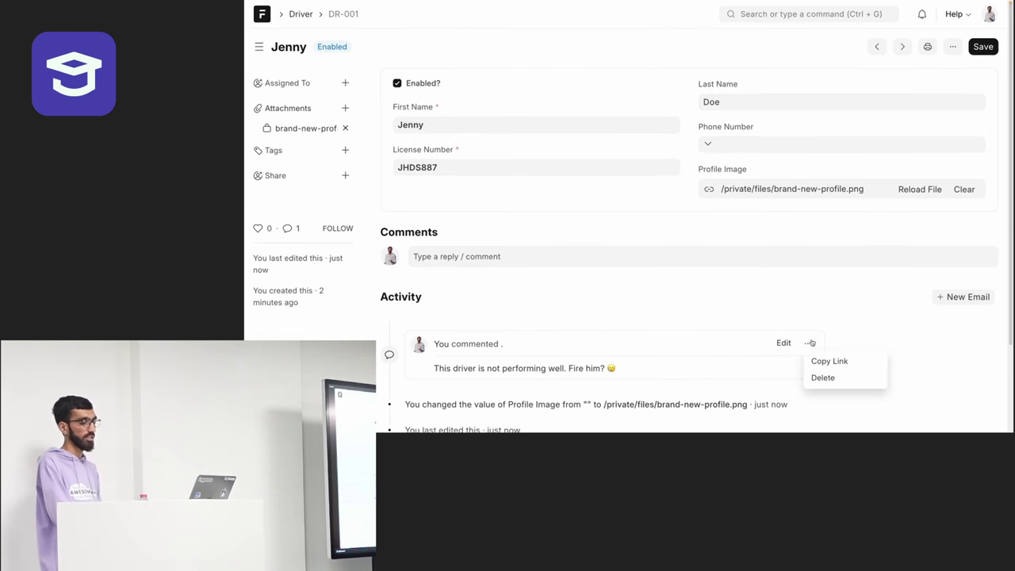
click(825, 376)
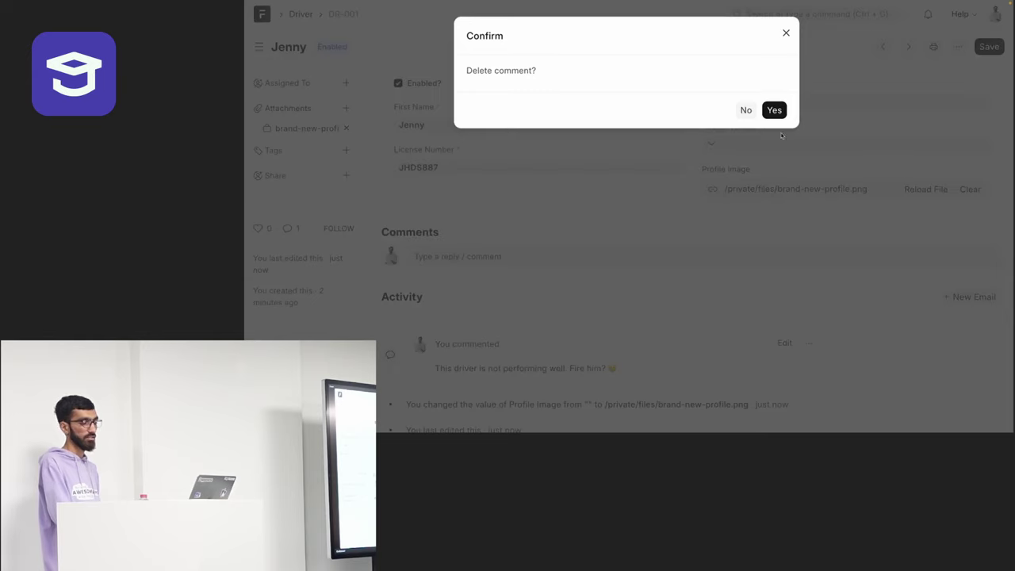
click(776, 112)
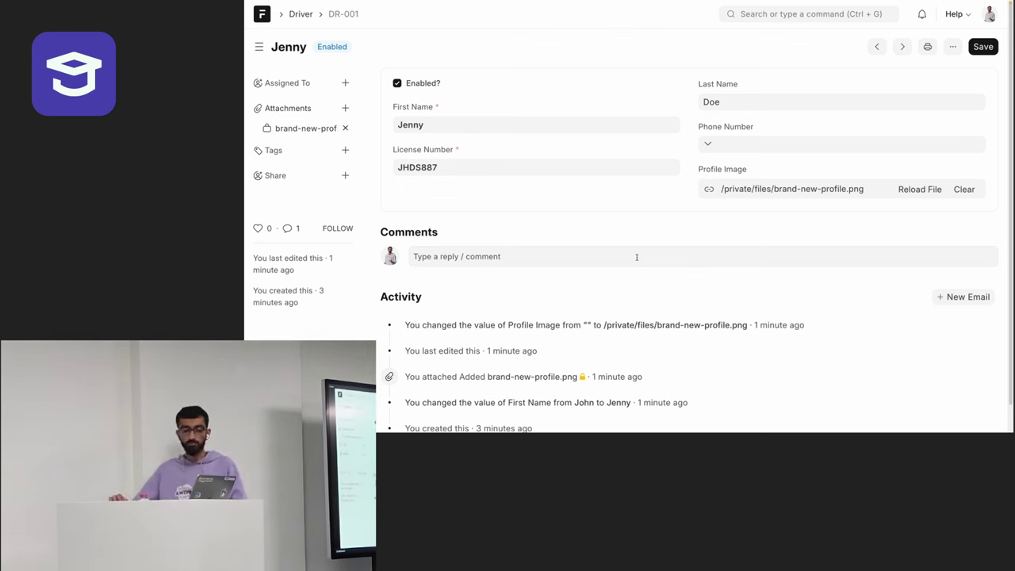
- Attach 2023-03-16 23.15.46.jpg from this computer as a second file on DR-001
click(345, 109)
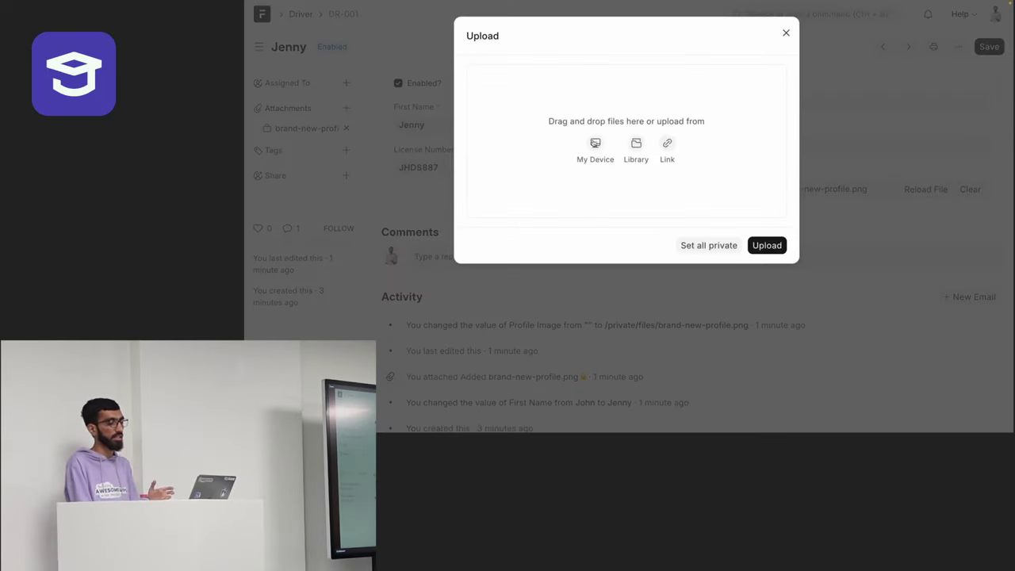
click(595, 144)
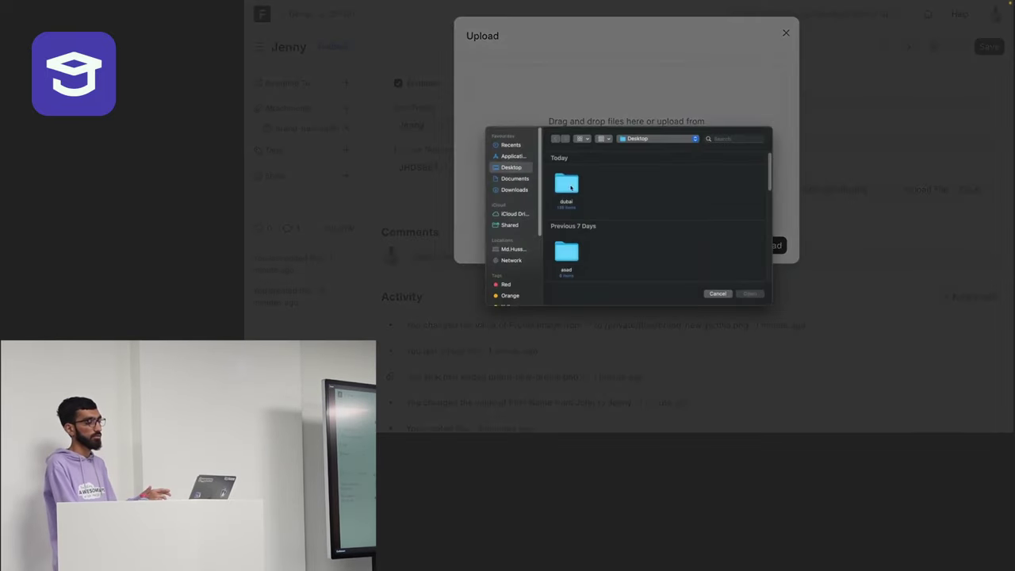
scroll(571, 190, down, 10)
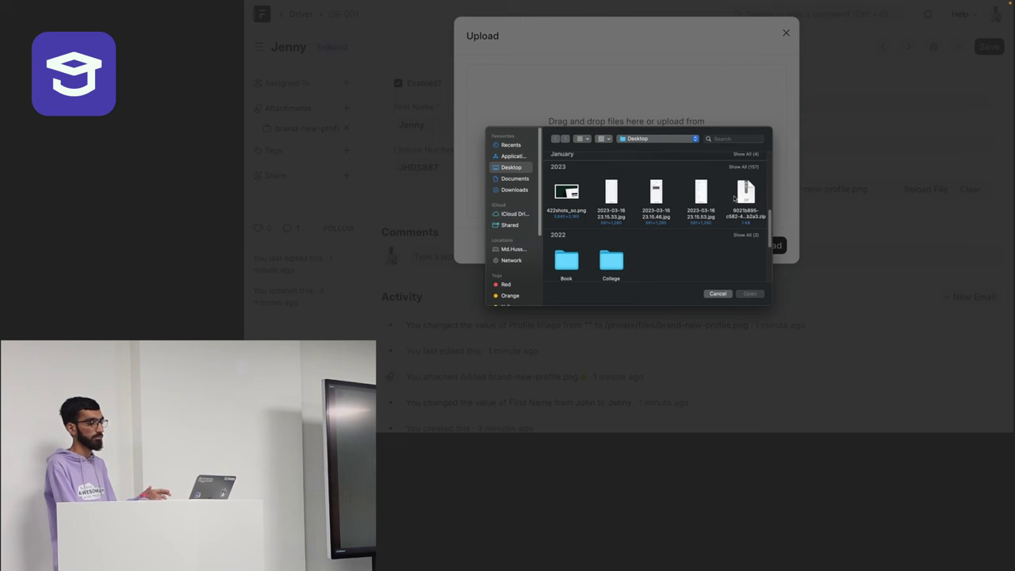
click(658, 198)
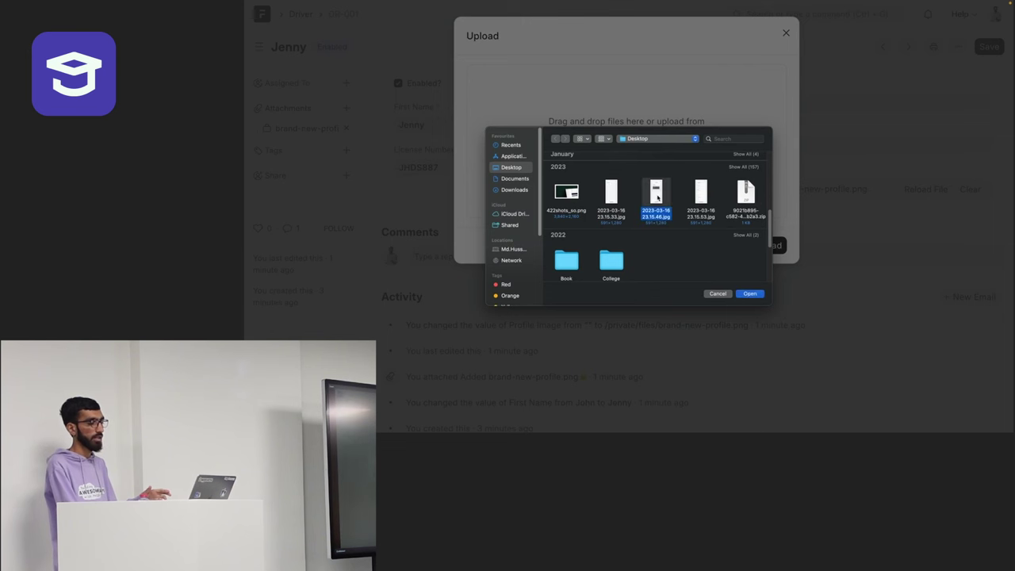
click(750, 294)
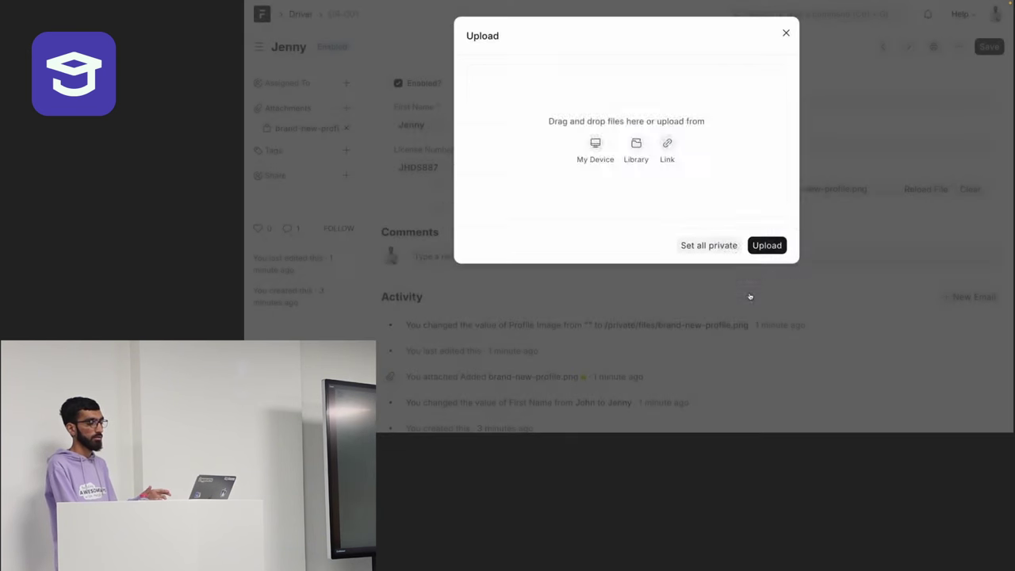
click(767, 152)
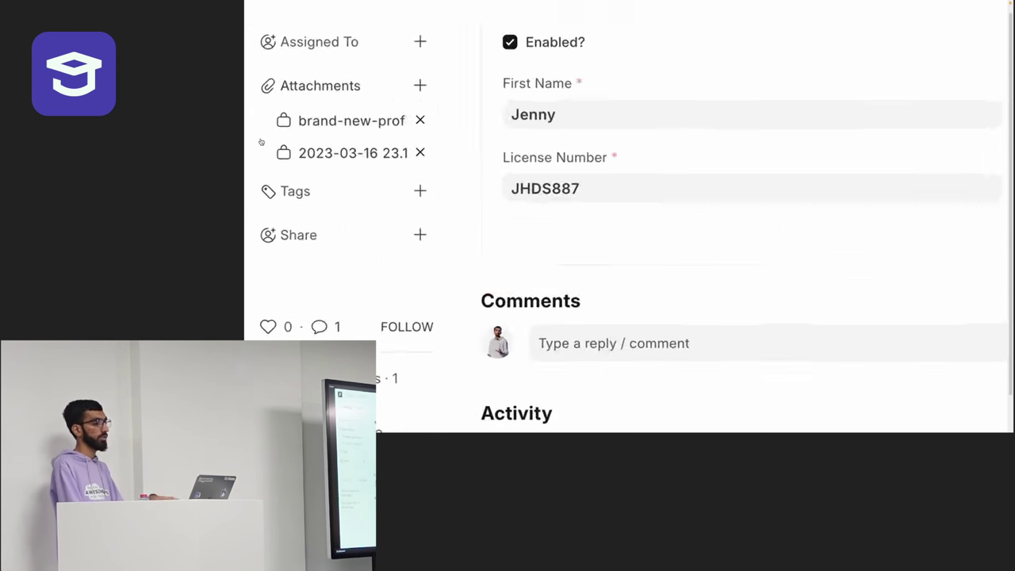
- Save the 2023-03-16 23.15.46.jpg file record as public, then return to the DR-001 form
click(294, 158)
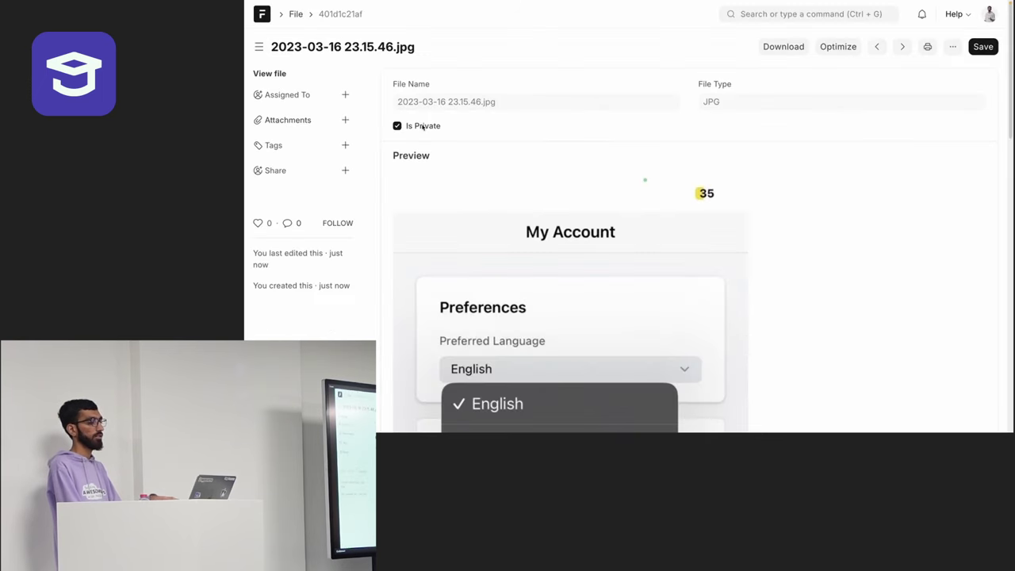
click(993, 48)
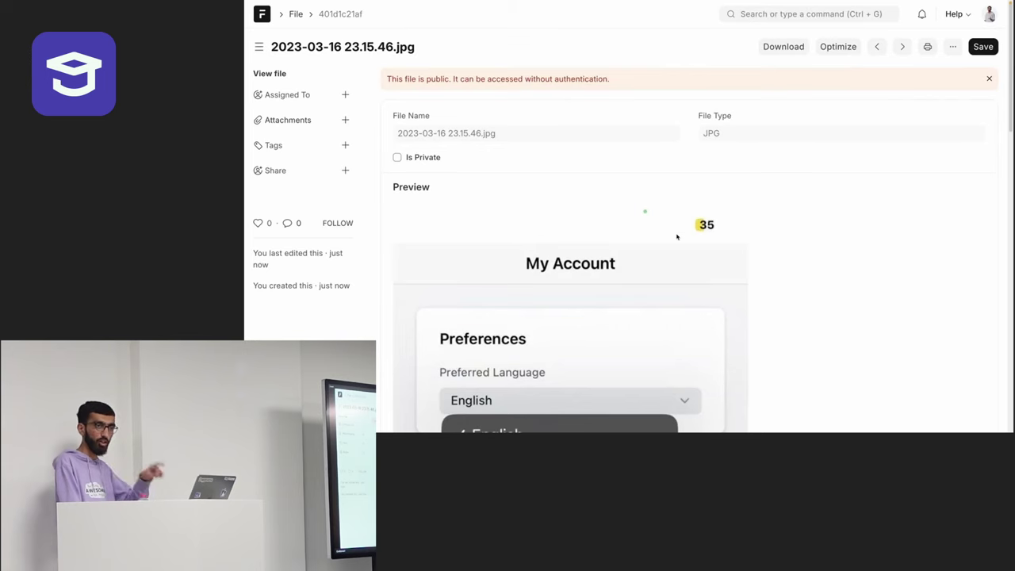
scroll(677, 236, down, 10)
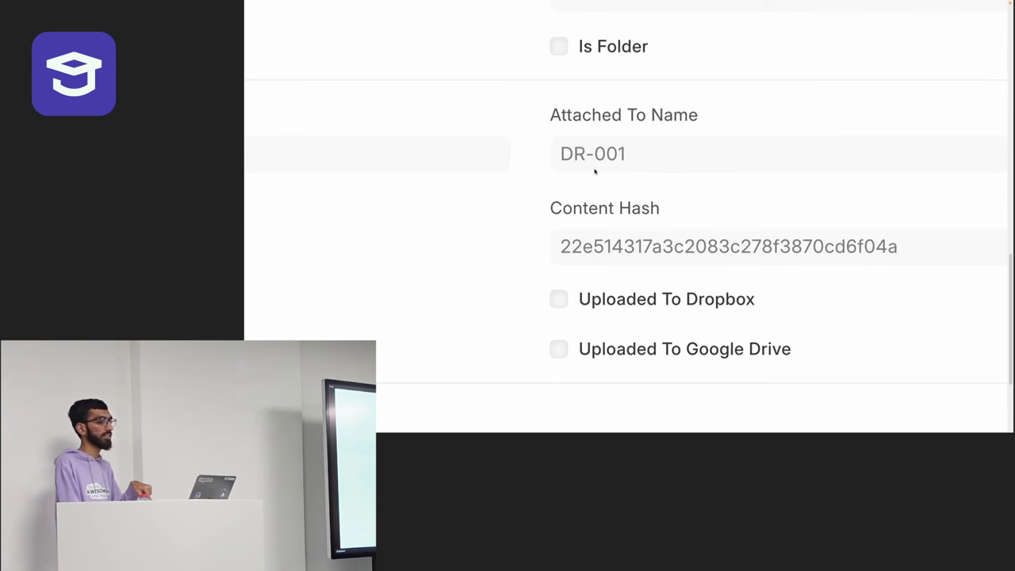
key(alt+Left)
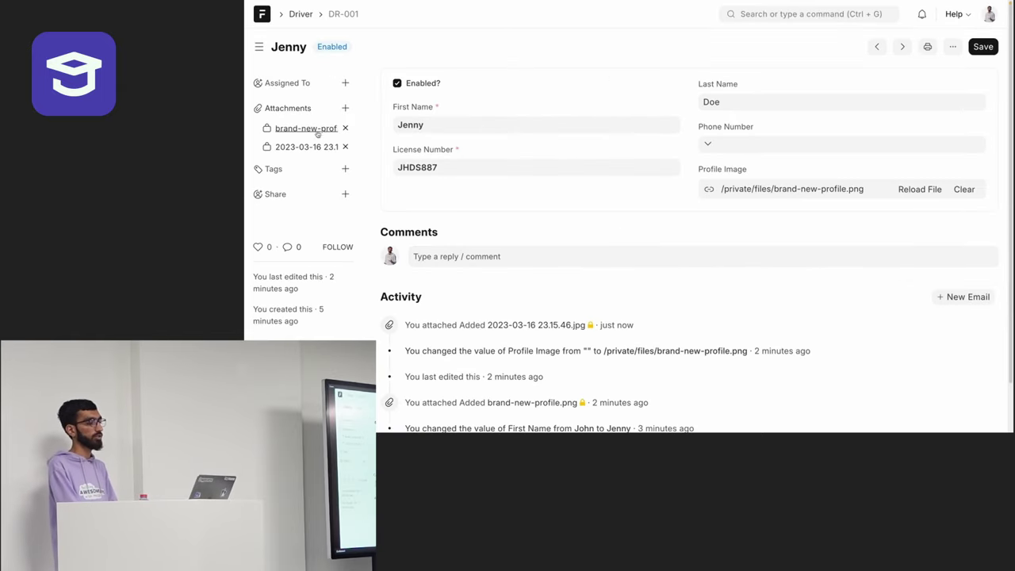
- Tag driver DR-001 with vip
click(344, 169)
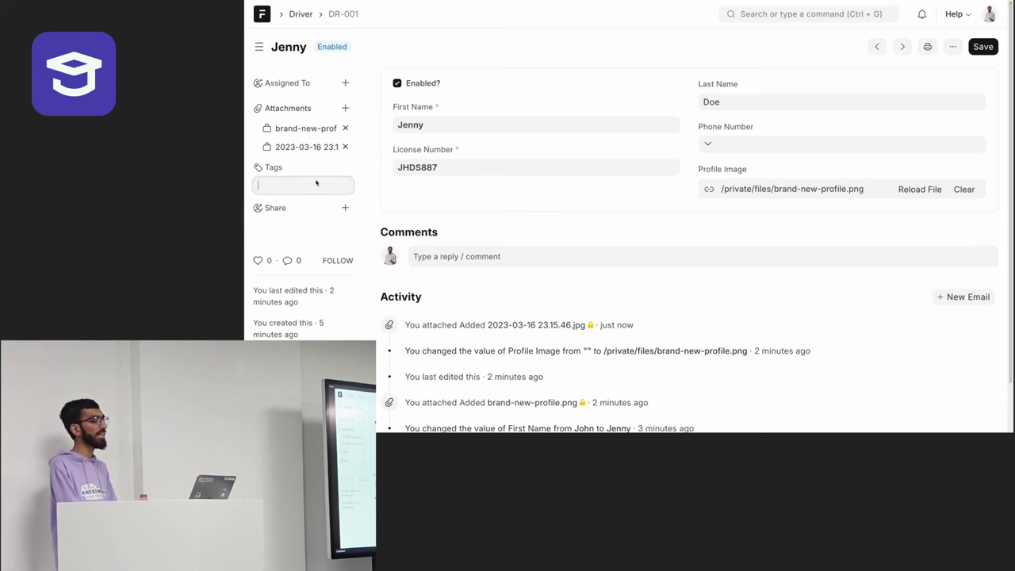
text(vip)
key(Return)
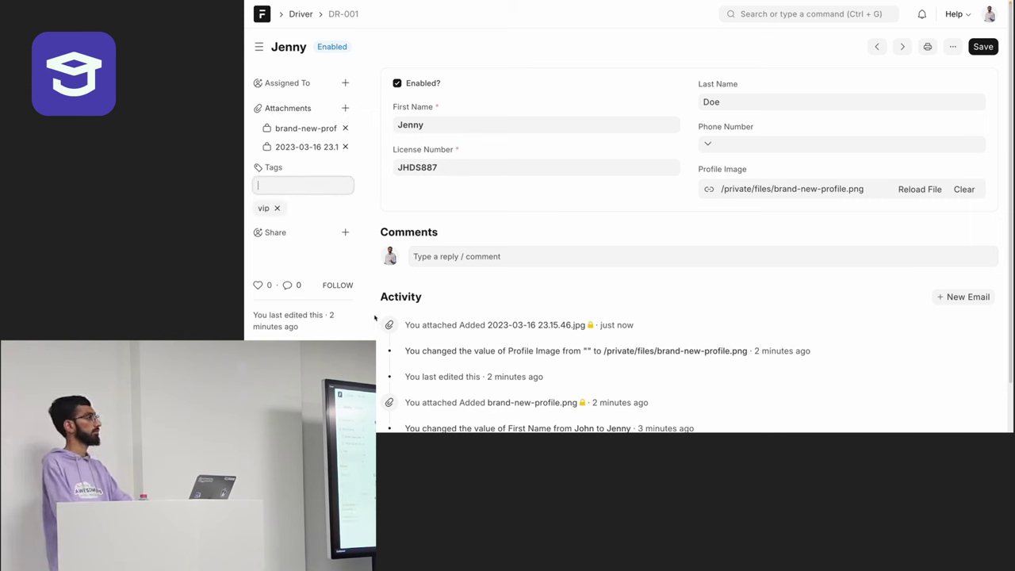
- In the Driver list, filter by the vip tag, then clear the filter
click(305, 14)
click(309, 168)
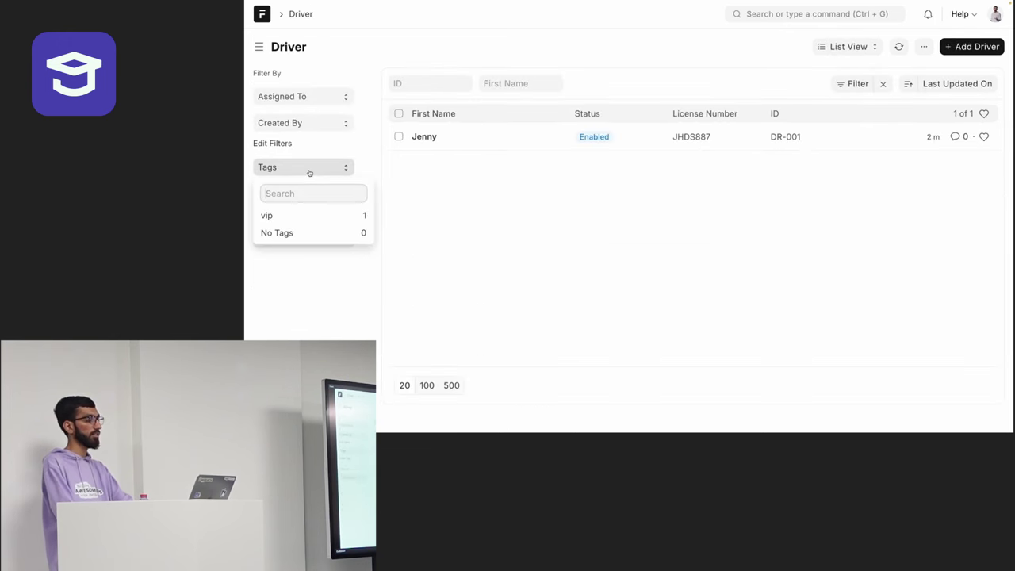
click(306, 219)
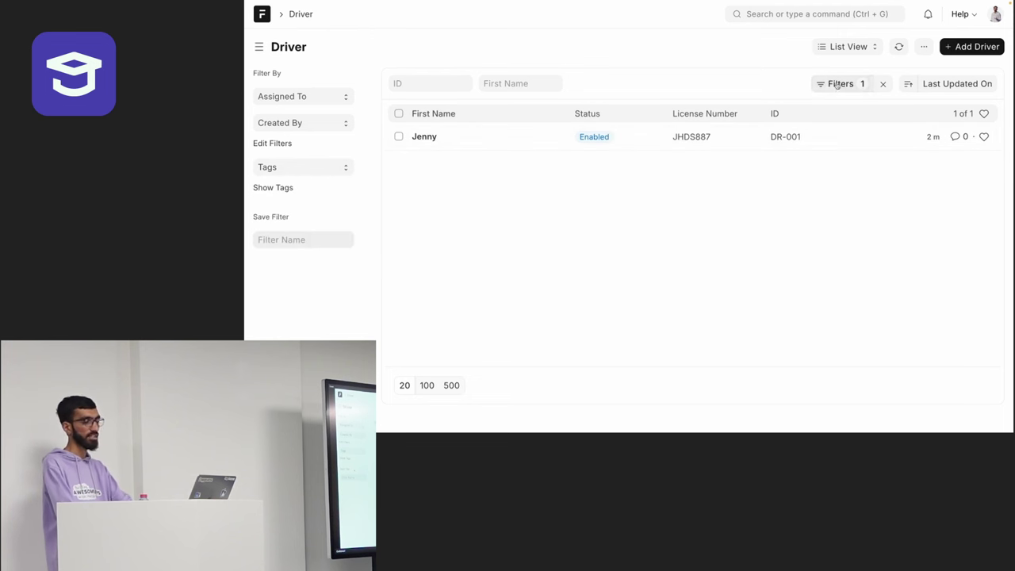
click(880, 84)
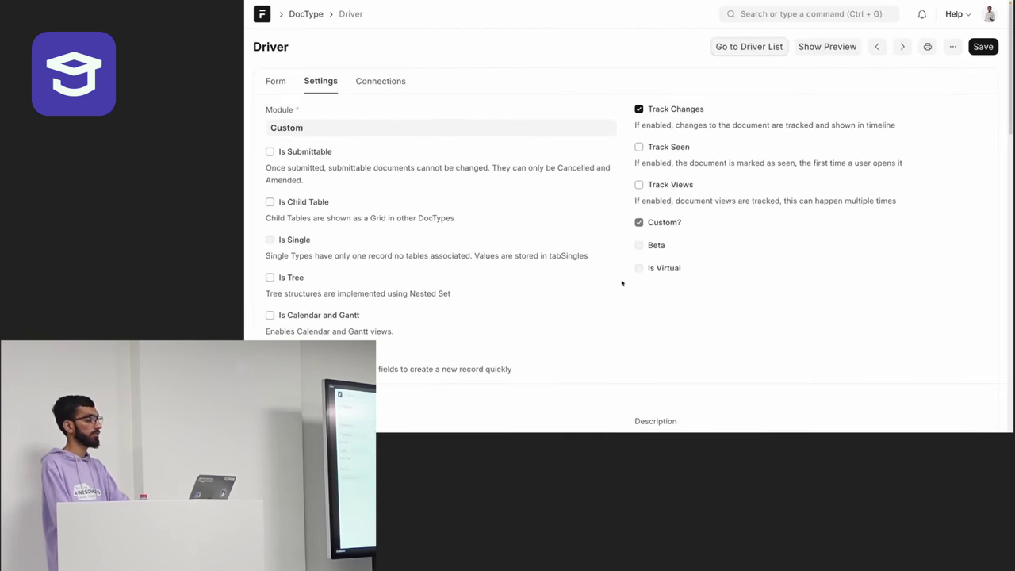
scroll(622, 283, down, 5)
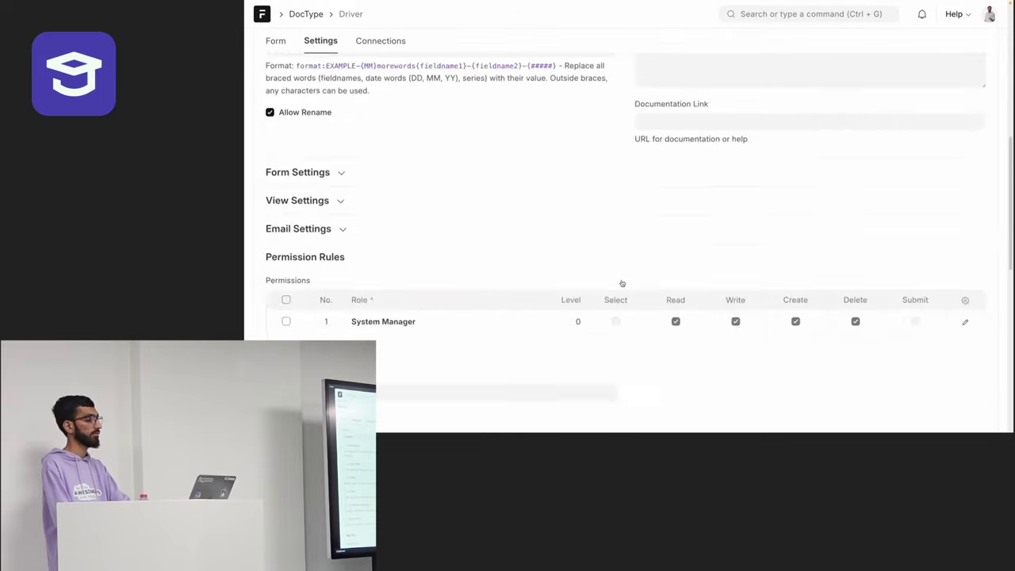
- Review the Driver DocType settings and permission rules, then switch to the bench terminal
scroll(621, 283, down, 3)
scroll(622, 283, up, 10)
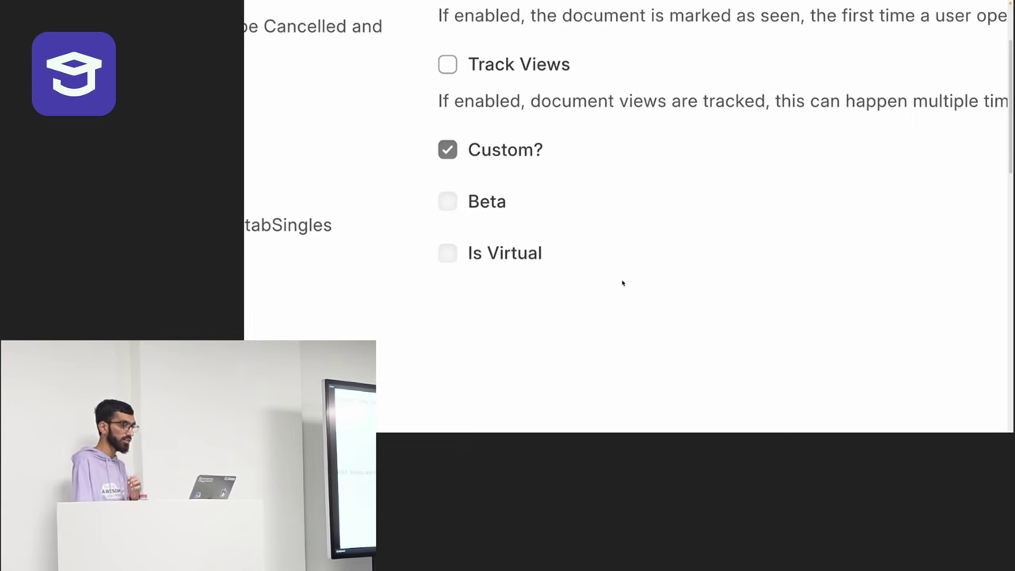
scroll(623, 283, up, 2)
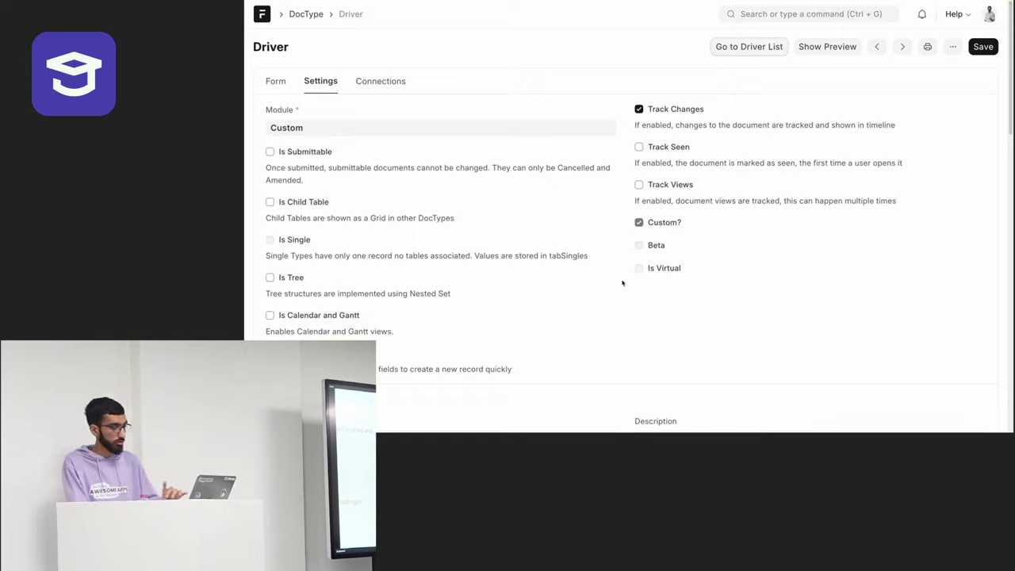
key(super+Tab)
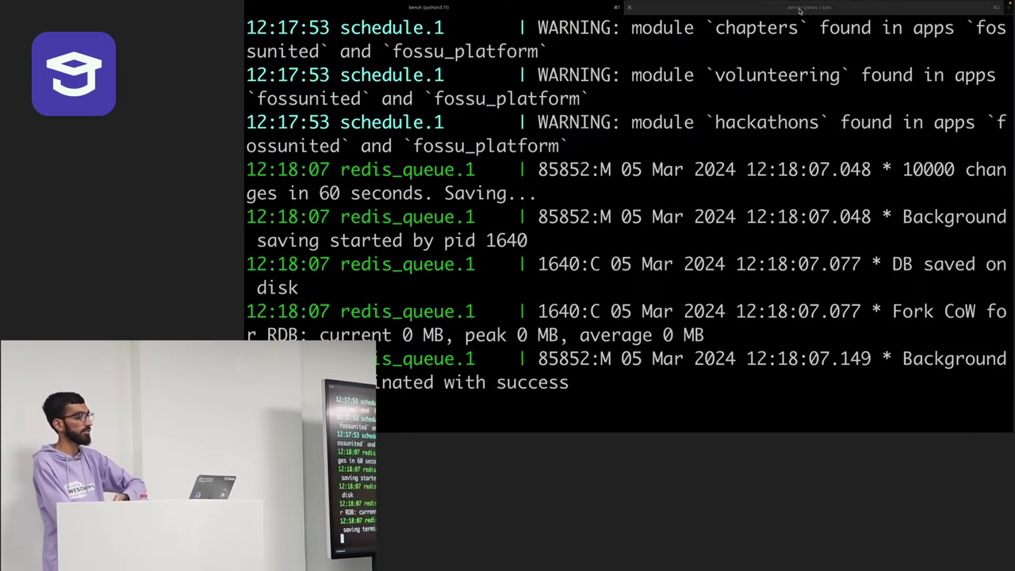
- Open a MariaDB console with bench --site irfan.cabs mariadb
click(799, 11)
text(bench )
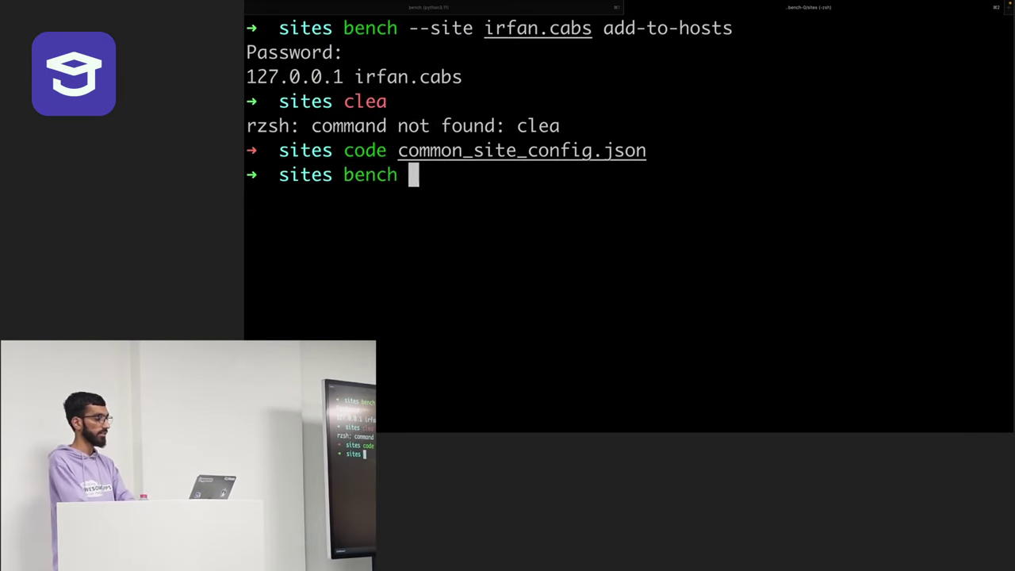
text(--site irfan)
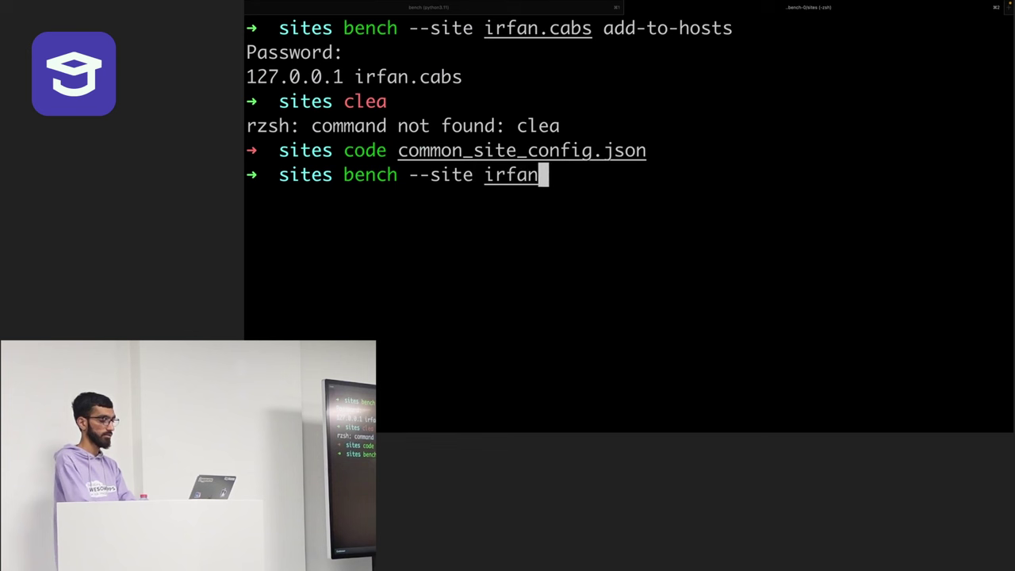
text(.cabs mariadb)
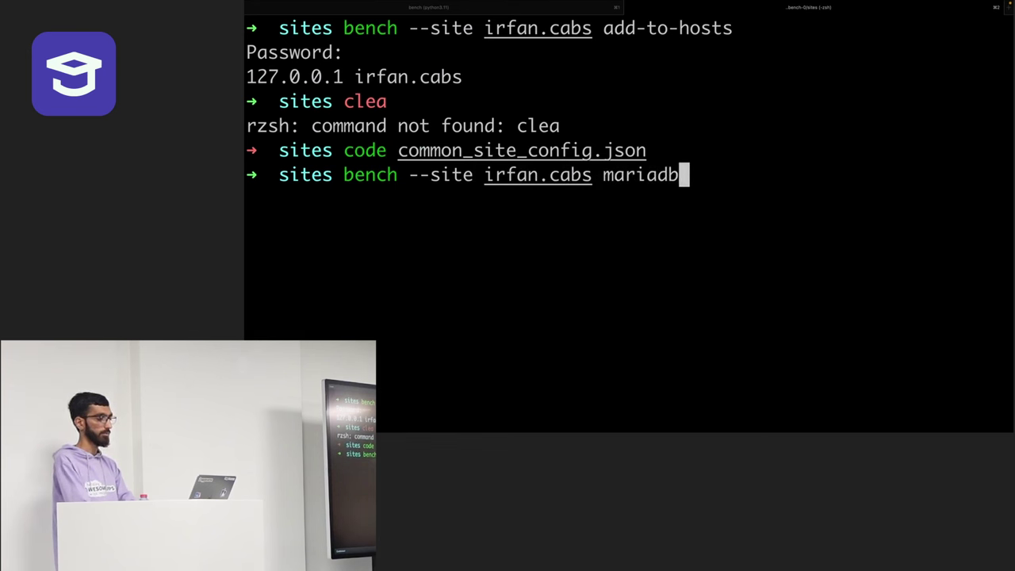
key(Return)
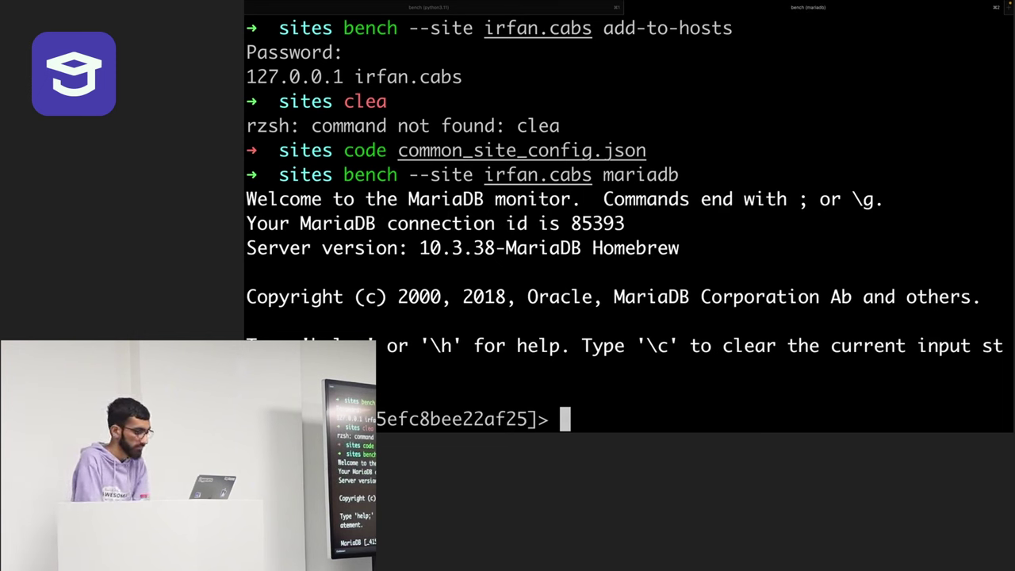
- Run SELECT * FROM tabDocType WHERE name LIKE "tabD%"; which returns an empty set
text(SELECT )
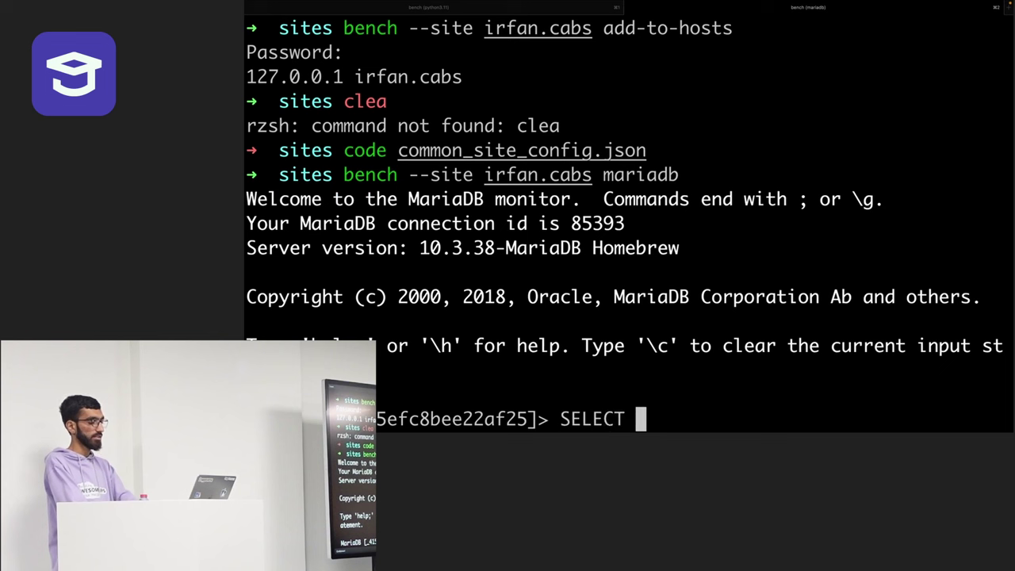
text(* FRO)
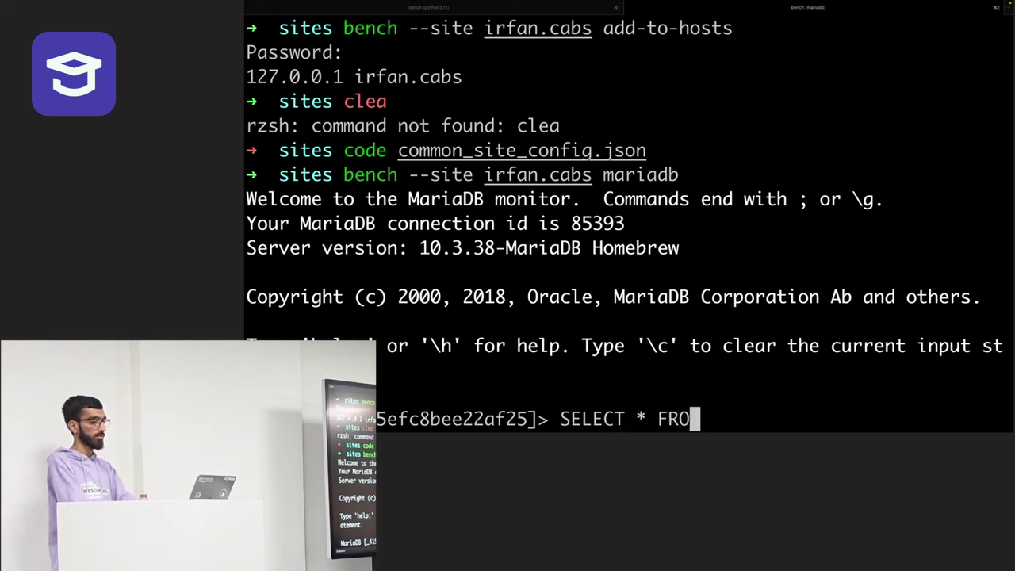
text(M)
key(BackSpace)
key(BackSpace)
key(BackSpace)
key(BackSpace)
key(BackSpace)
key(BackSpace)
key(BackSpace)
key(BackSpace)
key(BackSpace)
key(BackSpace)
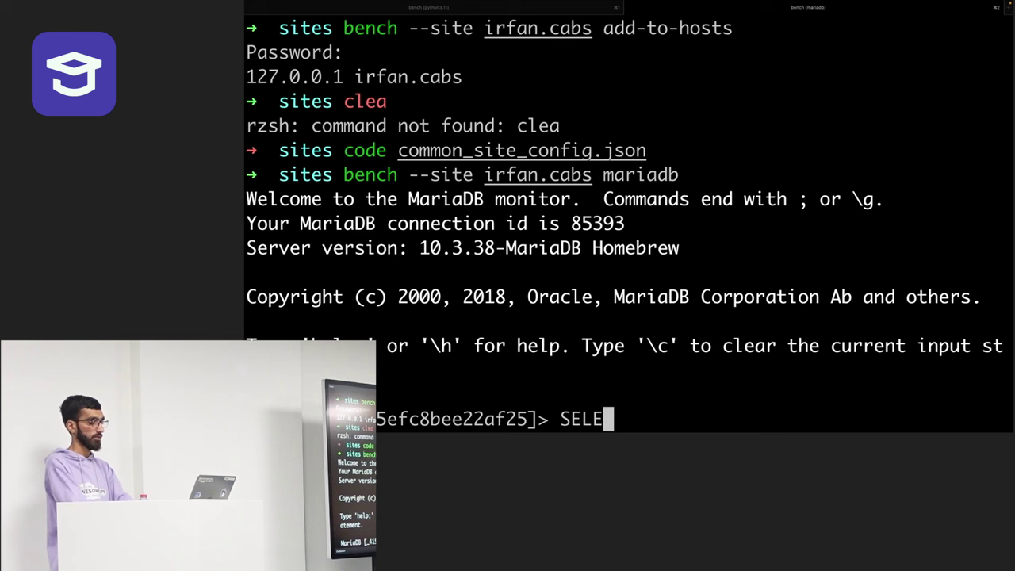
text(CT * FRO)
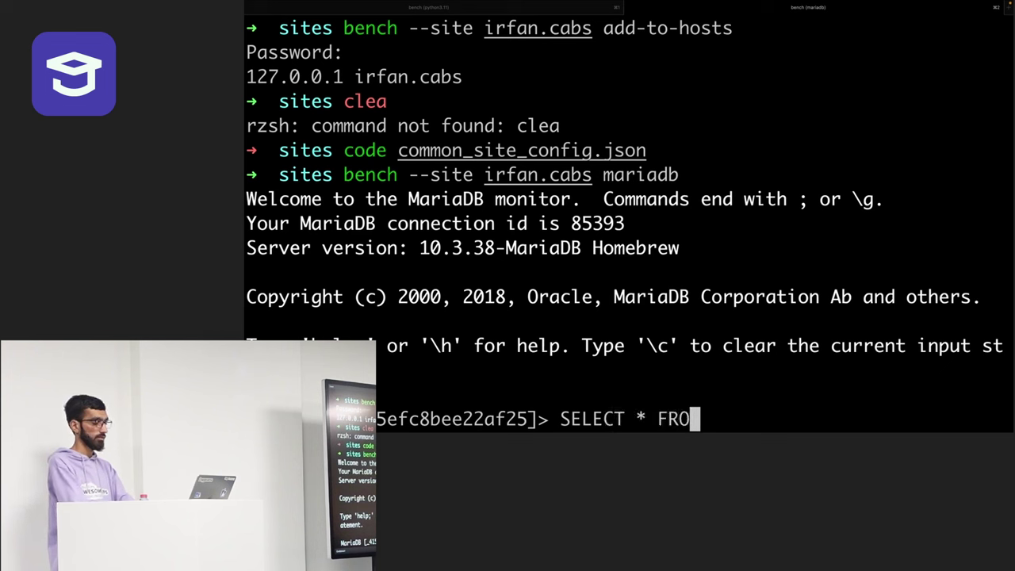
text(M tabDo)
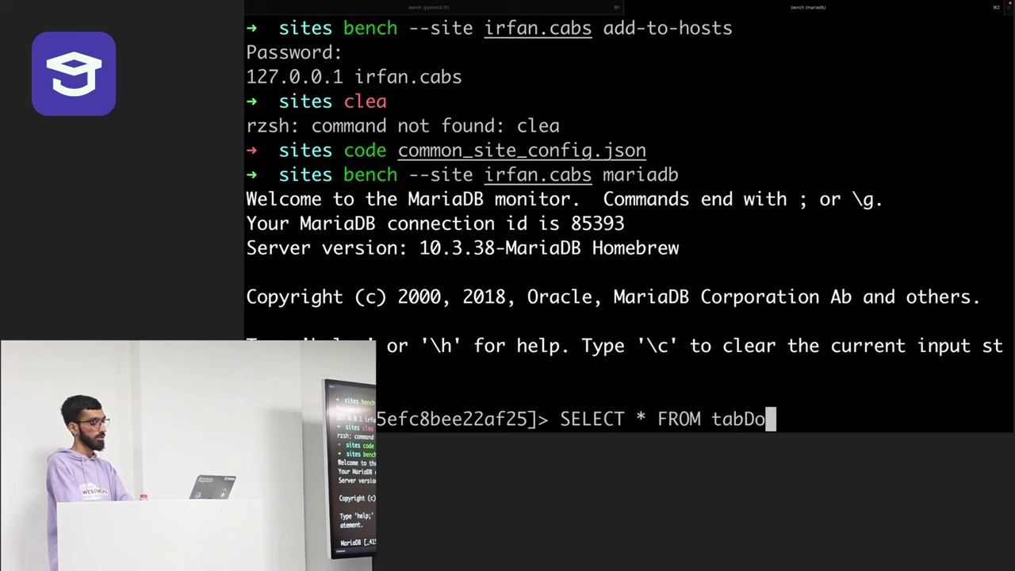
text(cType )
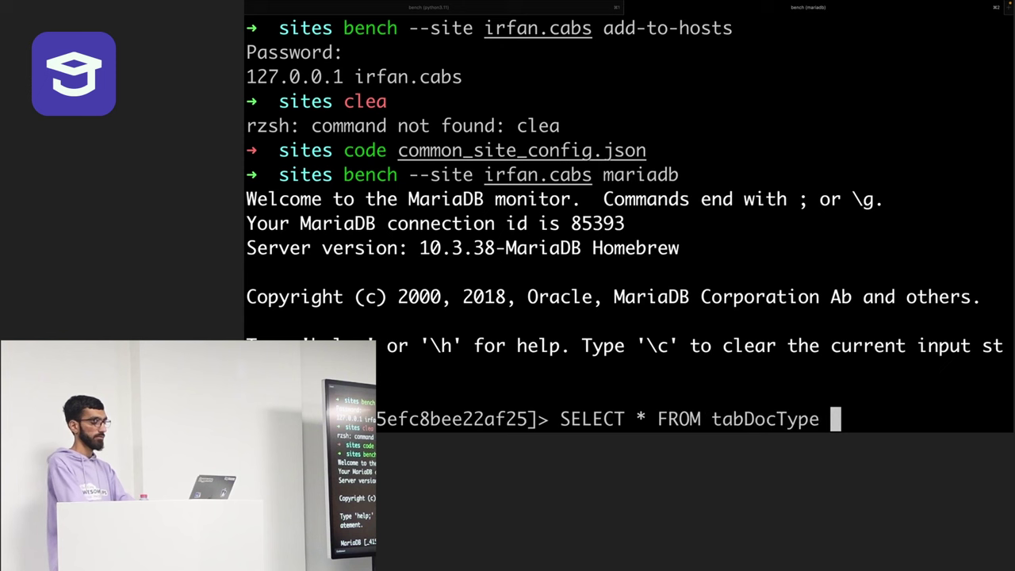
text(WHRE)
key(BackSpace)
key(BackSpace)
text(ER)
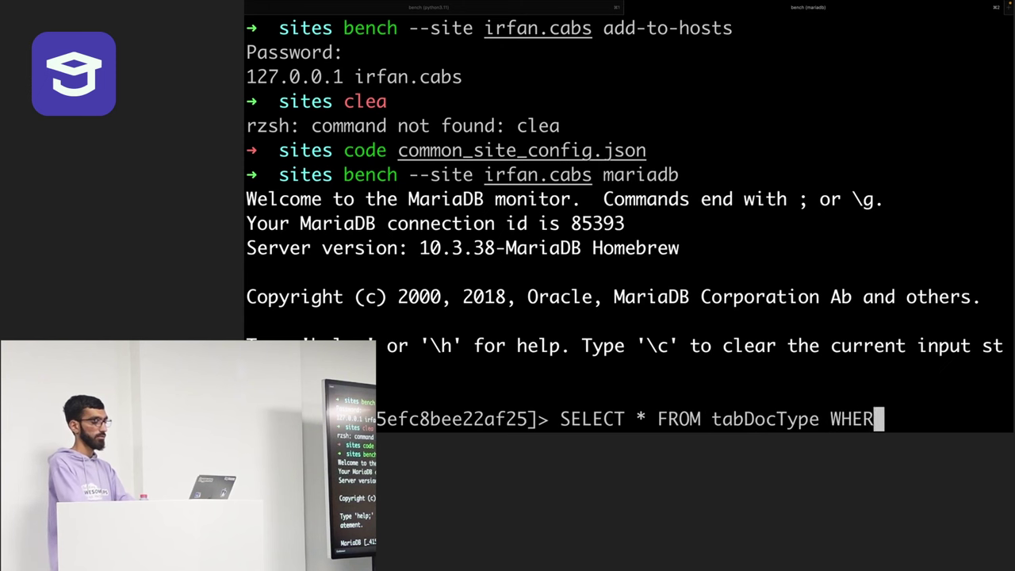
text(E)
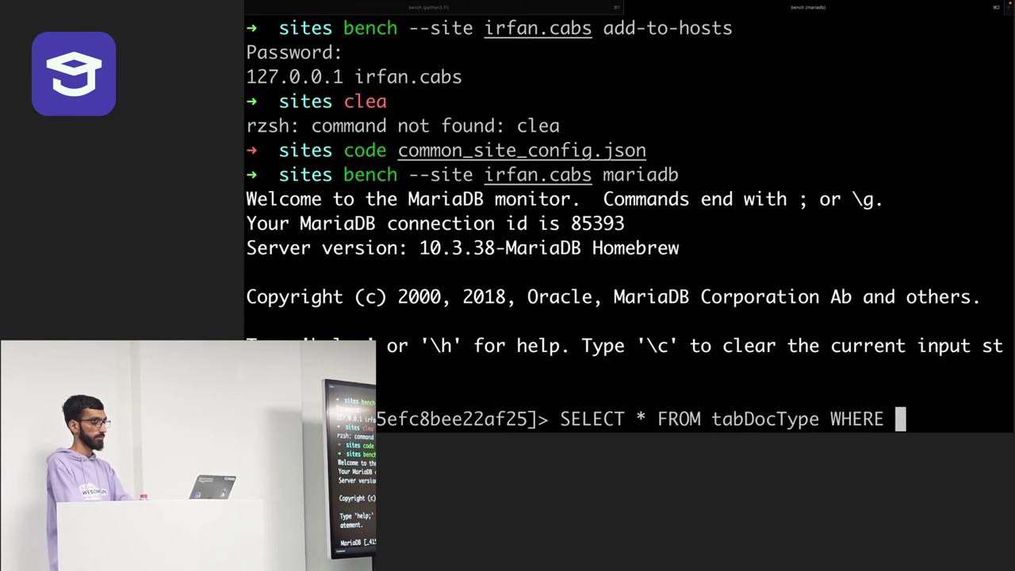
key(Return)
text(LI)
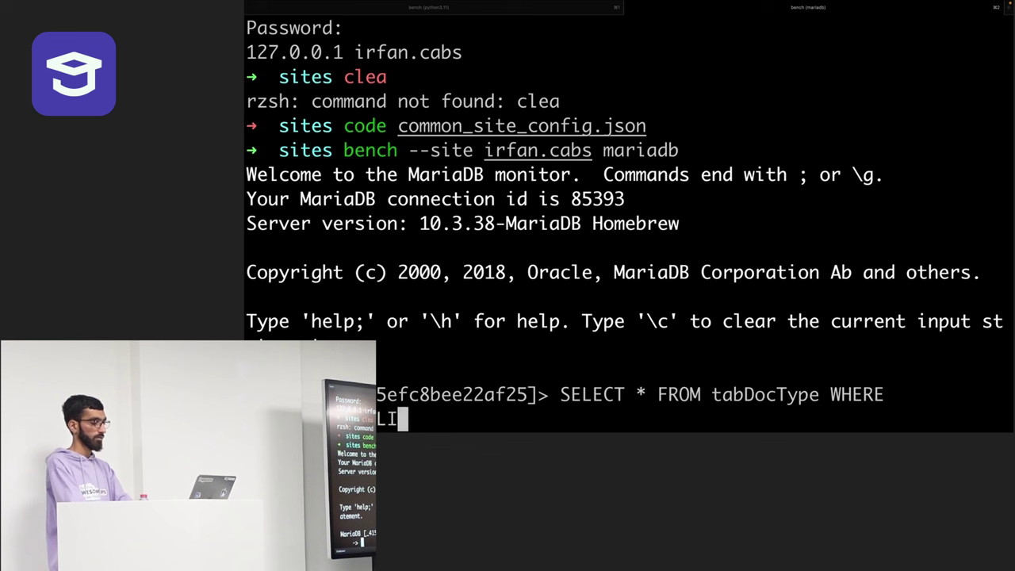
text(KE `=)
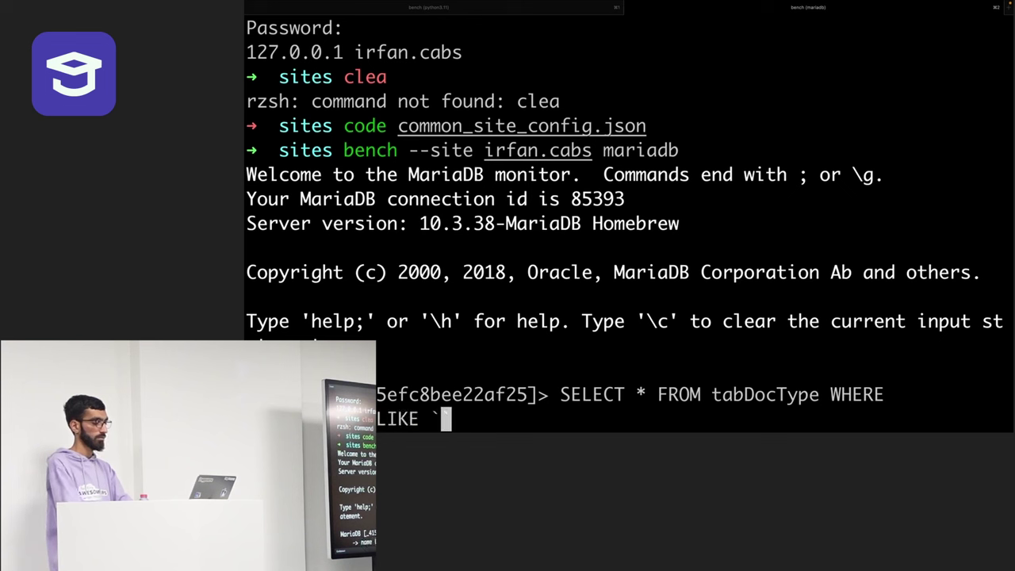
text(D%)
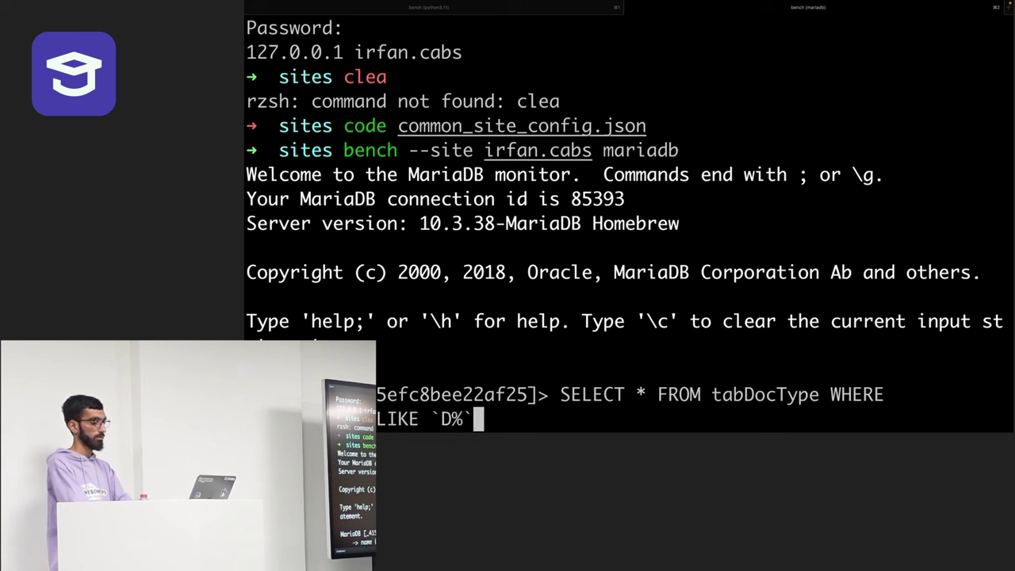
text(")
key(Left)
key(Left)
key(Left)
text(")
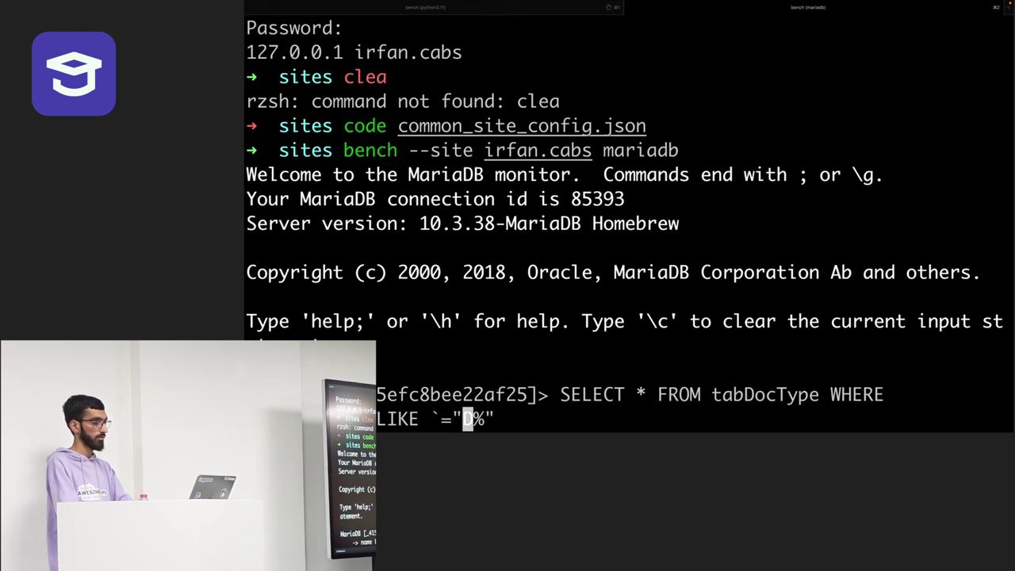
key(Left)
key(BackSpace)
key(Right)
text(tab)
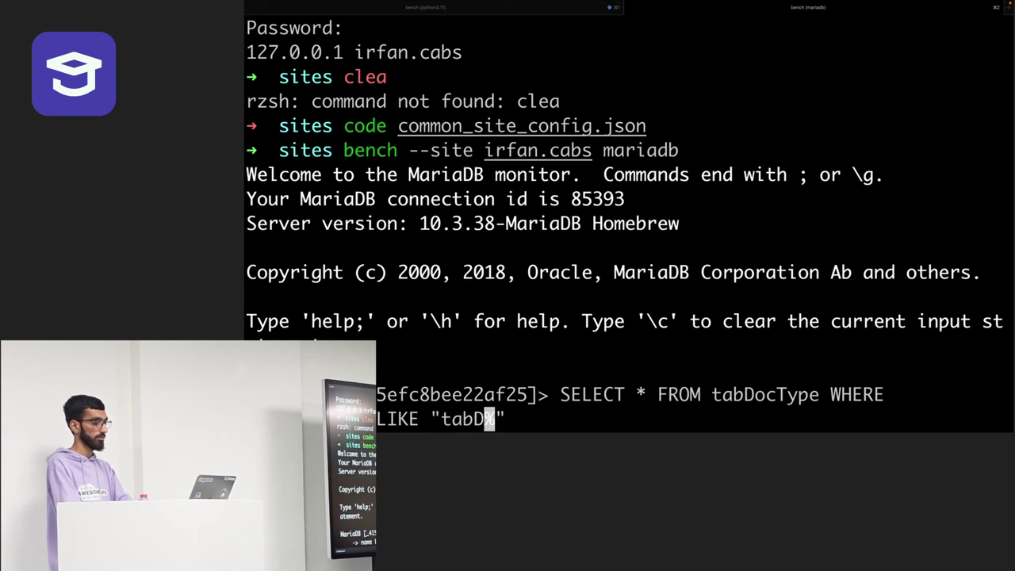
key(Right)
key(Right)
key(Right)
text(;)
key(Return)
- Recall the previous query and erase it from the prompt
key(Up)
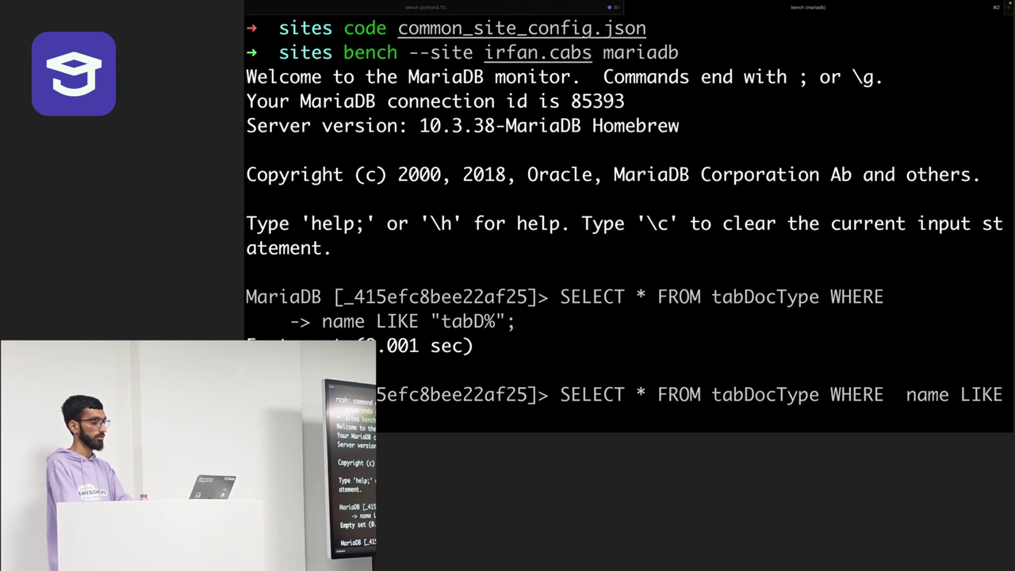
key(Left)
key(Left)
key(Left)
key(Left)
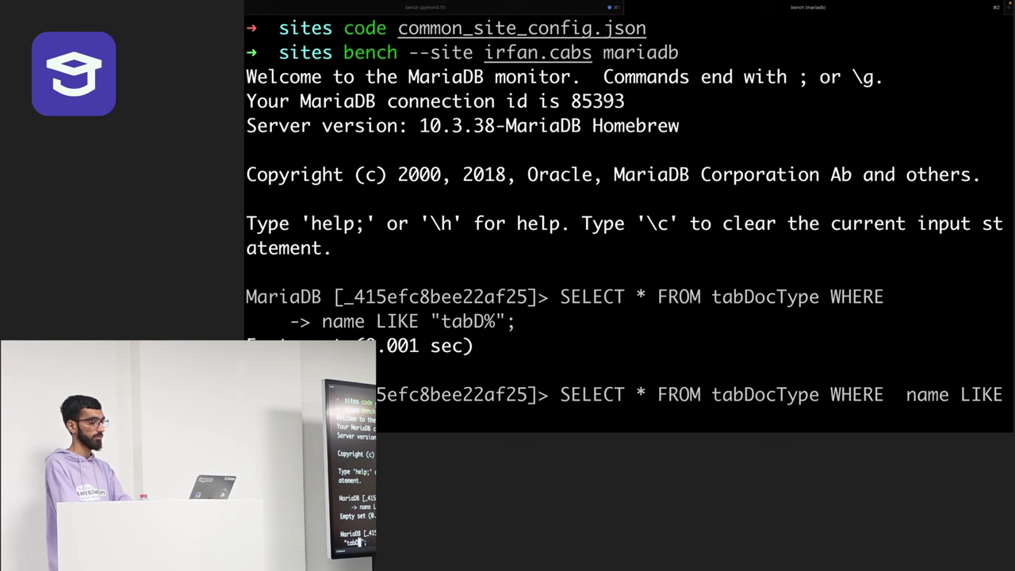
key(Right)
key(Right)
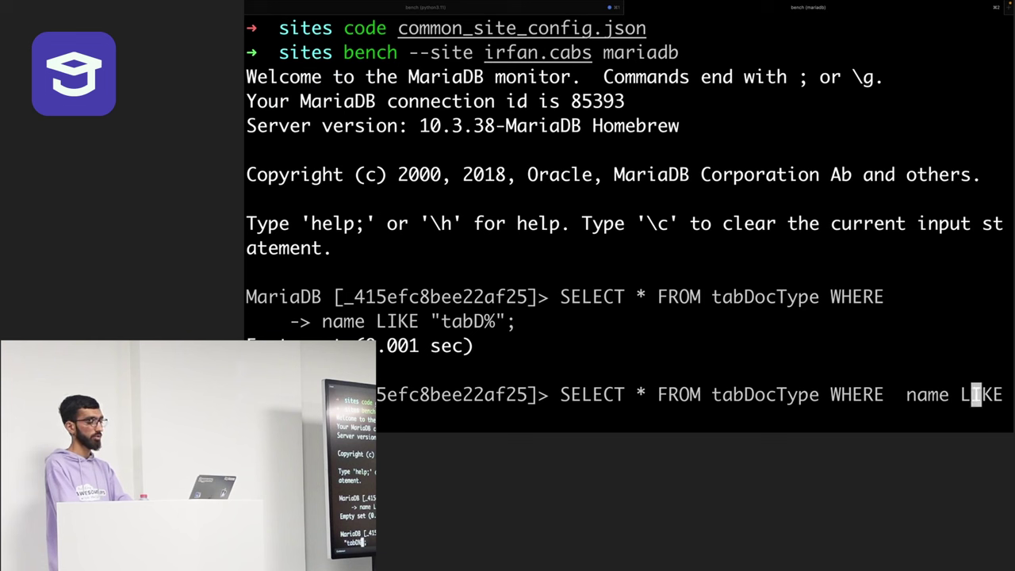
key(Left)
key(Left)
key(Left)
key(Left)
key(Left)
key(Left)
key(Right)
key(Right)
key(Right)
key(Right)
key(Right)
key(Right)
key(Right)
key(Right)
key(Right)
key(Right)
key(Right)
key(Right)
key(Right)
key(Right)
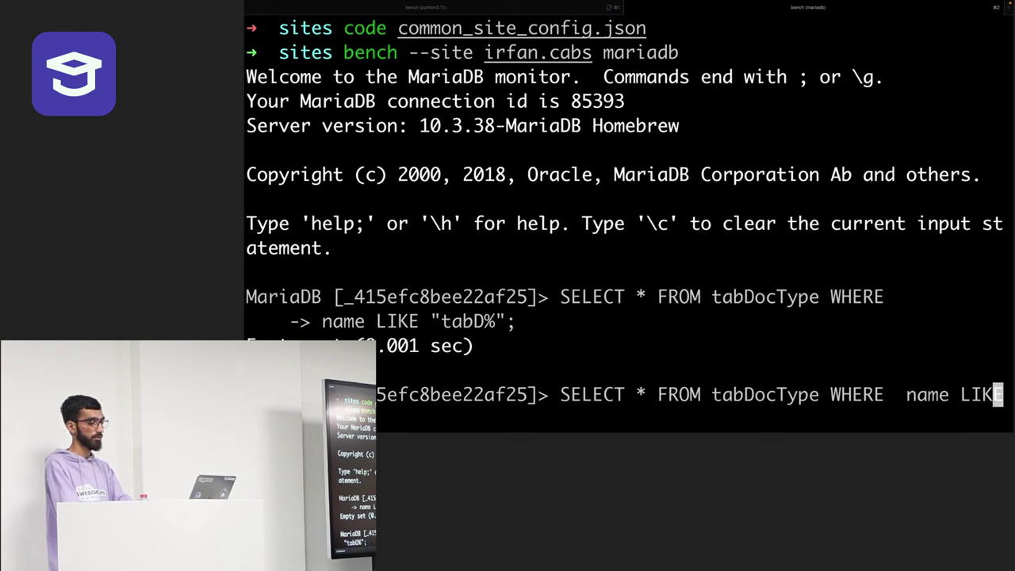
key(BackSpace)
key(BackSpace)
key(BackSpace)
key(BackSpace)
key(BackSpace)
key(BackSpace)
key(BackSpace)
key(BackSpace)
key(BackSpace)
key(BackSpace)
key(BackSpace)
key(BackSpace)
key(BackSpace)
key(BackSpace)
key(BackSpace)
key(BackSpace)
key(BackSpace)
key(BackSpace)
key(BackSpace)
key(BackSpace)
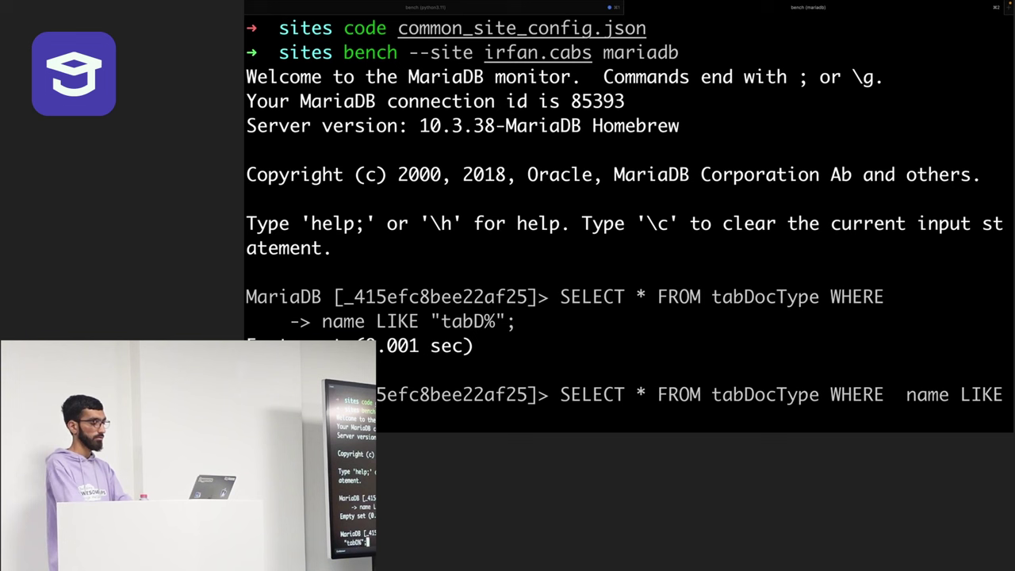
key(BackSpace)
key(BackSpace)
key(BackSpace)
key(BackSpace)
key(BackSpace)
key(BackSpace)
key(BackSpace)
key(BackSpace)
key(BackSpace)
key(BackSpace)
key(BackSpace)
key(BackSpace)
key(BackSpace)
key(BackSpace)
key(BackSpace)
key(BackSpace)
key(BackSpace)
key(BackSpace)
key(BackSpace)
key(BackSpace)
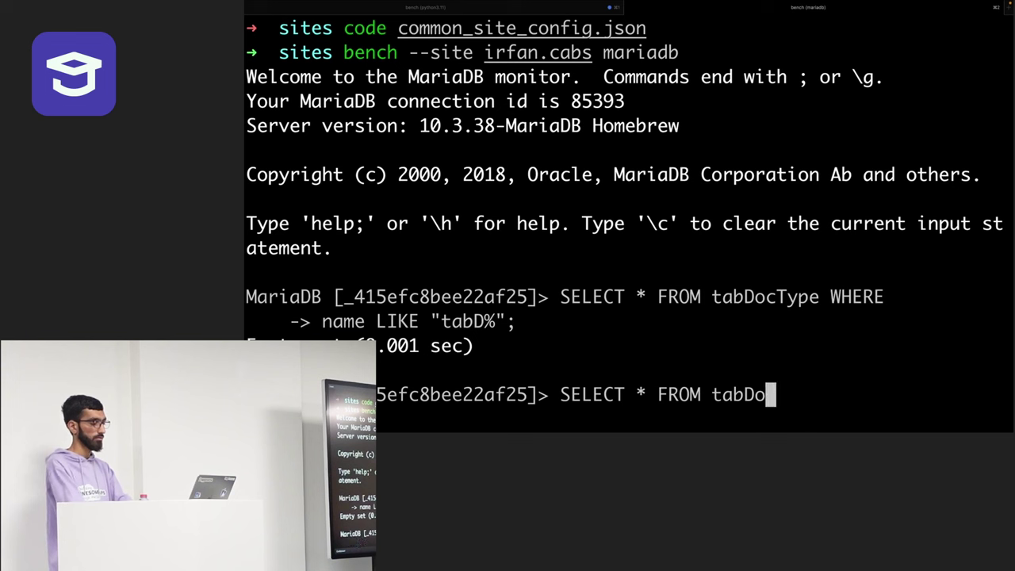
- Run DESC tabDriver; to list the Driver table's columns, shrinking the terminal text to fit them
key(BackSpace)
key(BackSpace)
key(BackSpace)
key(BackSpace)
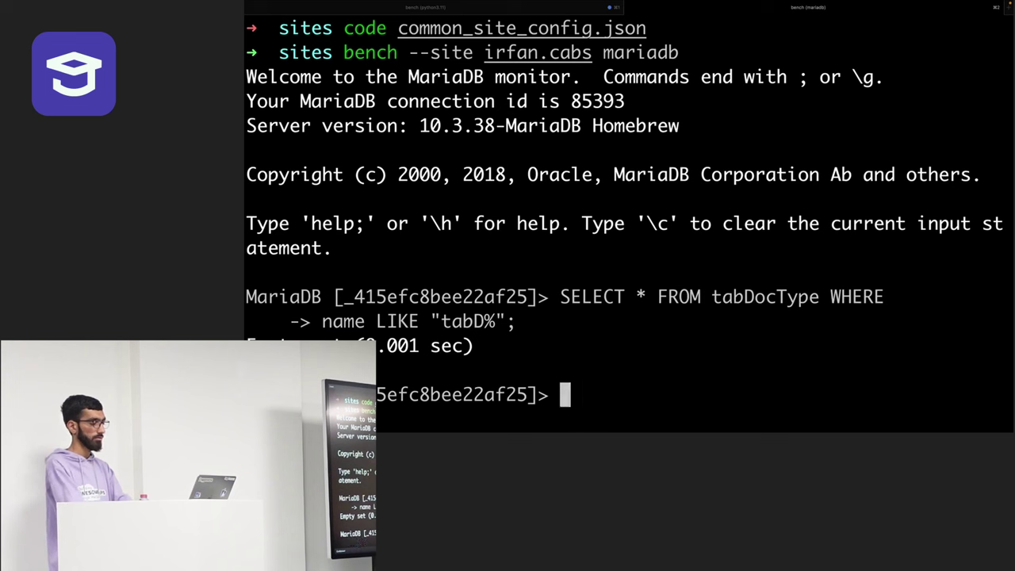
text(DESC tabDriver;)
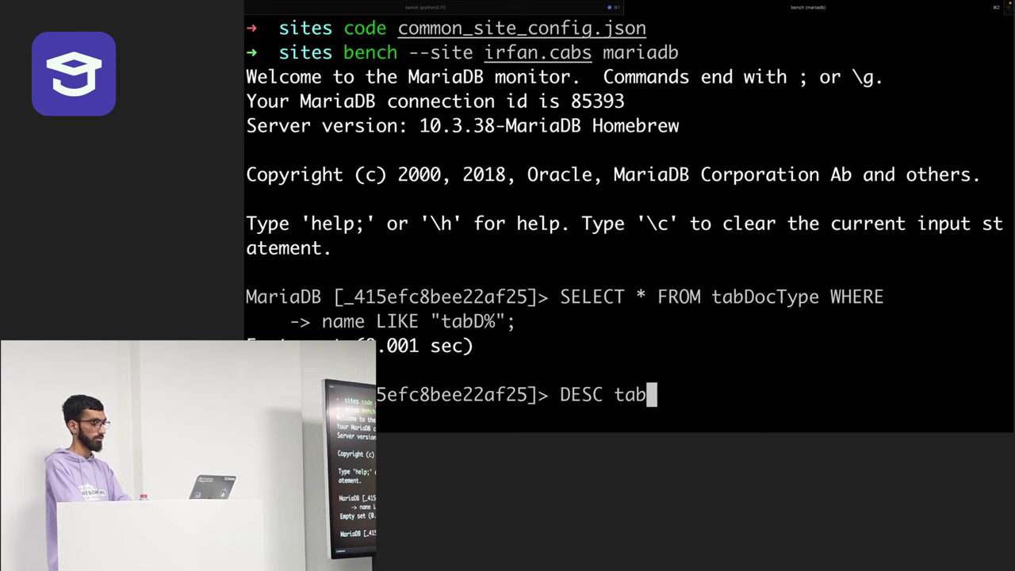
key(Return)
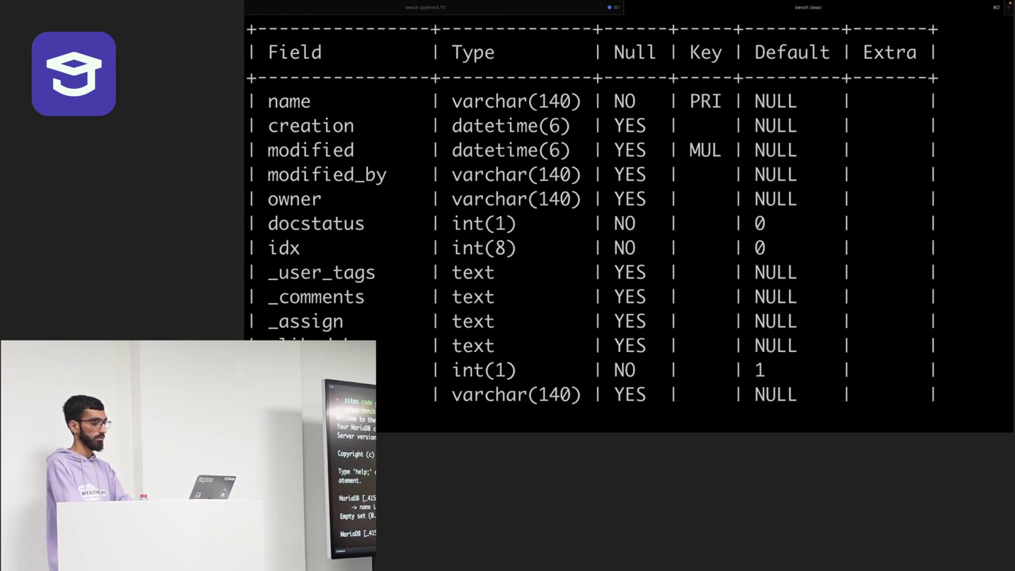
scroll(626, 238, up, 5)
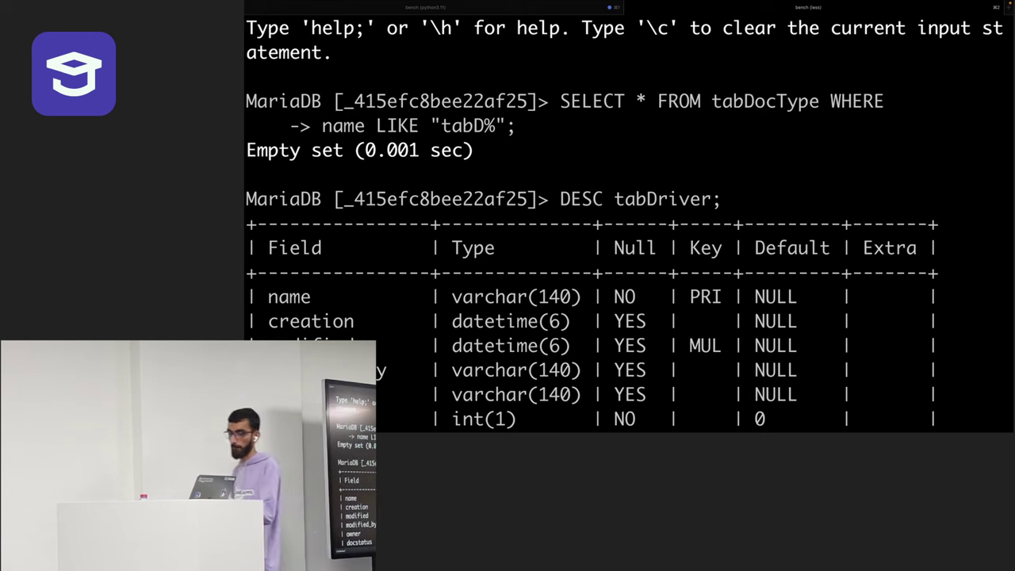
key(super+minus)
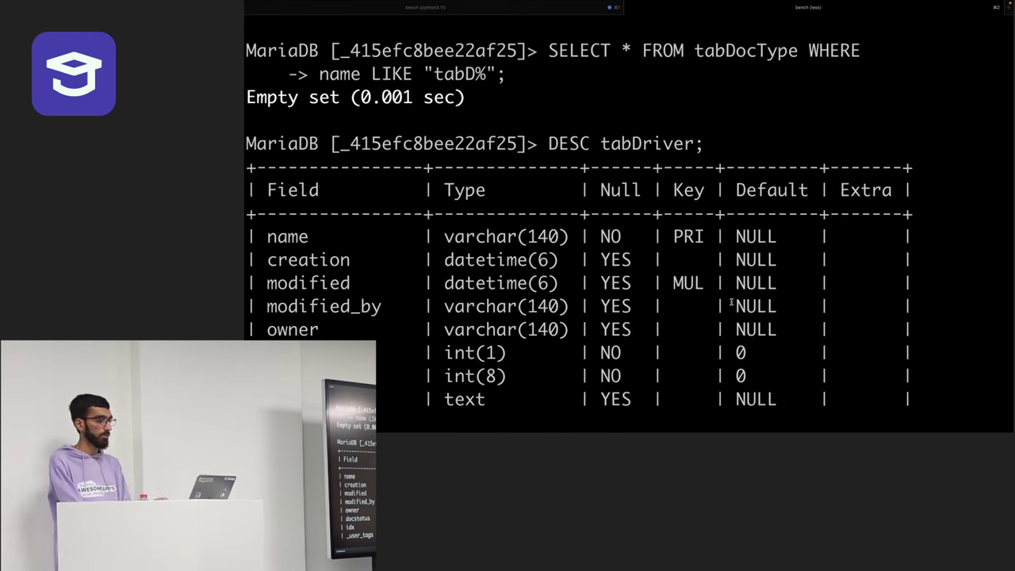
scroll(730, 303, down, 5)
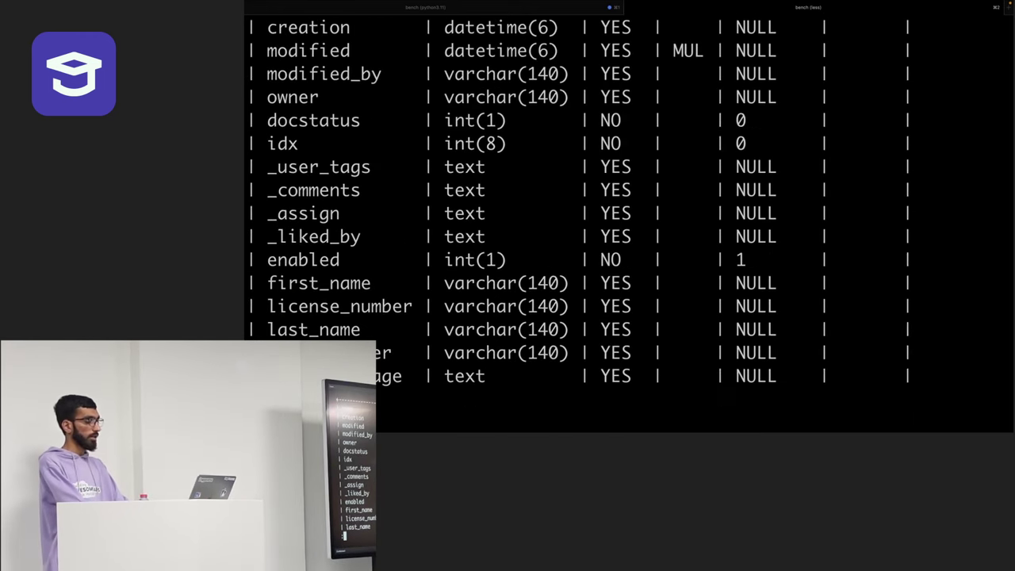
- Quit the MariaDB monitor and relaunch bench --site irfan.cabs mariadb
text(q)
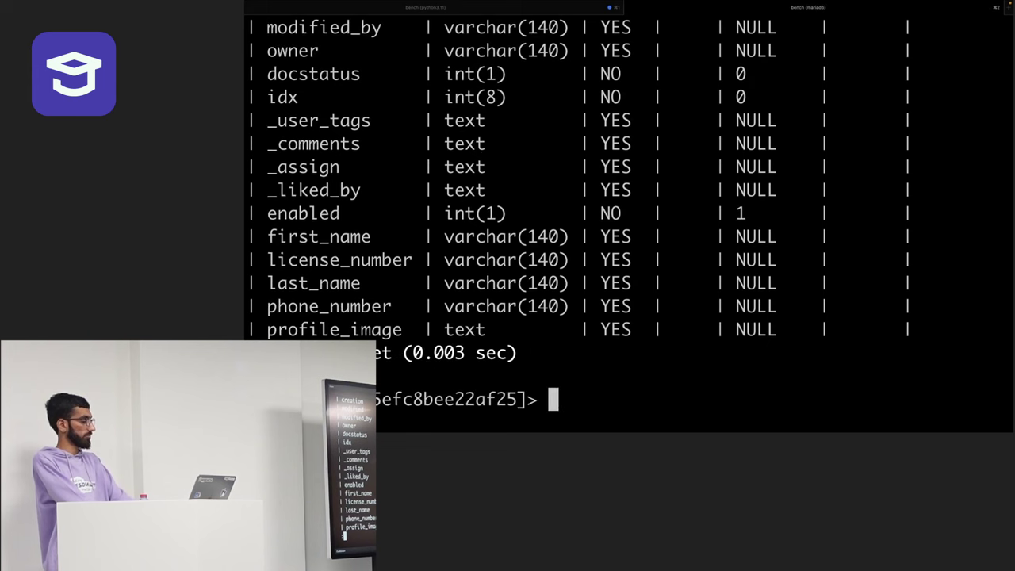
text(exit)
key(Return)
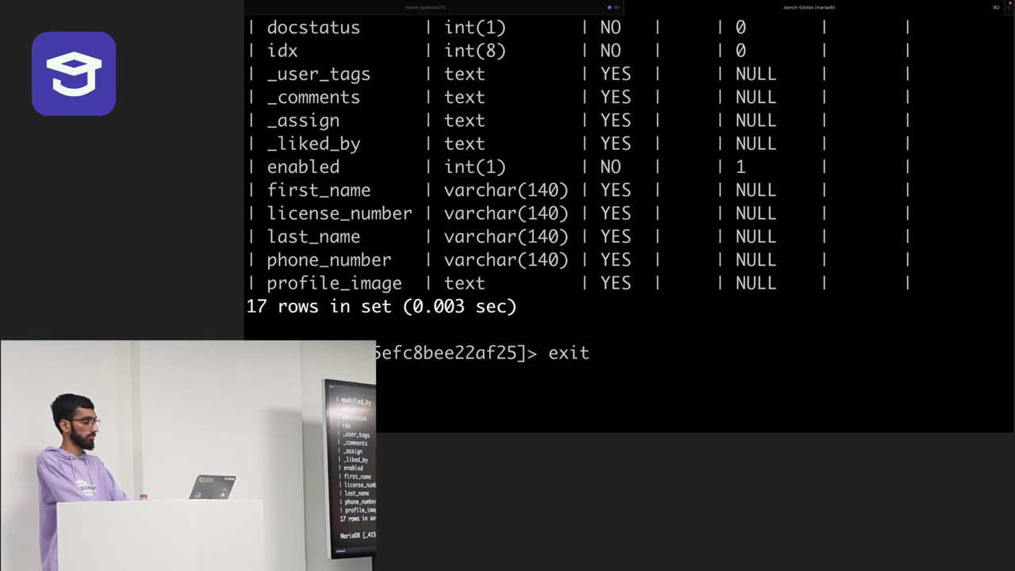
key(Up)
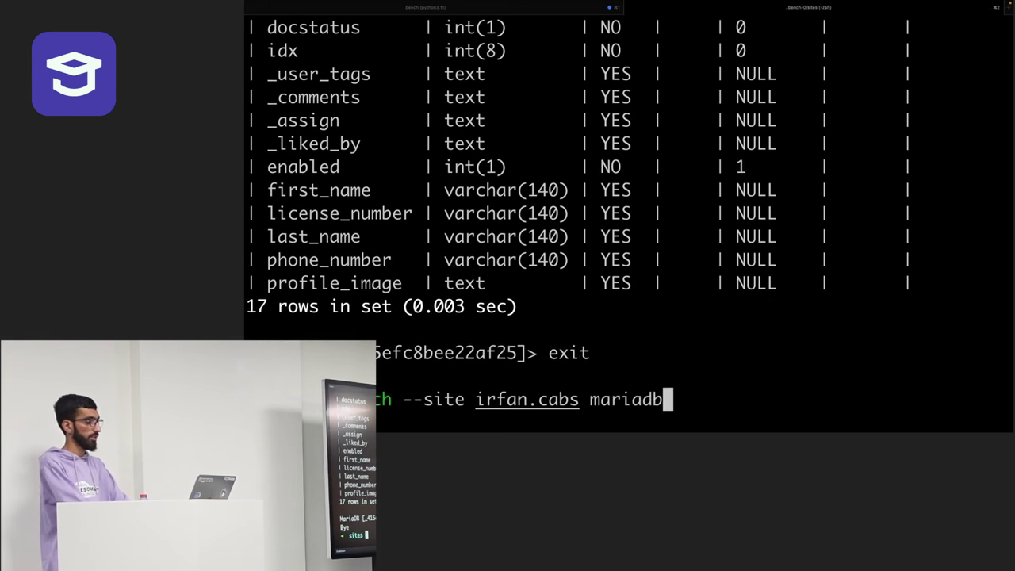
key(Return)
- Run SELECT * FROM tabDriver; to list the driver records
text(SEE)
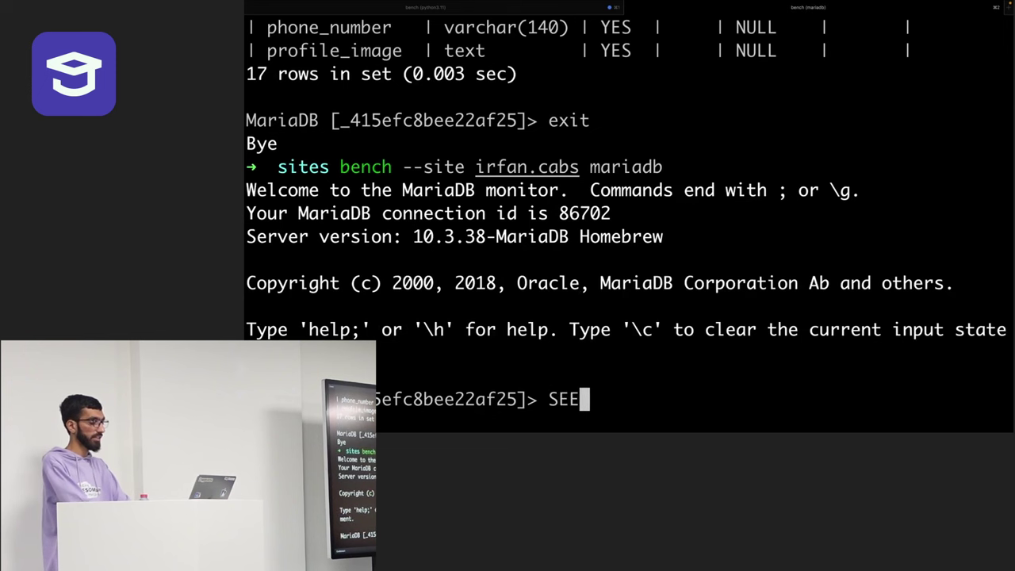
key(BackSpace)
text(LECT * )
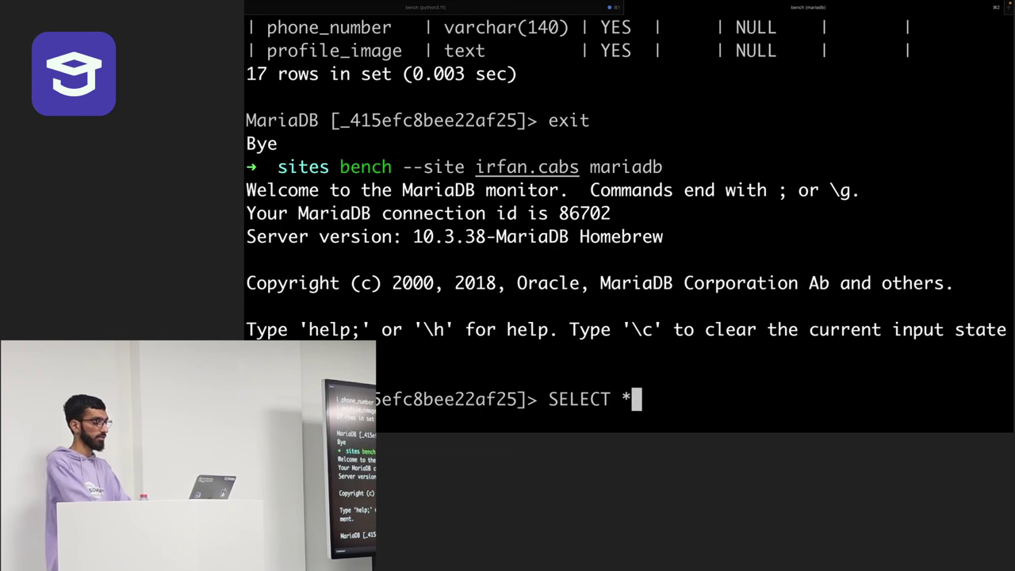
text(FROM cabDriver;)
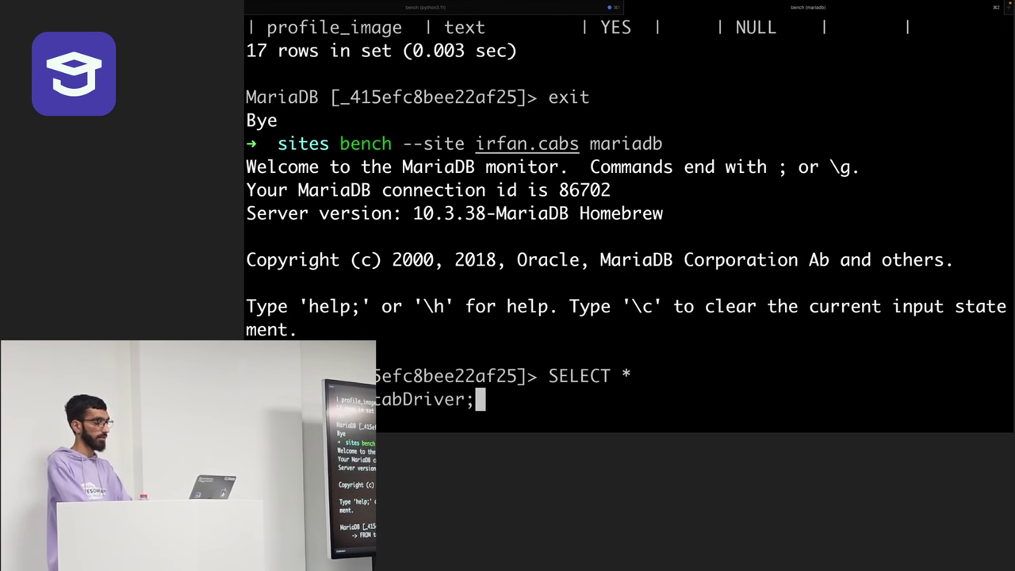
key(Return)
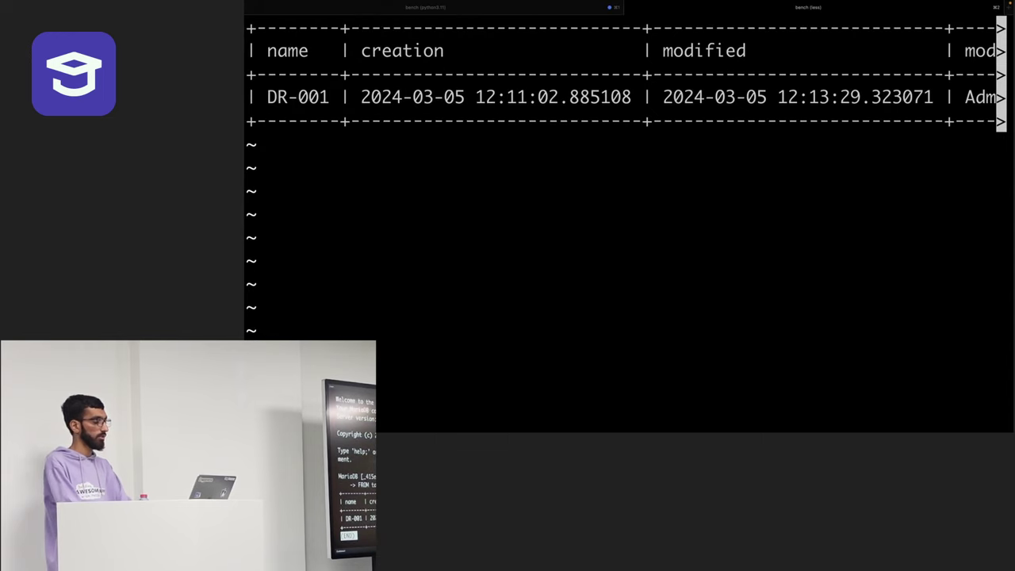
- Scroll the DR-001 result row right and left, marking the creation and modified columns
key(Right)
key(Right)
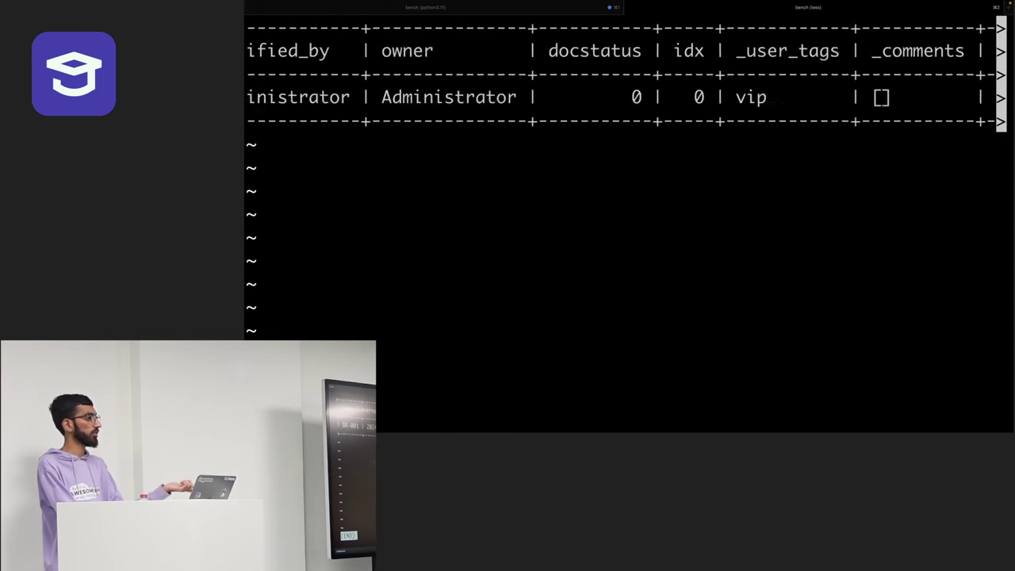
key(Right)
key(Left)
key(Left)
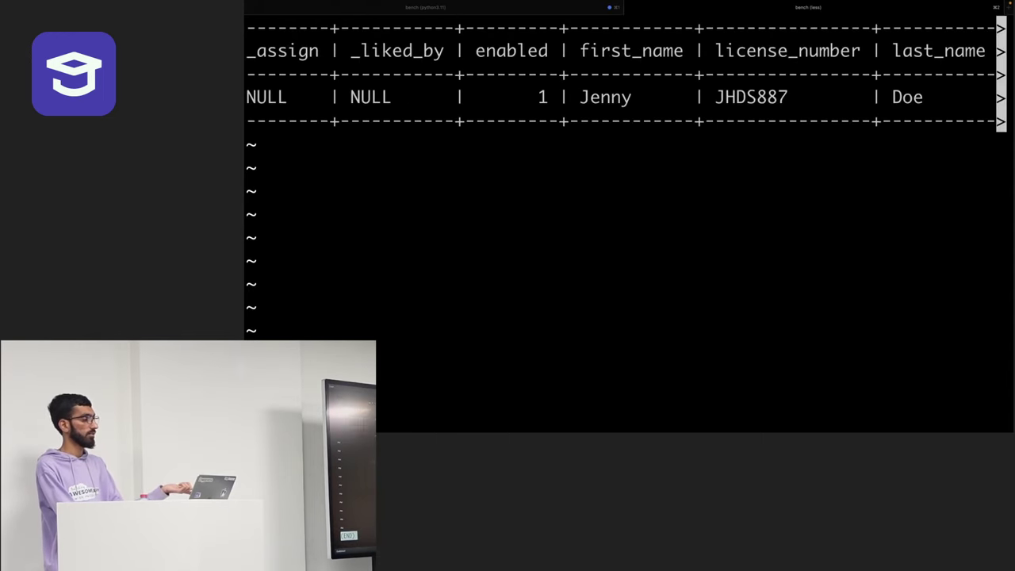
key(Left)
key(Left)
key(Left)
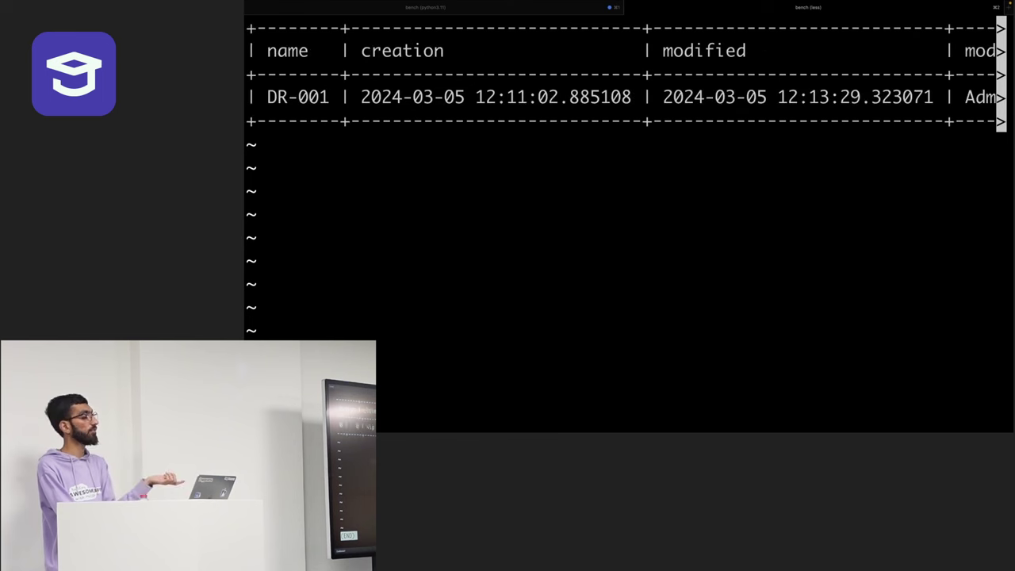
double_click(413, 57)
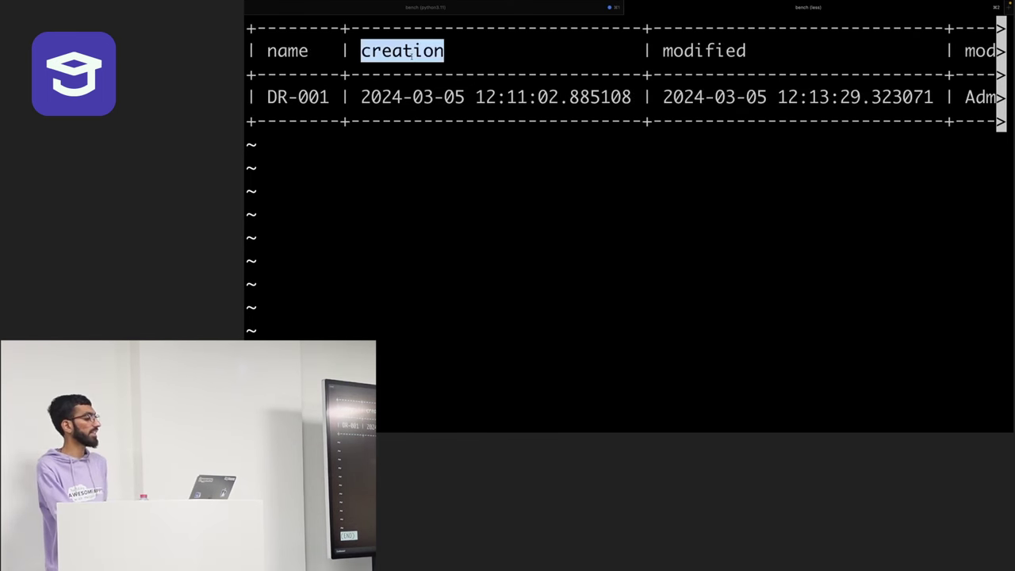
double_click(680, 48)
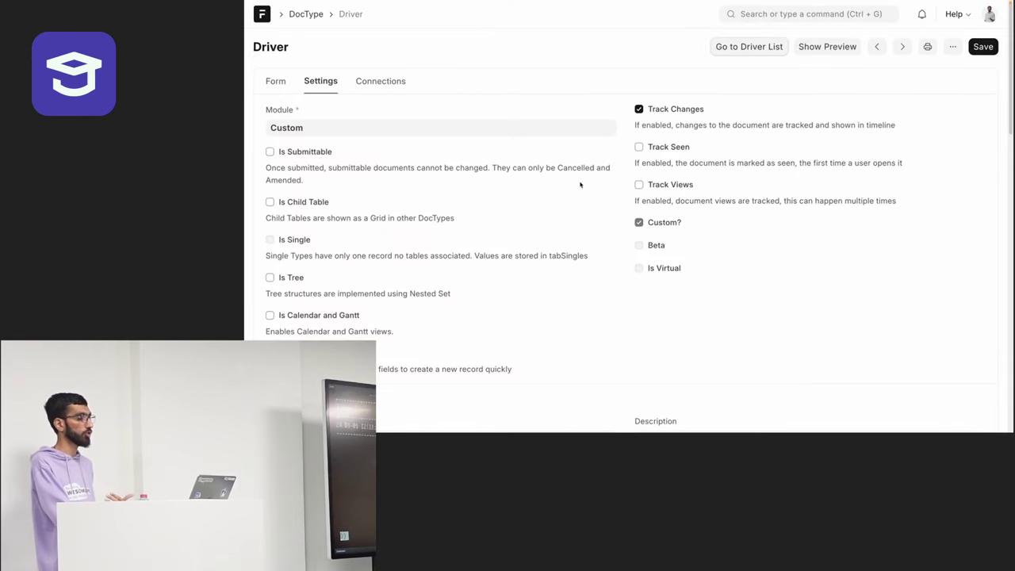
scroll(690, 55, down, 2)
- Open DR-001 from the Driver list, review its activity, then go back to the Build workspace
scroll(726, 52, up, 2)
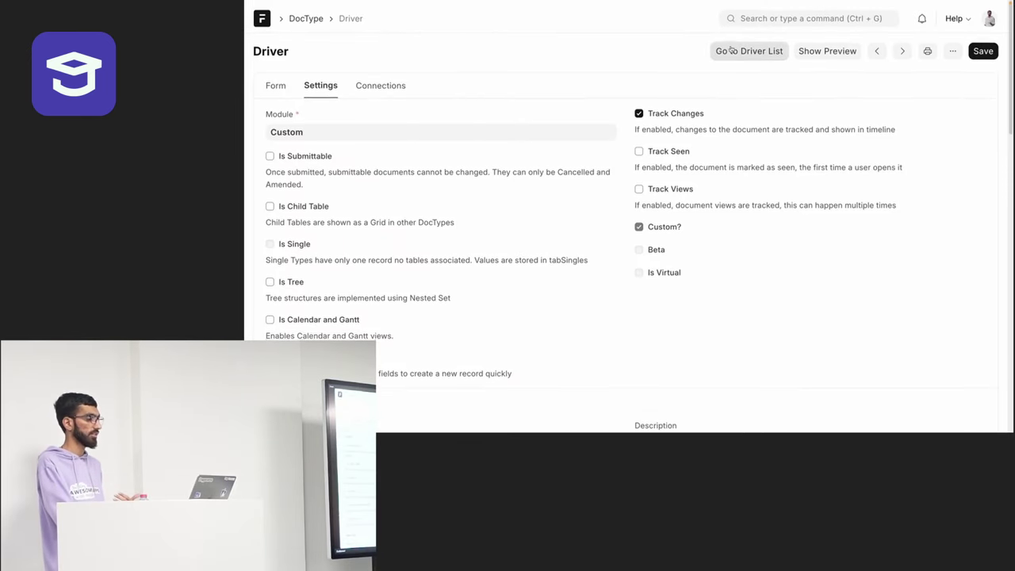
click(741, 50)
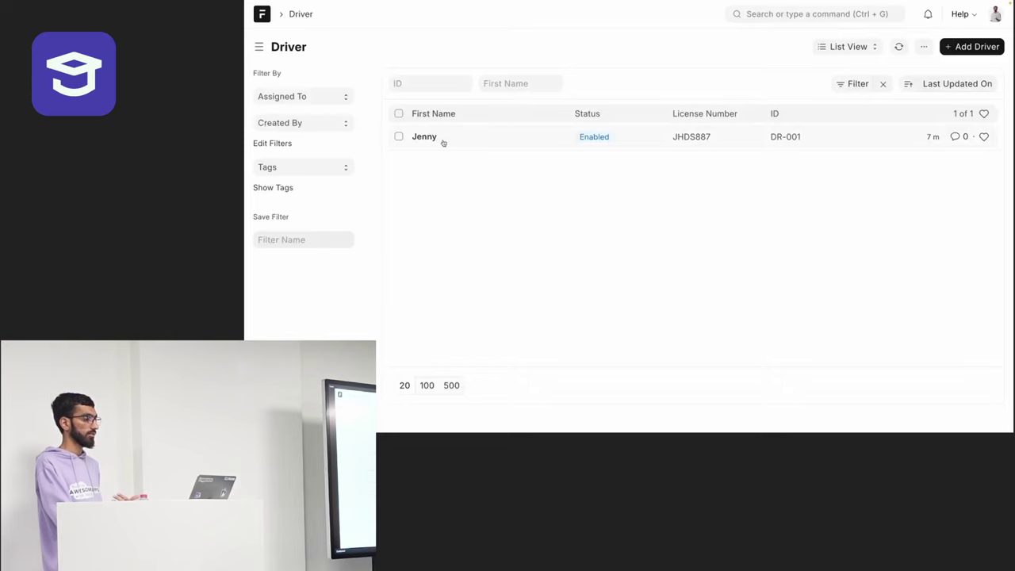
click(425, 137)
scroll(442, 141, down, 1)
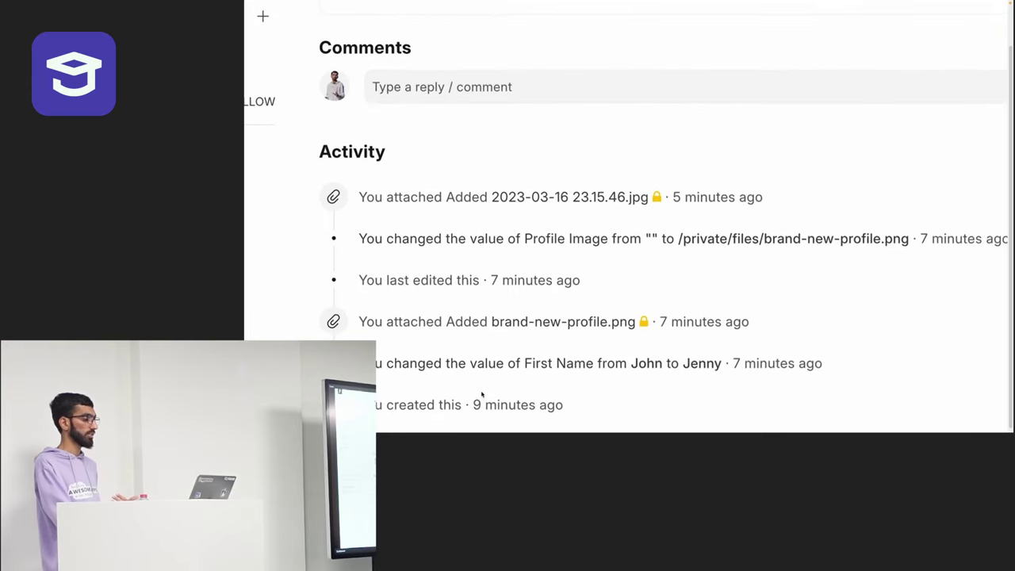
scroll(481, 394, down, 1)
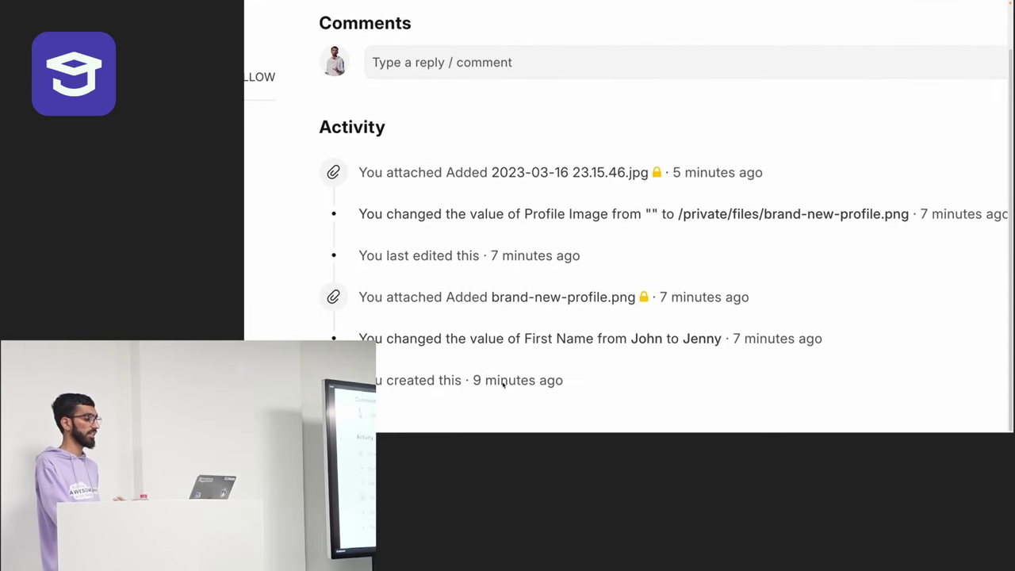
mouse_move(502, 384)
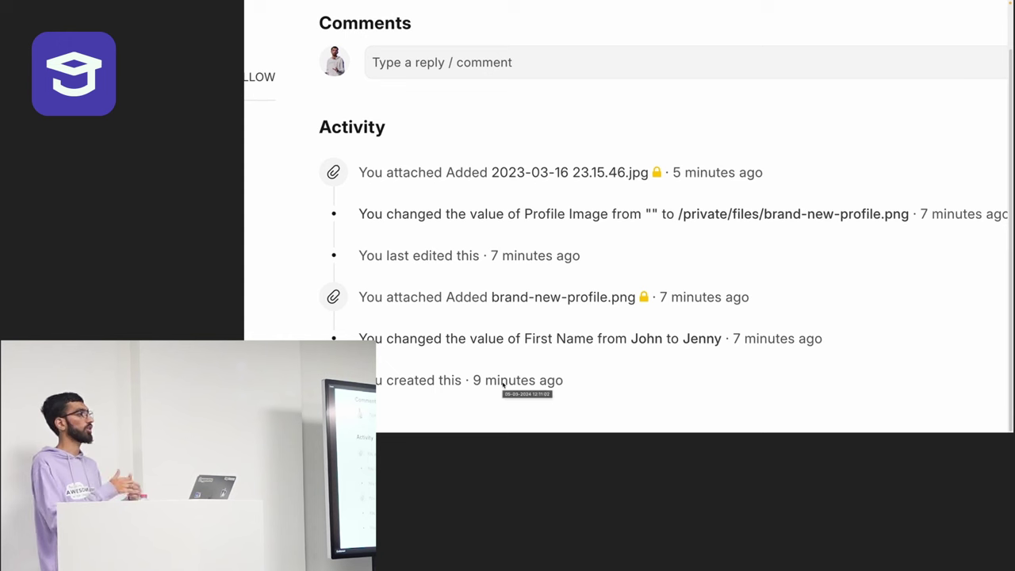
key(alt+Left)
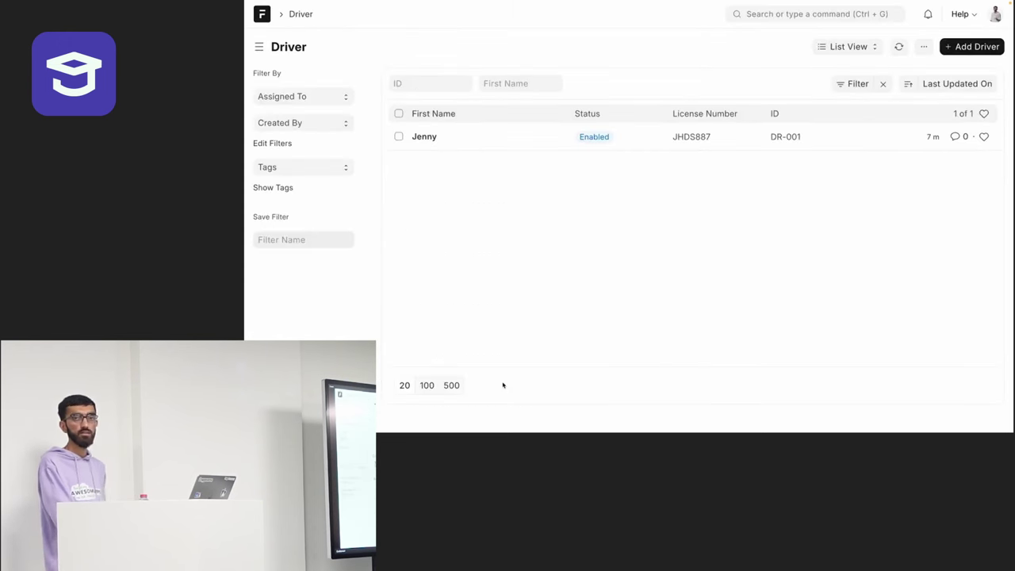
key(alt+Left)
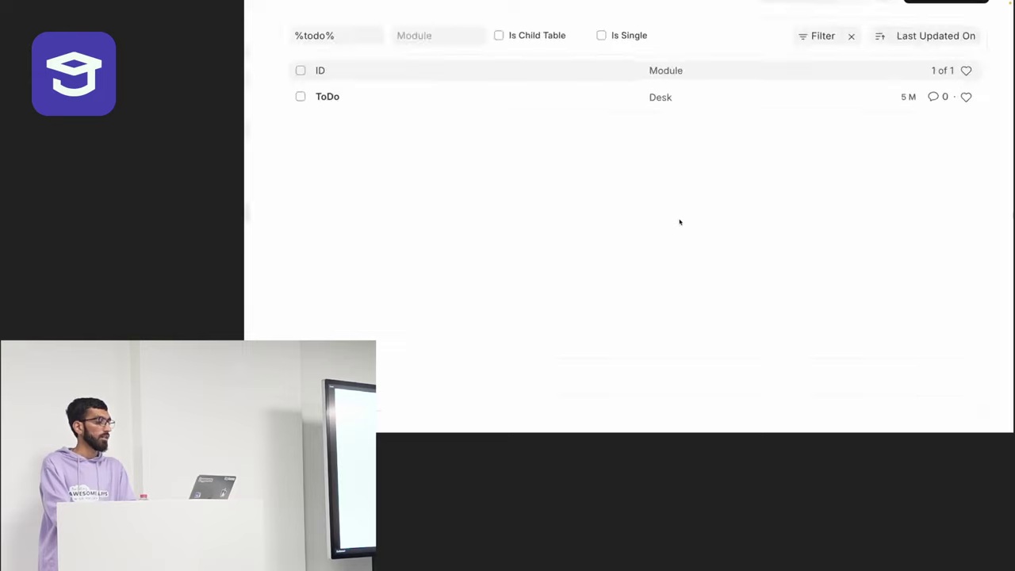
key(alt+Left)
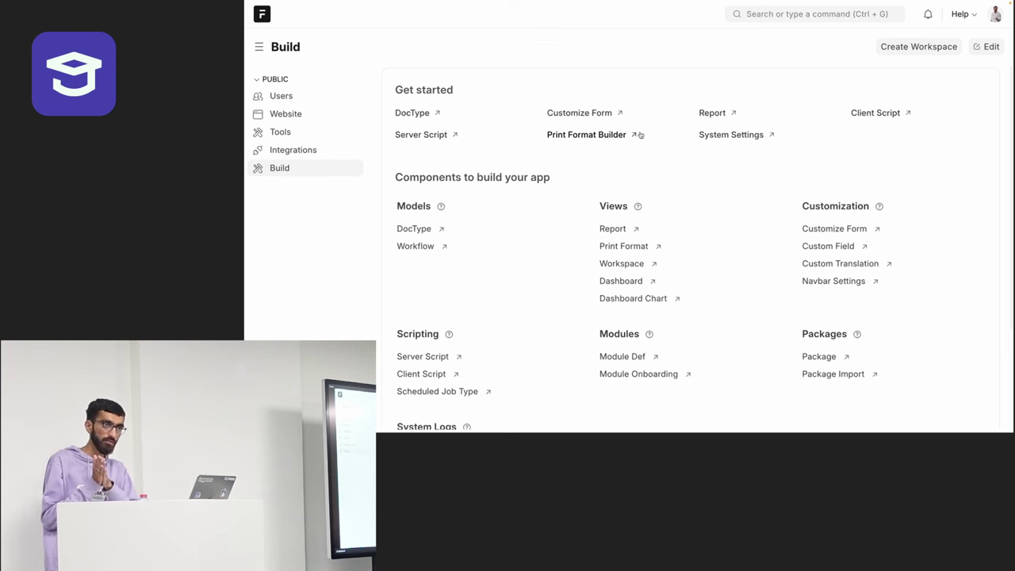
- Switch to the 'Frappe Framework - Introduction' slides browser tab
key(super+t)
key(Down)
key(Down)
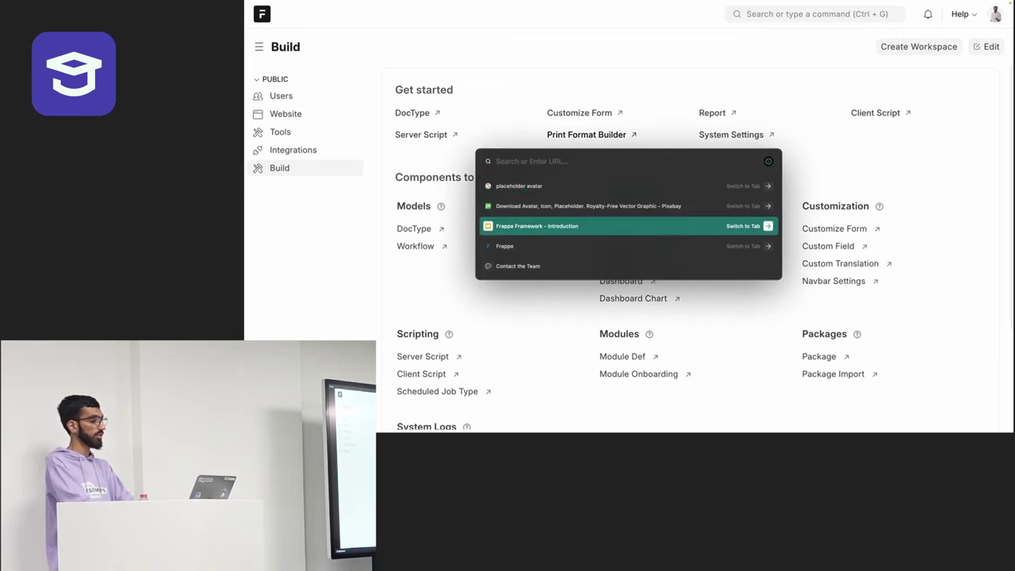
key(Return)
- Present the slides full screen and advance past 'Tech Stack & The Bench' to 'The Stack'
click(847, 16)
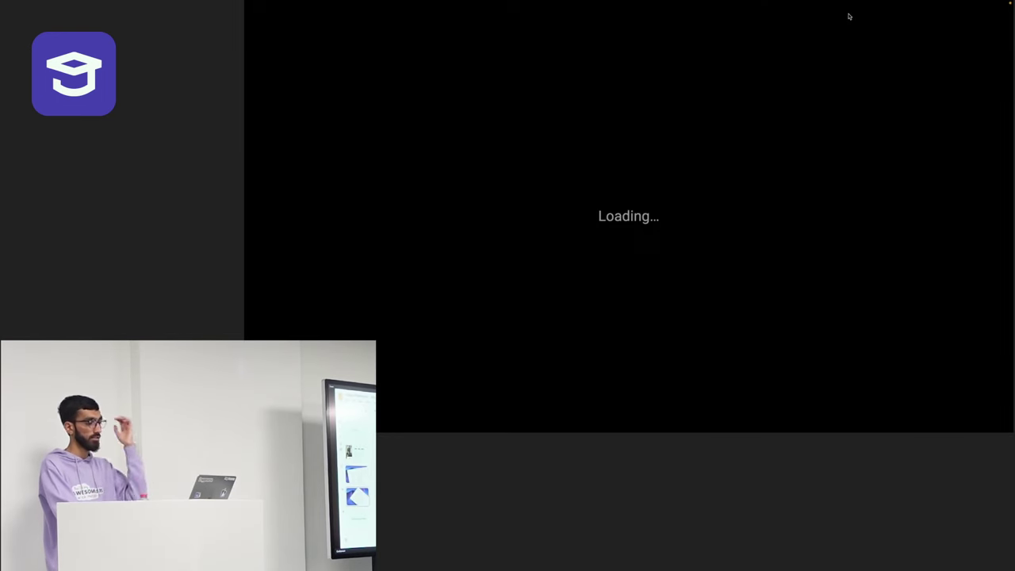
key(Right)
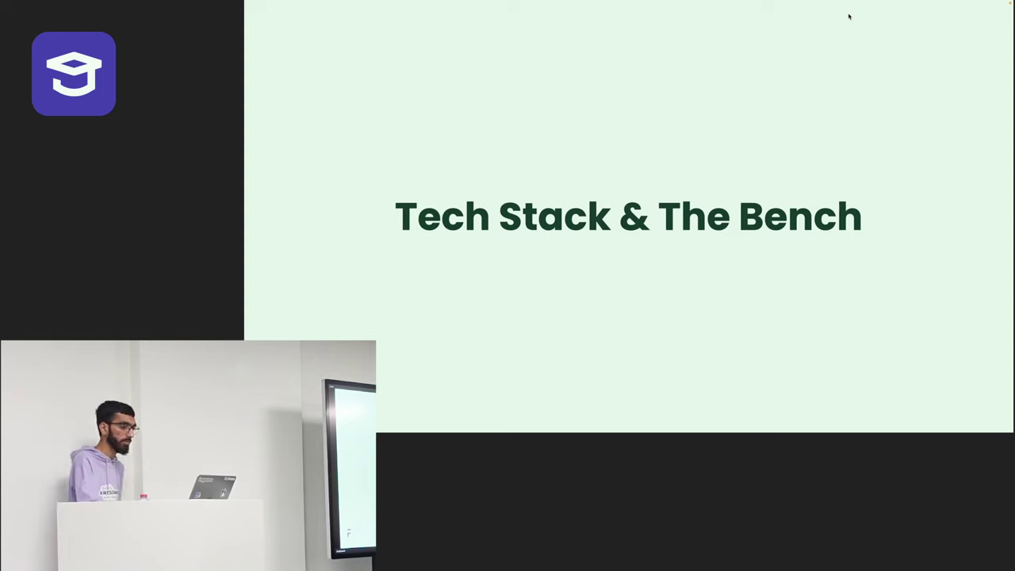
key(Right)
key(Right)
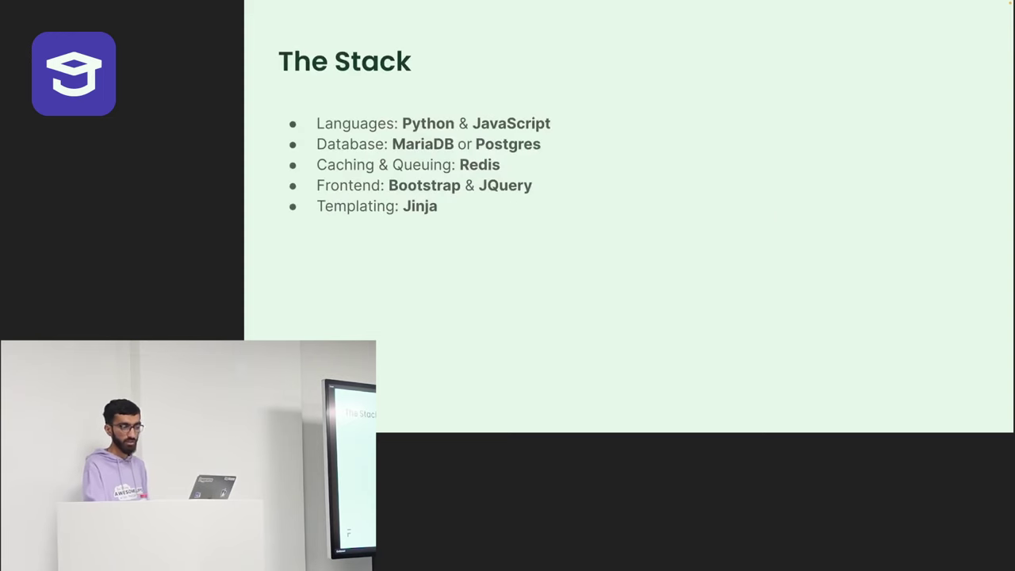